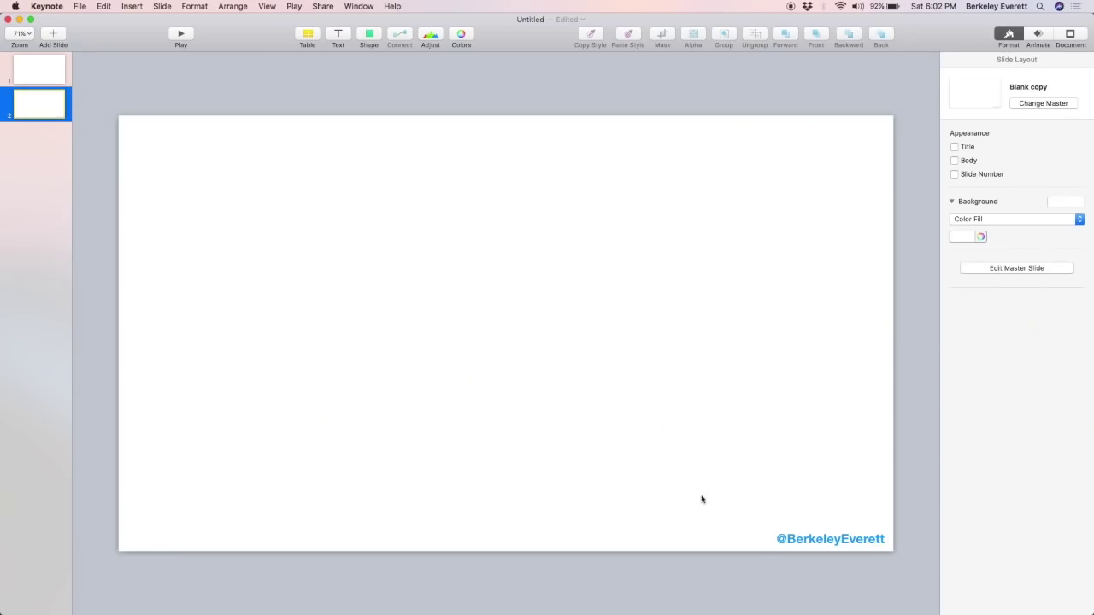
pyautogui.click(816, 540)
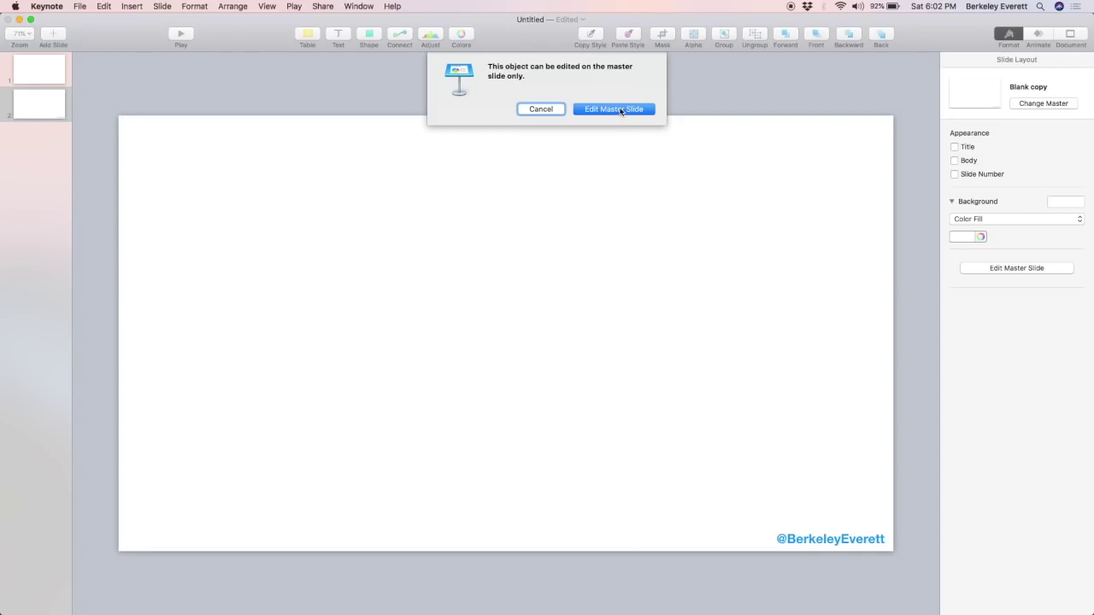
pyautogui.click(620, 108)
pyautogui.doubleClick(820, 530)
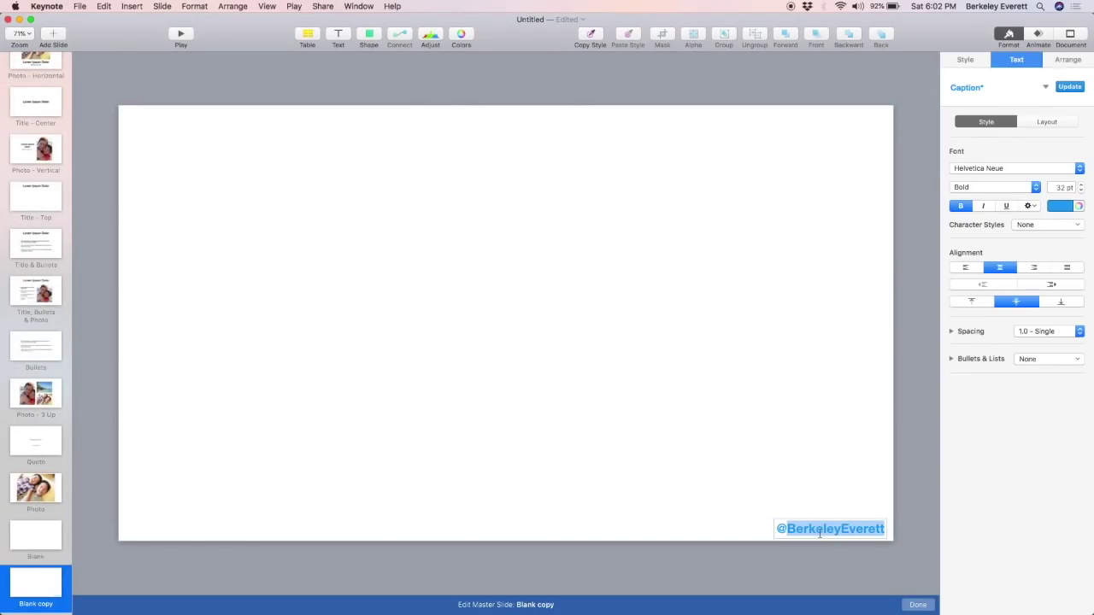
pyautogui.write('YourName')
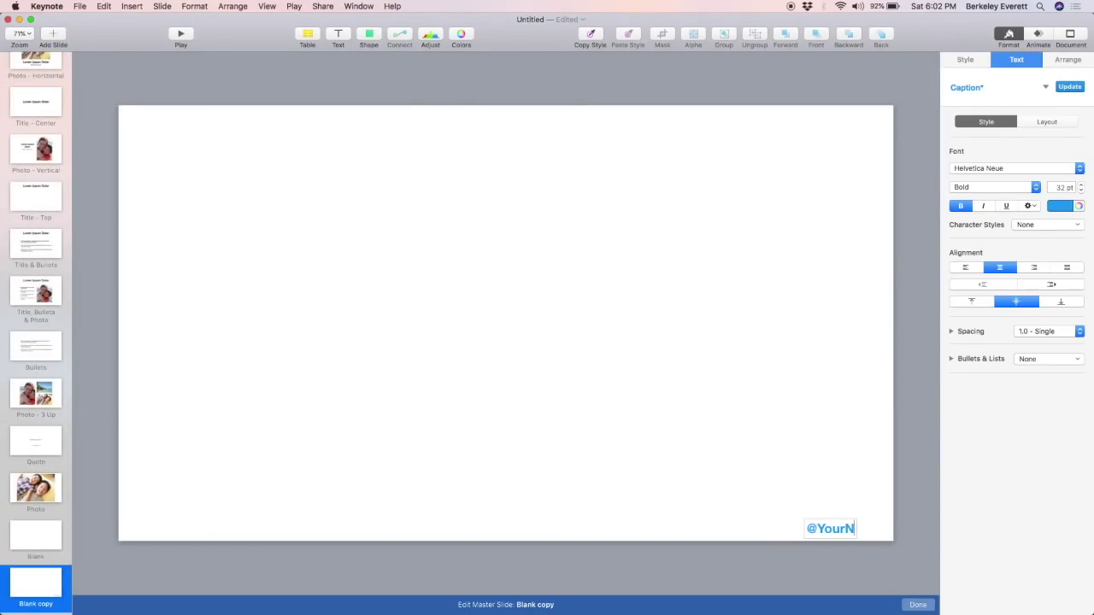
pyautogui.click(871, 562)
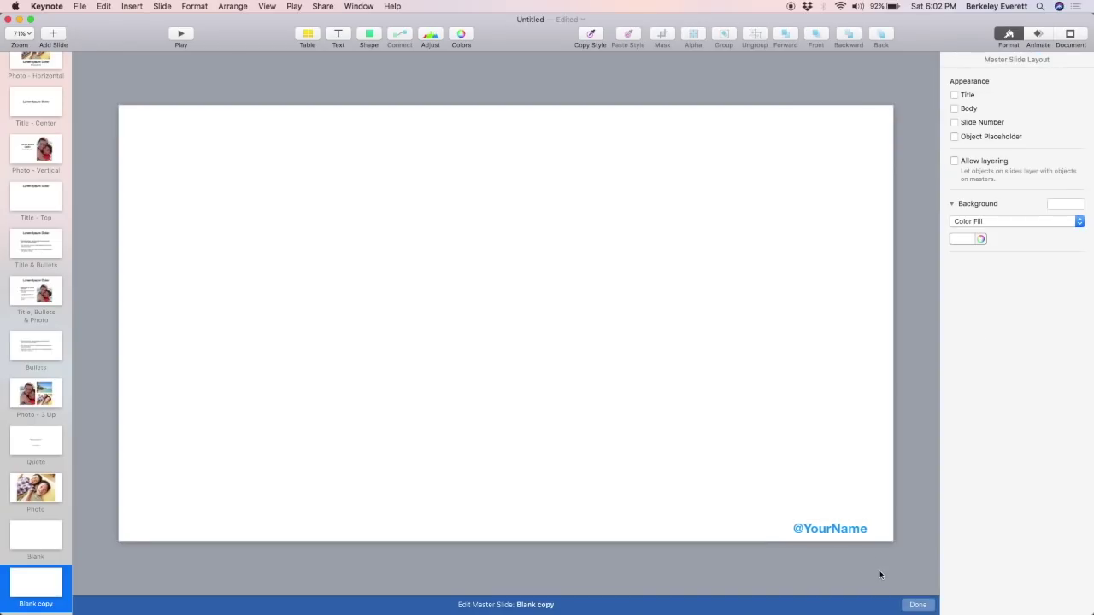
pyautogui.click(918, 605)
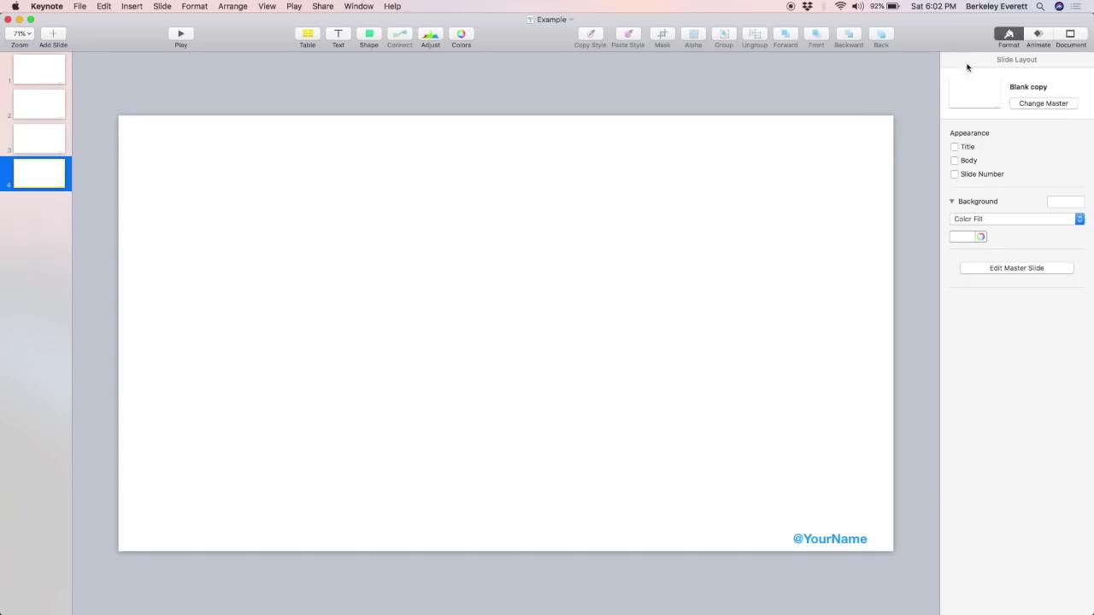
# - Change the presentation's slide size to Standard (4:3)
pyautogui.click(1070, 36)
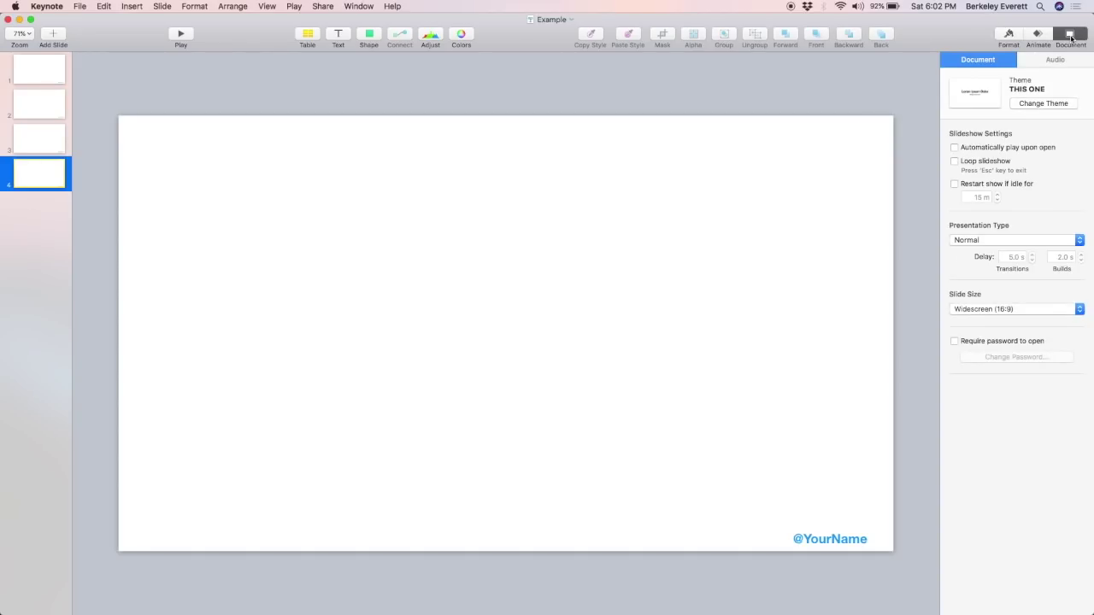
pyautogui.click(989, 309)
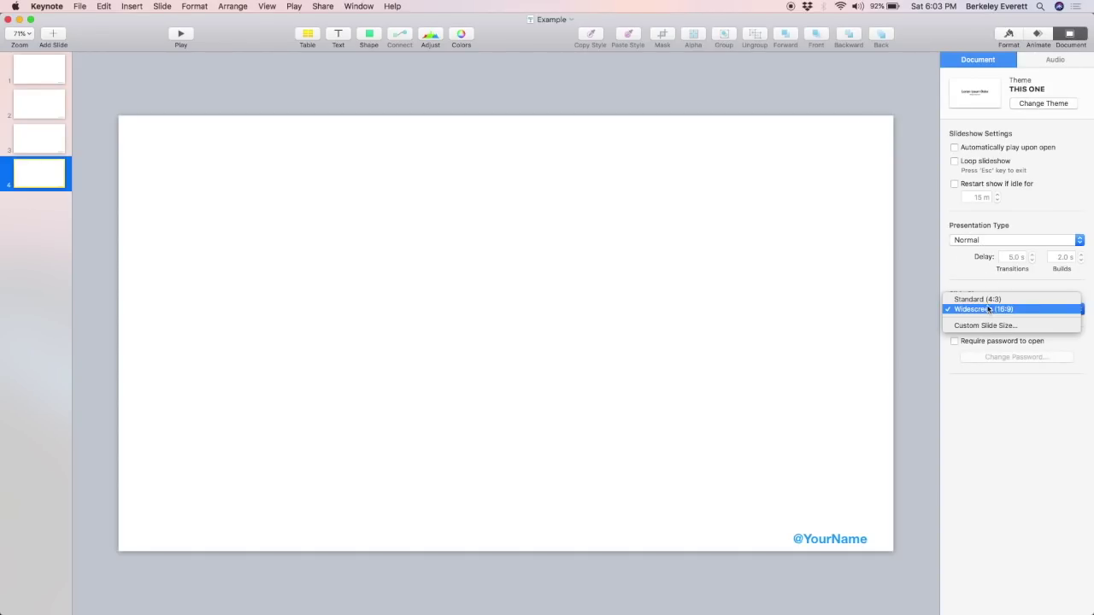
pyautogui.click(979, 299)
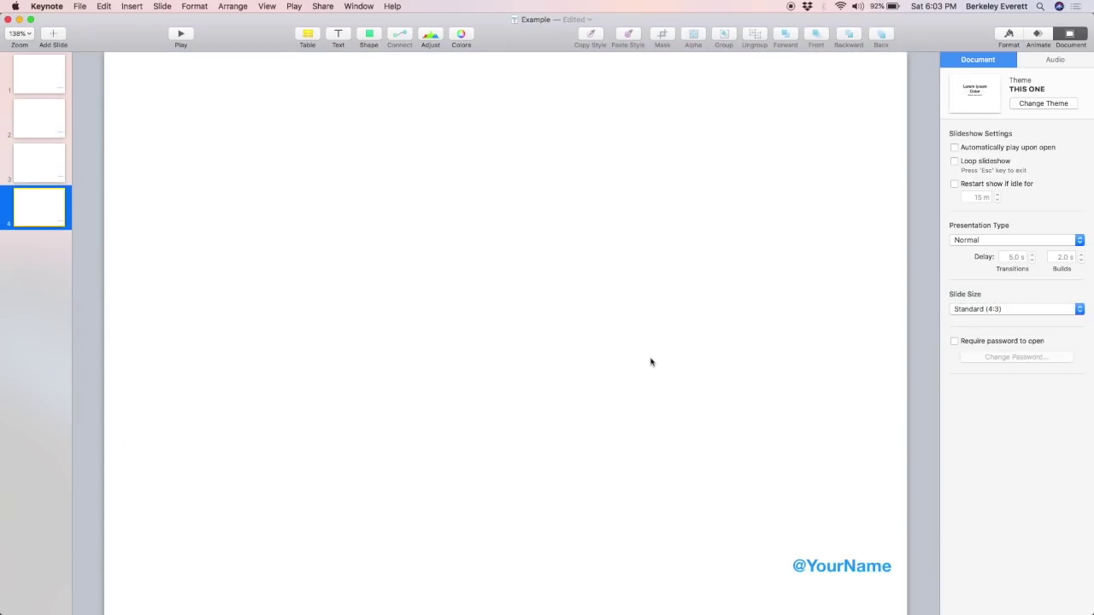
# - Set a custom slide size with a width of 768 pts and a height of 1024 pts
pyautogui.click(977, 313)
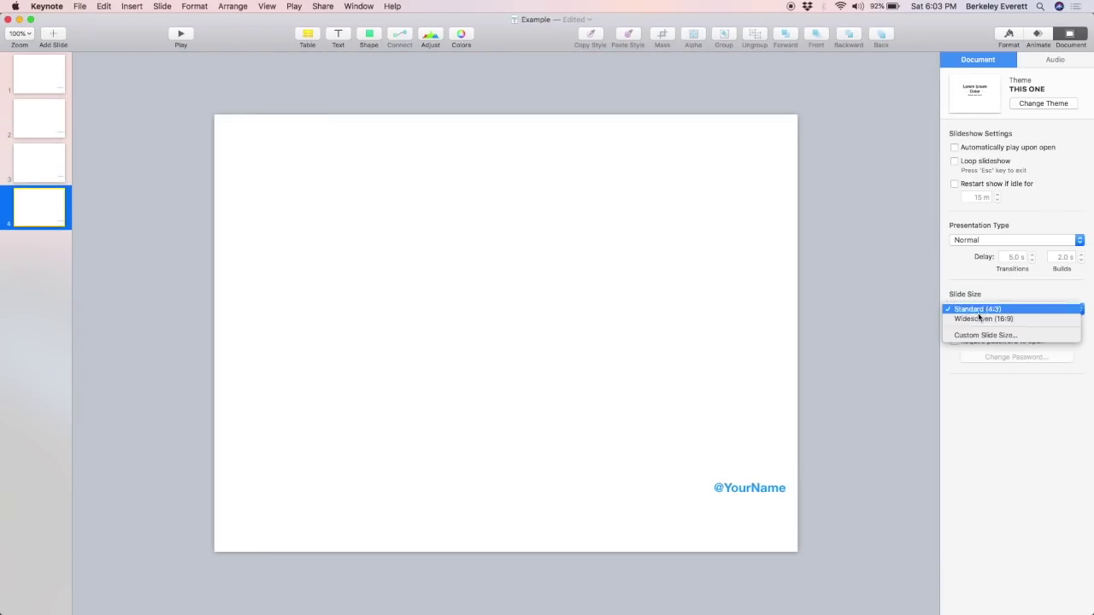
pyautogui.click(985, 336)
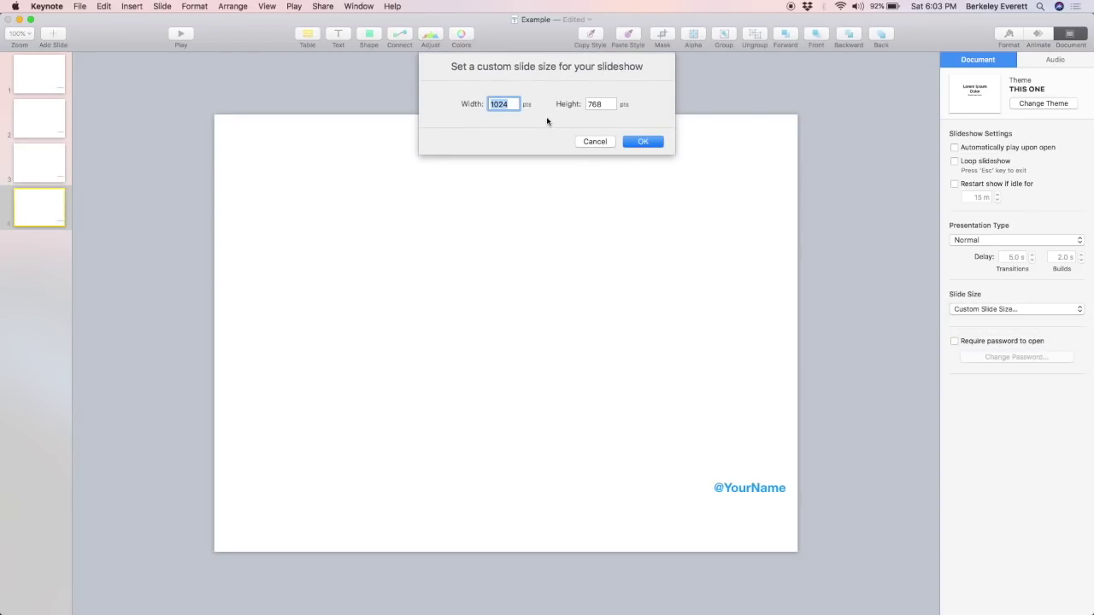
pyautogui.write('768')
pyautogui.doubleClick(594, 104)
pyautogui.write('24')
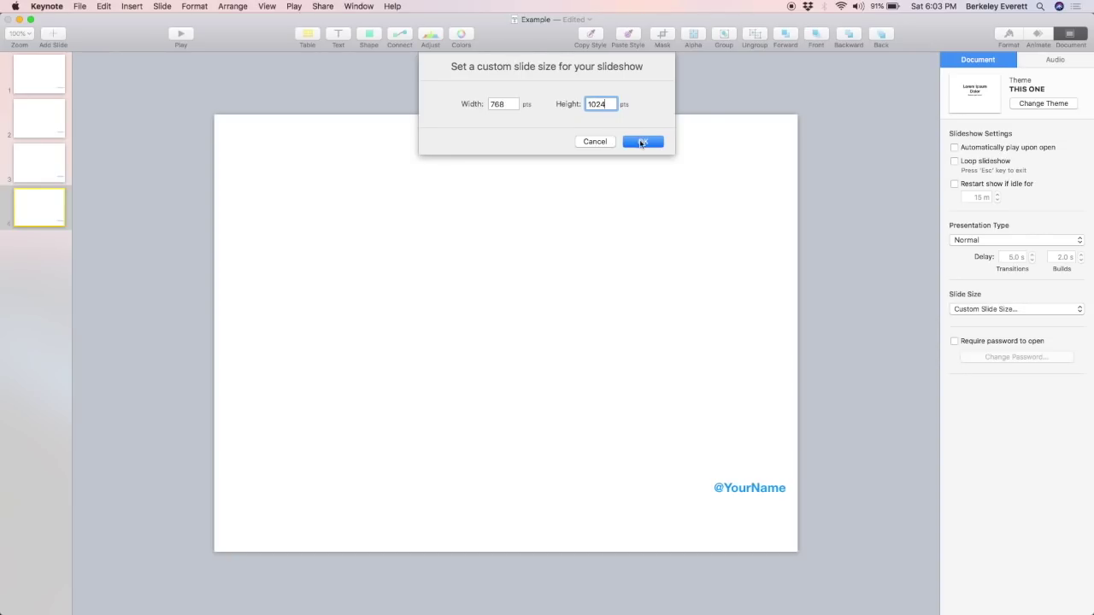
pyautogui.click(643, 141)
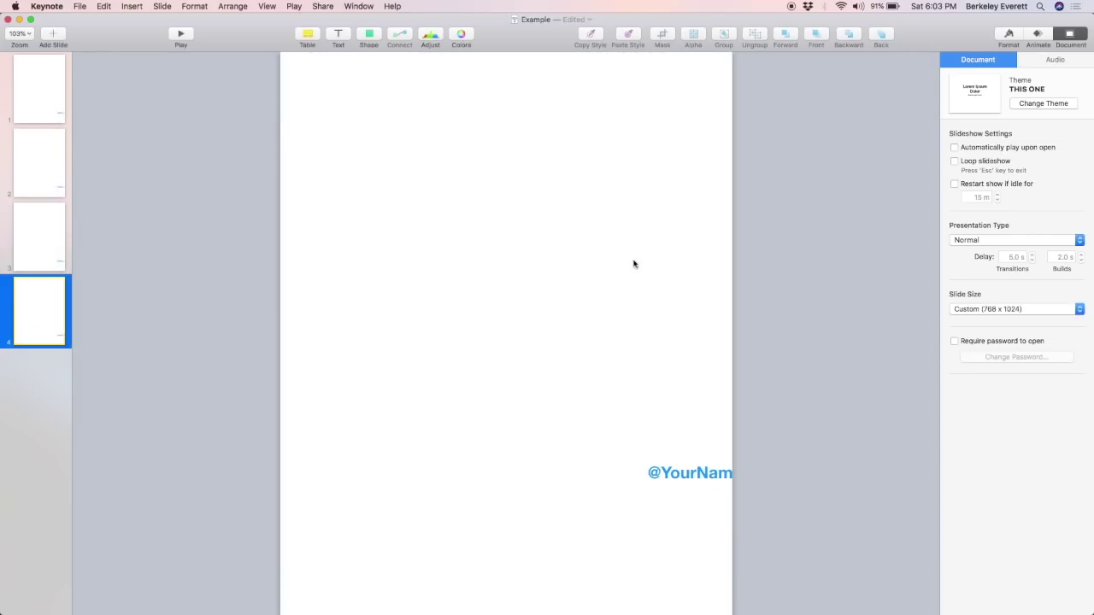
pyautogui.doubleClick(649, 430)
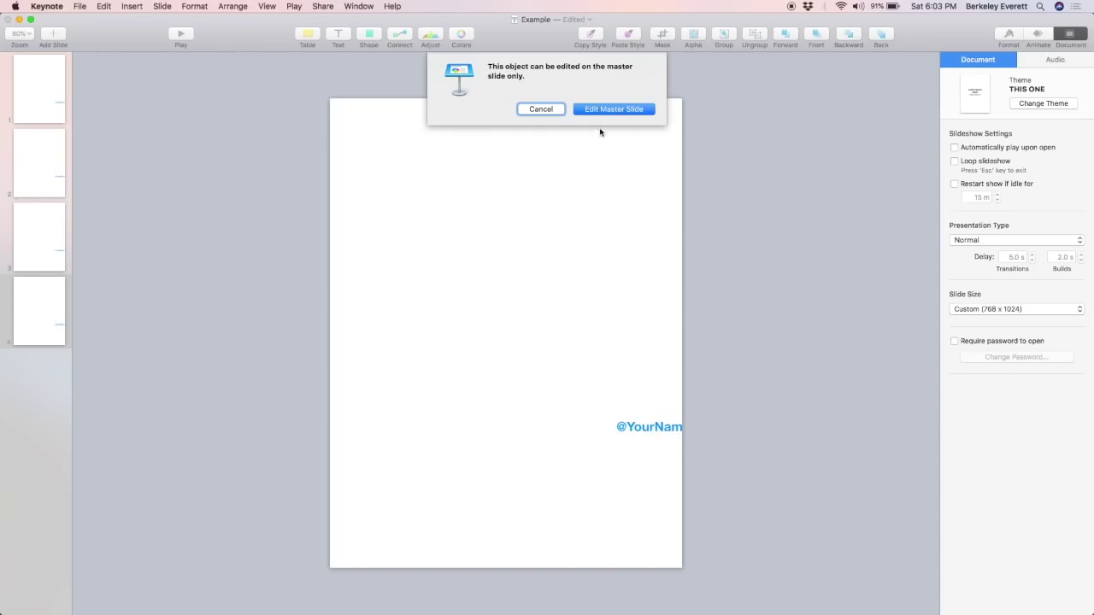
pyautogui.click(602, 111)
pyautogui.moveTo(658, 427); pyautogui.dragTo(641, 543)
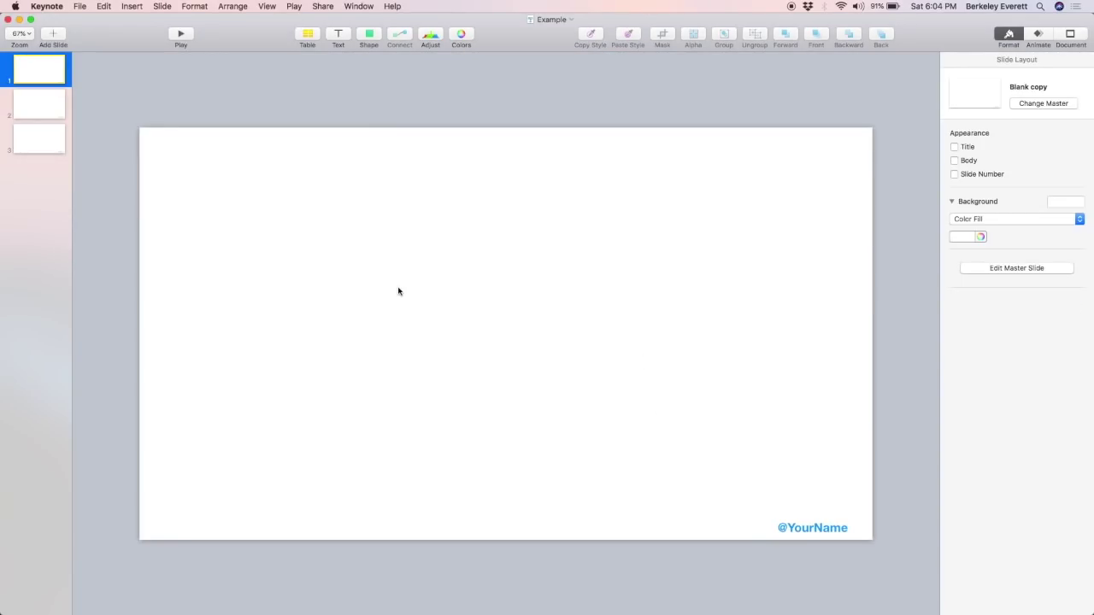
# - Customize the toolbar by adding the Flip Horizontal and Flip Vertical commands
pyautogui.rightClick(506, 47)
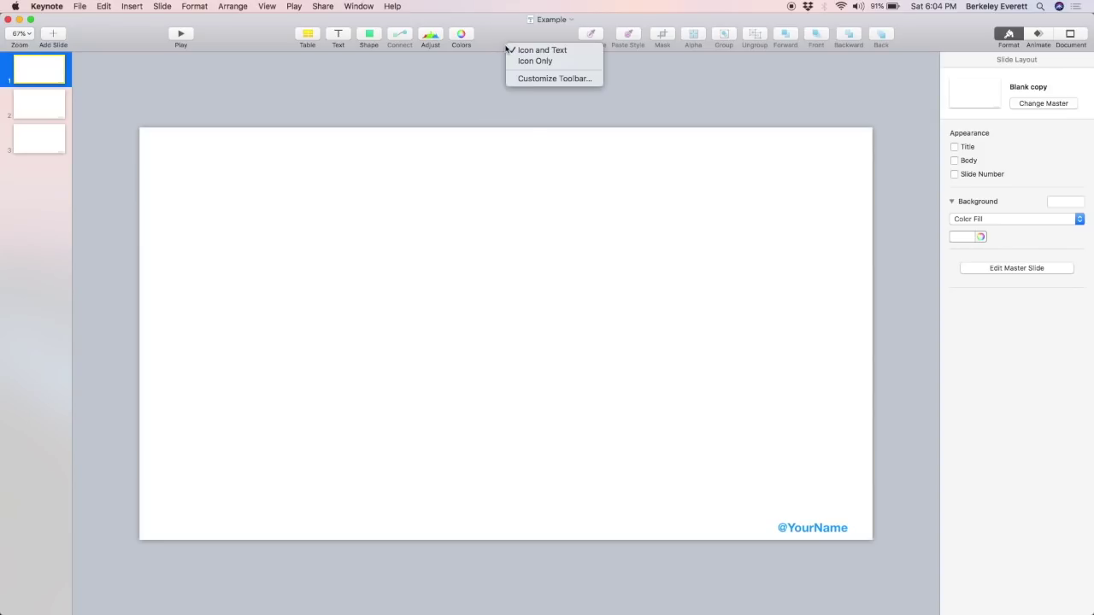
pyautogui.click(548, 78)
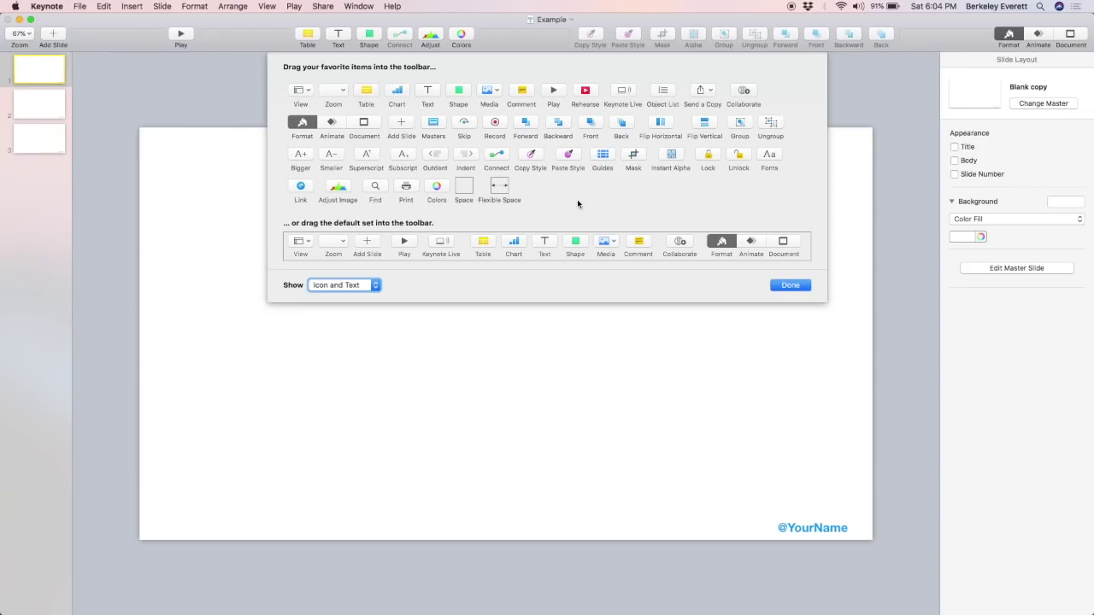
pyautogui.moveTo(740, 121); pyautogui.dragTo(919, 34)
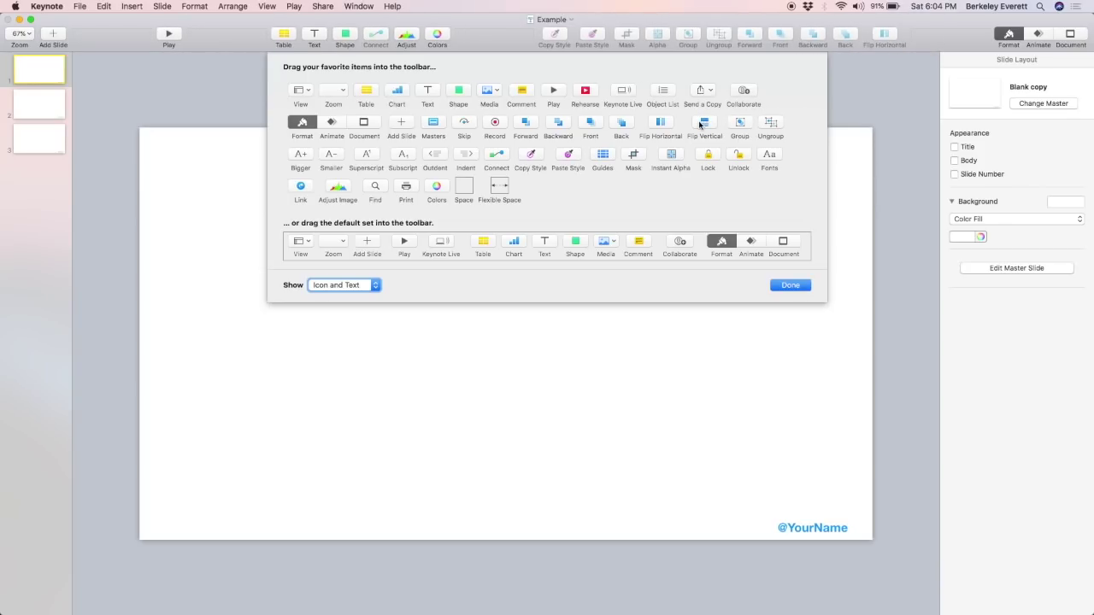
pyautogui.moveTo(699, 125); pyautogui.dragTo(916, 31)
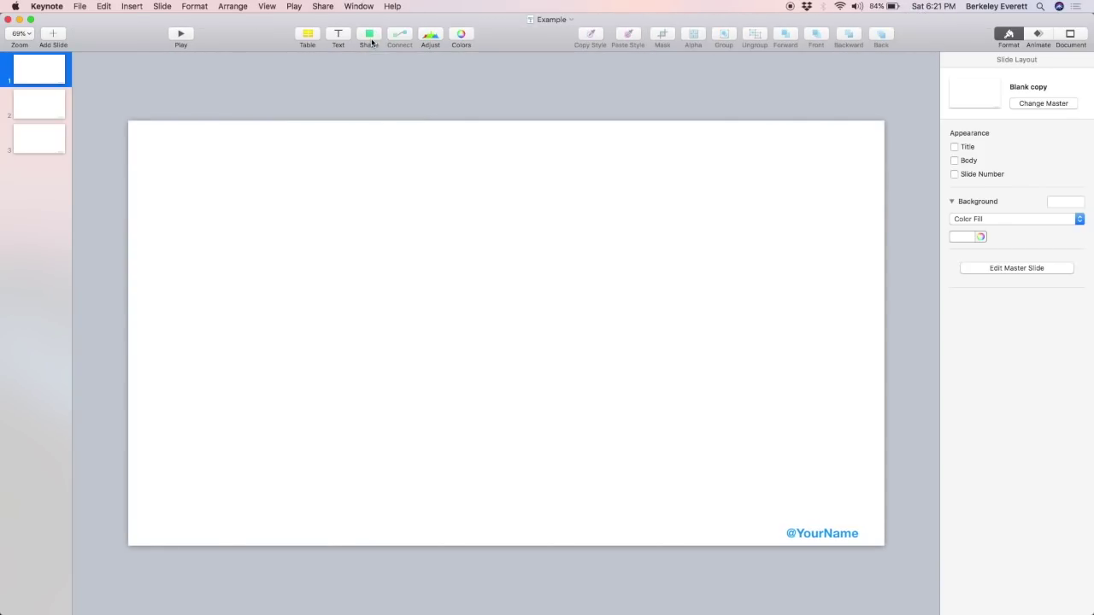
# - Insert a circle from the basic shapes and enlarge it near the middle of the slide
pyautogui.click(369, 36)
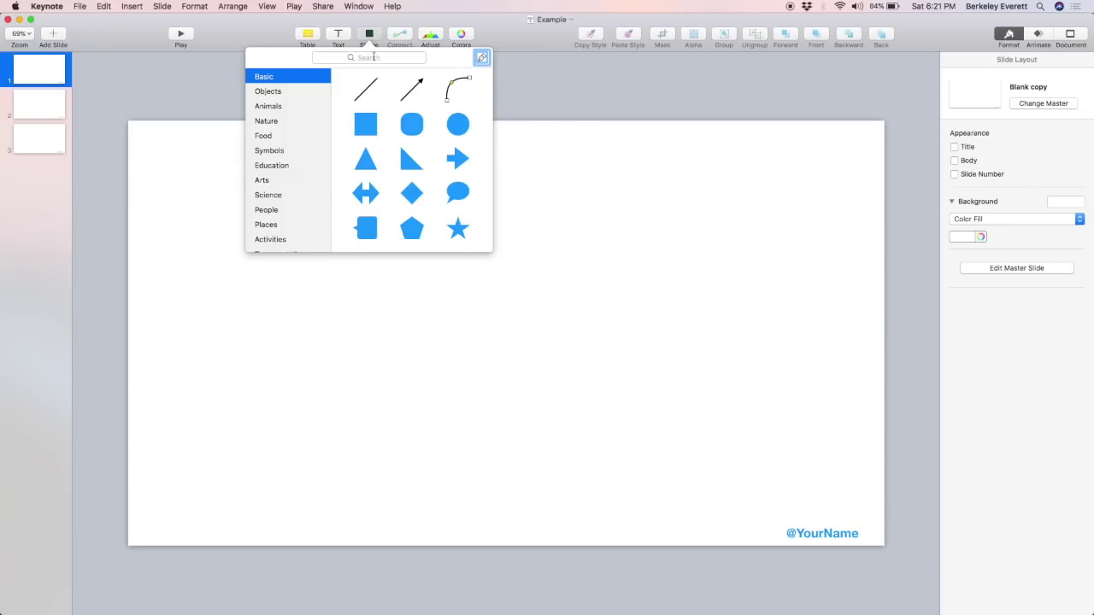
pyautogui.click(453, 127)
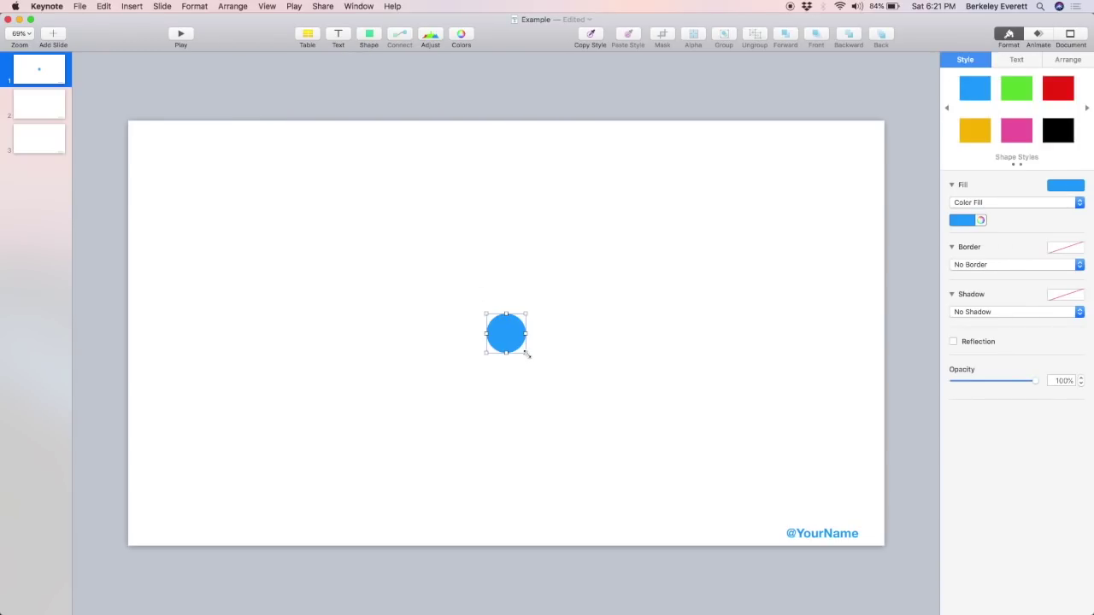
pyautogui.moveTo(525, 355); pyautogui.dragTo(492, 342)
# - Try a red fill on the circle, followed by magenta picked from the color wheel
pyautogui.click(981, 220)
pyautogui.click(997, 266)
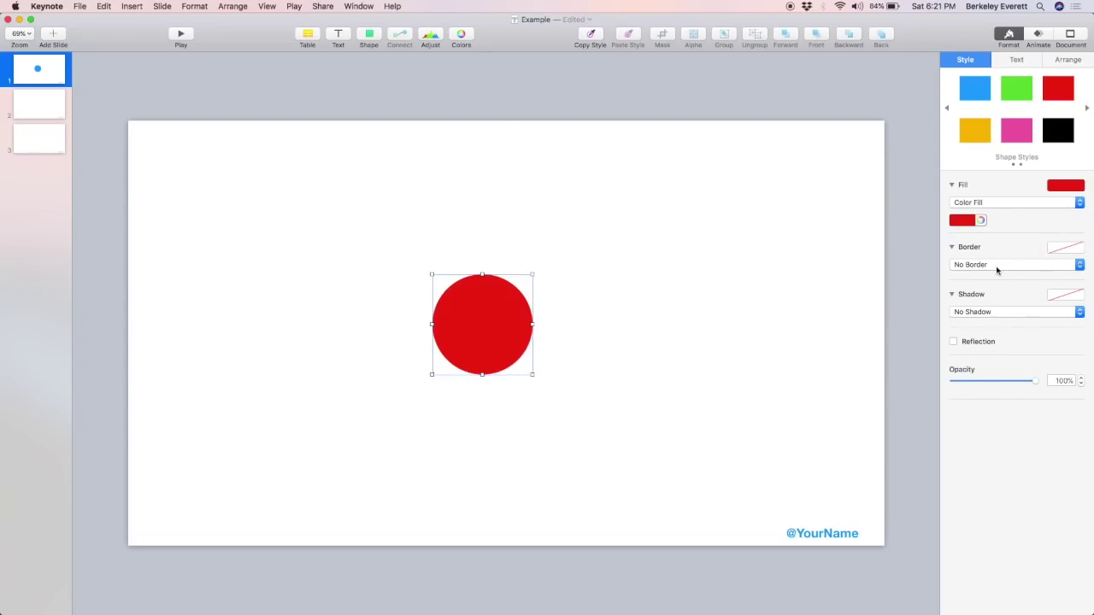
pyautogui.click(980, 220)
pyautogui.moveTo(198, 225); pyautogui.dragTo(778, 171)
pyautogui.moveTo(693, 305); pyautogui.dragTo(741, 353)
pyautogui.click(614, 453)
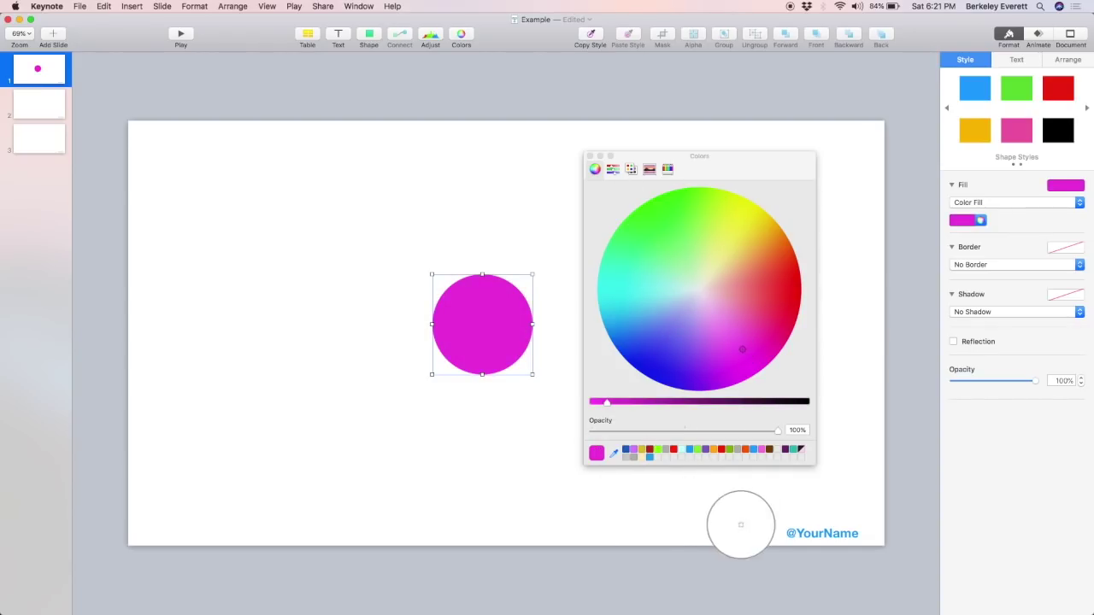
pyautogui.click(825, 532)
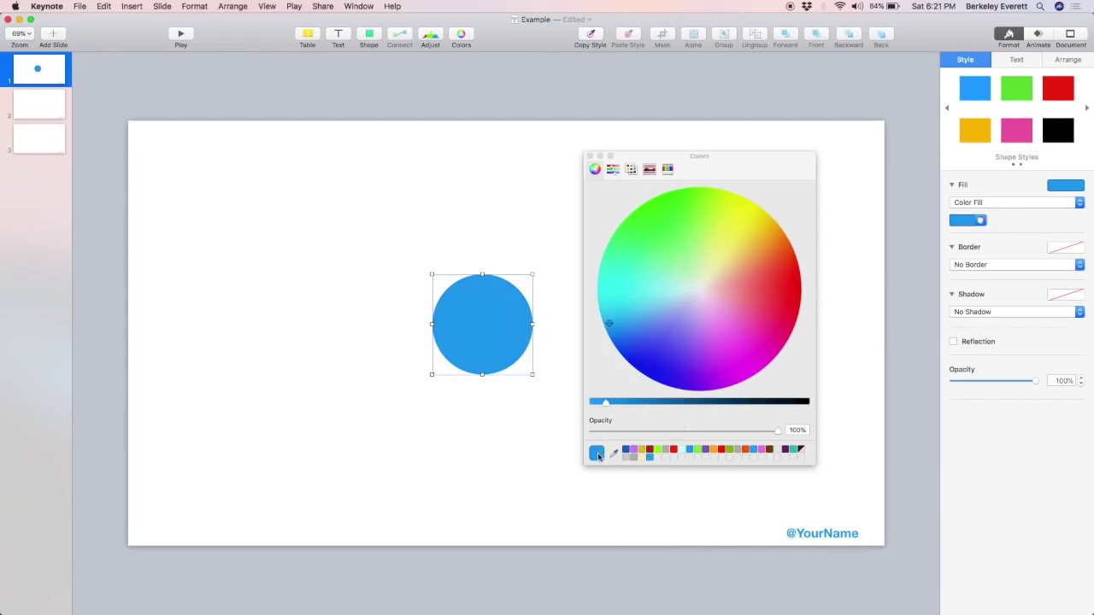
pyautogui.moveTo(596, 454); pyautogui.dragTo(660, 459)
pyautogui.moveTo(777, 431)
pyautogui.mouseDown()
pyautogui.moveTo(676, 431)
pyautogui.moveTo(757, 445)
pyautogui.moveTo(780, 434)
pyautogui.mouseUp()
pyautogui.click(589, 156)
# - Add a black 10 pt line border to the circle
pyautogui.click(1017, 264)
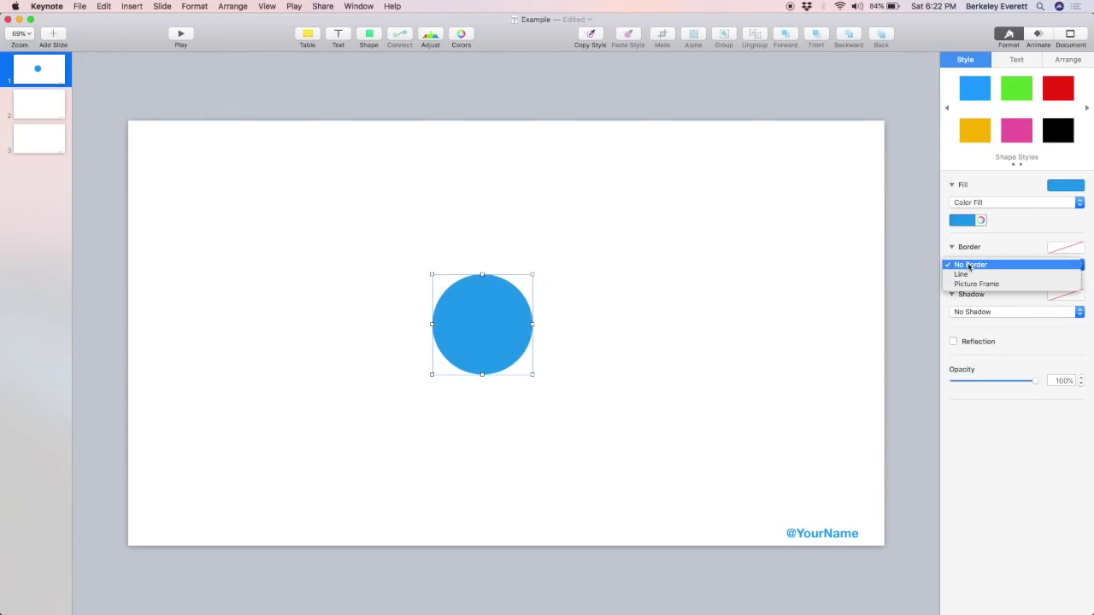
pyautogui.click(1000, 274)
pyautogui.click(1010, 281)
pyautogui.click(1017, 283)
pyautogui.click(1081, 279)
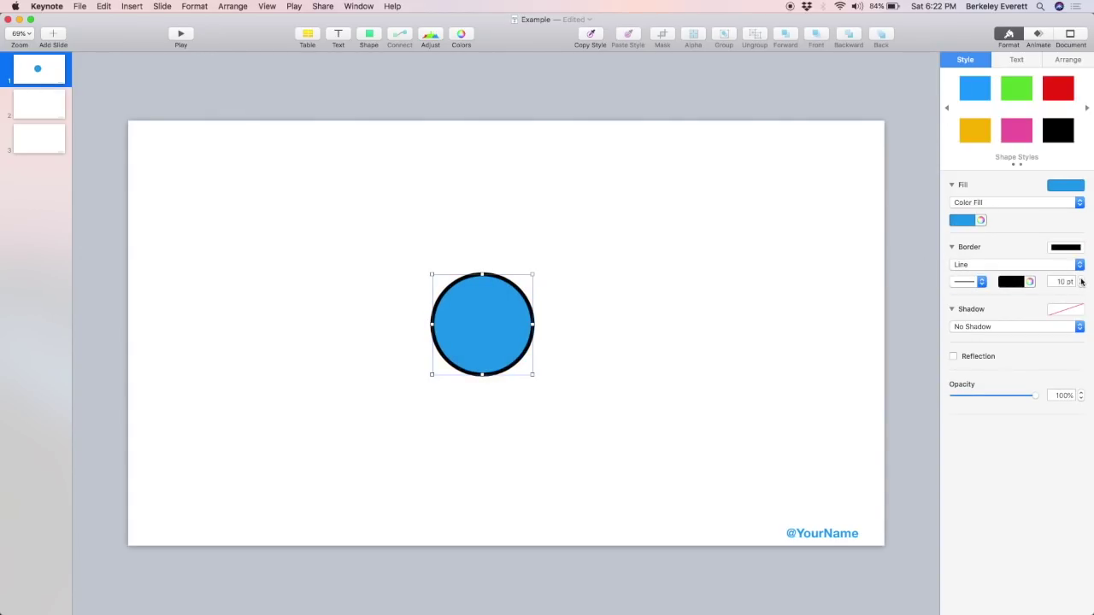
# - Try a dotted line style on the circle's border and restore the solid line
pyautogui.click(981, 282)
pyautogui.click(981, 325)
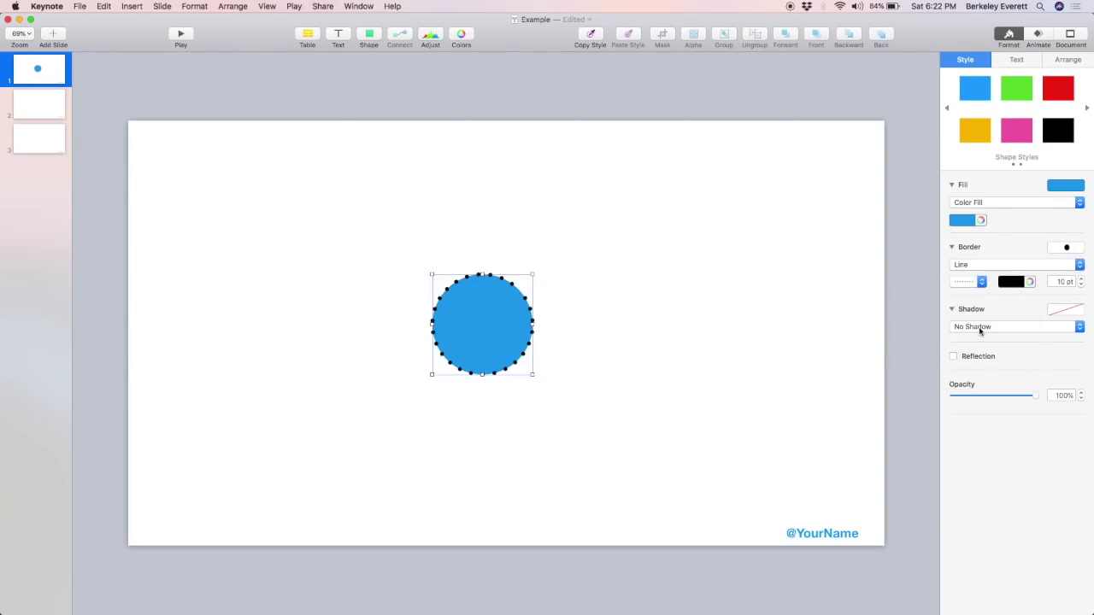
pyautogui.click(983, 282)
pyautogui.click(980, 240)
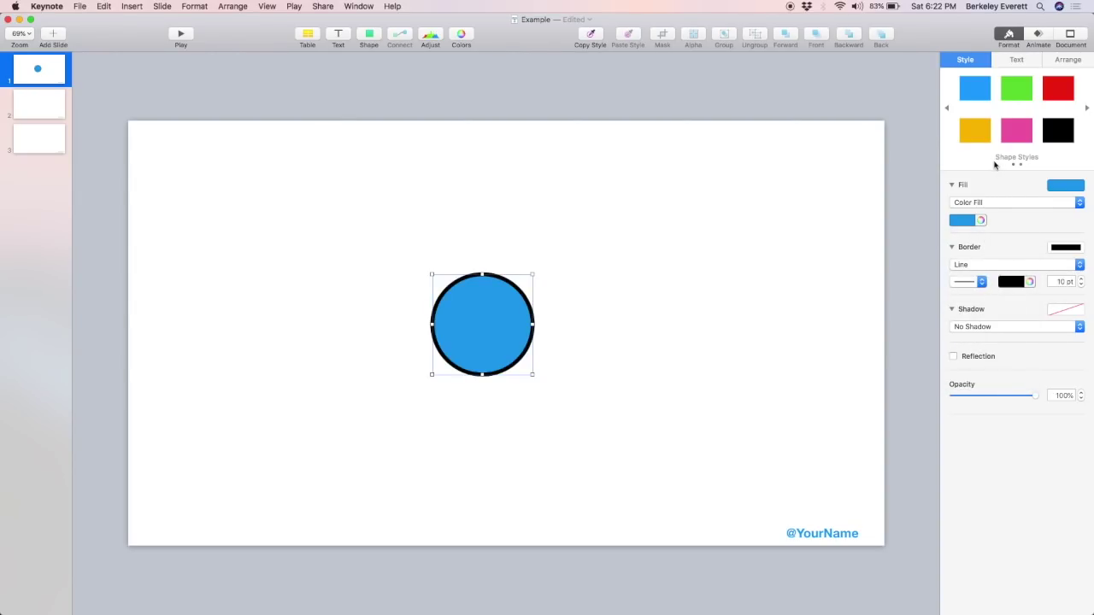
# - Insert a square, stretch it into a wide rectangle beside the circle, and apply the pink shape style
pyautogui.click(418, 92)
pyautogui.click(369, 34)
pyautogui.scroll(-5, 413, 155)
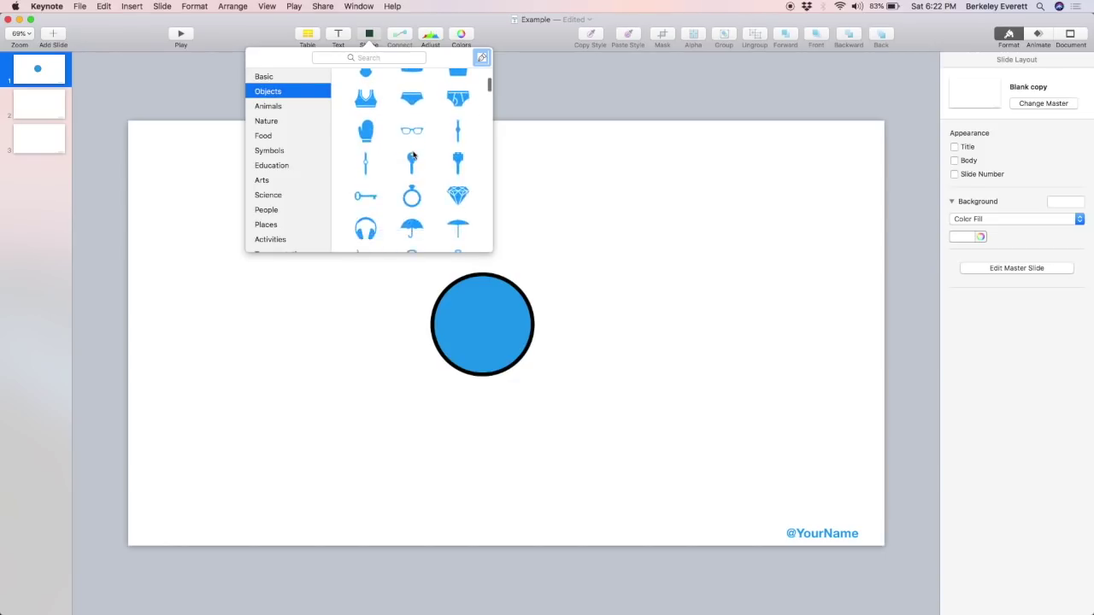
pyautogui.scroll(5, 413, 154)
pyautogui.click(365, 126)
pyautogui.moveTo(506, 328); pyautogui.dragTo(784, 356)
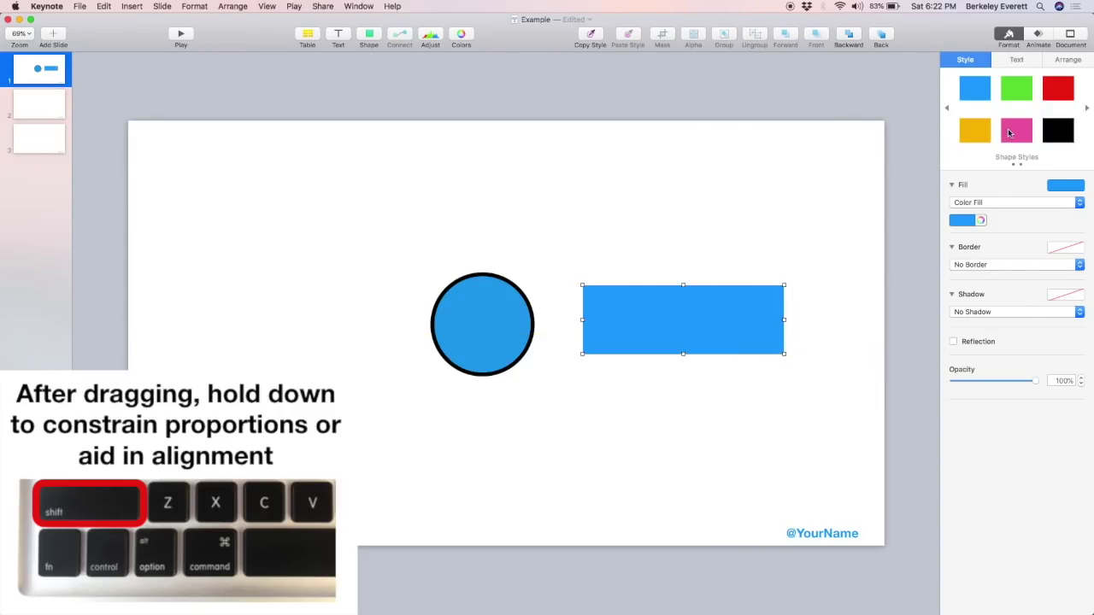
pyautogui.click(1014, 131)
# - Move the pink rectangle over the circle's right half, send it to the back, and bring it to the front again
pyautogui.moveTo(720, 332); pyautogui.dragTo(615, 344)
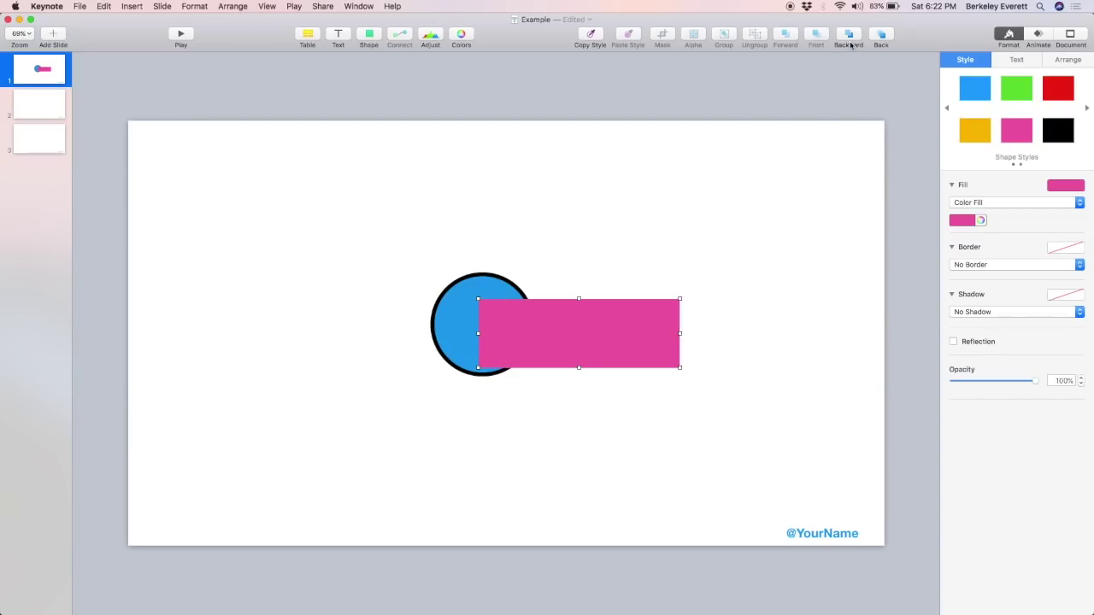
pyautogui.click(880, 35)
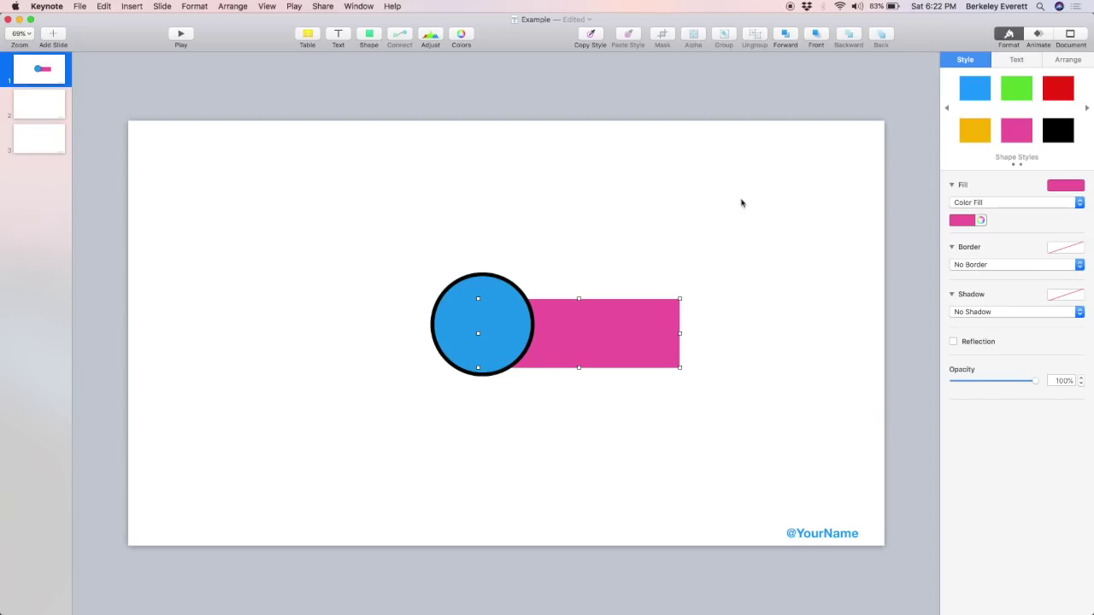
pyautogui.click(811, 37)
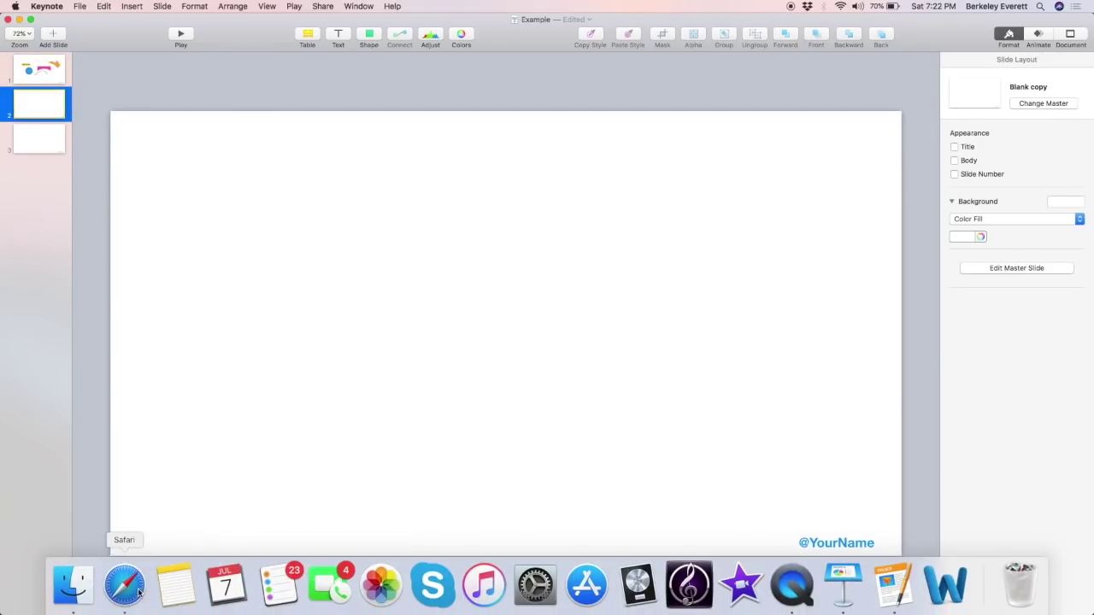
# - Copy the motorcycle ban sign image from the Safari image results and paste it onto slide 2 in Keynote
pyautogui.click(123, 581)
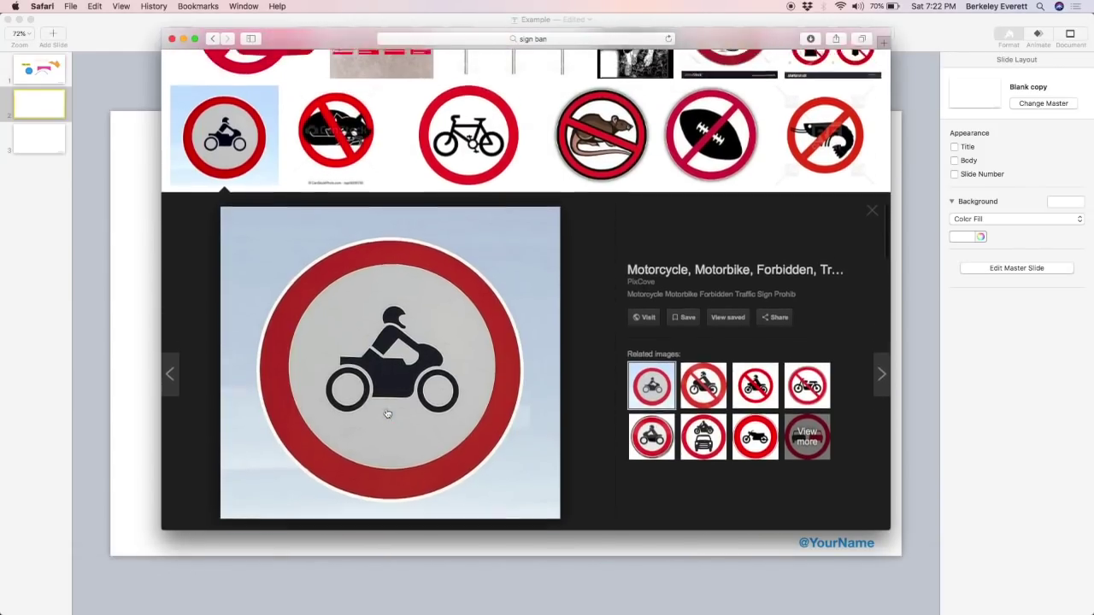
pyautogui.scroll(1, 387, 414)
pyautogui.rightClick(387, 373)
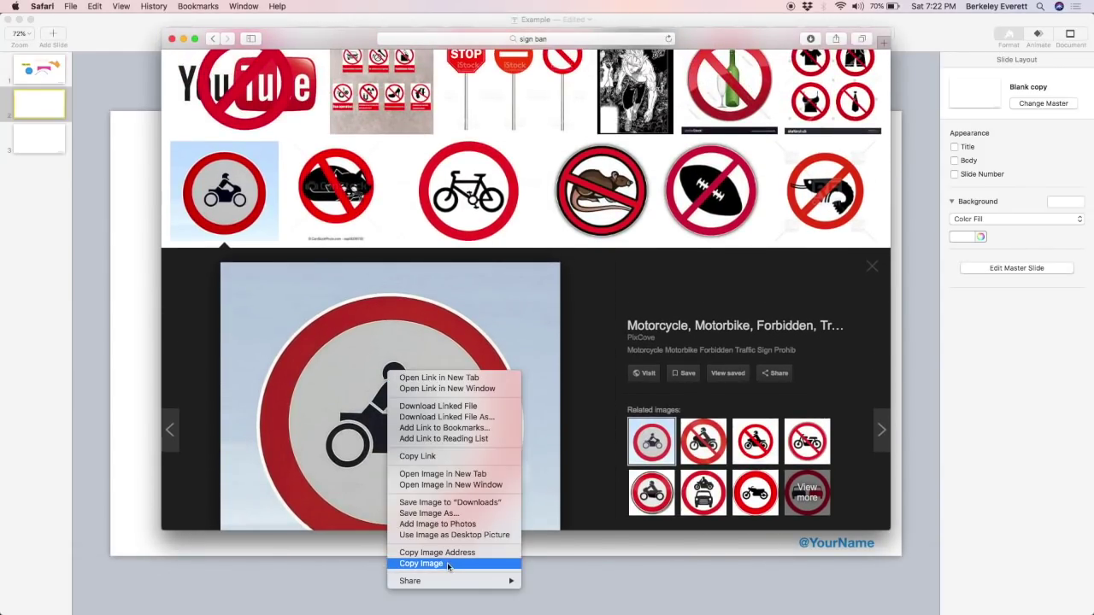
pyautogui.click(447, 564)
pyautogui.click(129, 515)
pyautogui.press('super+v')
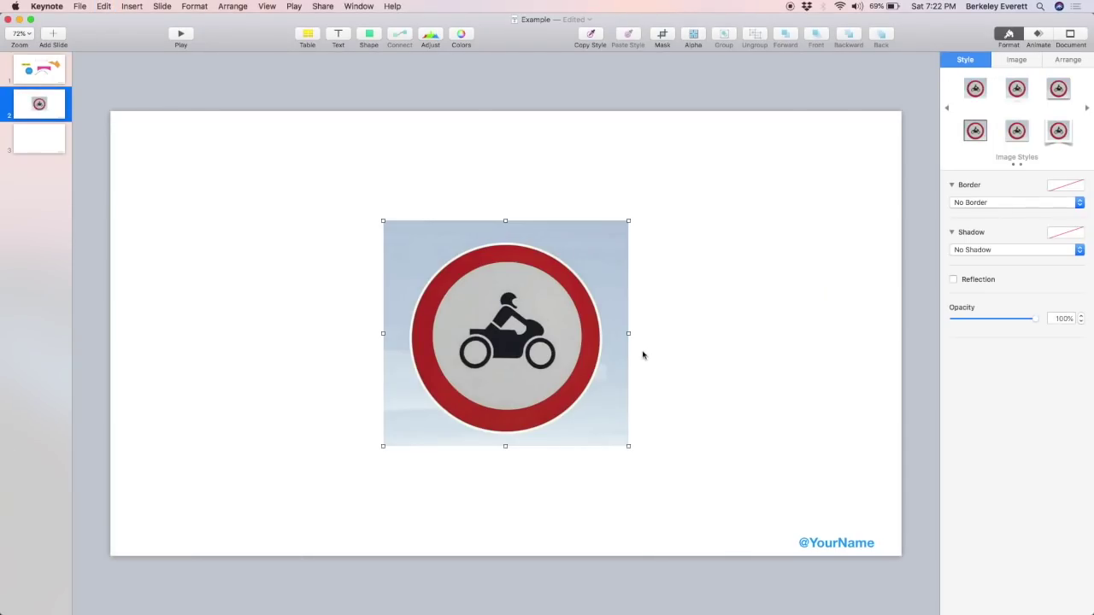
# - Try masking away the upper part of the motorcycle sign image, and undo the crop
pyautogui.click(657, 39)
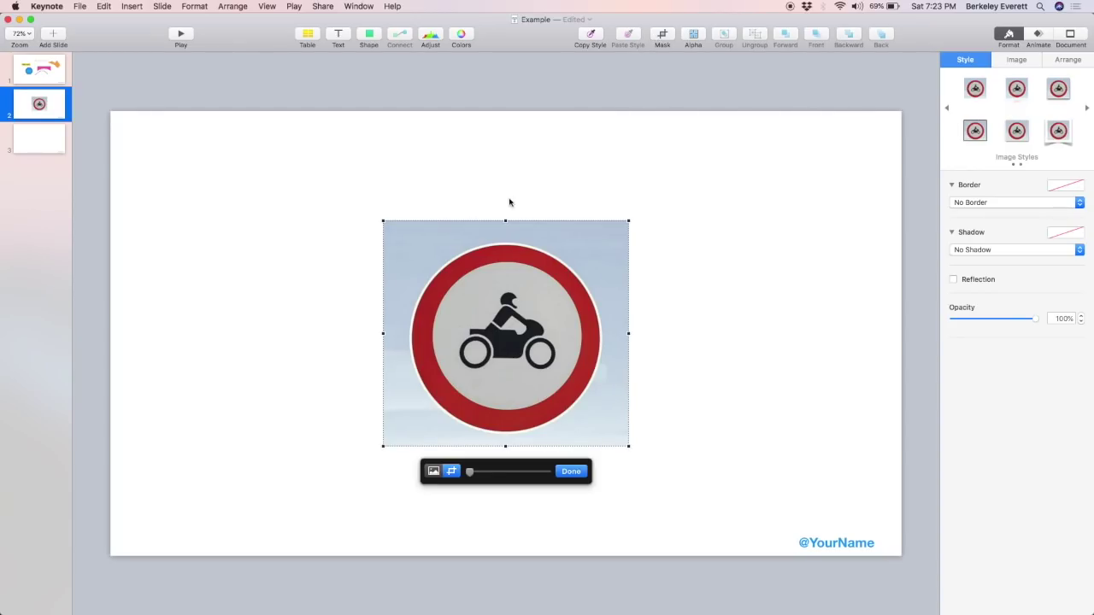
pyautogui.moveTo(504, 220); pyautogui.dragTo(504, 305)
pyautogui.click(571, 471)
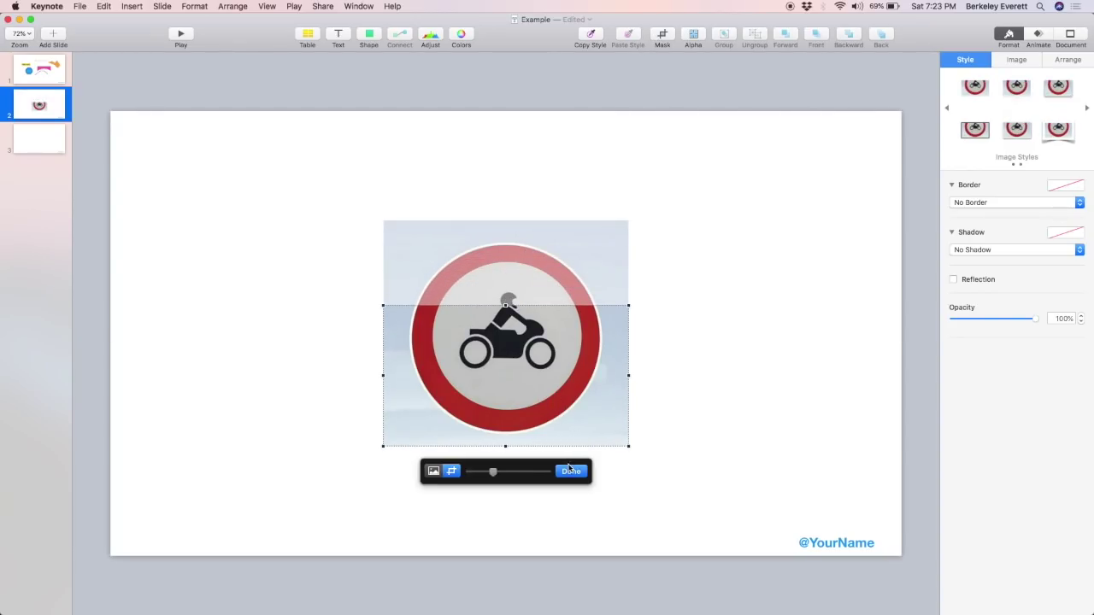
pyautogui.click(593, 481)
pyautogui.press('super+z')
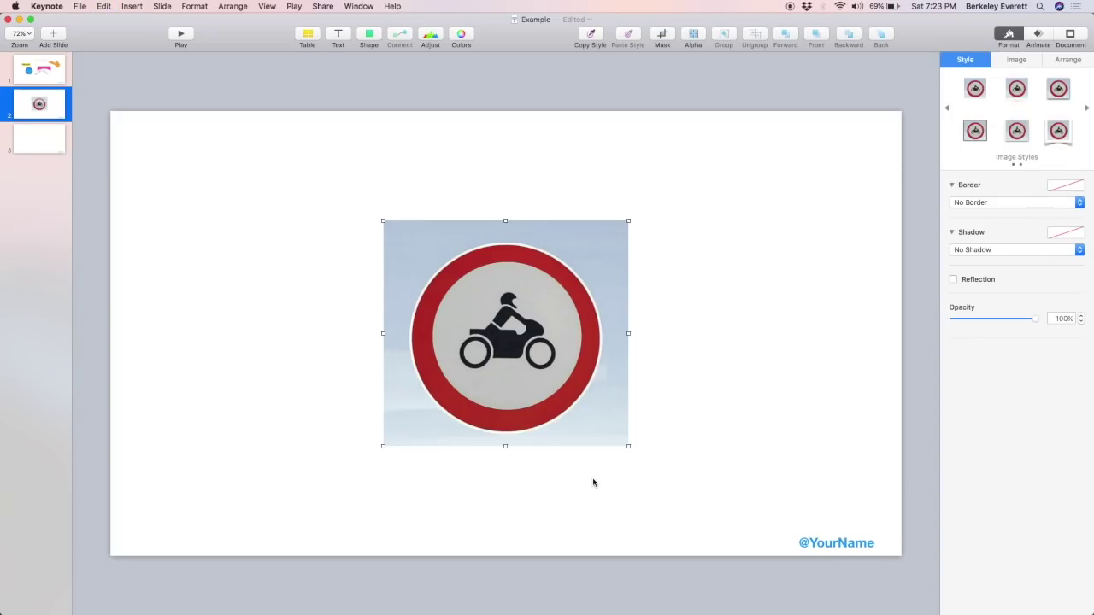
# - Try masking the sign image tightly around the red circle from two opposite corners, and undo the crop
pyautogui.click(679, 341)
pyautogui.click(595, 228)
pyautogui.doubleClick(589, 235)
pyautogui.moveTo(628, 221); pyautogui.dragTo(602, 240)
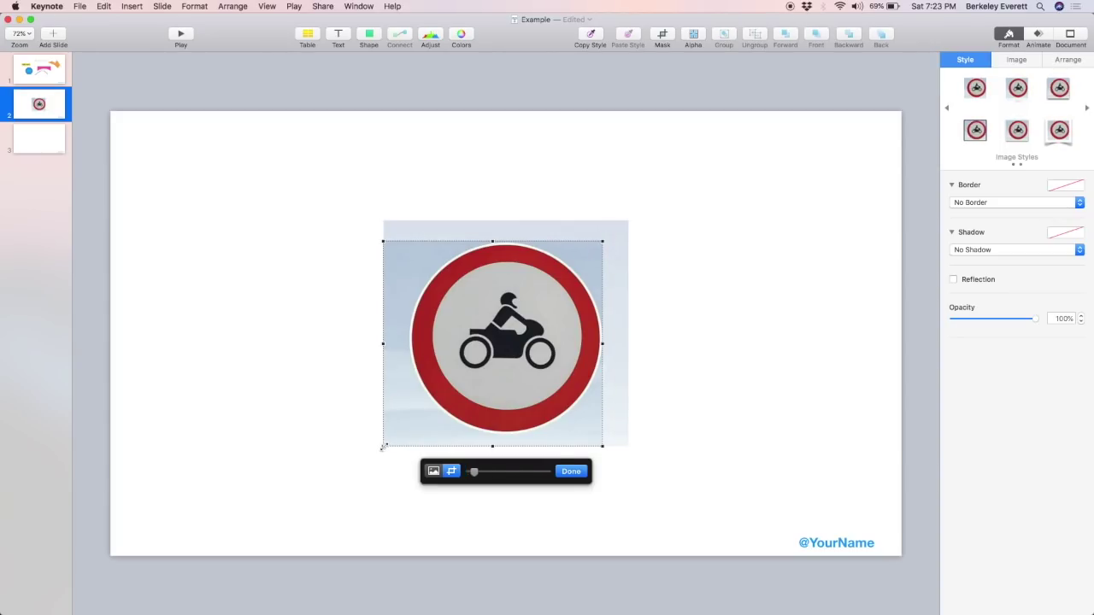
pyautogui.moveTo(383, 445); pyautogui.dragTo(405, 434)
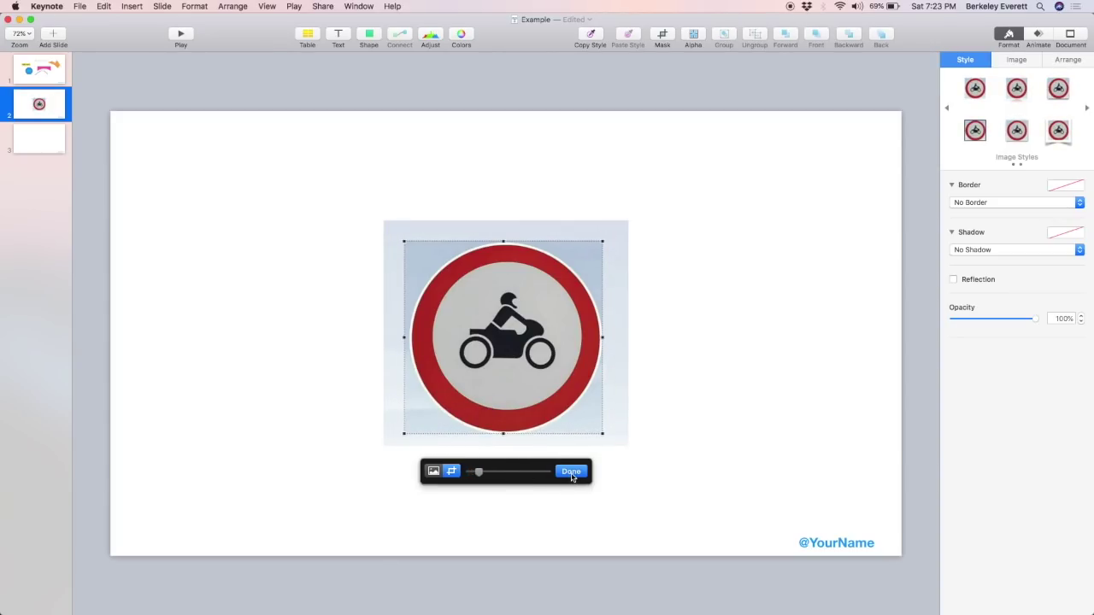
pyautogui.click(572, 471)
pyautogui.press('super+z')
pyautogui.click(681, 341)
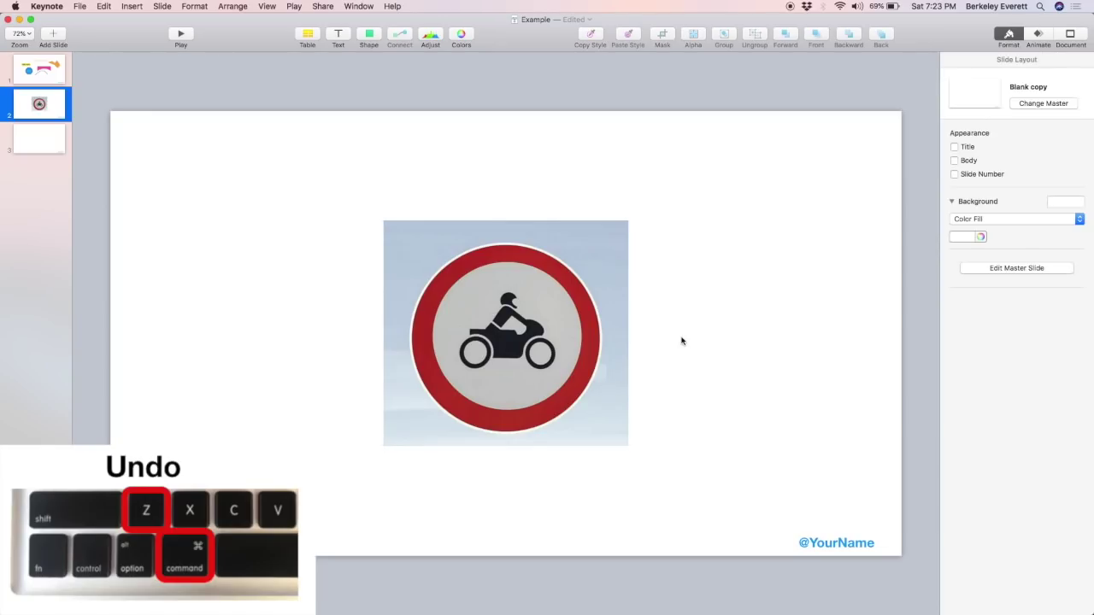
# - Make the blue sky background around the motorcycle sign transparent with Instant Alpha
pyautogui.click(604, 271)
pyautogui.click(693, 34)
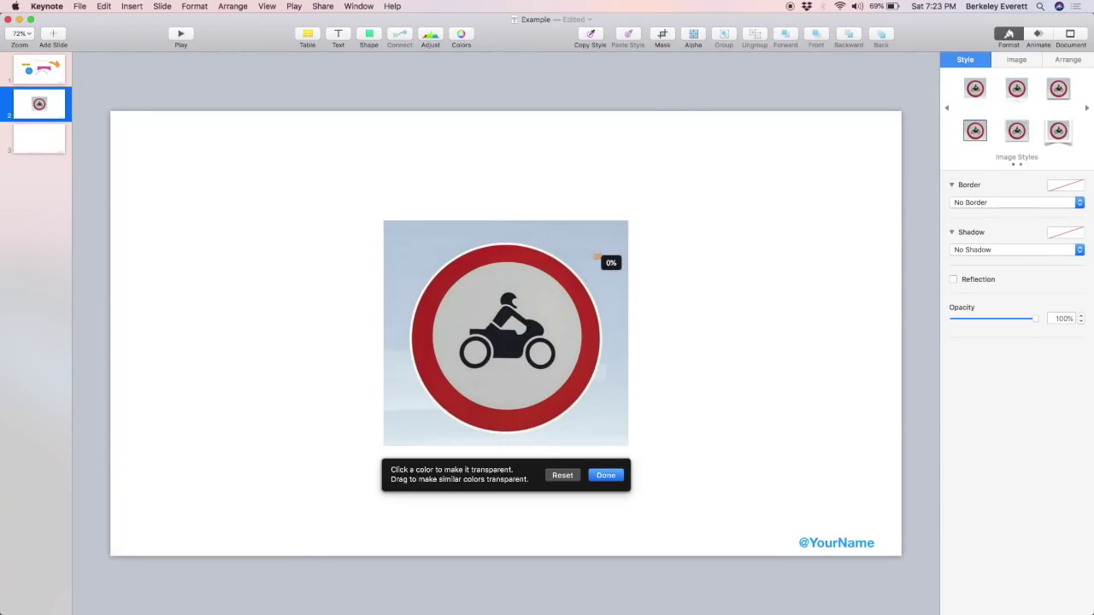
pyautogui.moveTo(595, 256); pyautogui.dragTo(623, 220)
pyautogui.click(605, 476)
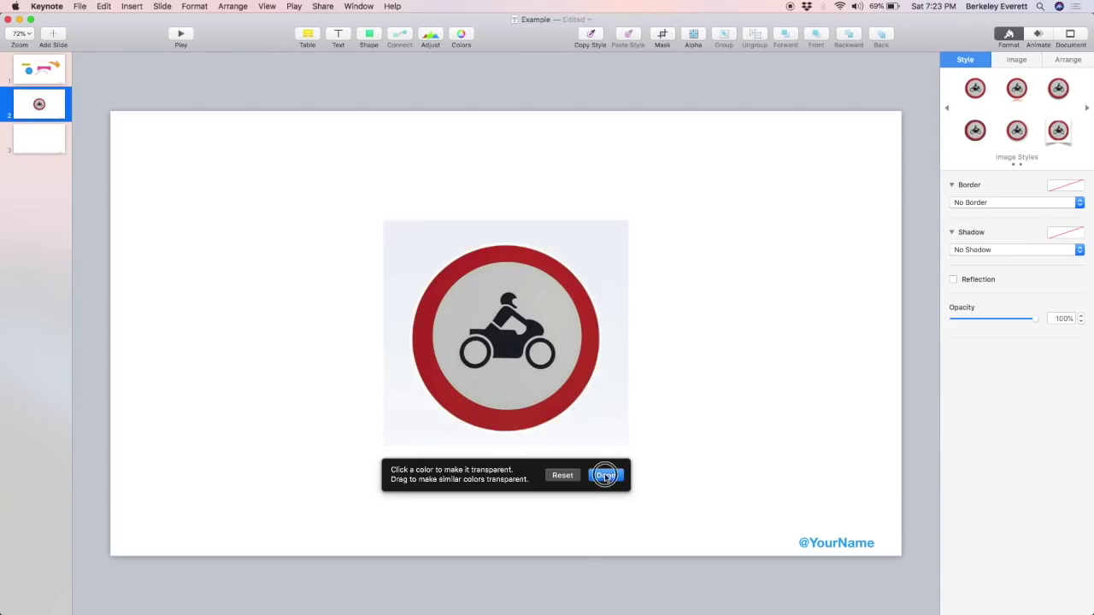
pyautogui.moveTo(599, 432)
pyautogui.mouseDown()
pyautogui.moveTo(684, 486)
pyautogui.moveTo(606, 428)
pyautogui.mouseUp()
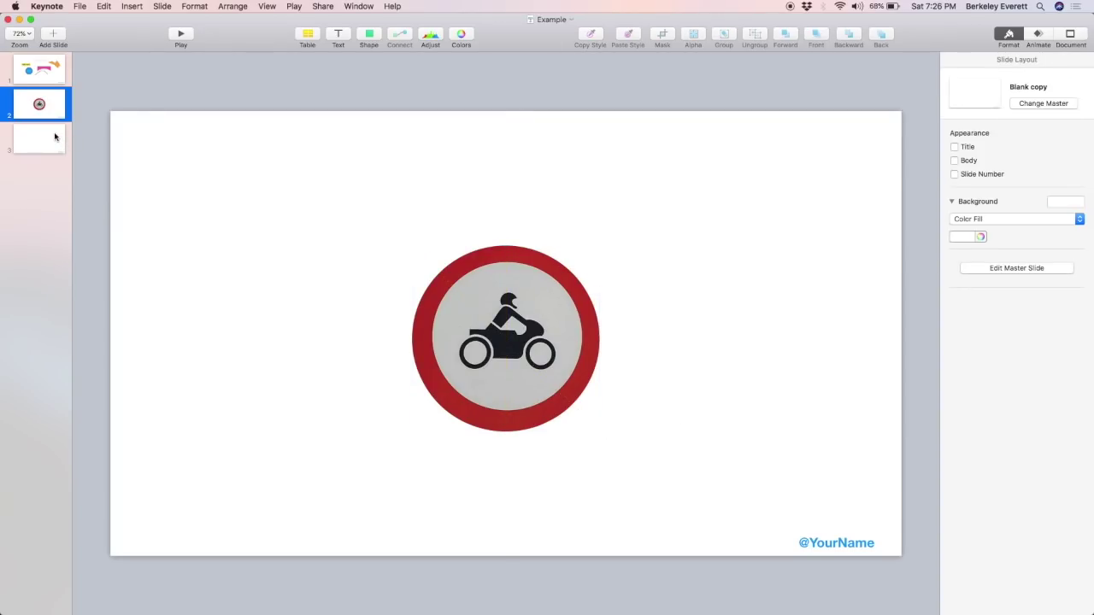
# - Insert a circle on slide 3 and shrink it to about 40 pt across
pyautogui.click(55, 136)
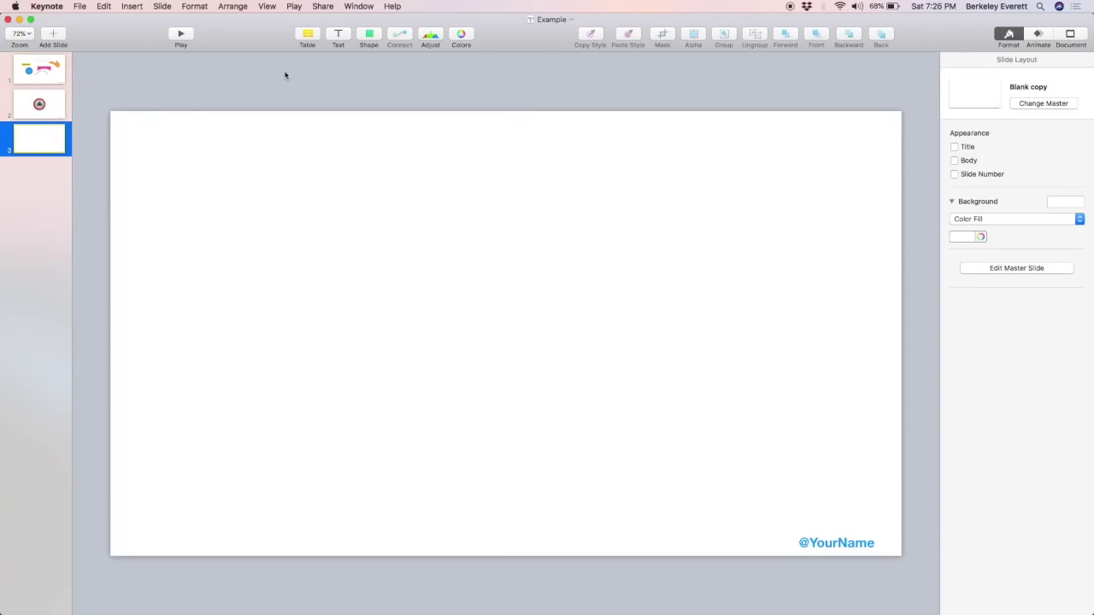
pyautogui.click(366, 33)
pyautogui.click(453, 128)
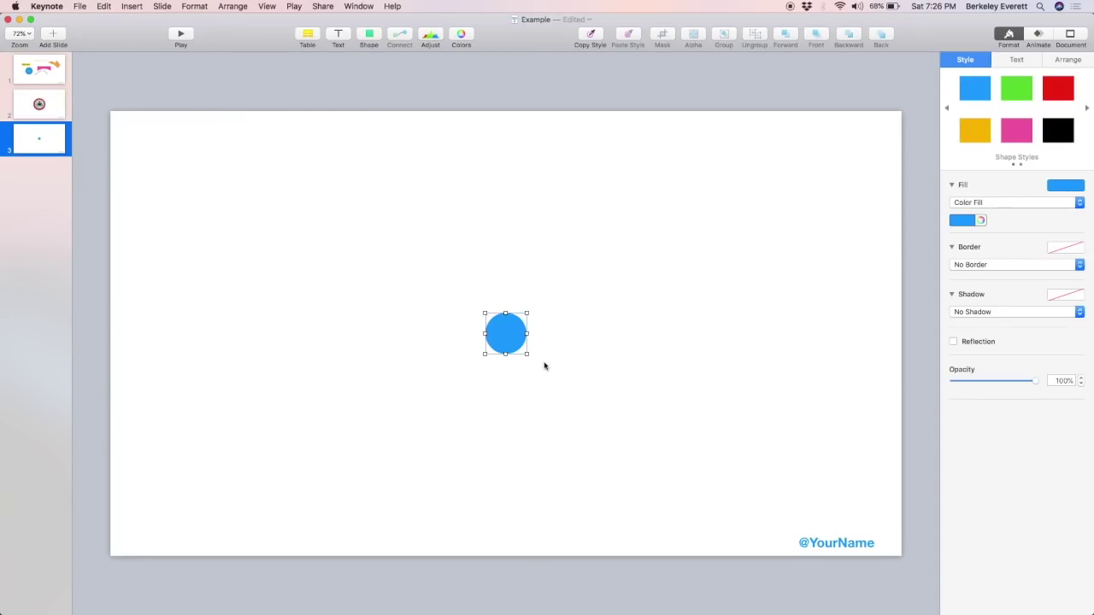
pyautogui.moveTo(526, 354); pyautogui.dragTo(500, 333)
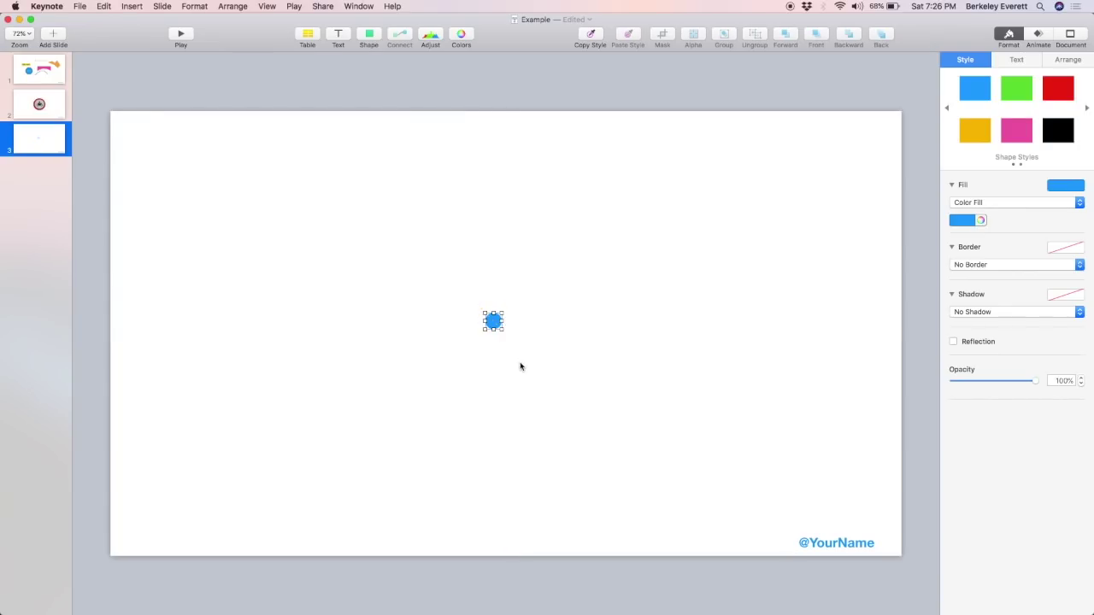
# - Turn off Auto-Center for the slide view
pyautogui.scroll(3, 491, 317)
pyautogui.scroll(-4, 492, 319)
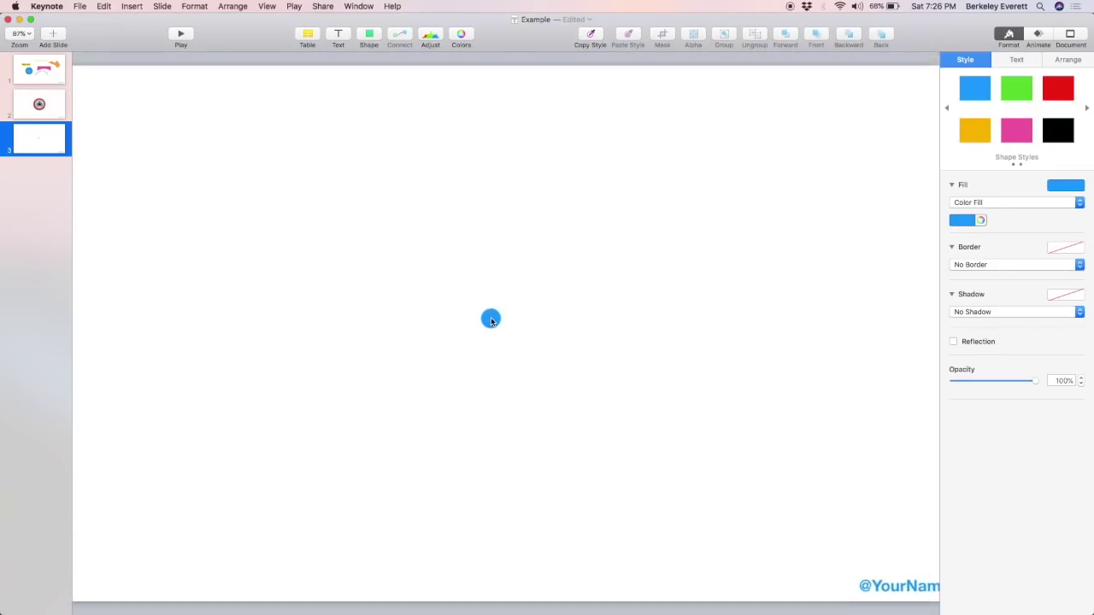
pyautogui.click(493, 322)
pyautogui.click(22, 35)
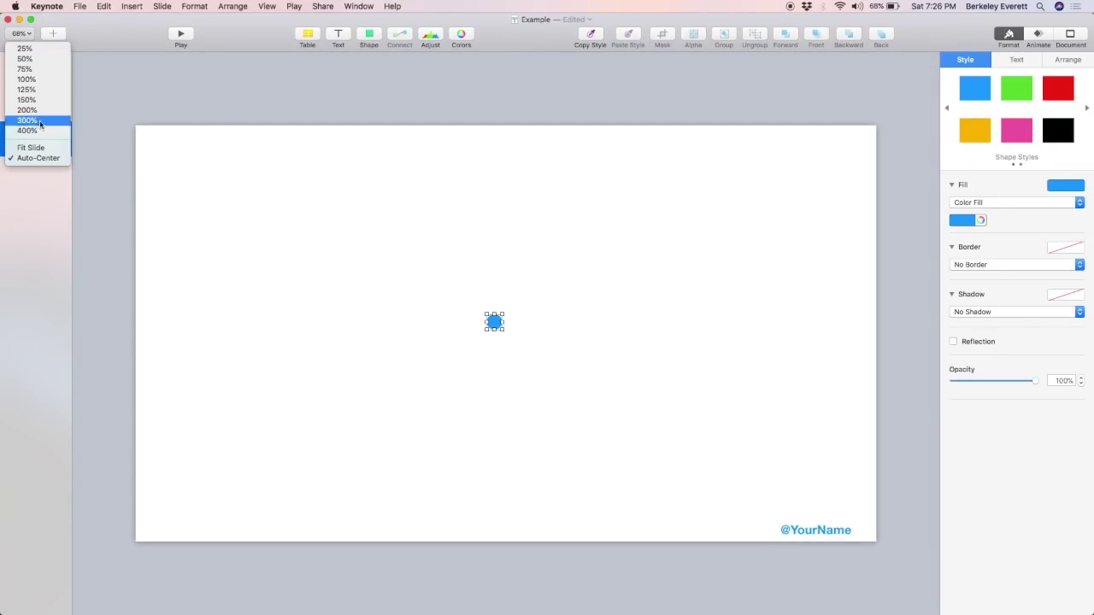
pyautogui.click(47, 159)
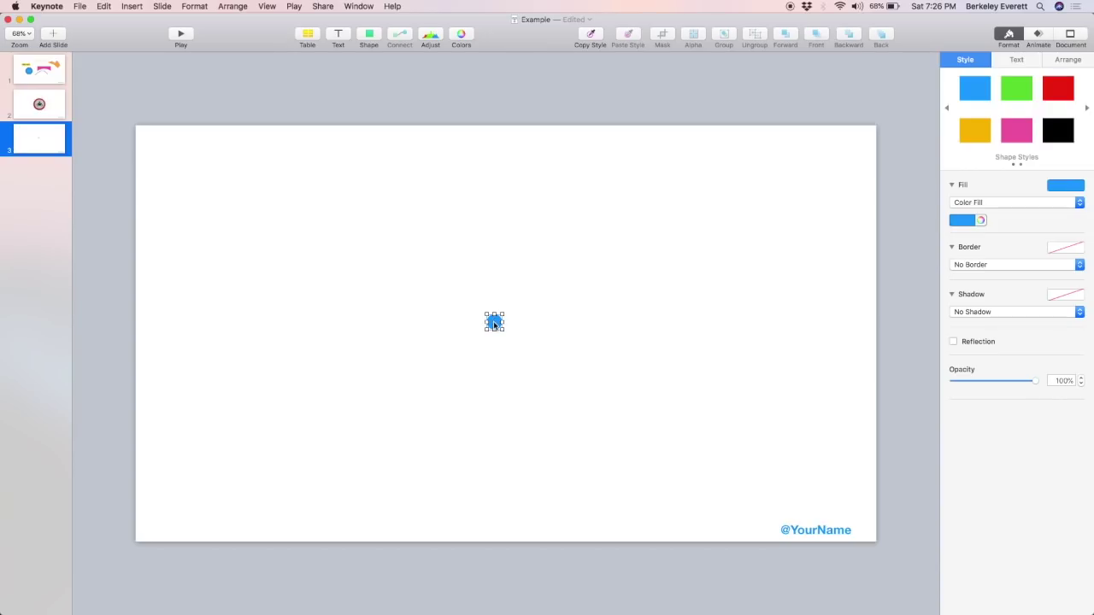
# - Move the small blue circle to the upper-left area of slide 3 and show it enlarged at 136%
pyautogui.moveTo(494, 321); pyautogui.dragTo(258, 233)
pyautogui.scroll(5, 265, 229)
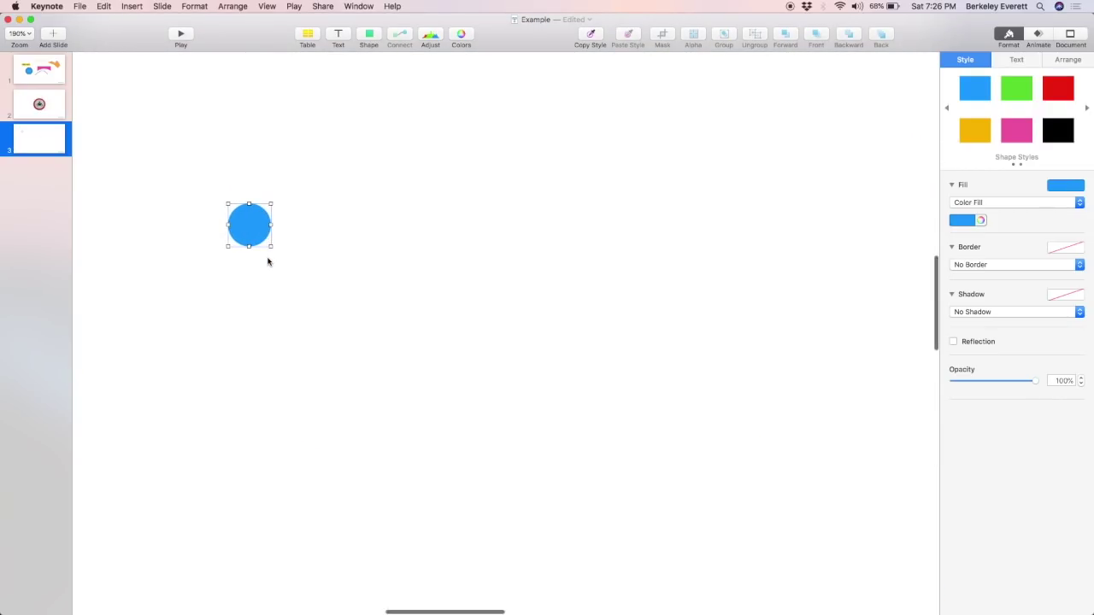
pyautogui.scroll(-2, 268, 259)
pyautogui.scroll(-2, 267, 261)
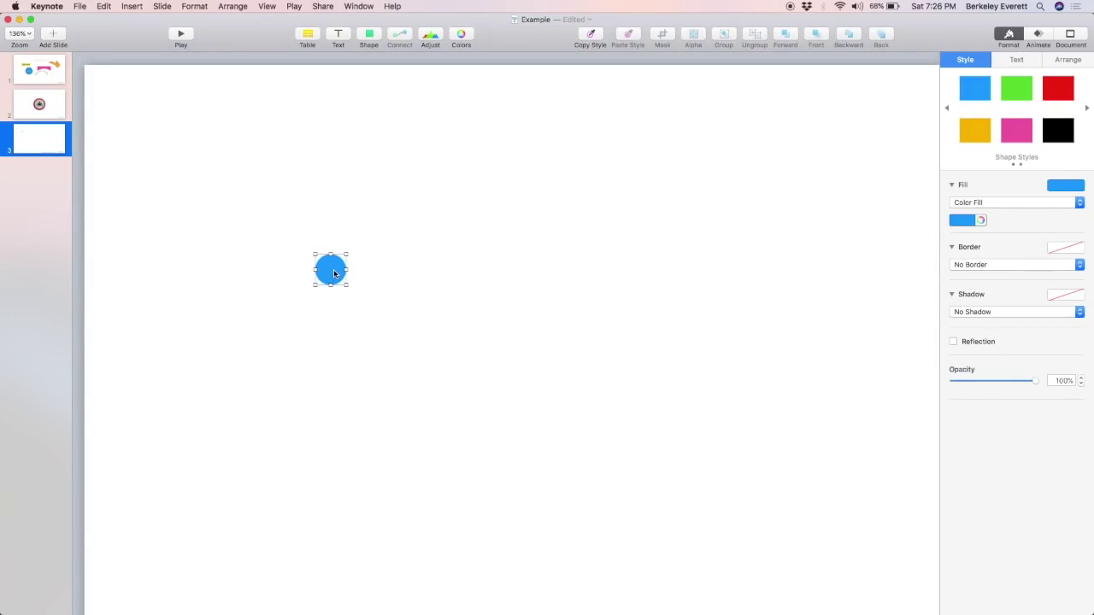
# - Copy and paste the blue circle, place the copy beside the original, and delete the copy
pyautogui.press('super+c')
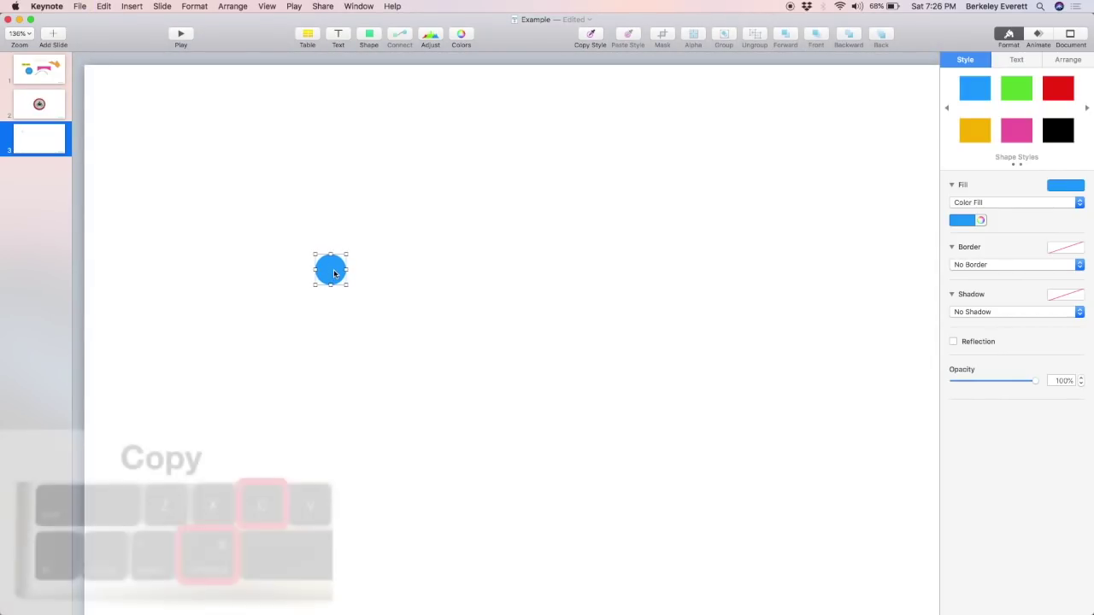
pyautogui.press('super+v')
pyautogui.moveTo(338, 285); pyautogui.dragTo(374, 282)
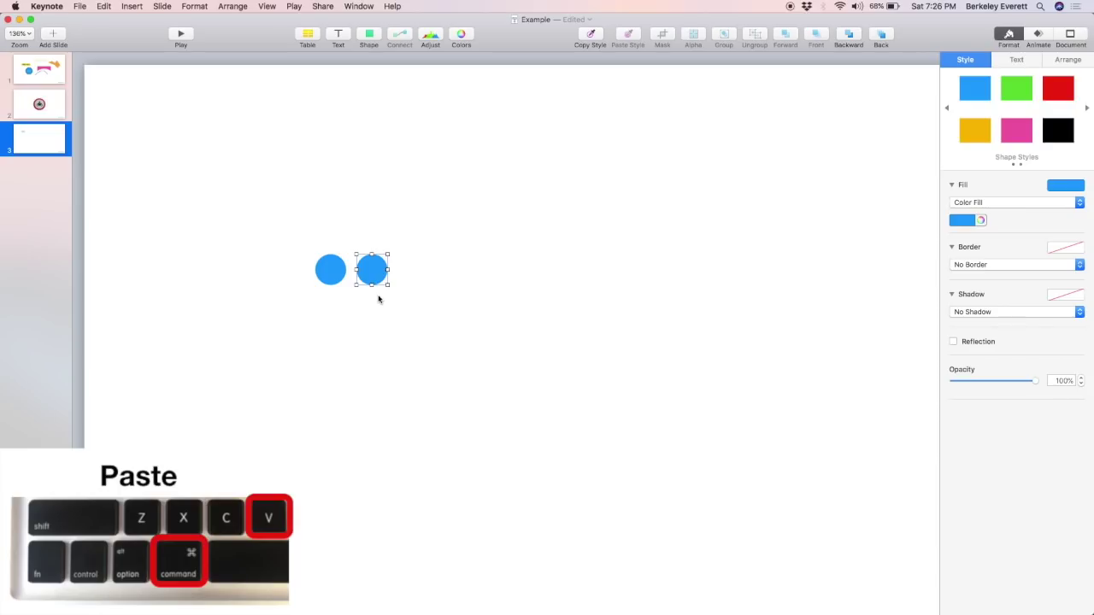
pyautogui.press('BackSpace')
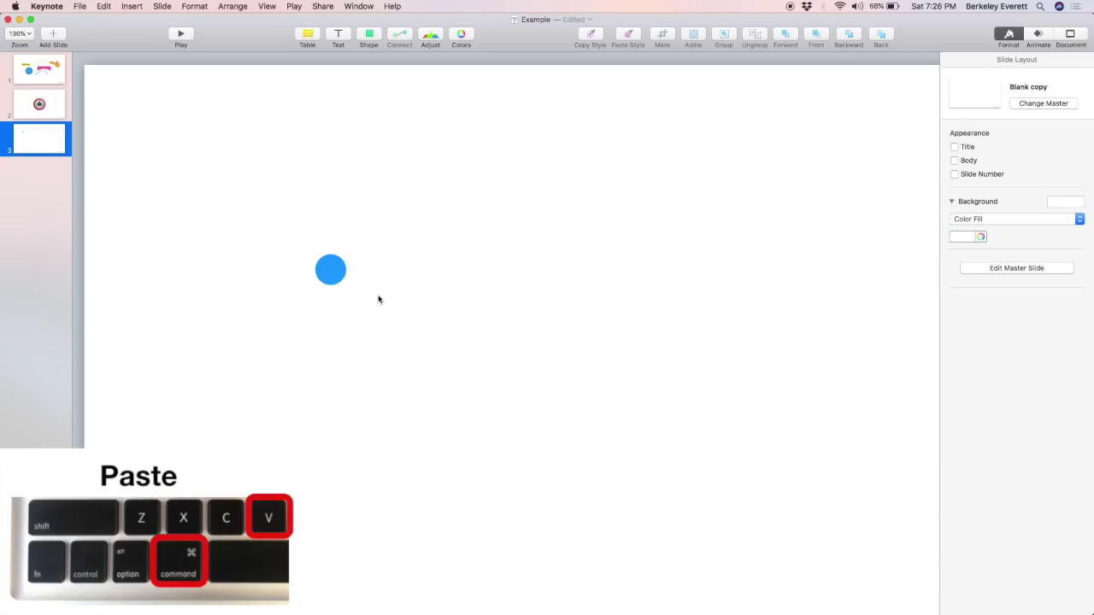
# - Duplicate the blue circle twice to the right to form an aligned row of three
pyautogui.click(334, 272)
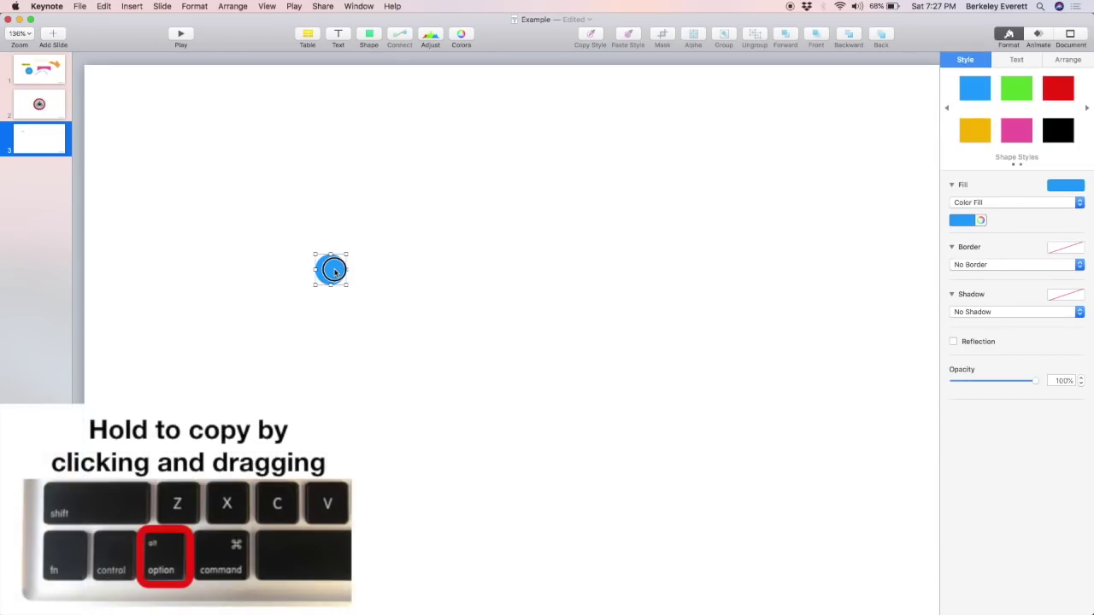
pyautogui.moveTo(334, 272); pyautogui.dragTo(383, 274)
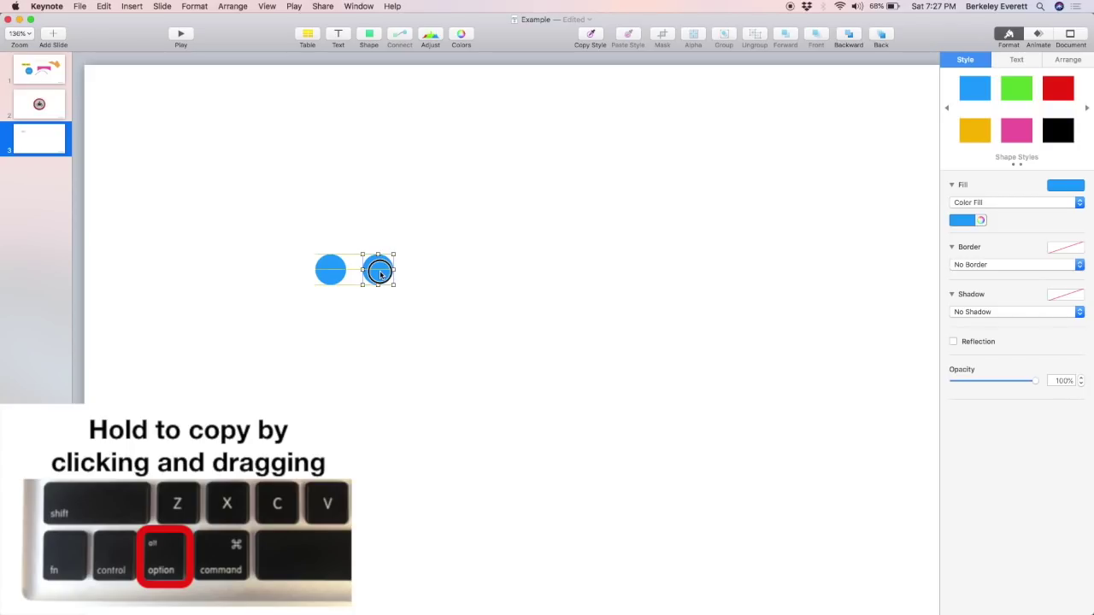
pyautogui.moveTo(380, 273); pyautogui.dragTo(427, 272)
pyautogui.click(434, 319)
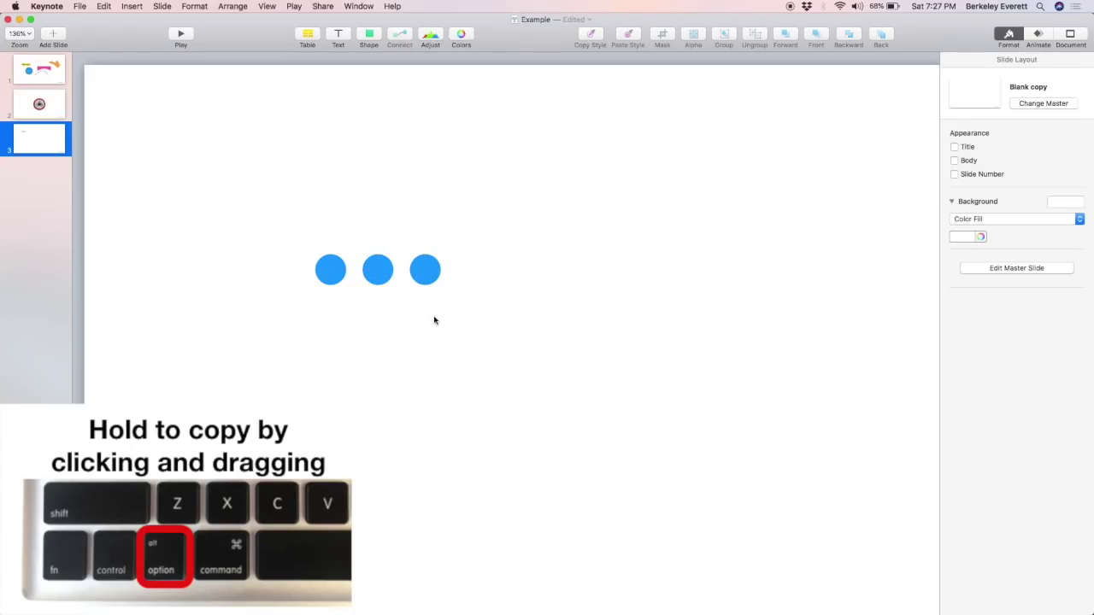
# - Duplicate the row of three circles downward into two more rows, and delete both added rows
pyautogui.moveTo(291, 211); pyautogui.dragTo(452, 295)
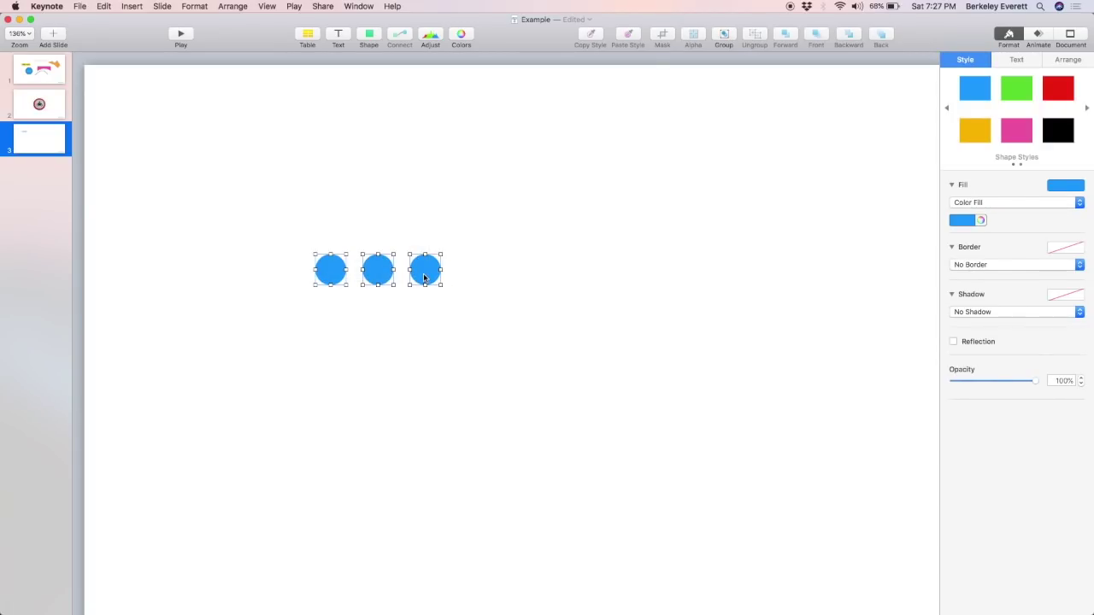
pyautogui.moveTo(424, 276); pyautogui.dragTo(430, 360)
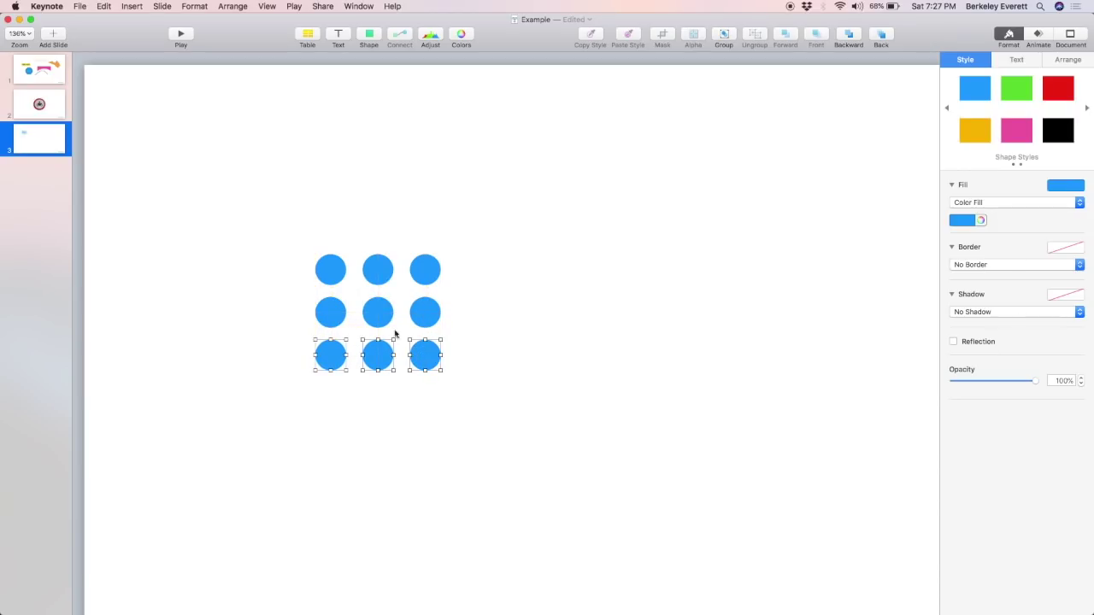
pyautogui.click(287, 263)
pyautogui.moveTo(281, 295); pyautogui.dragTo(478, 388)
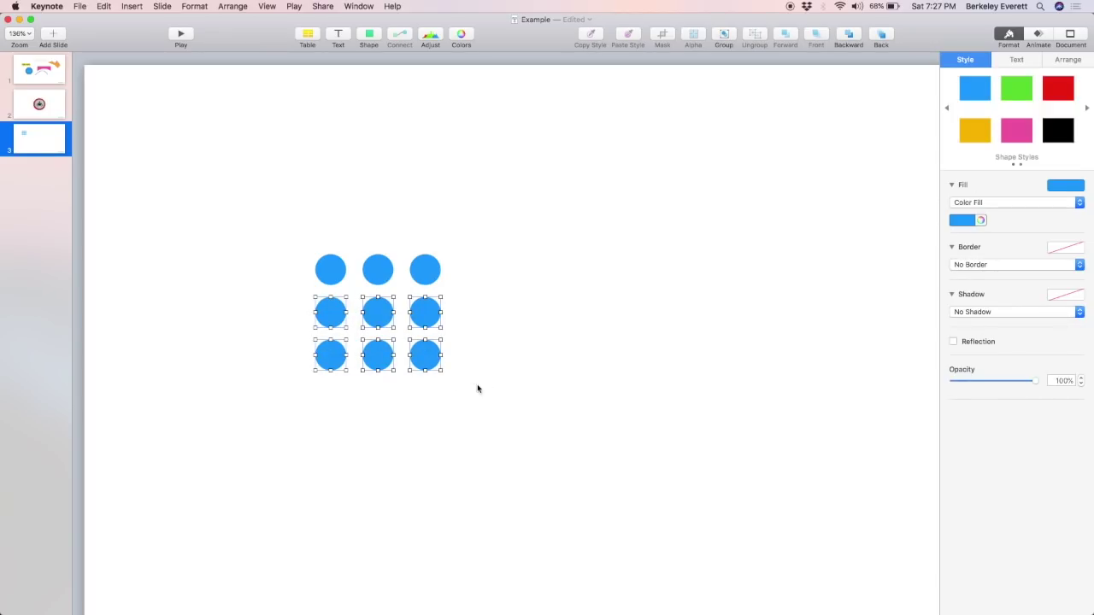
pyautogui.press('Delete')
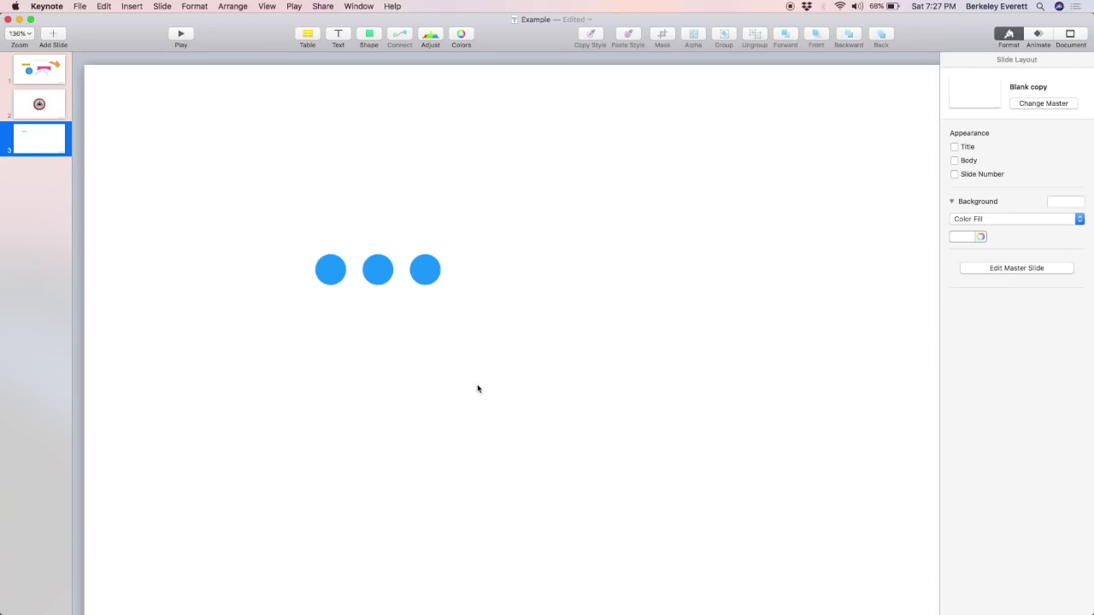
# - Extend the row to eight circles by duplicating the three circles and then the last two, keeping them aligned
pyautogui.moveTo(293, 212); pyautogui.dragTo(573, 306)
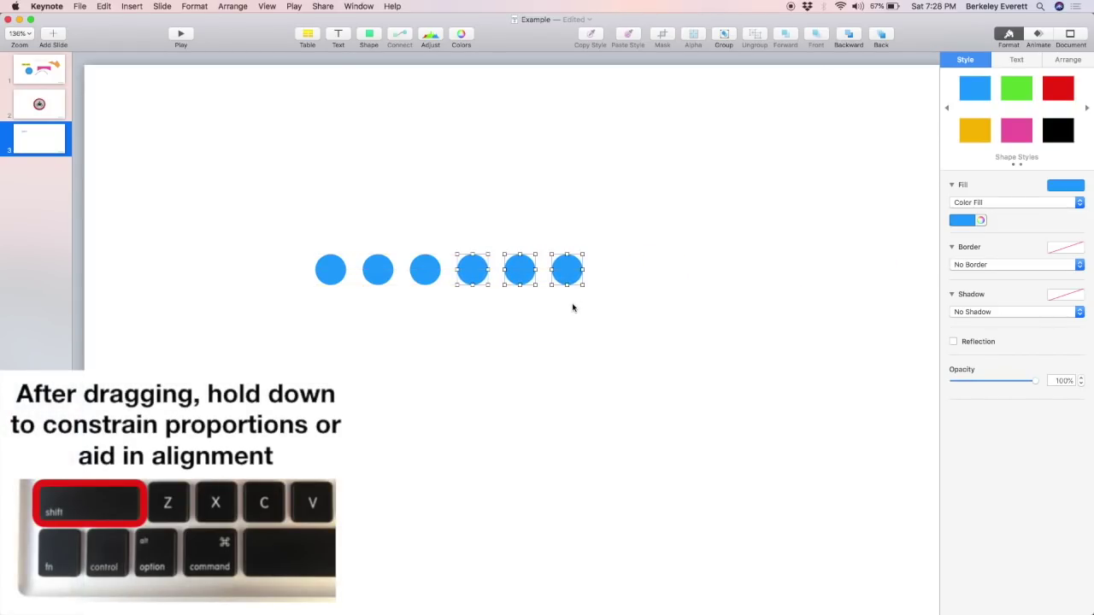
pyautogui.click(576, 308)
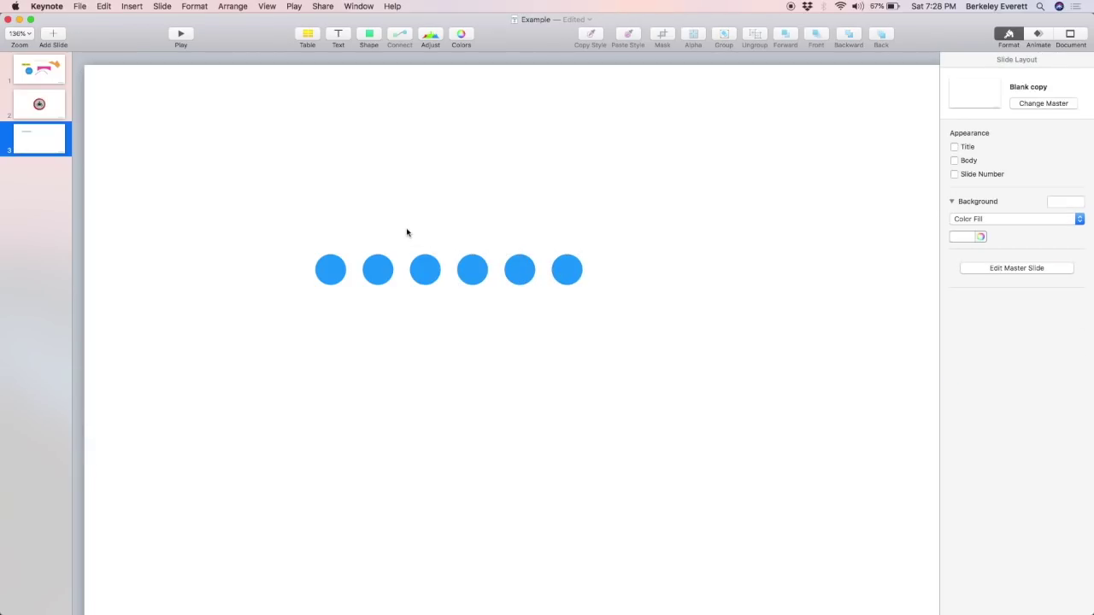
pyautogui.moveTo(508, 229); pyautogui.dragTo(662, 274)
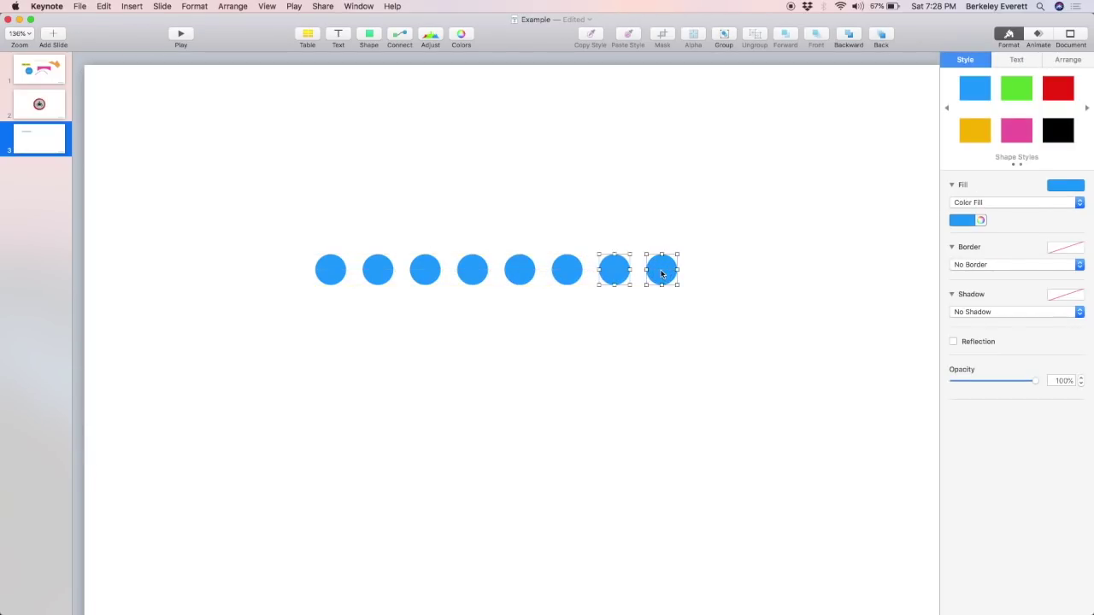
pyautogui.click(474, 234)
# - Distribute all eight circles in the row horizontally
pyautogui.moveTo(302, 208); pyautogui.dragTo(692, 308)
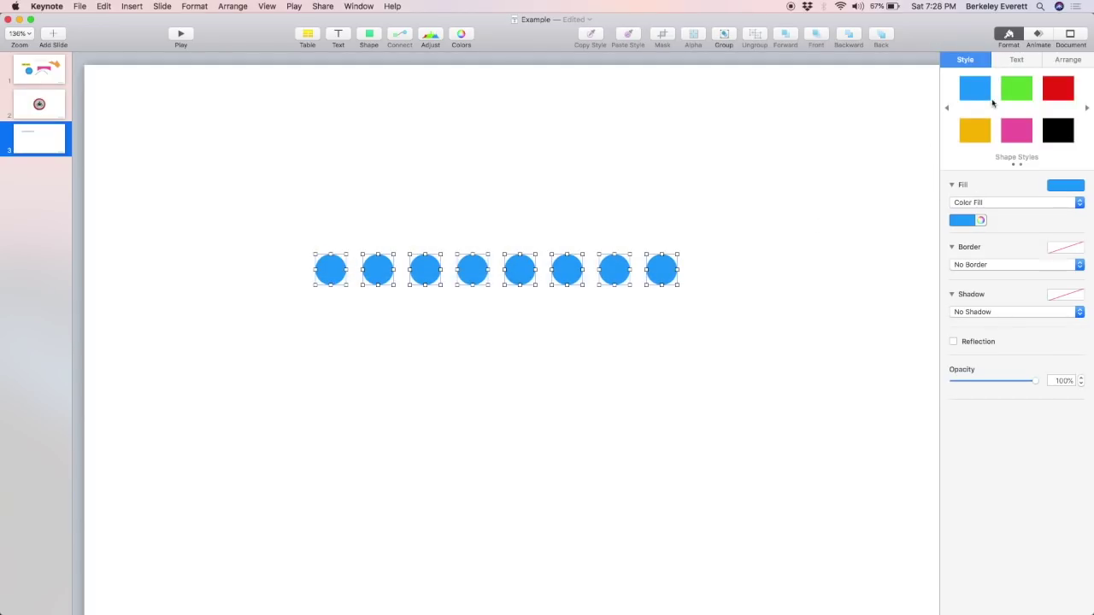
pyautogui.click(1063, 59)
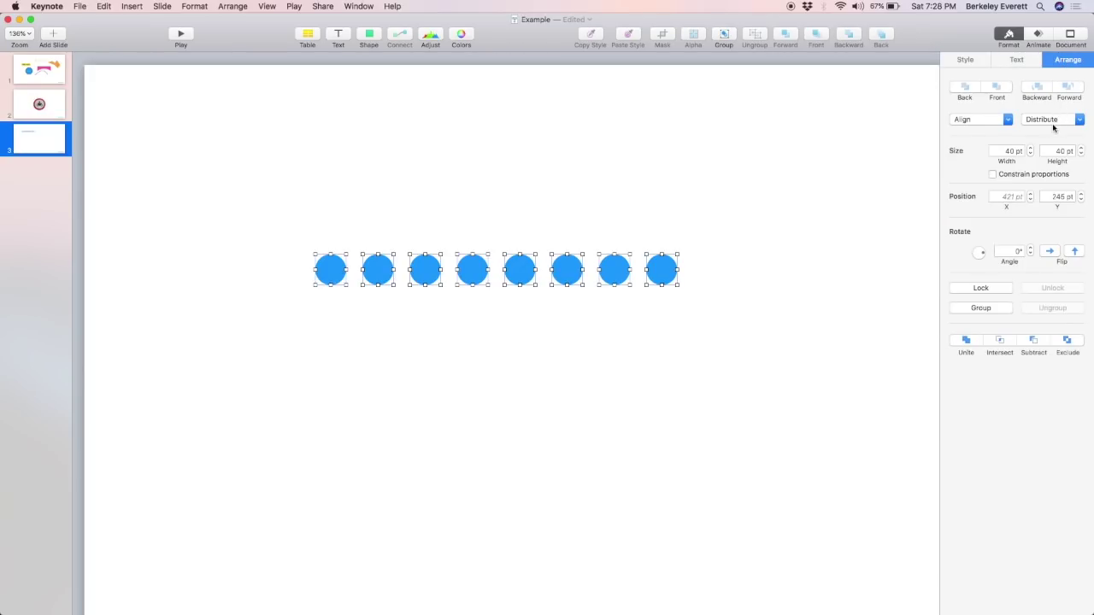
pyautogui.click(1041, 121)
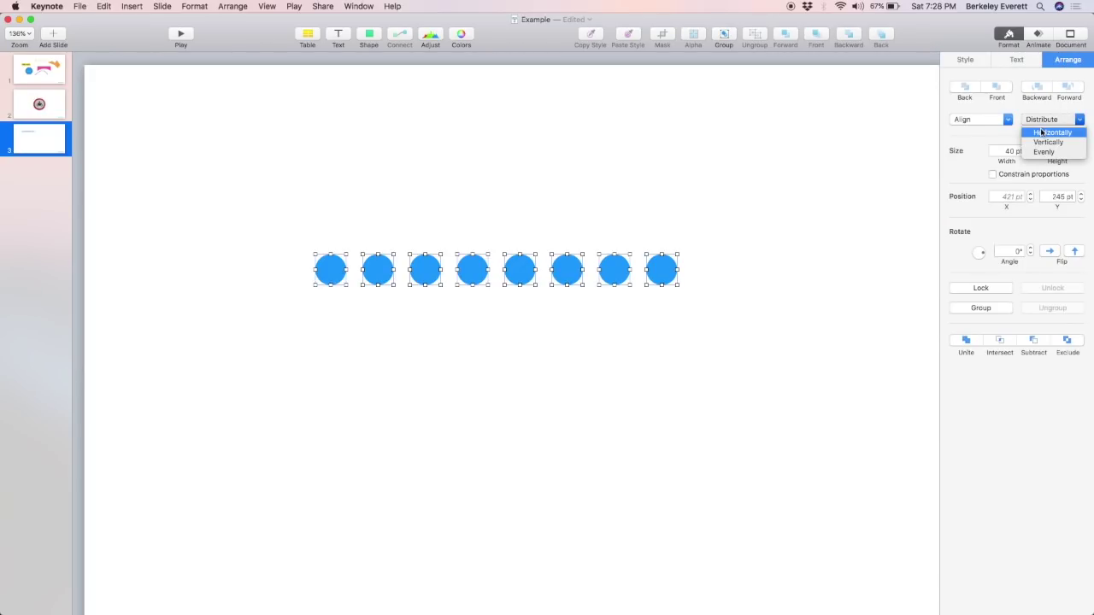
pyautogui.click(1041, 133)
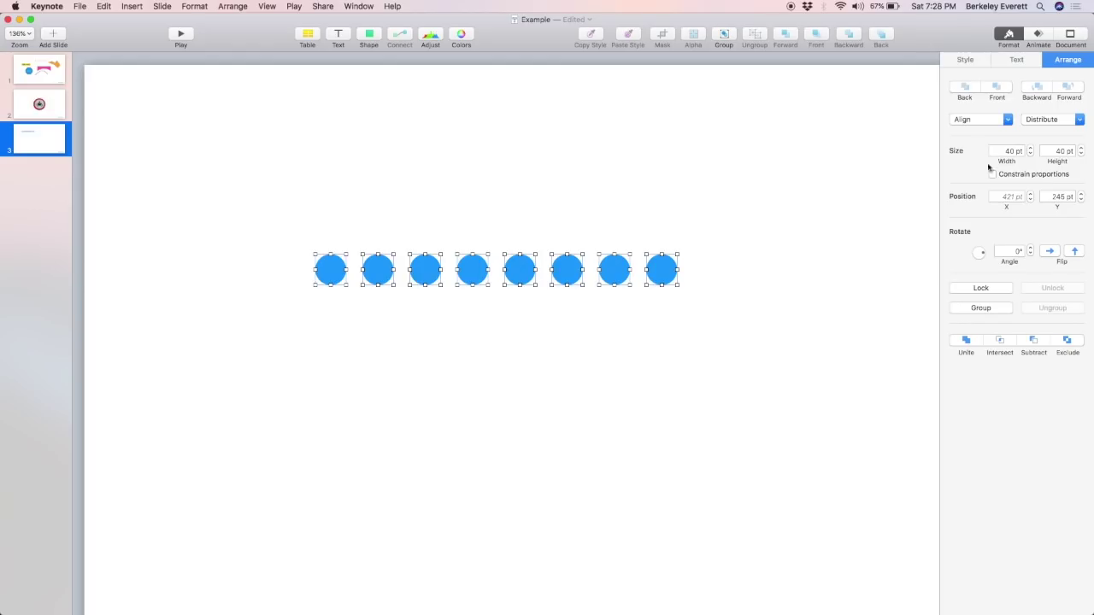
pyautogui.click(688, 326)
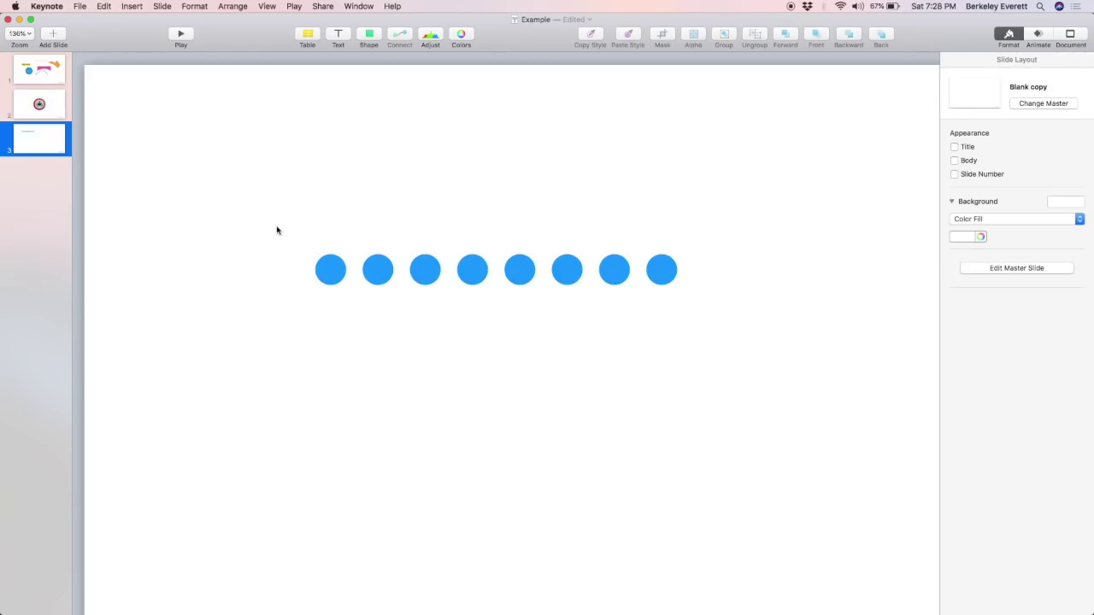
# - Group the eight circles and place a copy rotated to 270° as a vertical column just left of the row, aligned with its top
pyautogui.moveTo(280, 229); pyautogui.dragTo(674, 304)
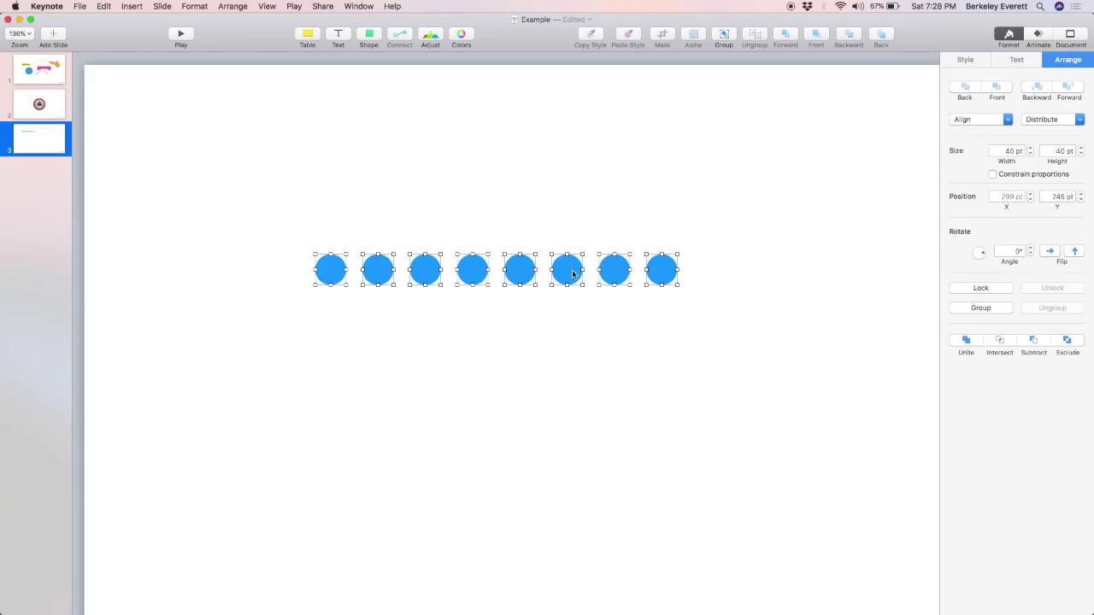
pyautogui.click(724, 35)
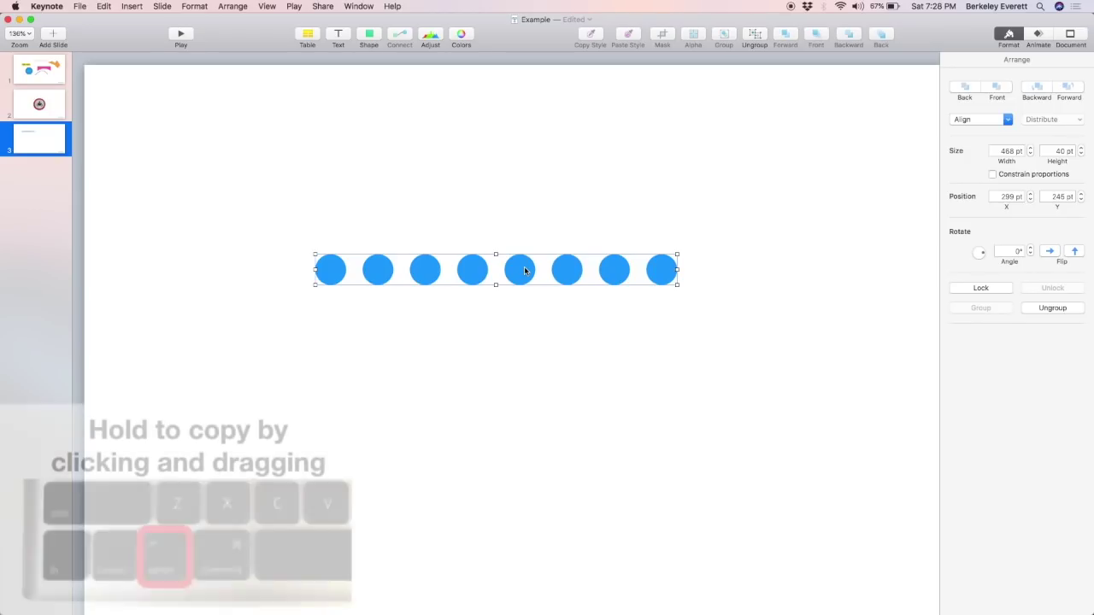
pyautogui.moveTo(524, 271); pyautogui.dragTo(525, 360)
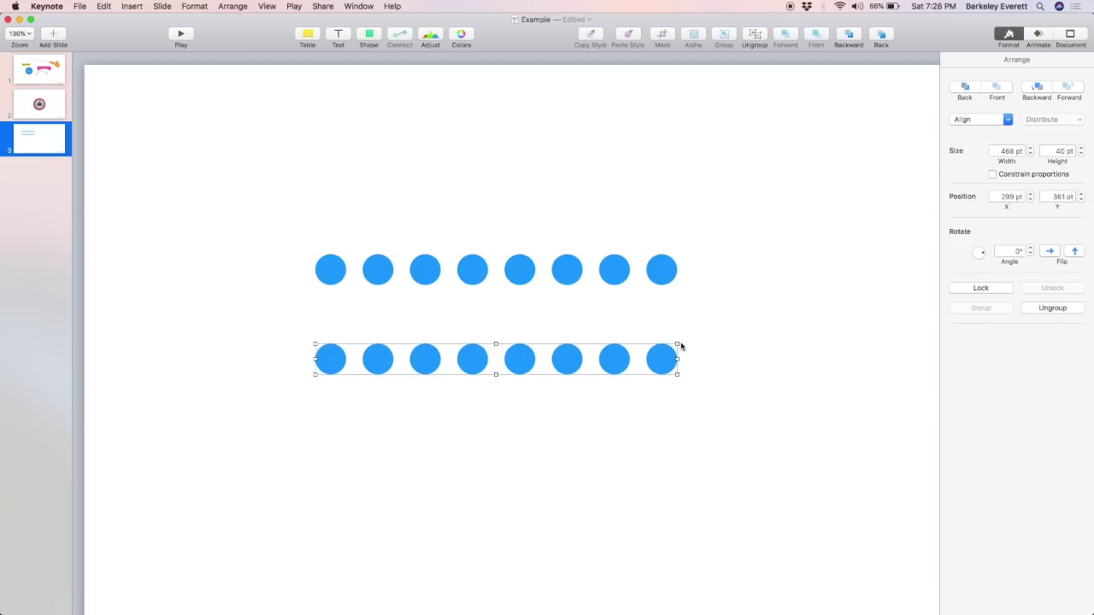
pyautogui.moveTo(677, 343); pyautogui.dragTo(286, 563)
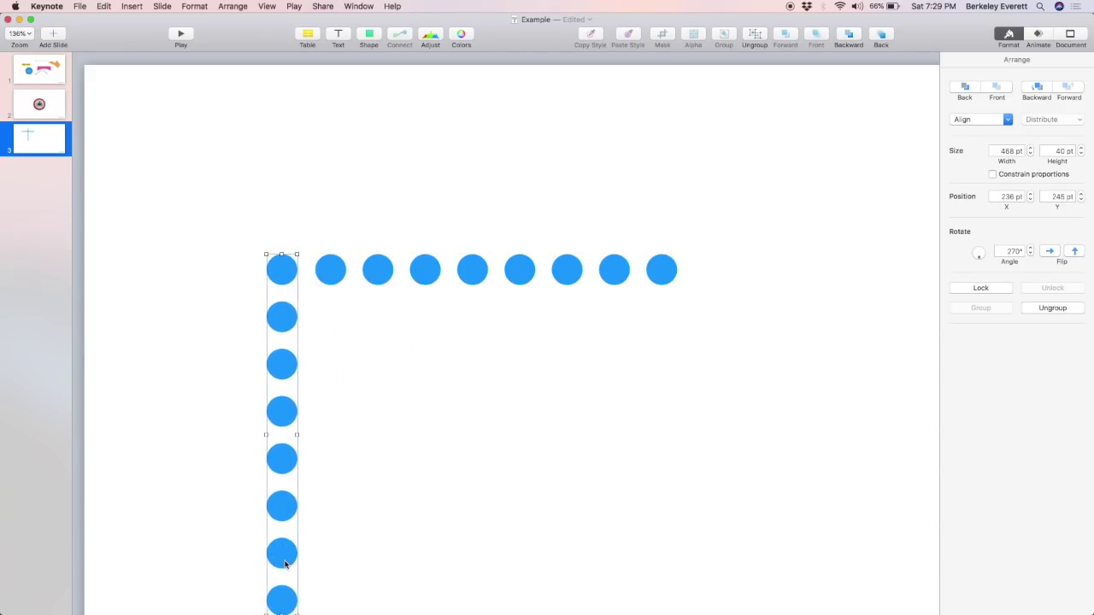
pyautogui.click(334, 274)
pyautogui.moveTo(334, 274); pyautogui.dragTo(330, 321)
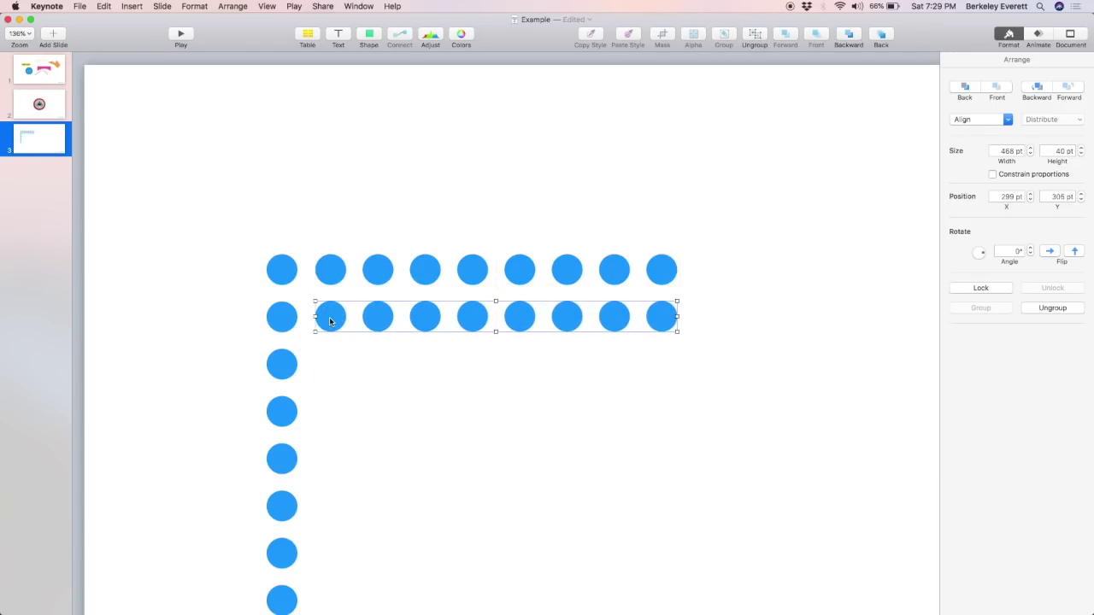
pyautogui.press('BackSpace')
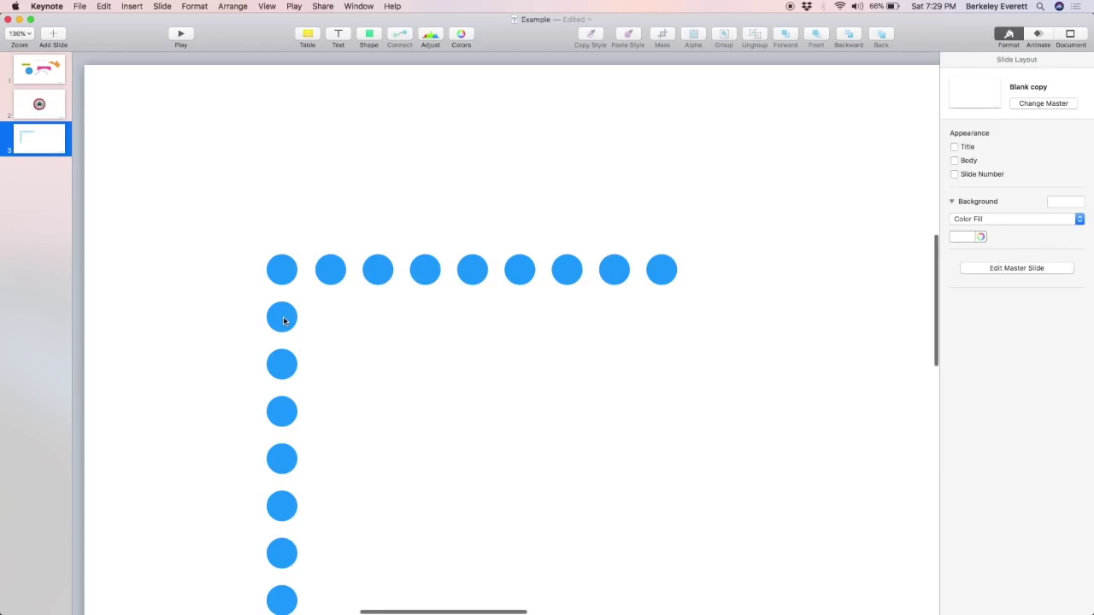
# - Ungroup the vertical column of circles and apply the red shape style to all eight
pyautogui.rightClick(286, 321)
pyautogui.click(325, 305)
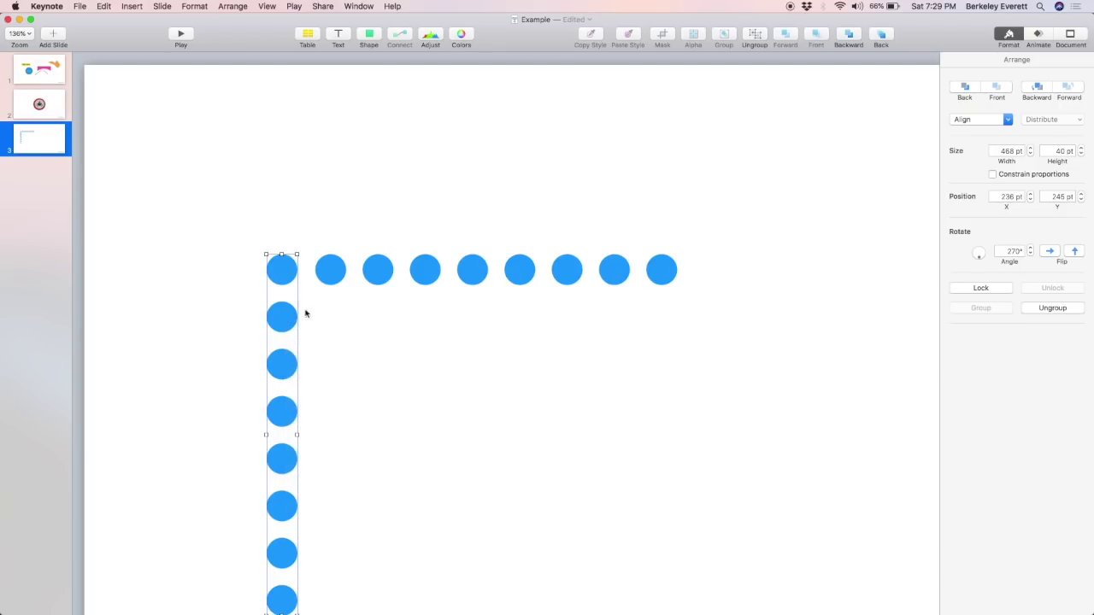
pyautogui.click(746, 40)
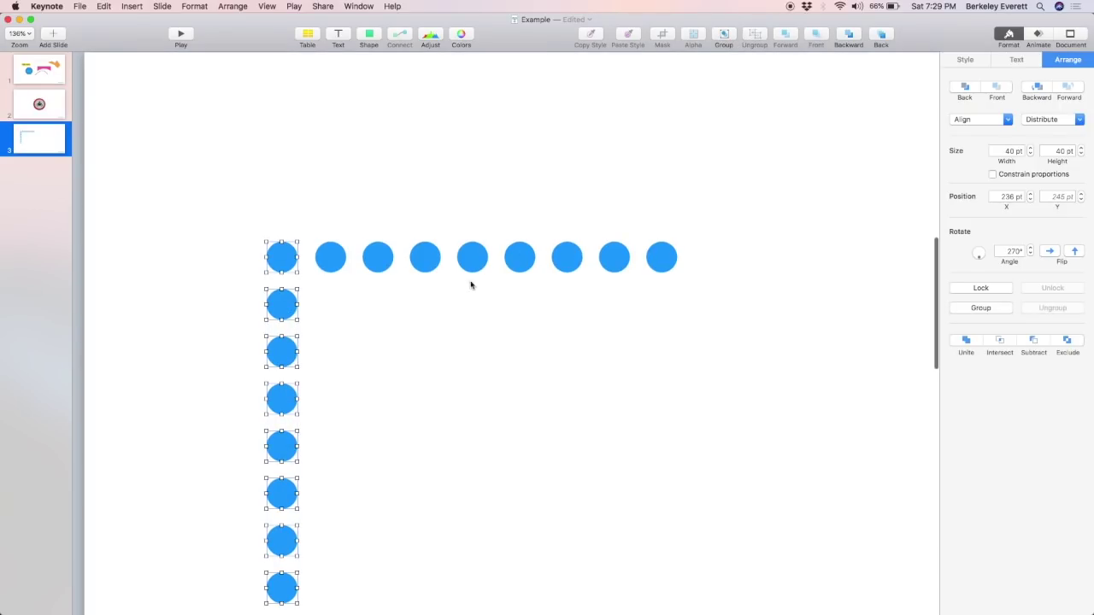
pyautogui.click(374, 323)
pyautogui.moveTo(241, 213); pyautogui.dragTo(295, 598)
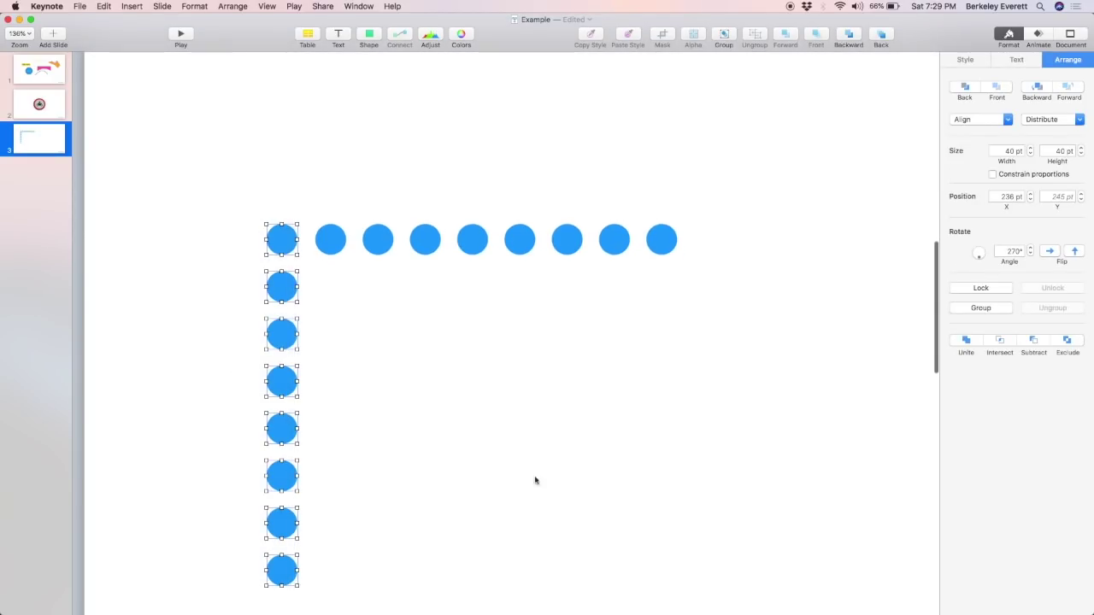
pyautogui.click(976, 59)
pyautogui.click(1051, 91)
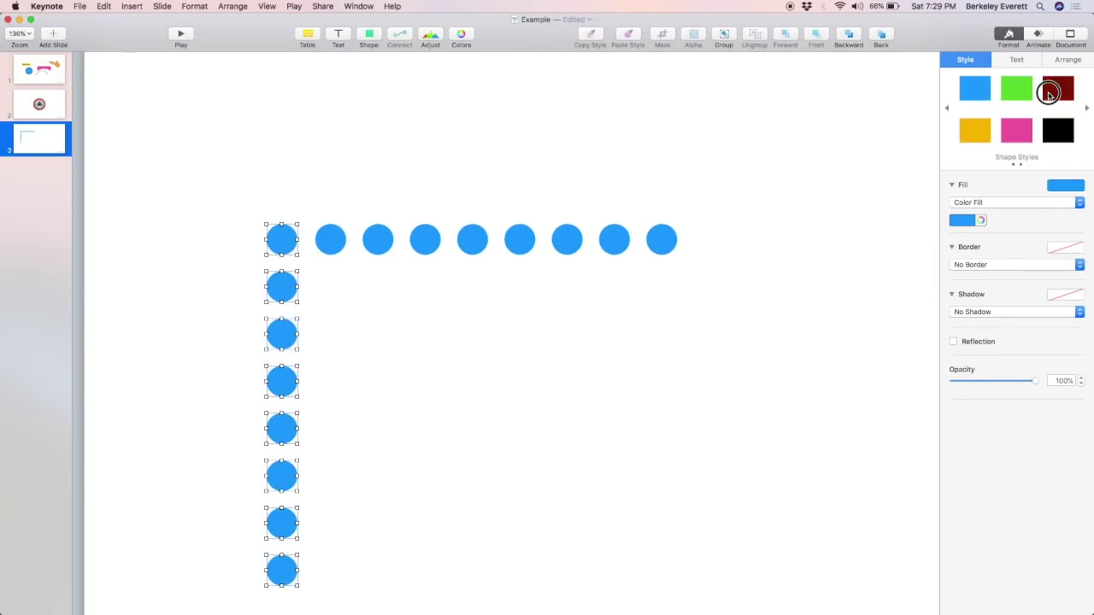
pyautogui.click(366, 334)
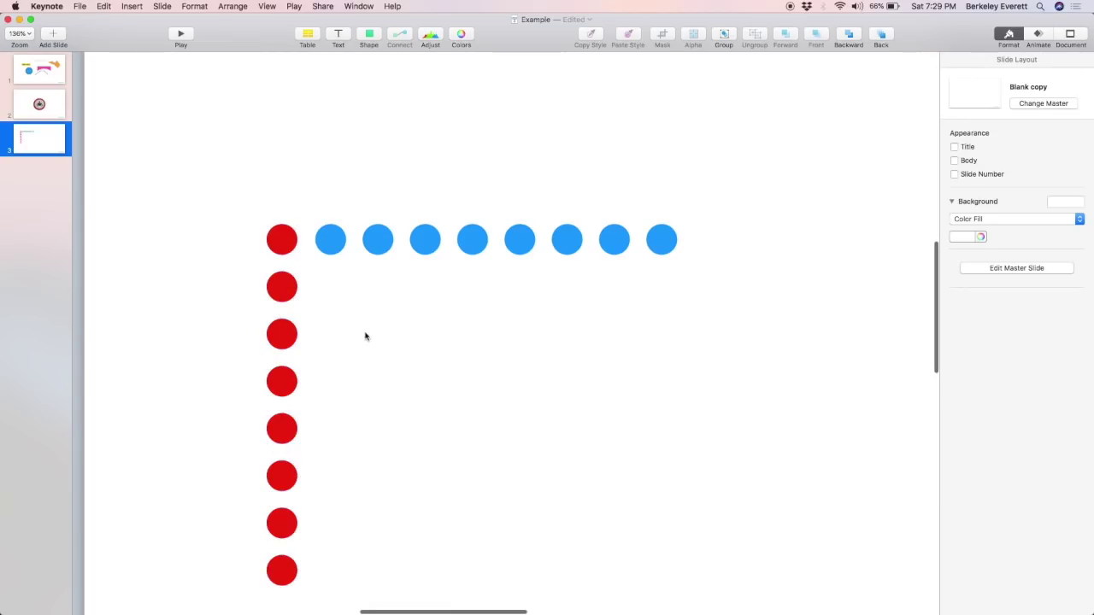
# - Duplicate the blue row downward into eight rows aligned with the red circles, and delete the red column
pyautogui.click(376, 246)
pyautogui.moveTo(376, 246); pyautogui.dragTo(379, 570)
pyautogui.click(229, 434)
pyautogui.scroll(-5, 229, 434)
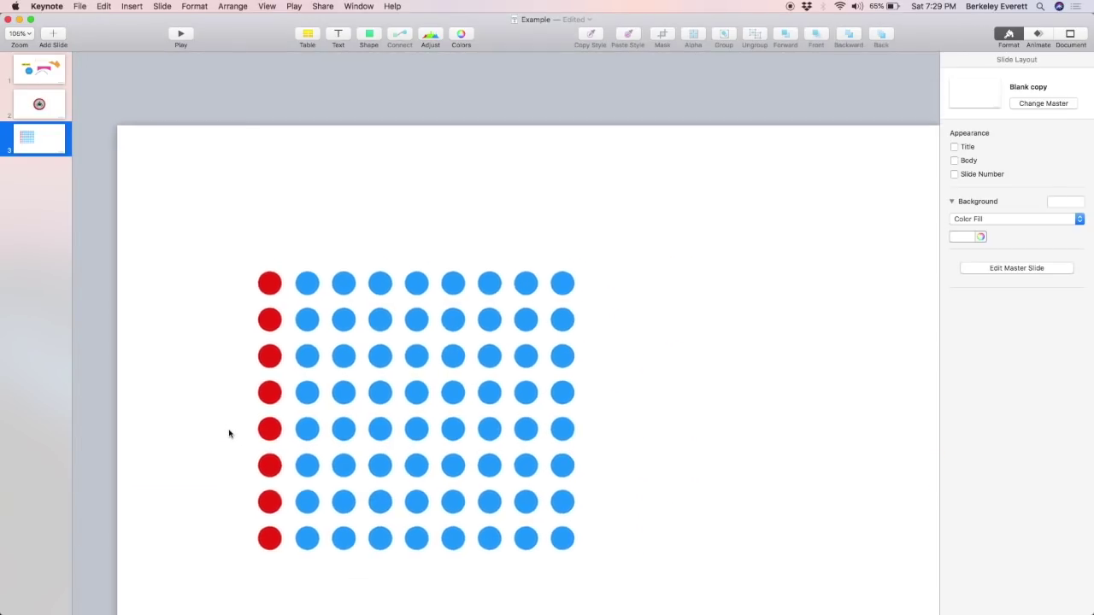
pyautogui.moveTo(229, 280); pyautogui.dragTo(261, 538)
pyautogui.press('Delete')
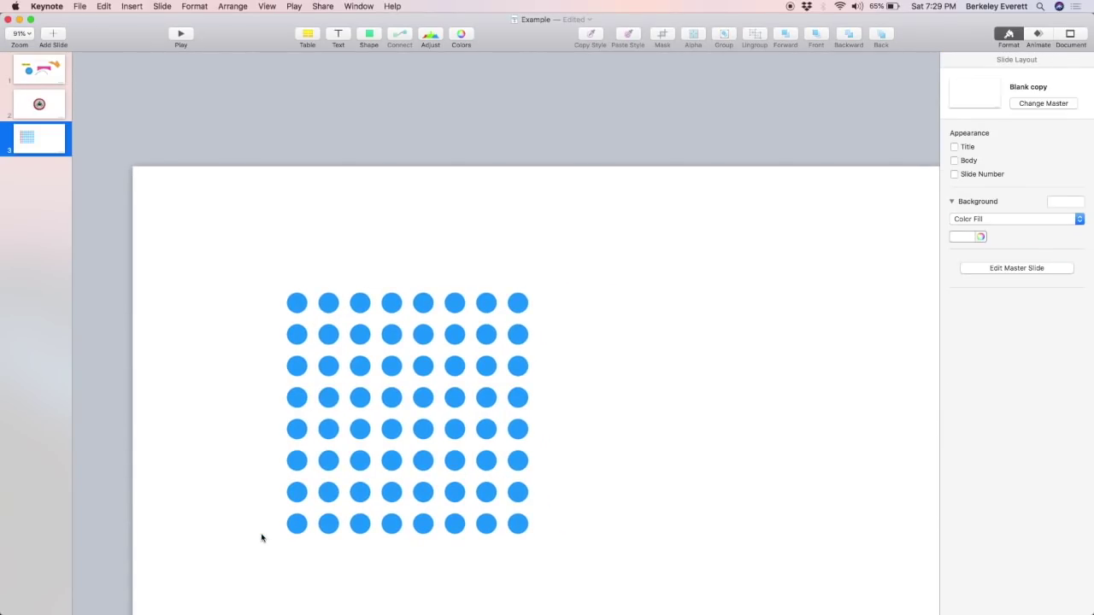
# - Group the eight blue rows into one grid and place a duplicate of it level on the right half of the slide
pyautogui.press('super+a')
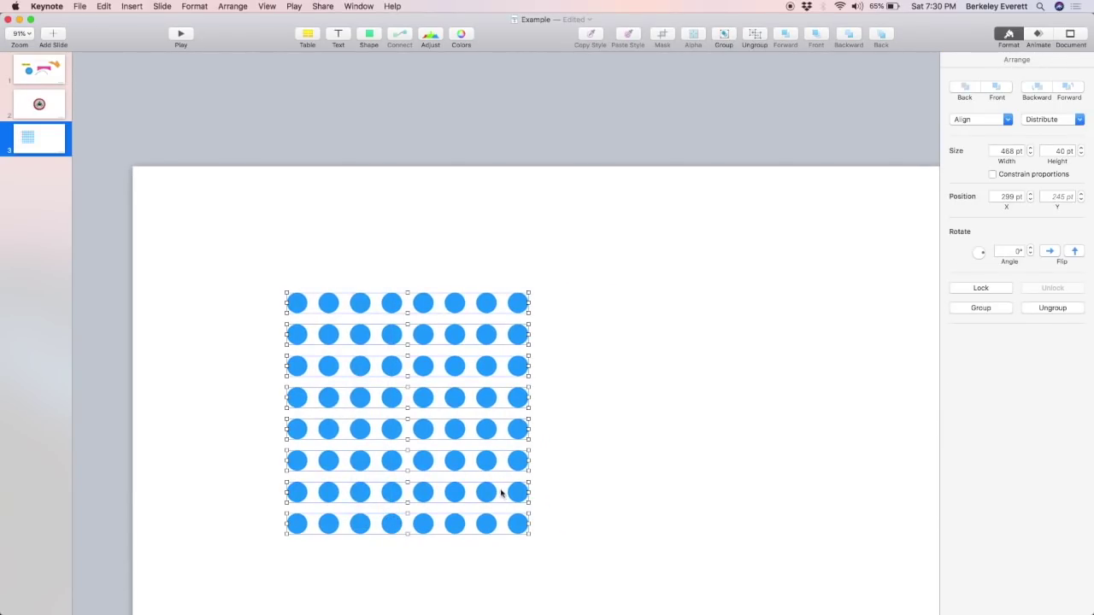
pyautogui.click(723, 35)
pyautogui.scroll(-3, 566, 415)
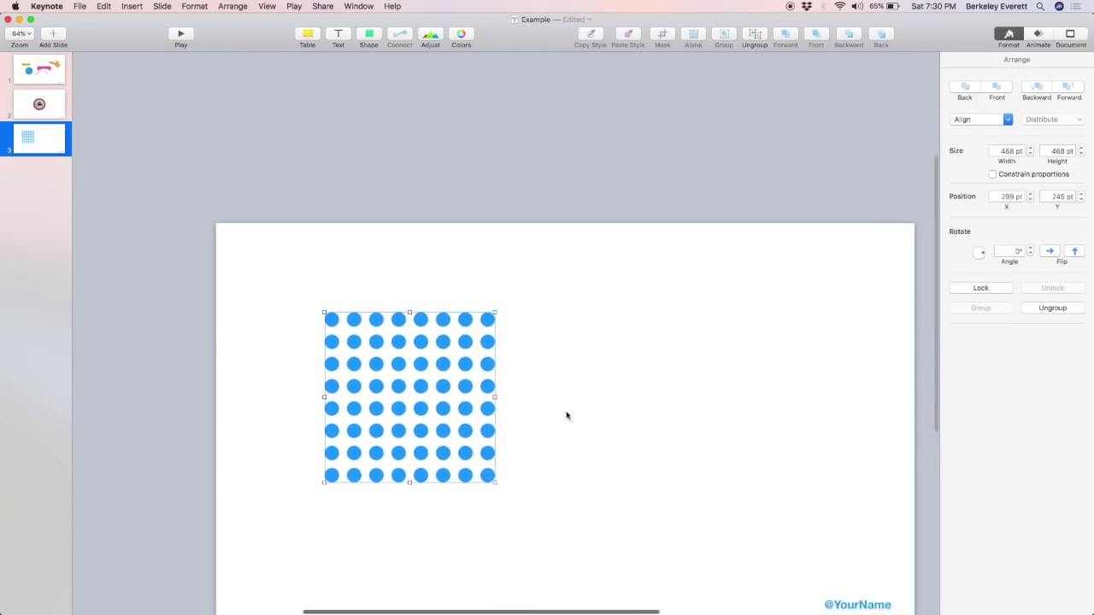
pyautogui.moveTo(358, 353); pyautogui.dragTo(654, 353)
pyautogui.click(452, 327)
# - Ungroup the left grid twice so that it is split into individual circles
pyautogui.click(361, 313)
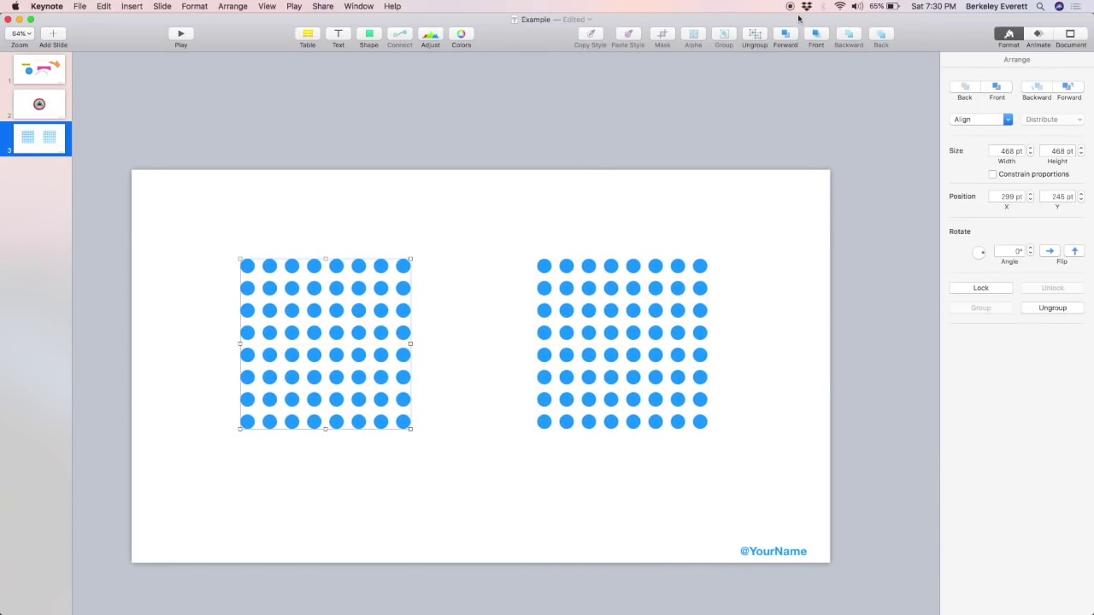
pyautogui.click(752, 33)
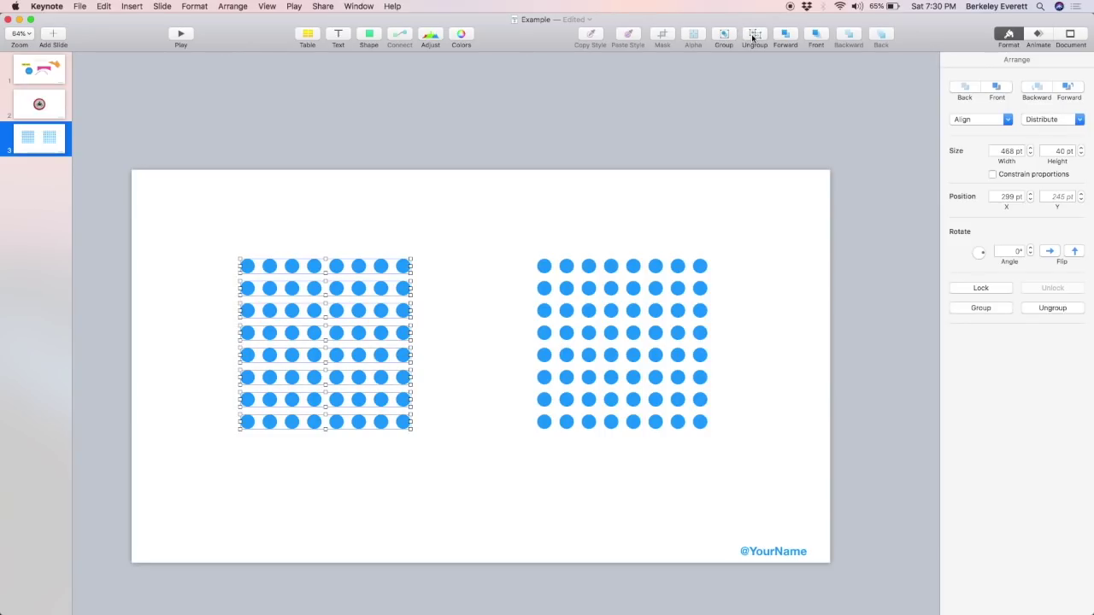
pyautogui.click(752, 34)
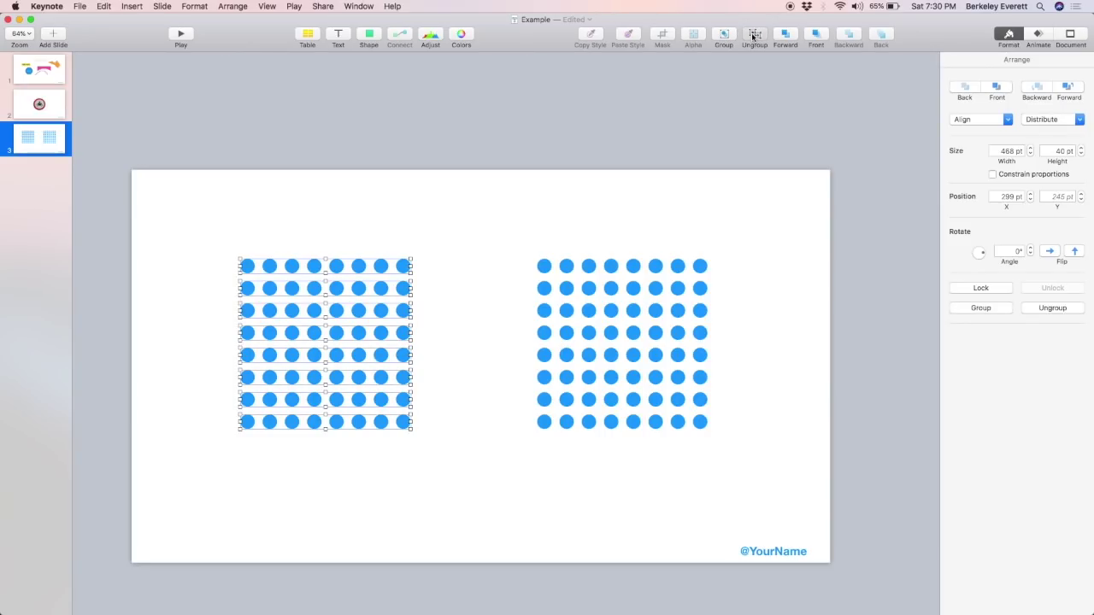
pyautogui.click(284, 222)
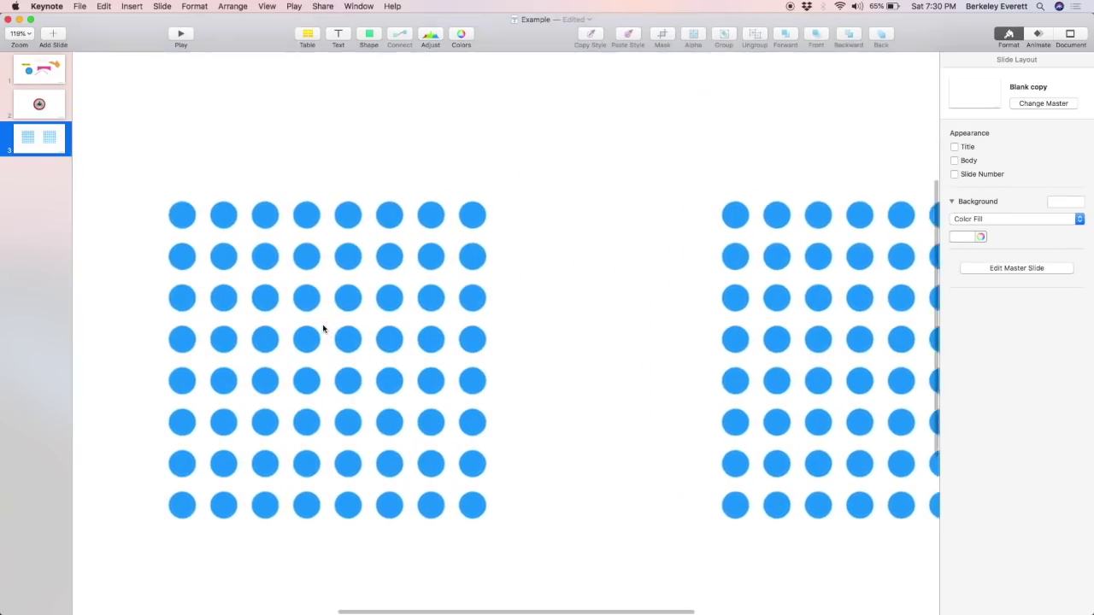
# - Delete the left grid's four centre circles and the four circles diagonally inside its corners
pyautogui.scroll(2, 323, 329)
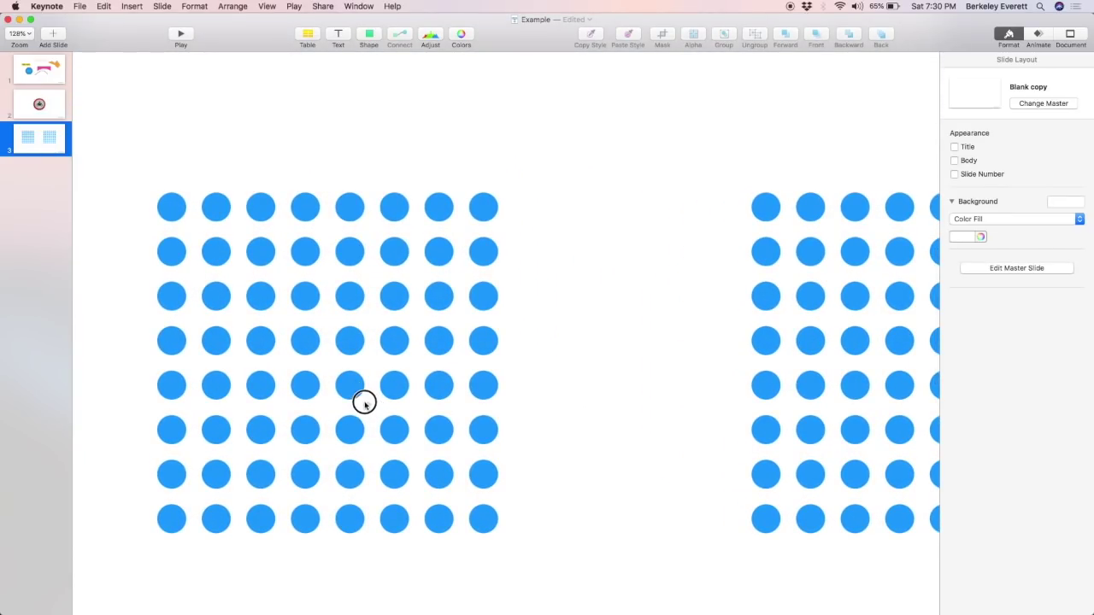
pyautogui.moveTo(361, 400); pyautogui.dragTo(294, 351)
pyautogui.press('Delete')
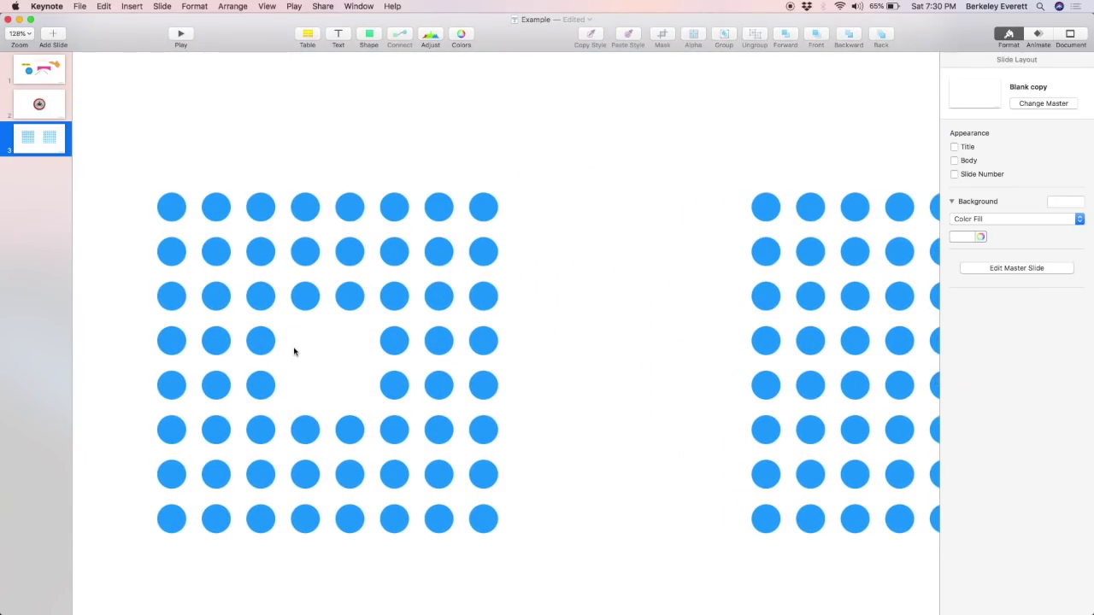
pyautogui.keyDown('super'); pyautogui.click(439, 472); pyautogui.keyUp('super')
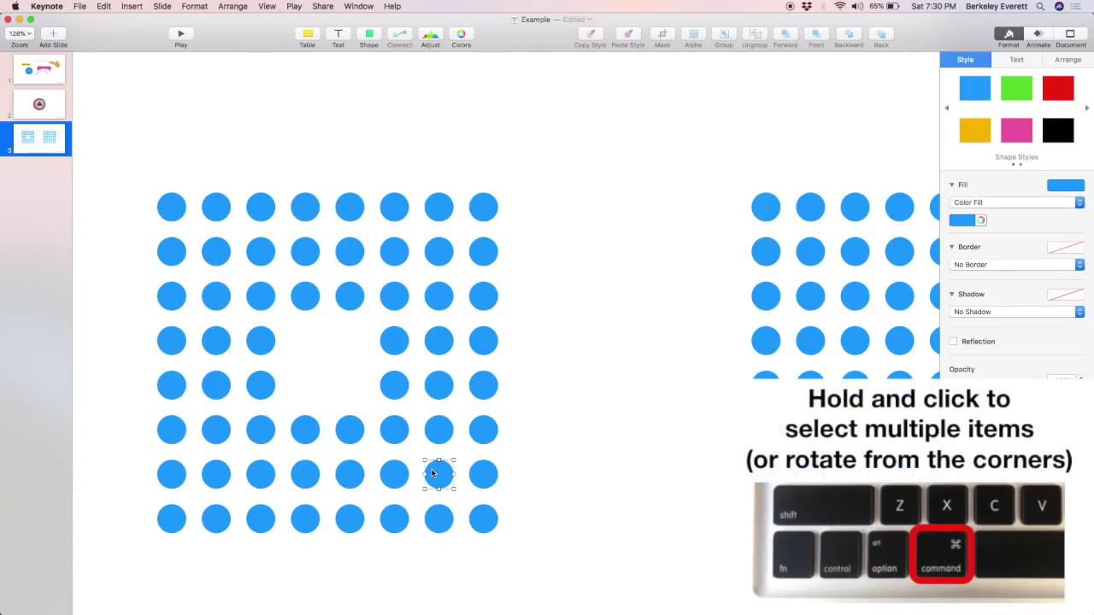
pyautogui.keyDown('super'); pyautogui.click(440, 257); pyautogui.keyUp('super')
pyautogui.keyDown('super'); pyautogui.click(219, 259); pyautogui.keyUp('super')
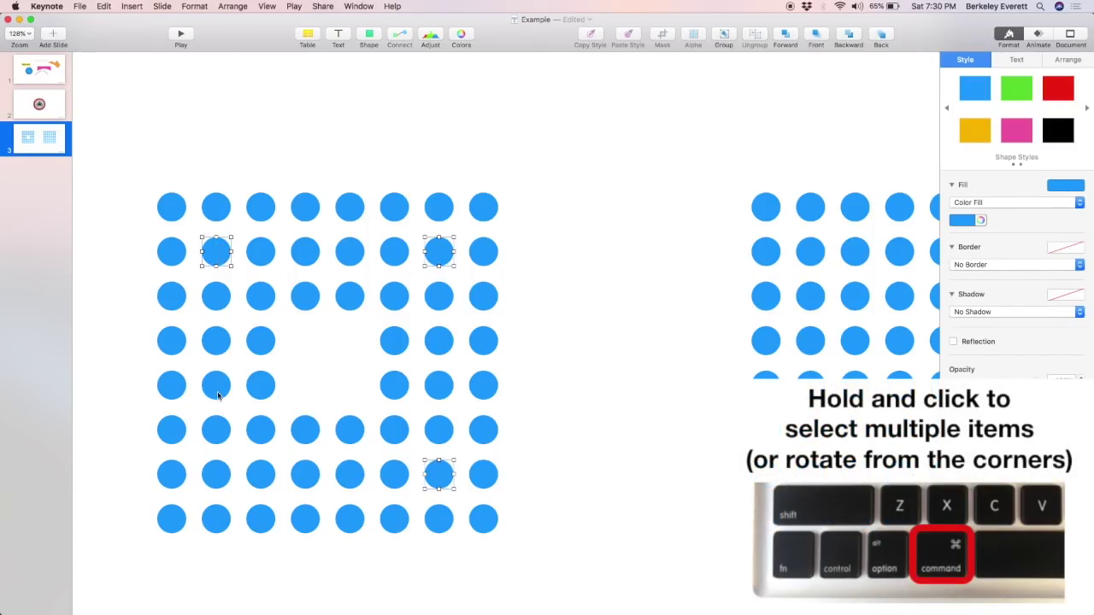
pyautogui.keyDown('super'); pyautogui.click(216, 478); pyautogui.keyUp('super')
pyautogui.press('Delete')
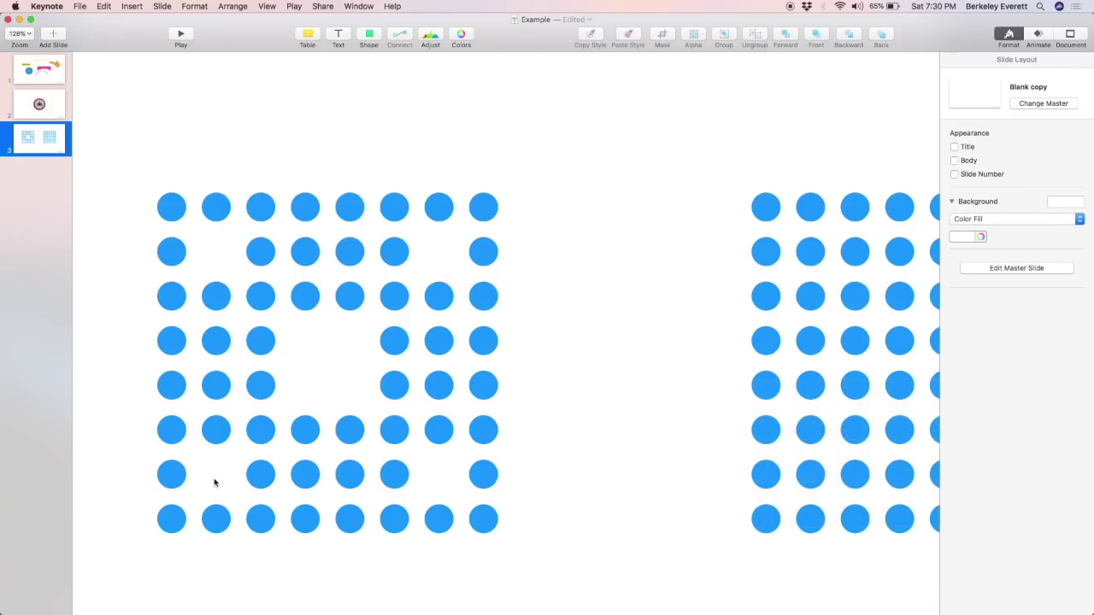
# - Duplicate slide 3 and delete the left grid with the gaps from the copy
pyautogui.scroll(-5, 214, 481)
pyautogui.click(31, 148)
pyautogui.press('super+d')
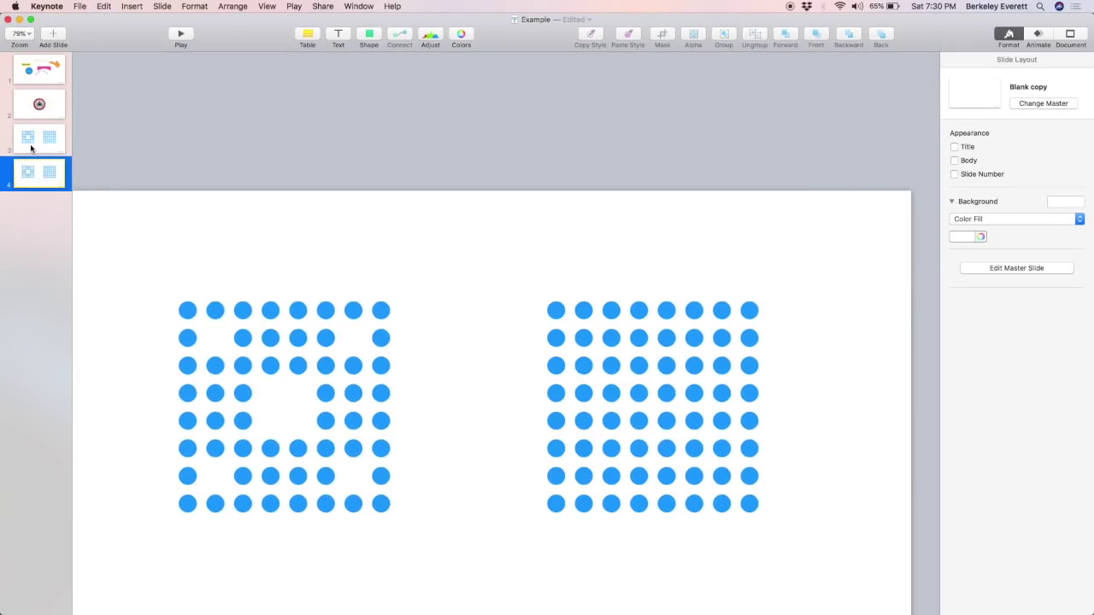
pyautogui.moveTo(139, 229); pyautogui.dragTo(419, 524)
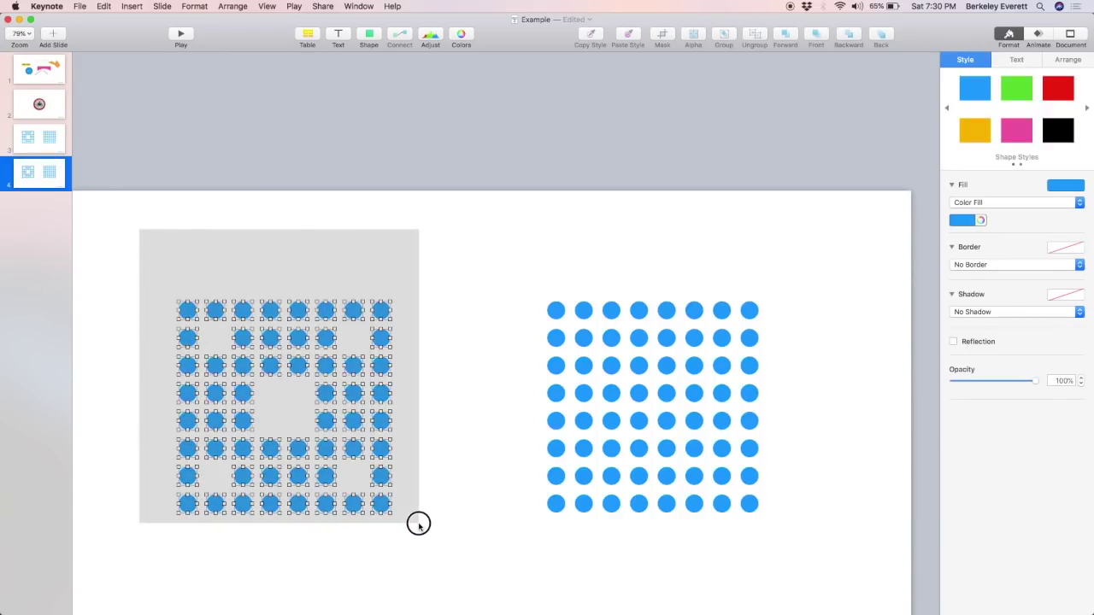
pyautogui.press('Delete')
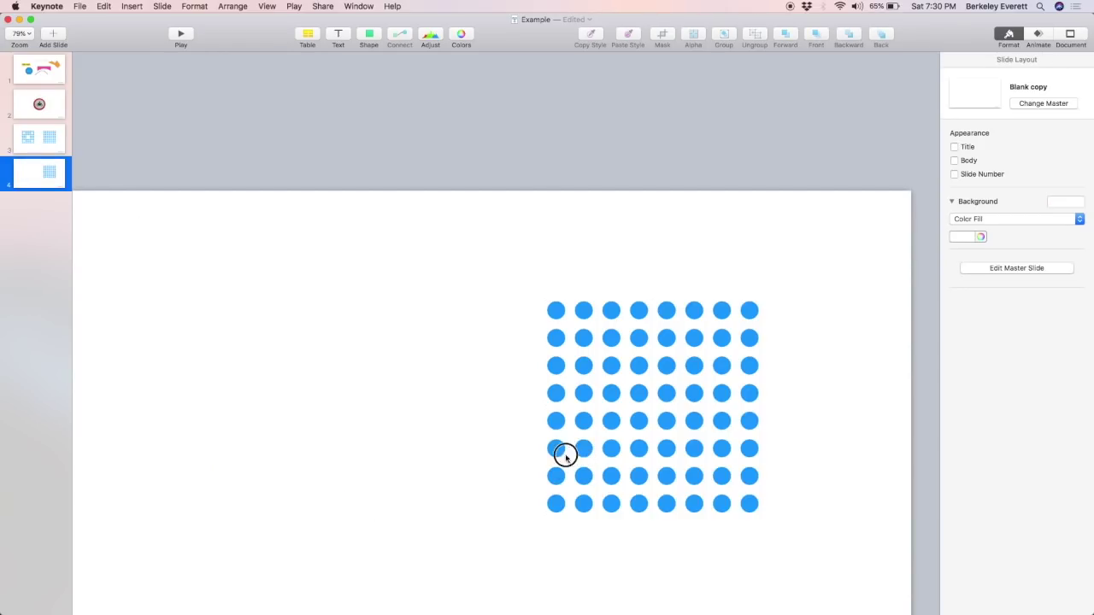
# - Move the full grid on slide 4 to about X 639 pt, Y 306 pt and ungroup it into individual circles
pyautogui.moveTo(564, 455); pyautogui.dragTo(371, 483)
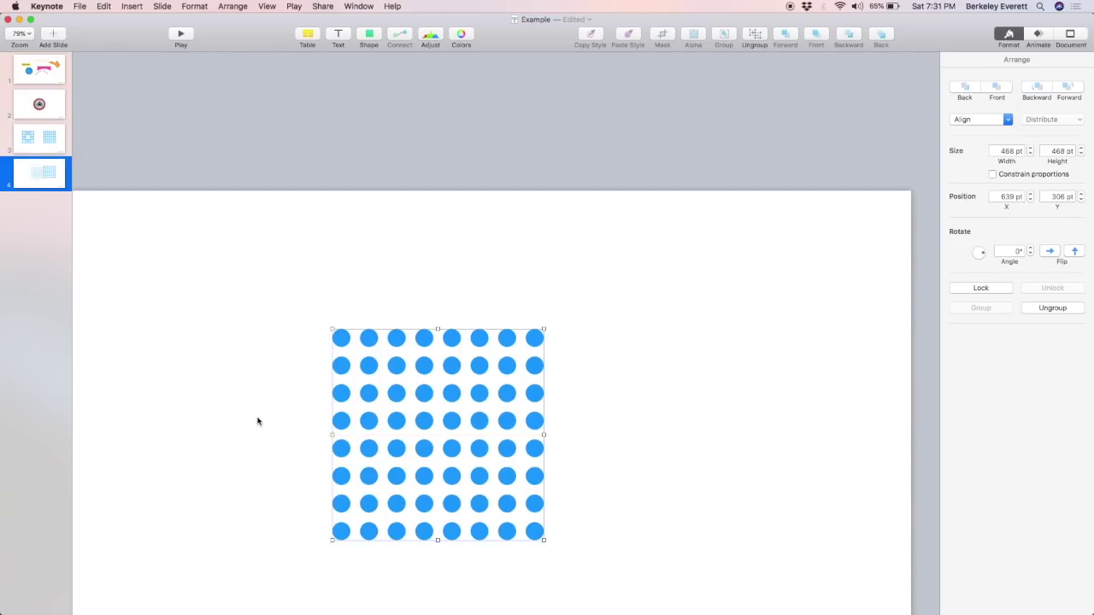
pyautogui.click(260, 419)
pyautogui.click(346, 421)
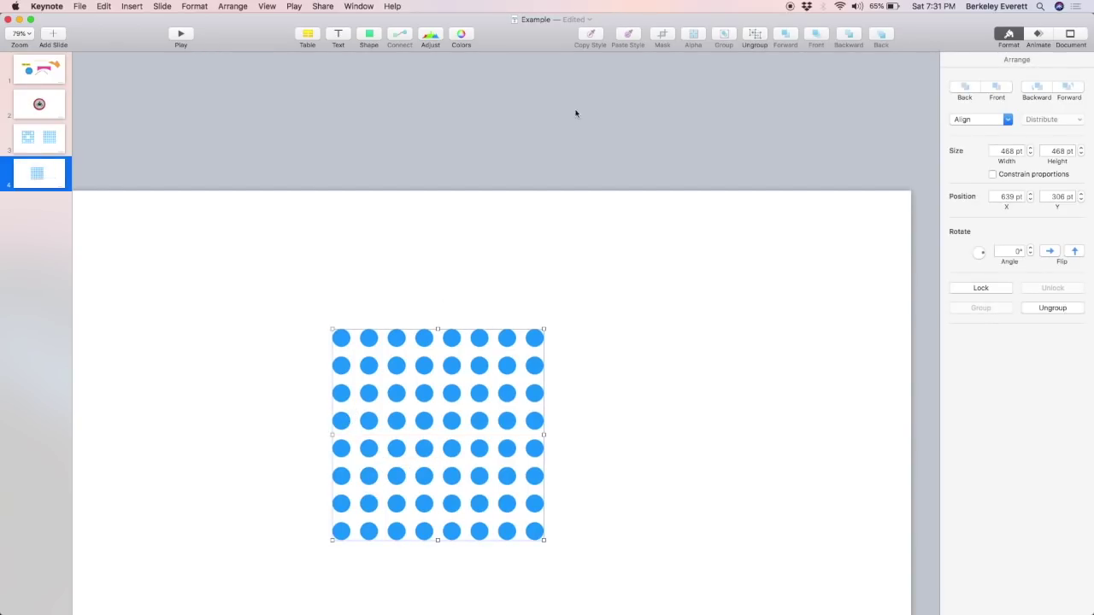
pyautogui.click(751, 33)
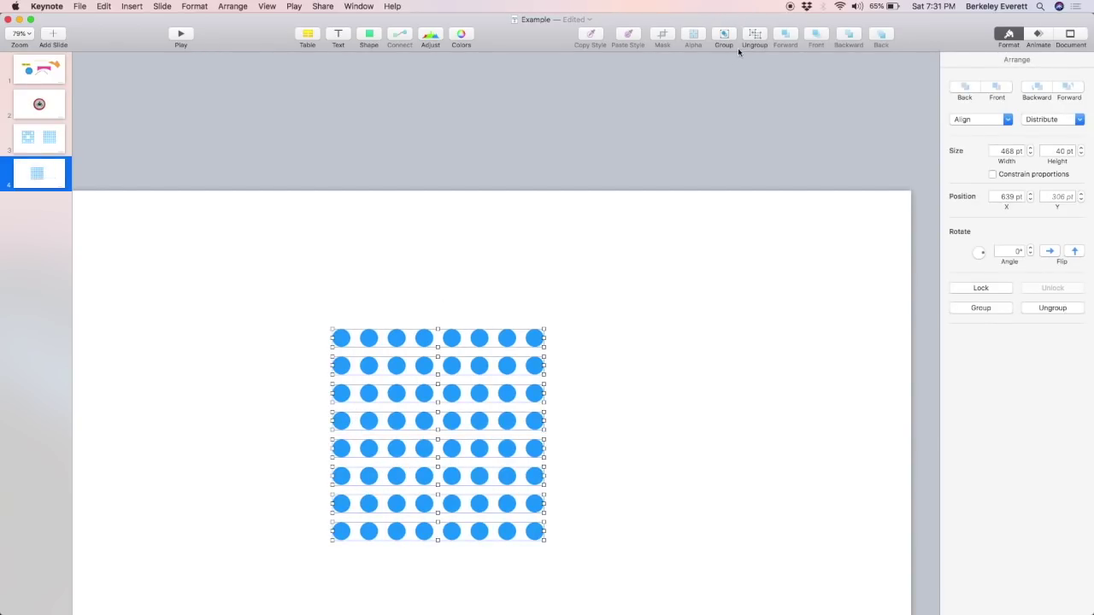
pyautogui.click(753, 38)
pyautogui.click(184, 304)
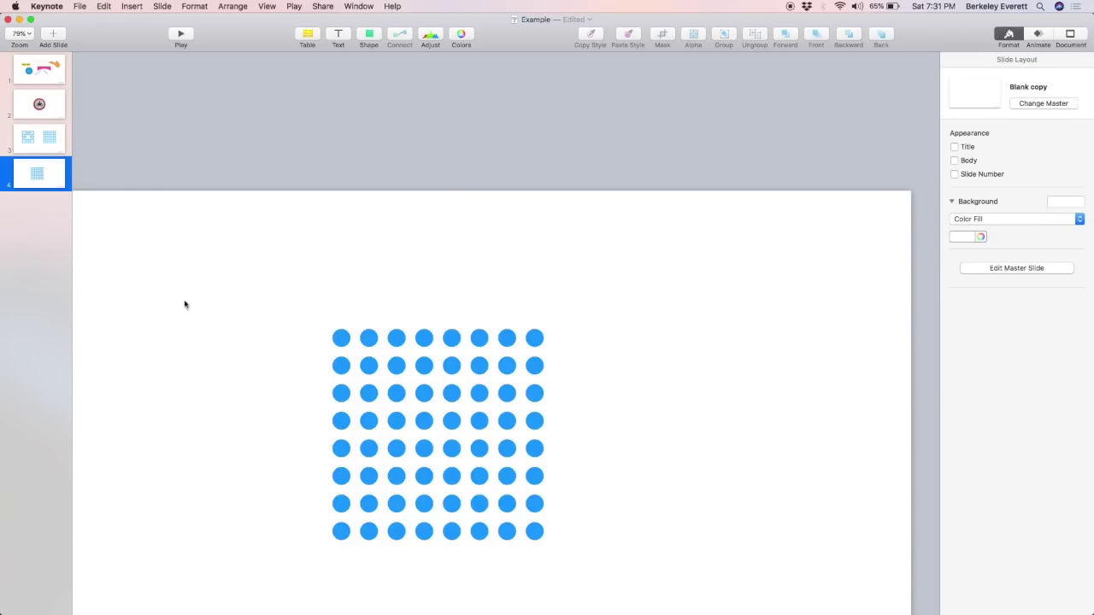
# - Duplicate slide 4 repeatedly to add slides 5 through 13, and return to slide 4
pyautogui.press('super+d')
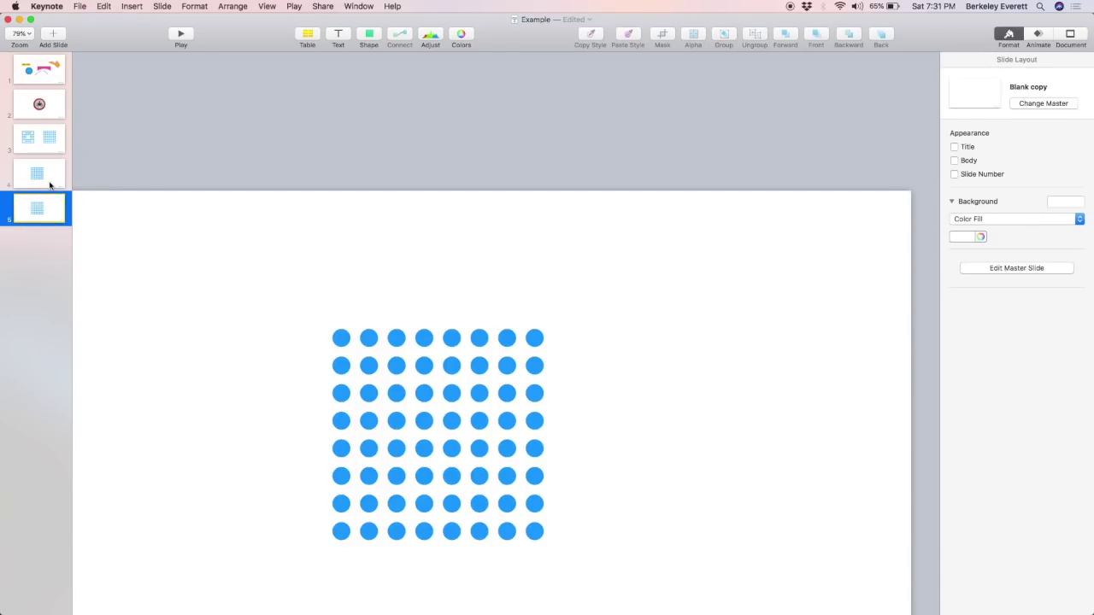
pyautogui.press('super+d')
pyautogui.press('super+d')
pyautogui.press('super+d')
pyautogui.press('super+d')
pyautogui.press('super+d')
pyautogui.press('super+d')
pyautogui.press('super+d')
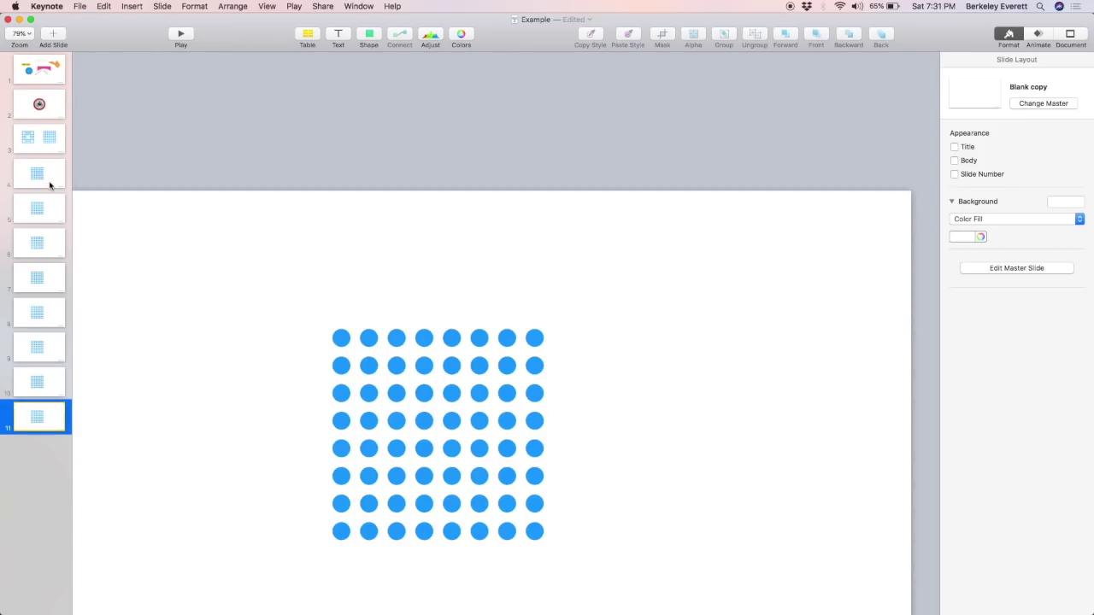
pyautogui.press('super+d')
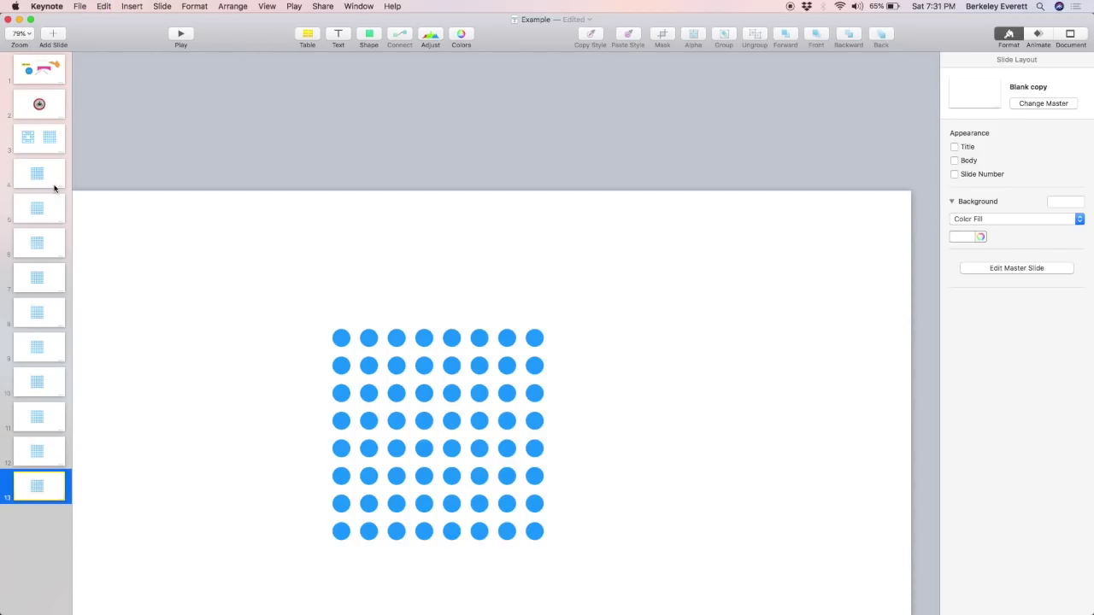
pyautogui.click(55, 187)
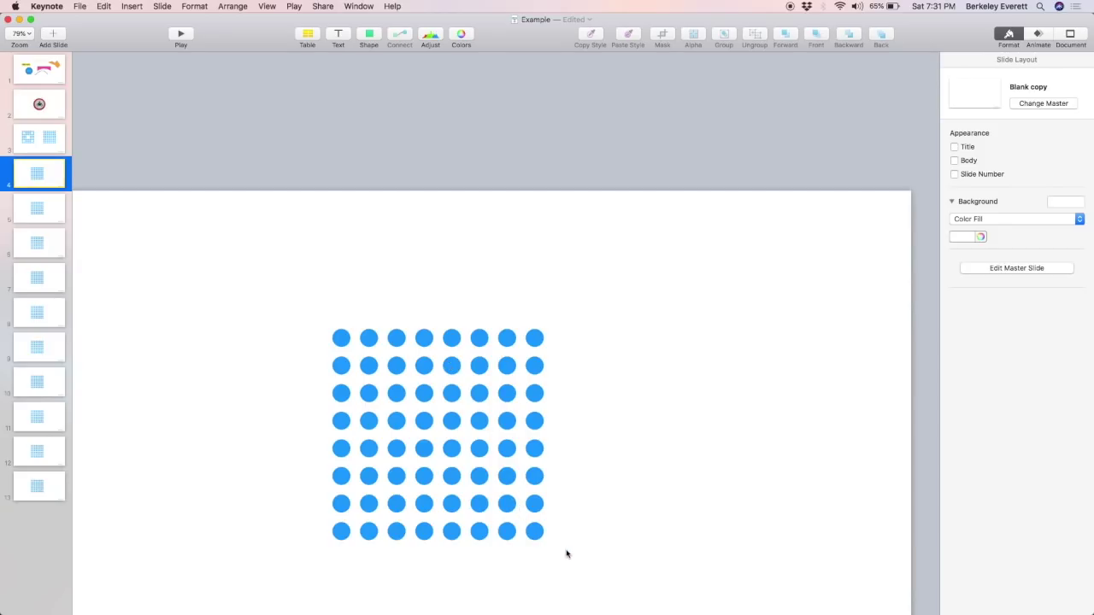
# - On slide 4, delete a two-column block of circles from the grid's lower-right corner and another from its upper-left corner
pyautogui.moveTo(566, 554); pyautogui.dragTo(501, 444)
pyautogui.press('Delete')
pyautogui.moveTo(321, 287); pyautogui.dragTo(377, 446)
pyautogui.press('Delete')
# - On slide 5, delete the first five circles of the grid's top row and the lowest five of its right column
pyautogui.click(60, 224)
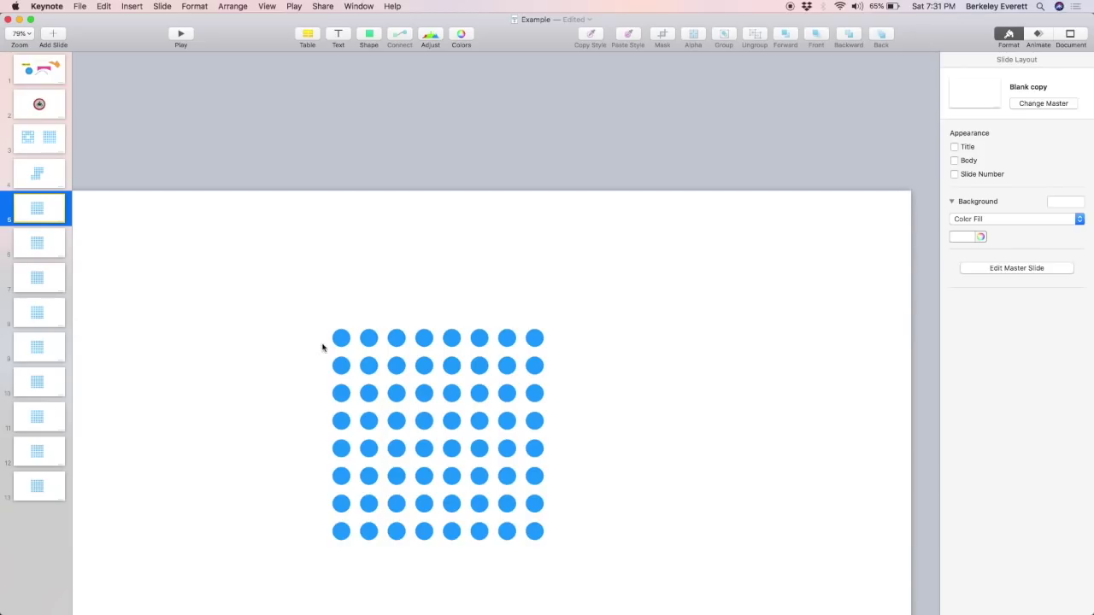
pyautogui.moveTo(302, 306); pyautogui.dragTo(454, 340)
pyautogui.press('Delete')
pyautogui.moveTo(561, 554); pyautogui.dragTo(532, 423)
pyautogui.press('Delete')
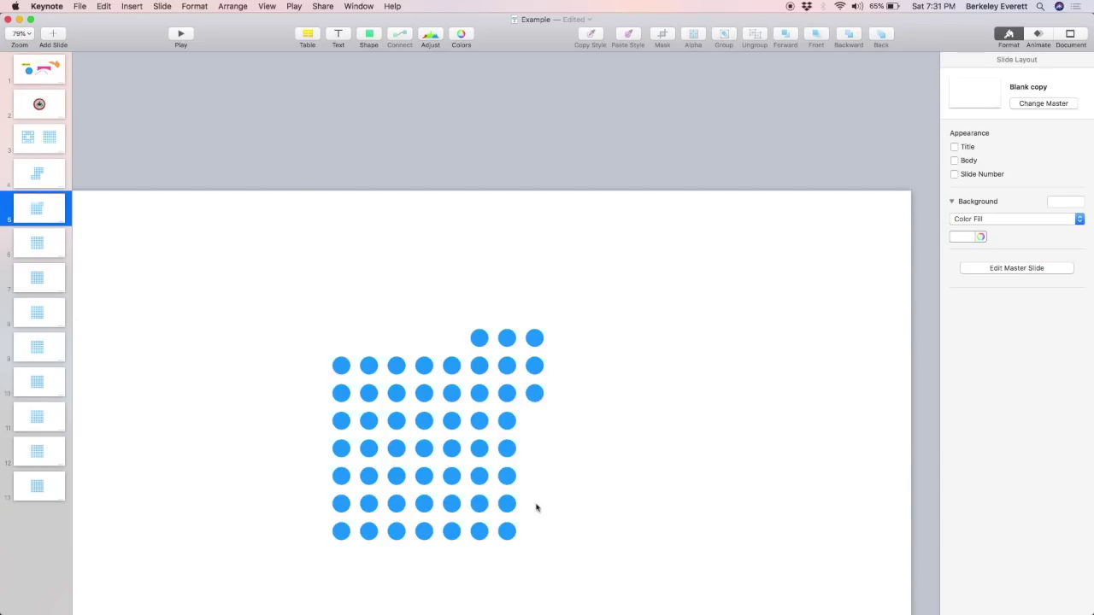
# - Delete the four rightmost remaining circles of the bottom row and the top four remaining circles of the left column
pyautogui.moveTo(530, 551); pyautogui.dragTo(414, 528)
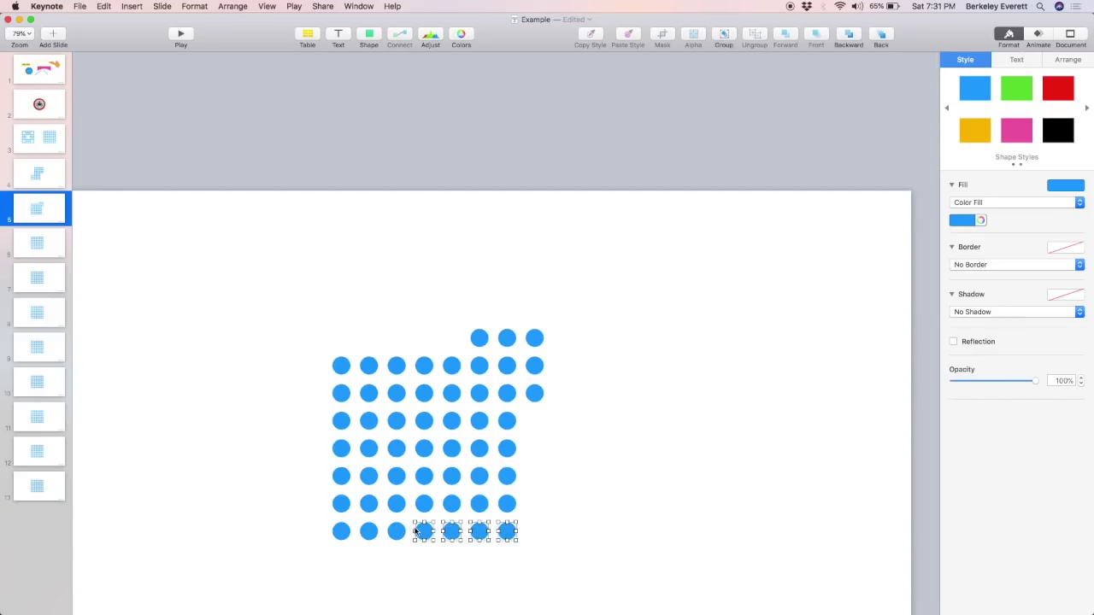
pyautogui.press('Delete')
pyautogui.moveTo(334, 347); pyautogui.dragTo(345, 463)
pyautogui.press('Delete')
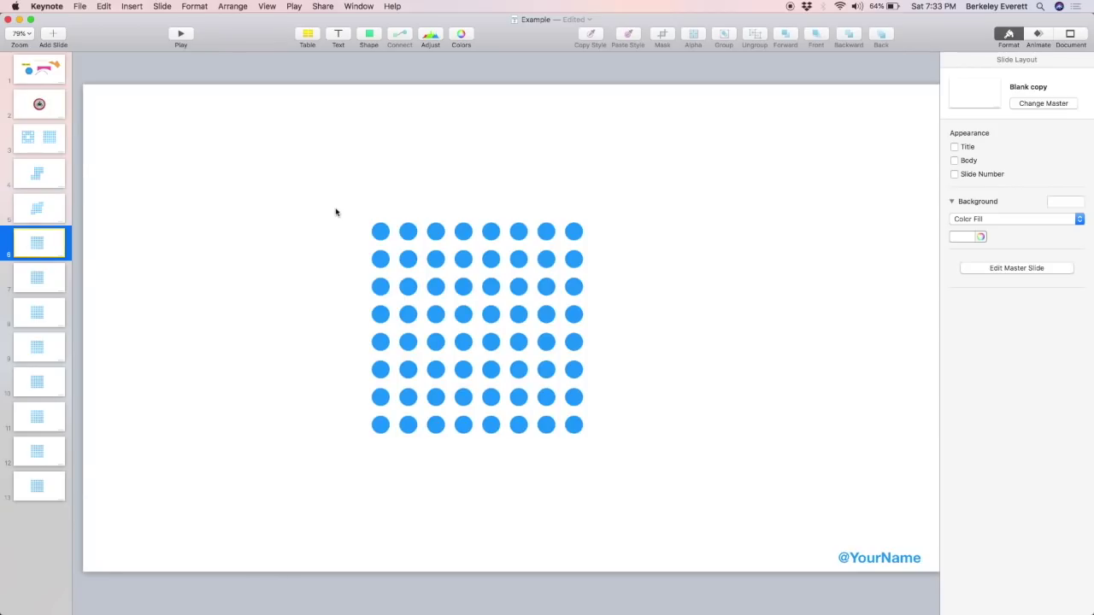
# - On slide 6, delete every circle of the grid except the one in its upper-left corner
pyautogui.moveTo(335, 212); pyautogui.dragTo(650, 467)
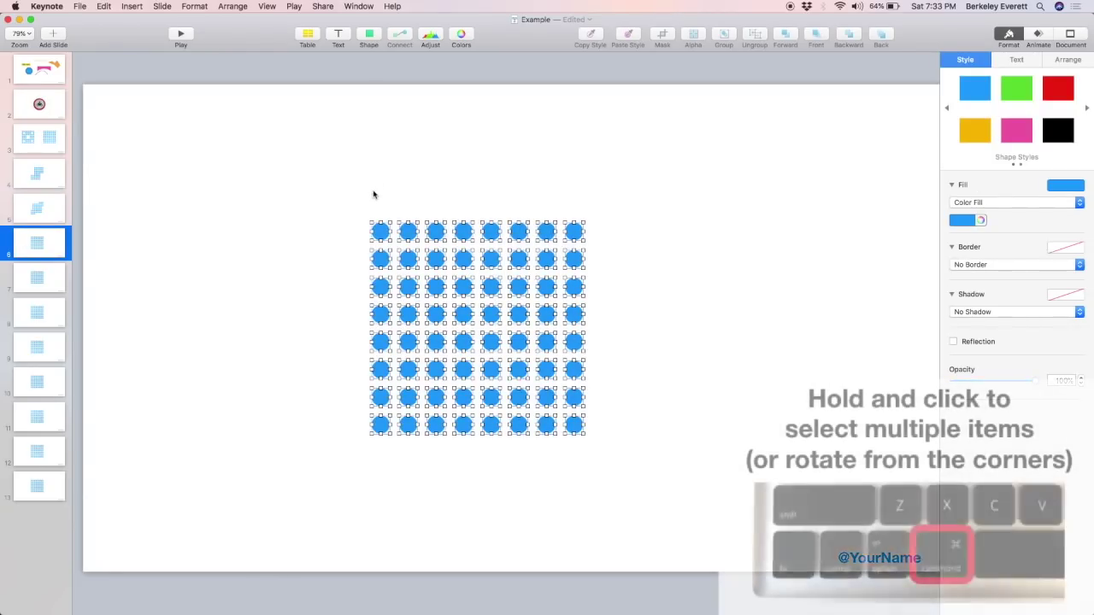
pyautogui.keyDown('super'); pyautogui.click(380, 232); pyautogui.keyUp('super')
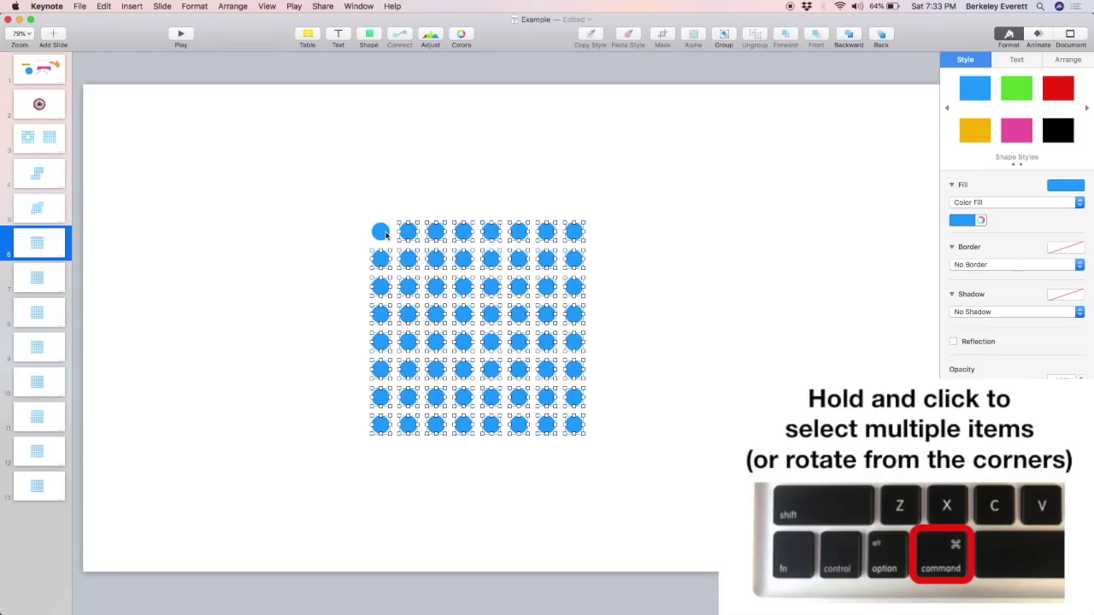
pyautogui.press('Delete')
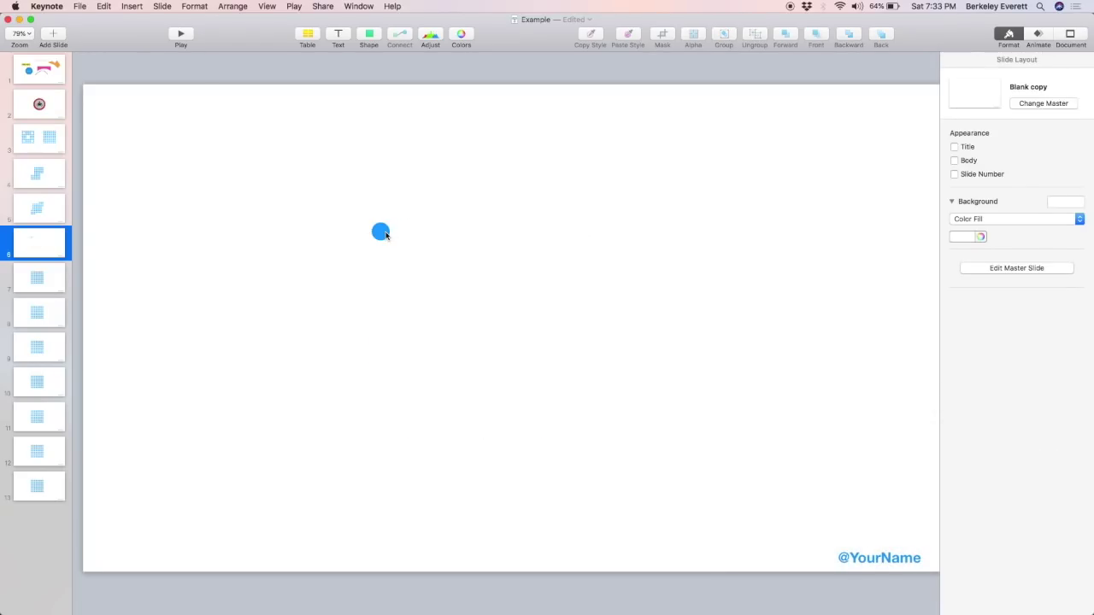
# - Duplicate the remaining circle until seven circles are scattered irregularly around the middle of slide 6
pyautogui.click(382, 233)
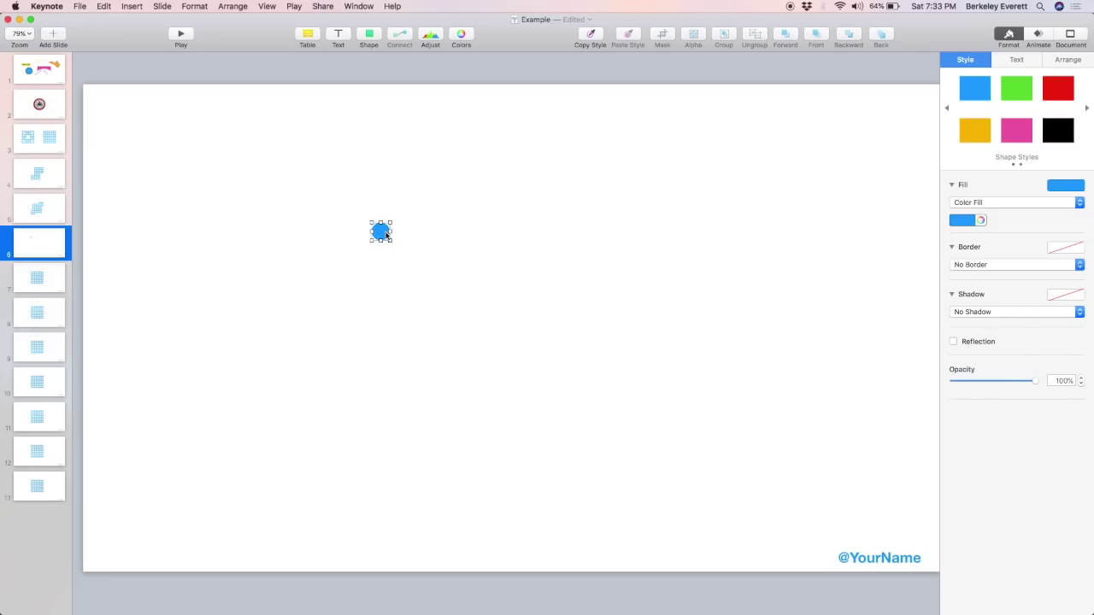
pyautogui.moveTo(386, 236); pyautogui.dragTo(442, 228)
pyautogui.moveTo(508, 362); pyautogui.dragTo(602, 283)
pyautogui.click(485, 329)
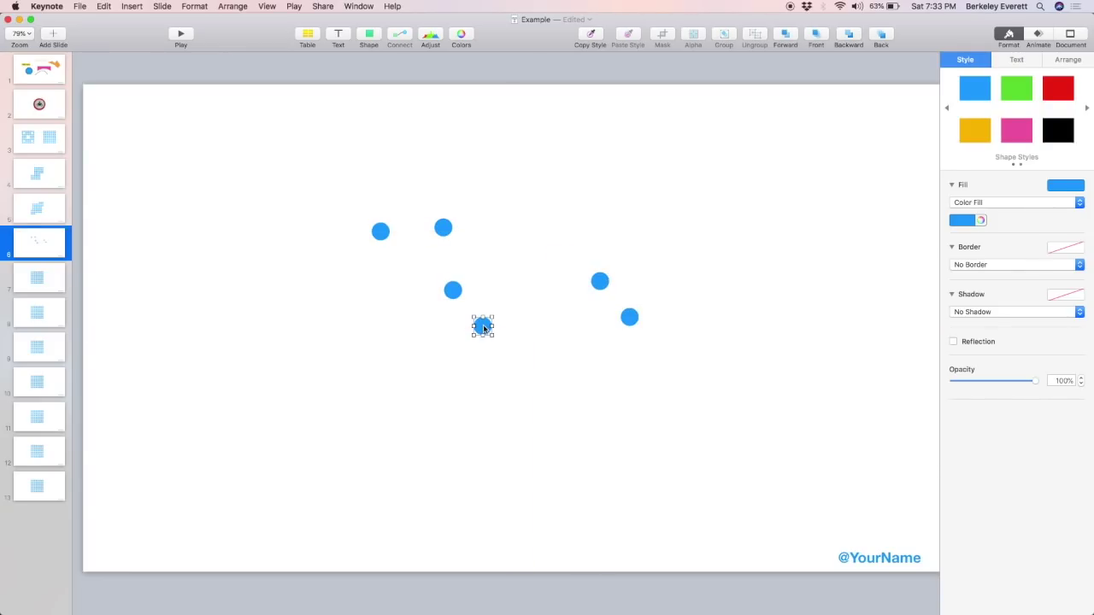
pyautogui.click(525, 356)
pyautogui.click(484, 328)
pyautogui.moveTo(484, 328); pyautogui.dragTo(557, 376)
pyautogui.click(699, 402)
# - Try the Center, Middle and Left alignments on all seven scattered circles, undoing each one
pyautogui.moveTo(703, 439); pyautogui.dragTo(323, 173)
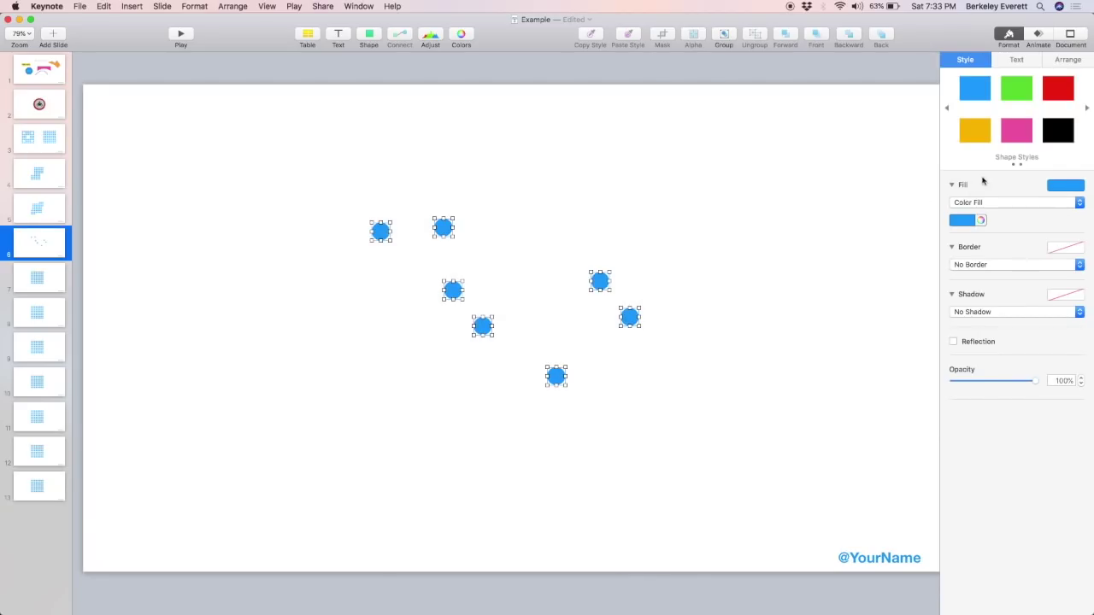
pyautogui.click(1065, 61)
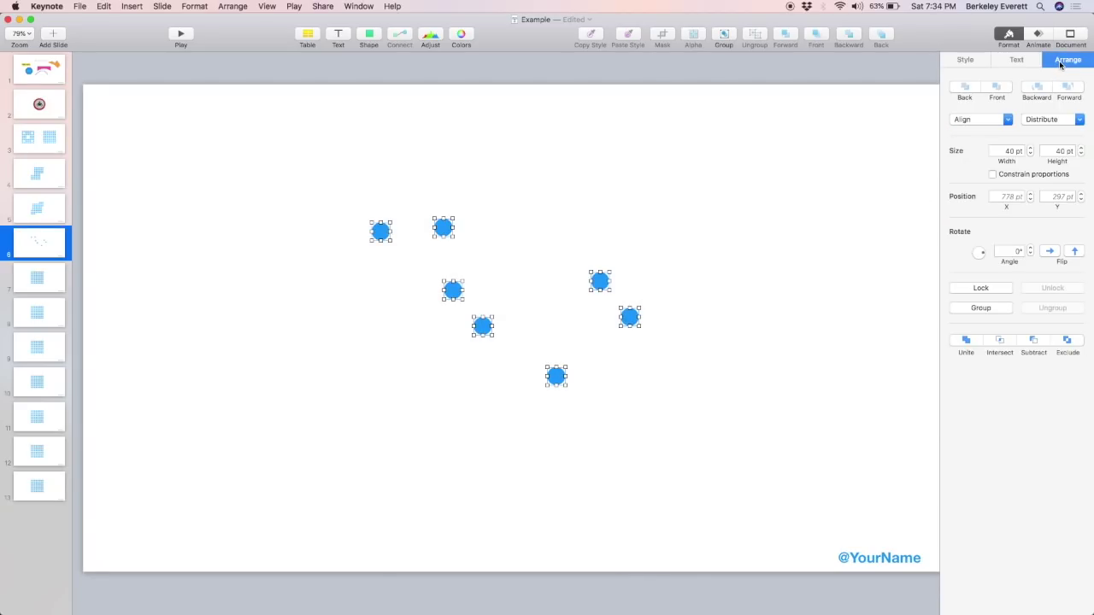
pyautogui.click(1004, 121)
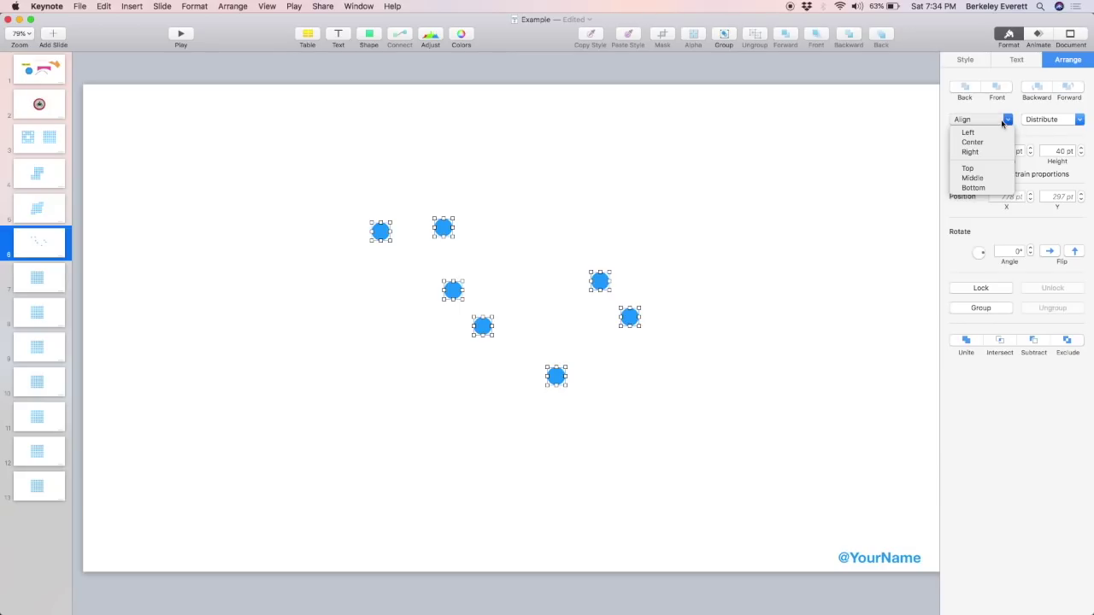
pyautogui.click(992, 142)
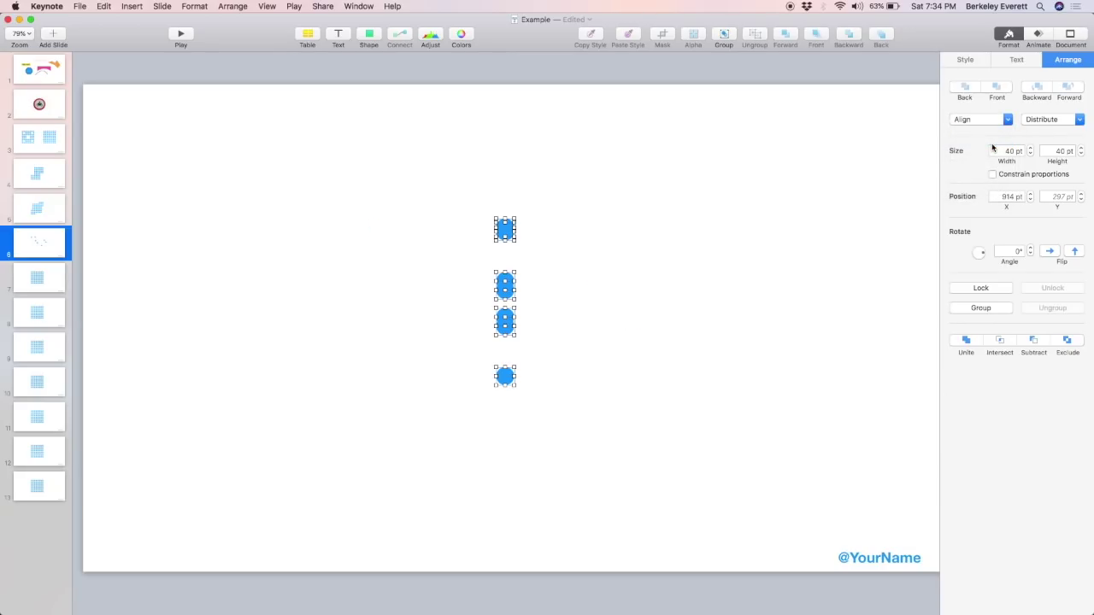
pyautogui.press('super+z')
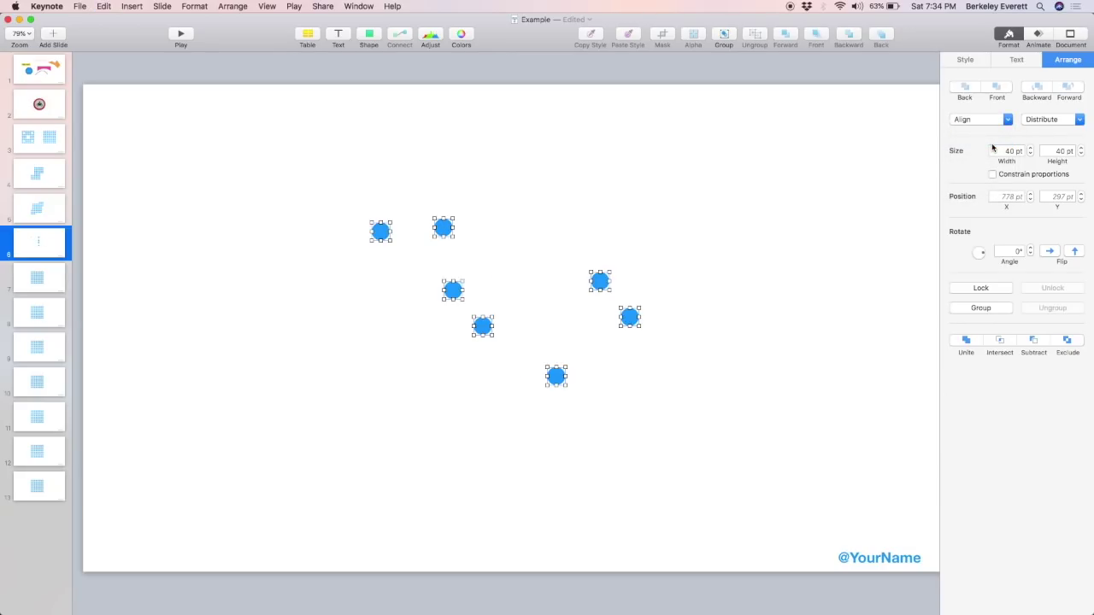
pyautogui.click(988, 124)
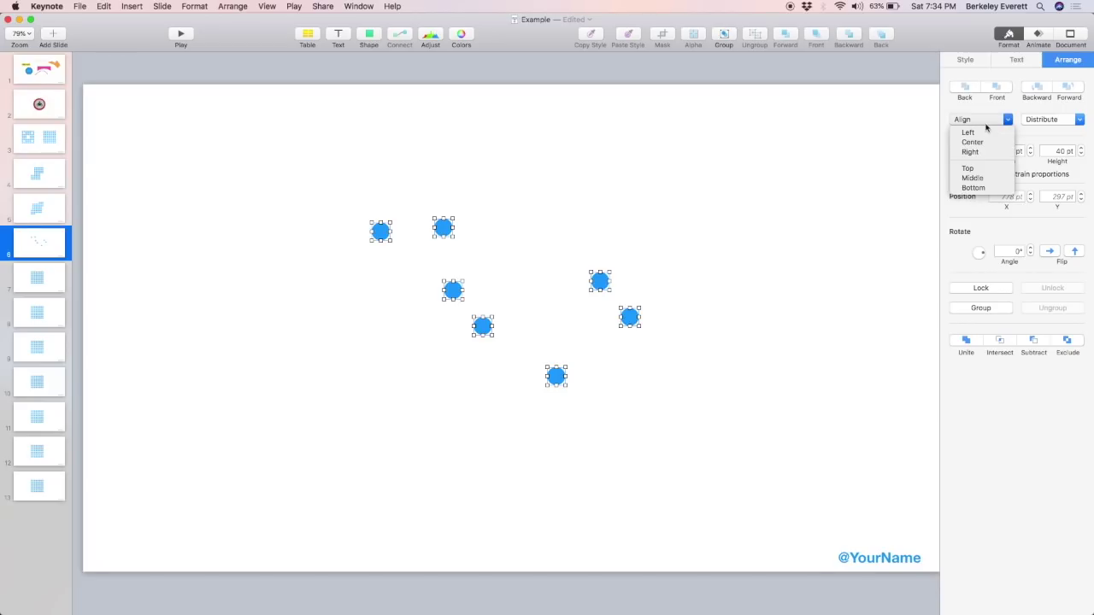
pyautogui.click(979, 178)
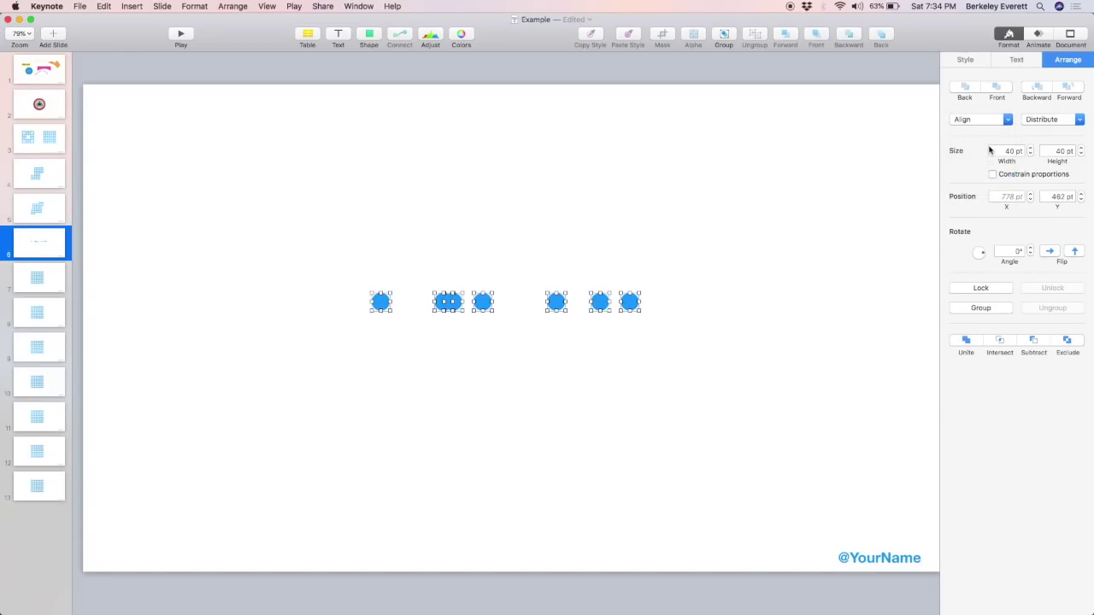
pyautogui.press('super+z')
pyautogui.click(989, 121)
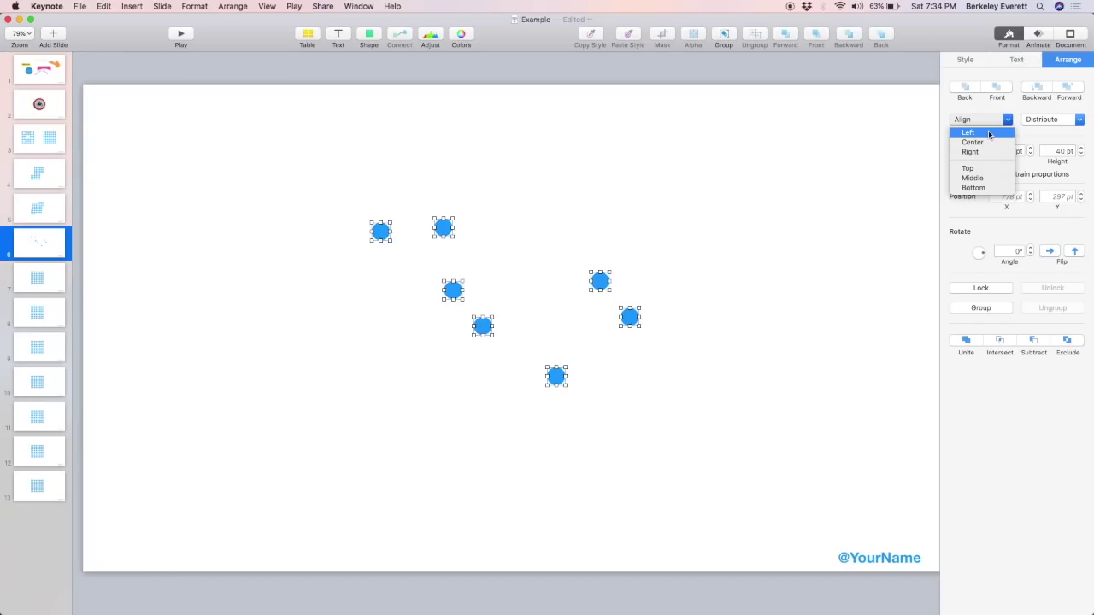
pyautogui.click(989, 134)
pyautogui.press('super+z')
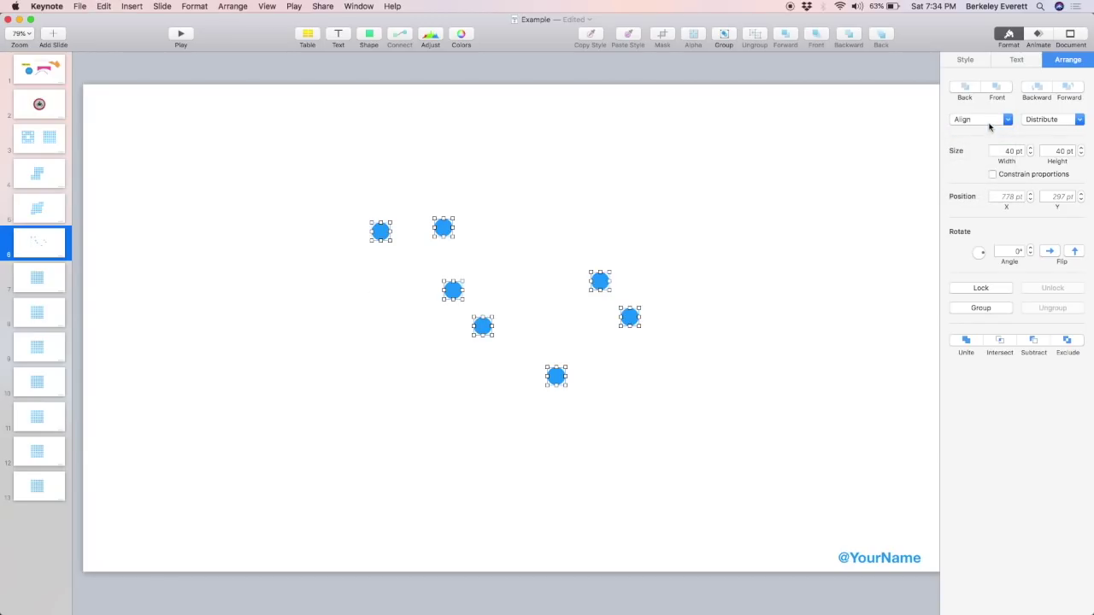
# - Align the seven circles to Middle and distribute them horizontally into an evenly spaced row
pyautogui.click(1030, 122)
pyautogui.click(989, 122)
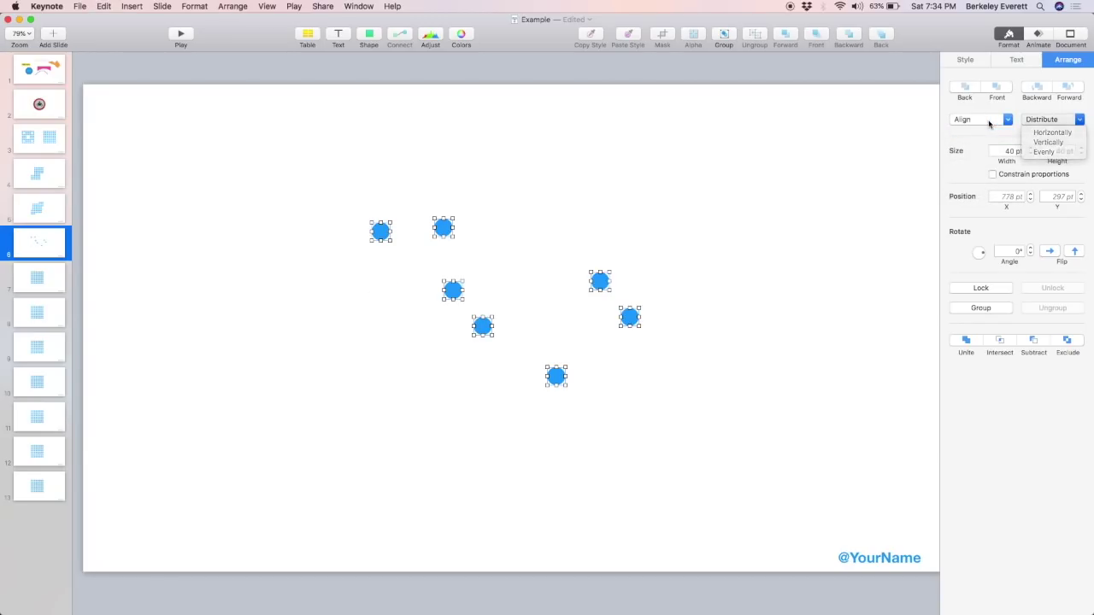
pyautogui.click(989, 124)
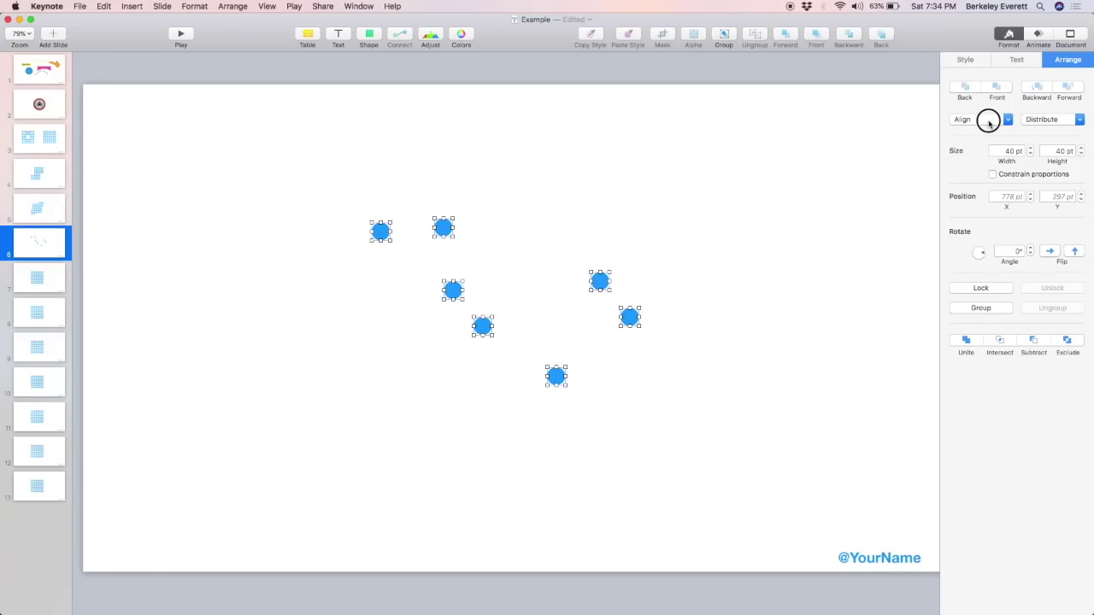
pyautogui.click(1008, 123)
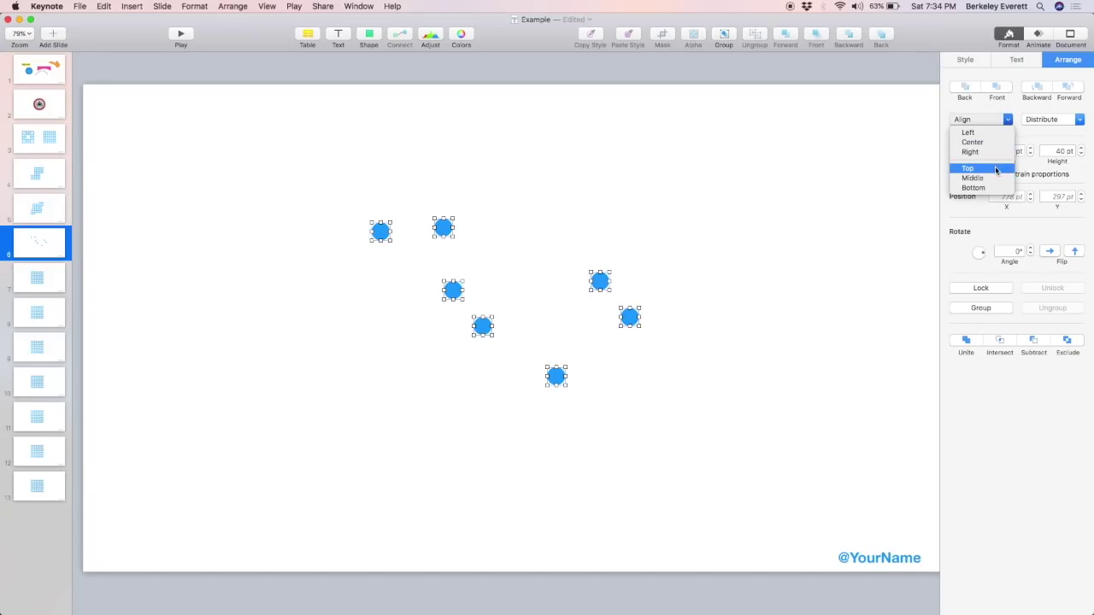
pyautogui.click(994, 177)
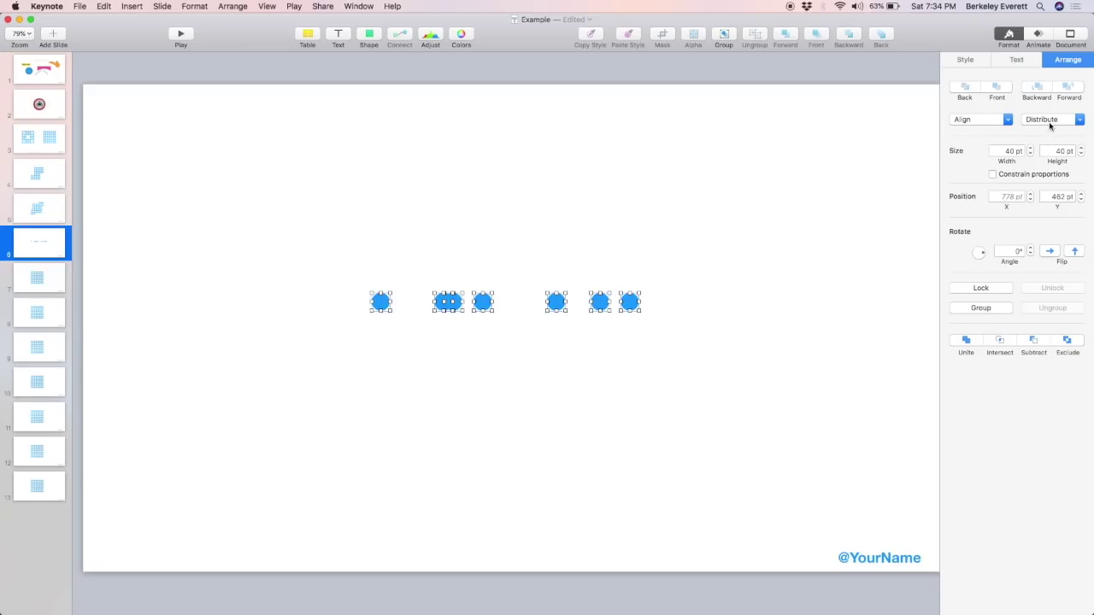
pyautogui.click(1050, 126)
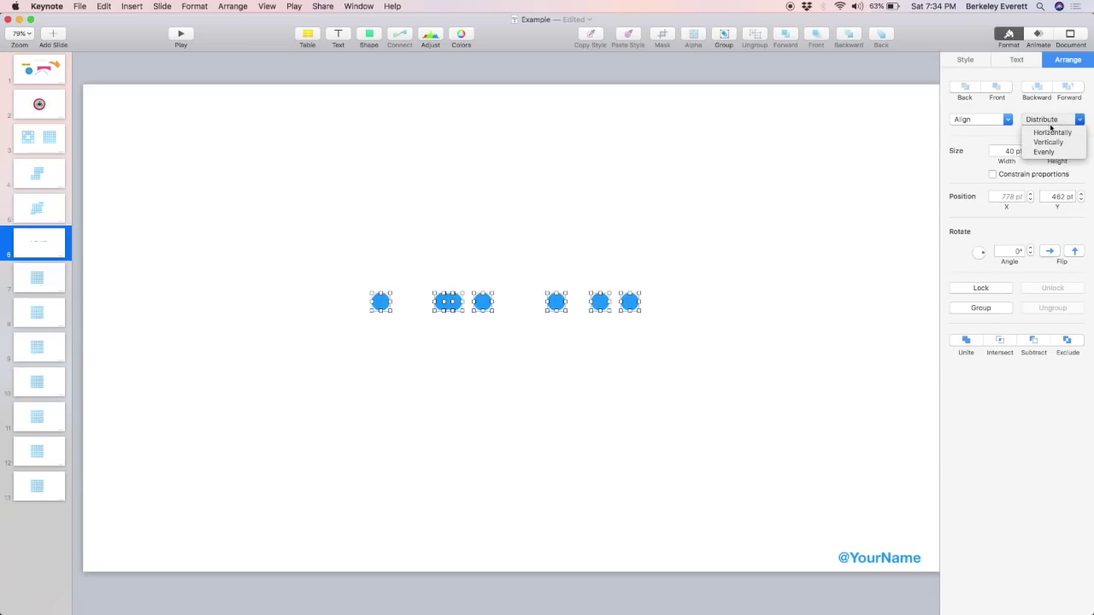
pyautogui.click(1051, 133)
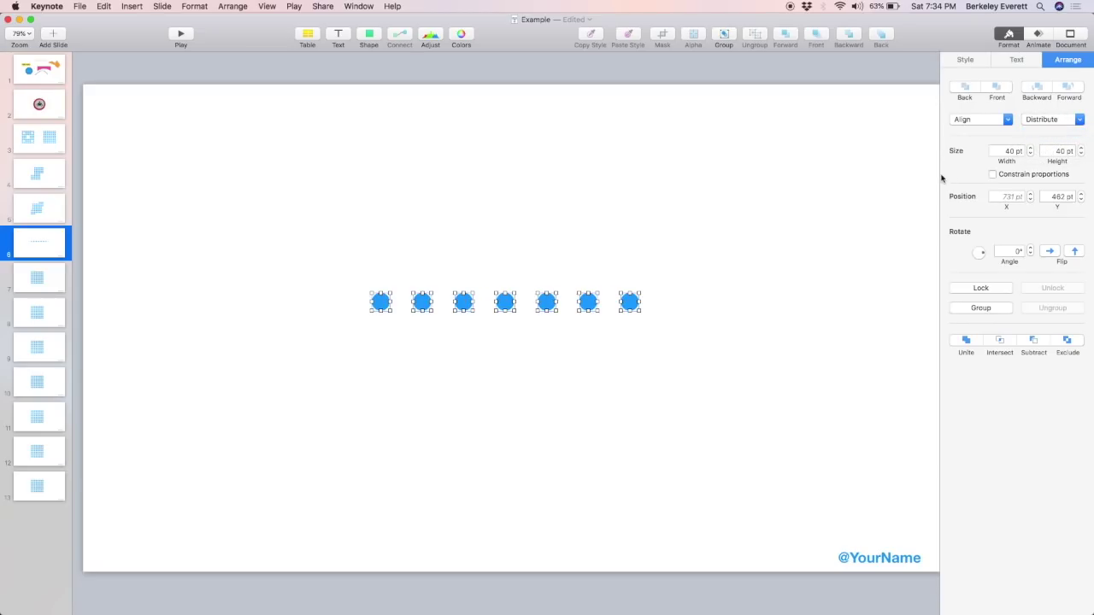
pyautogui.click(698, 359)
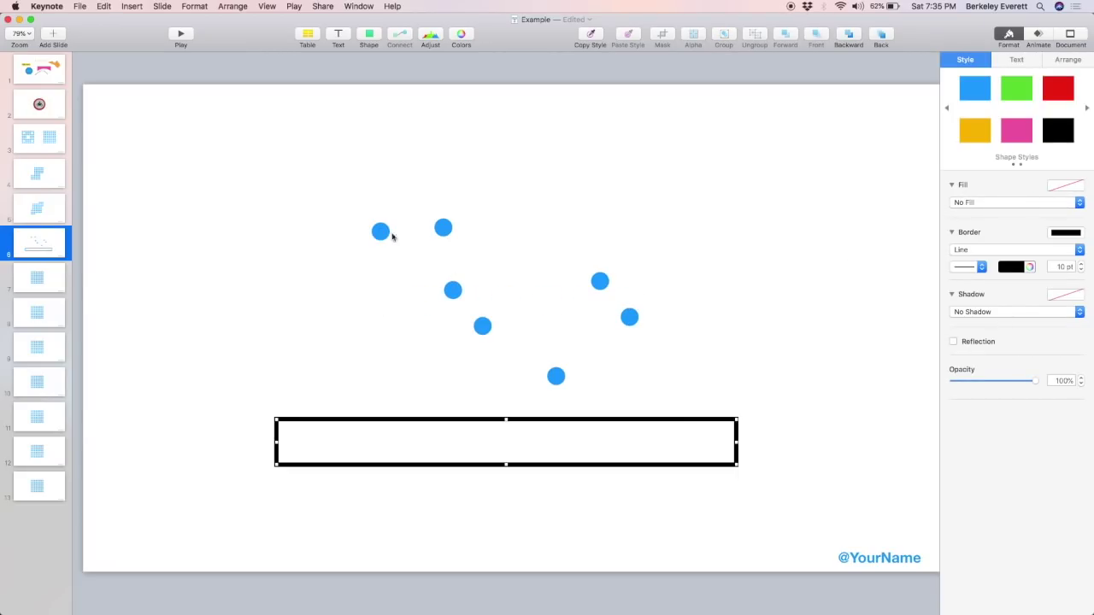
# - Space the seven circles across the rectangle's width, with two placed above its ends and all aligned to Middle and distributed horizontally
pyautogui.moveTo(378, 233); pyautogui.dragTo(296, 396)
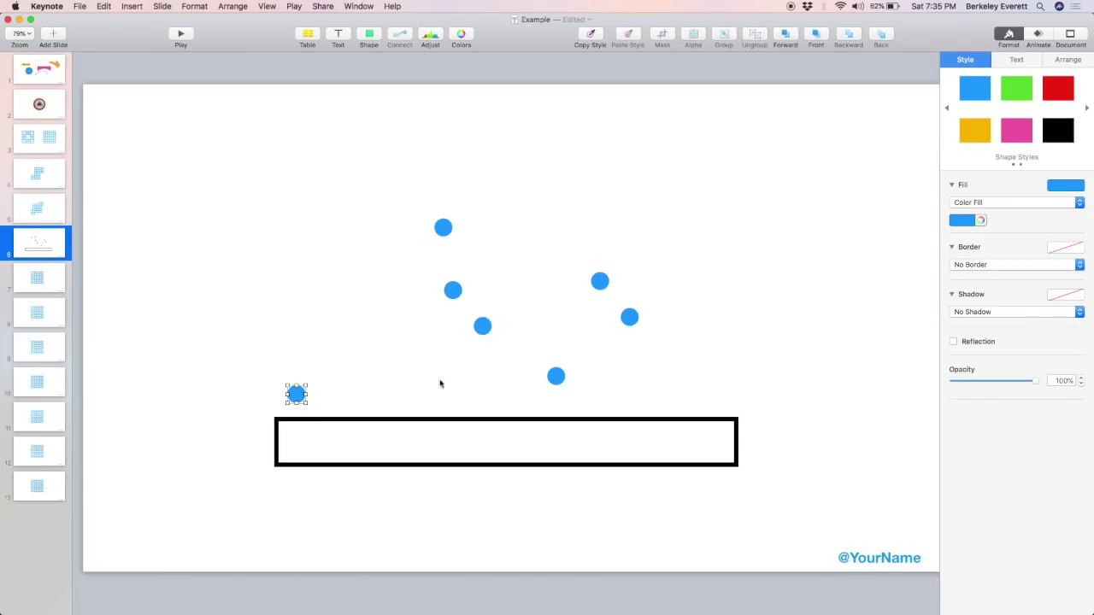
pyautogui.moveTo(627, 319); pyautogui.dragTo(718, 393)
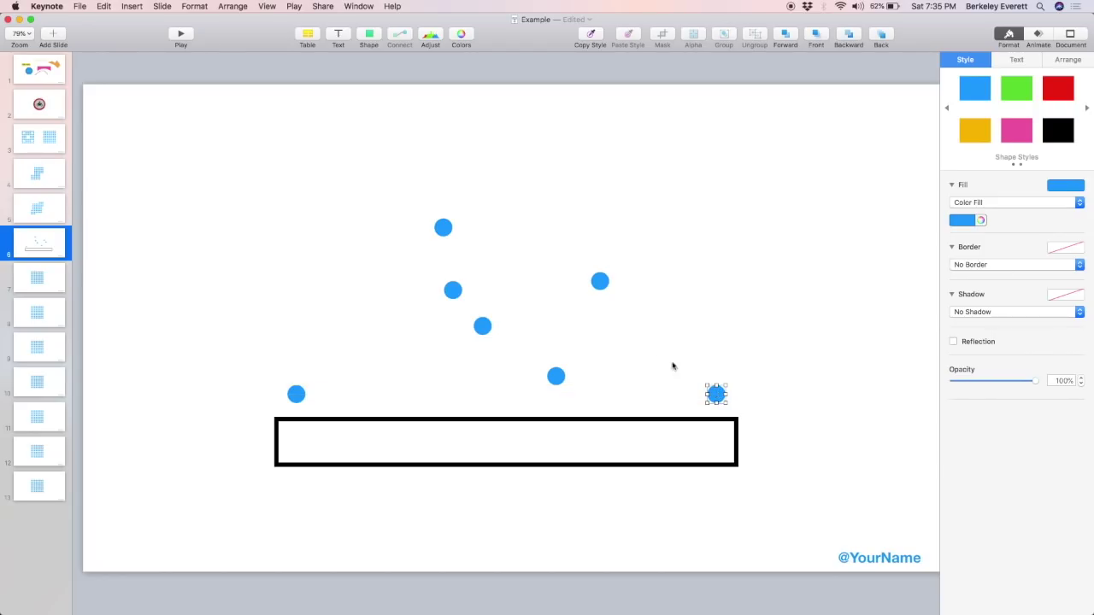
pyautogui.moveTo(214, 219); pyautogui.dragTo(726, 394)
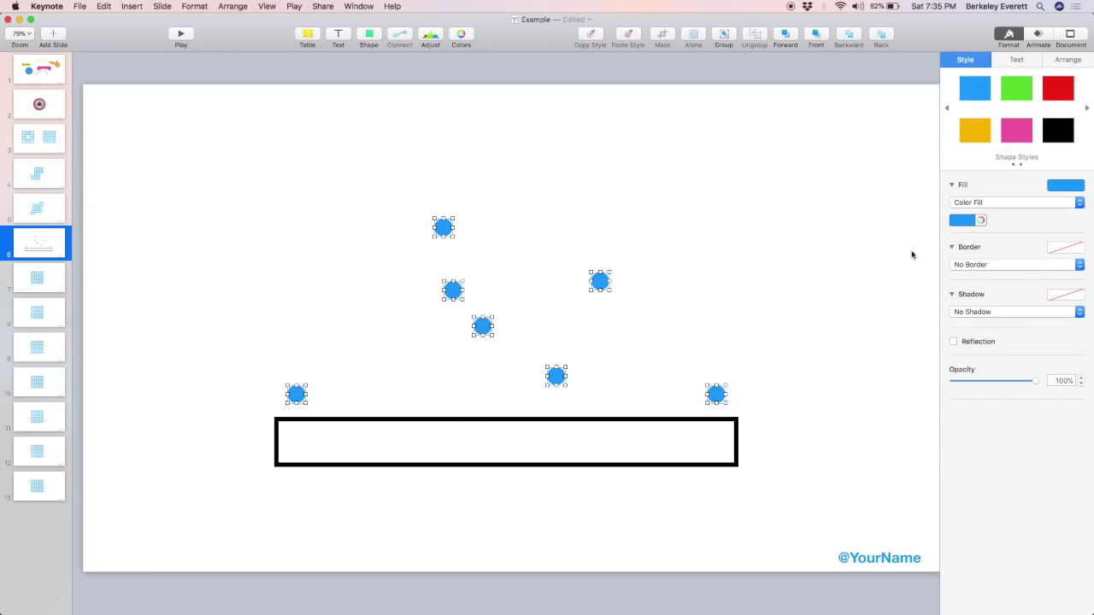
pyautogui.click(1064, 60)
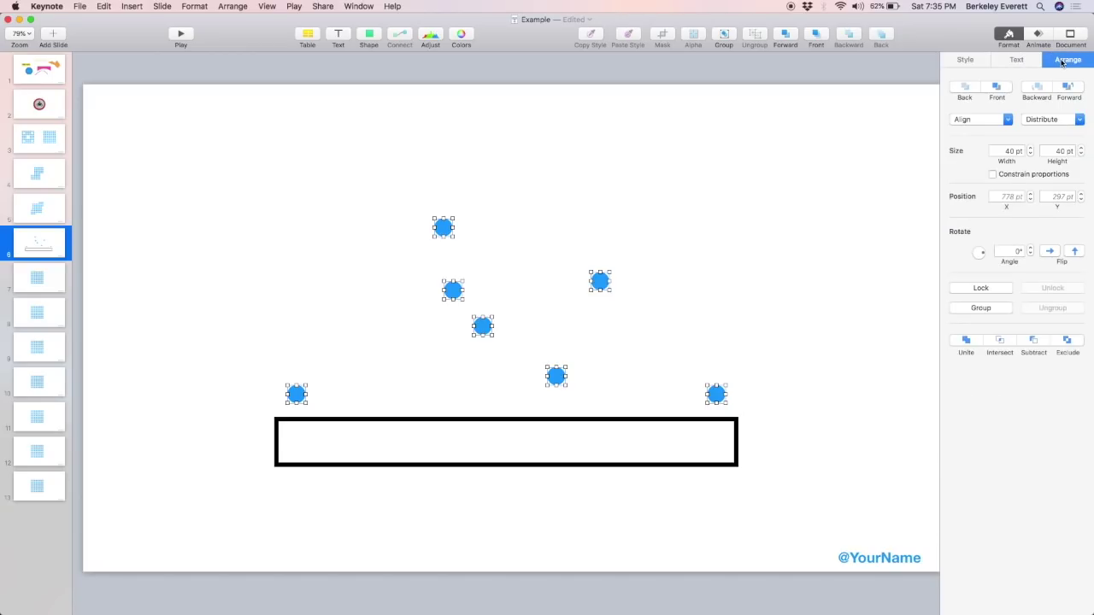
pyautogui.click(1006, 119)
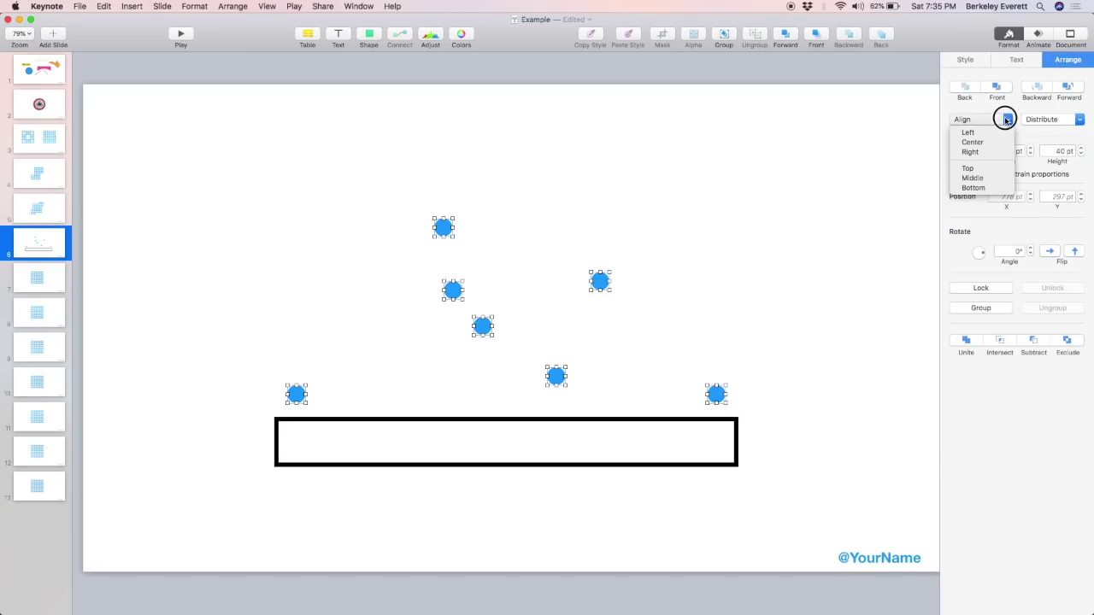
pyautogui.click(996, 178)
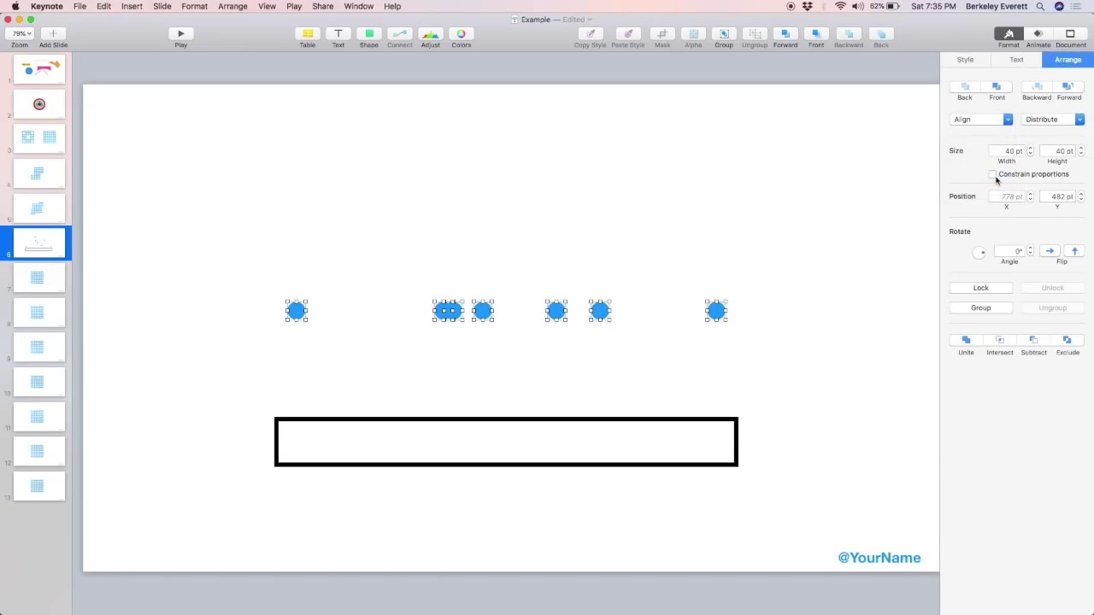
pyautogui.click(1061, 119)
pyautogui.click(1059, 134)
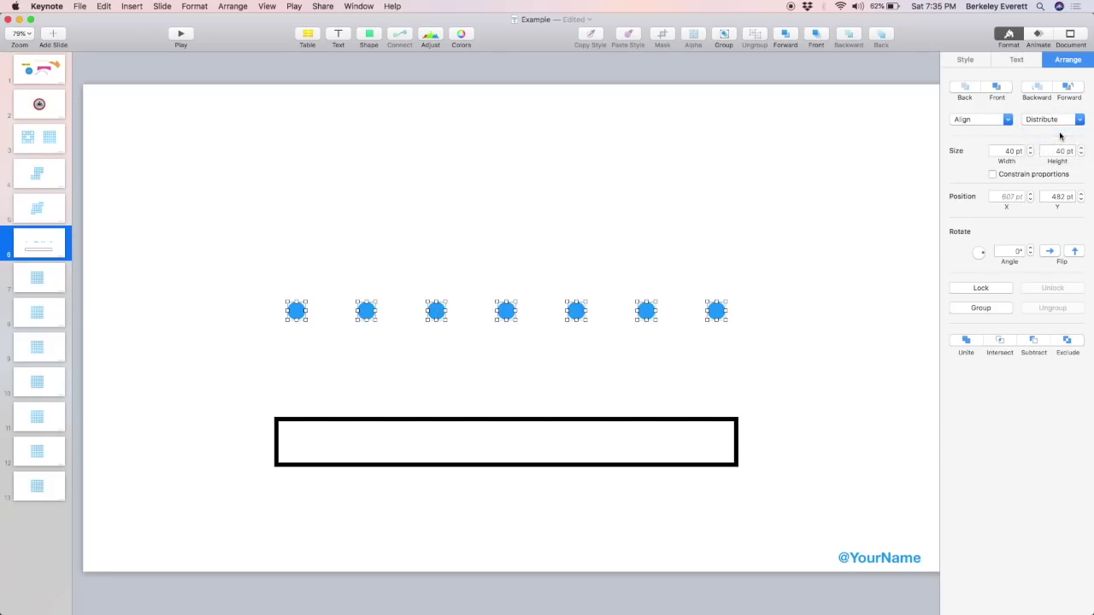
# - Move the row of seven circles down into the vertical middle of the rectangle, at Y 772 pt
pyautogui.moveTo(509, 314); pyautogui.dragTo(514, 445)
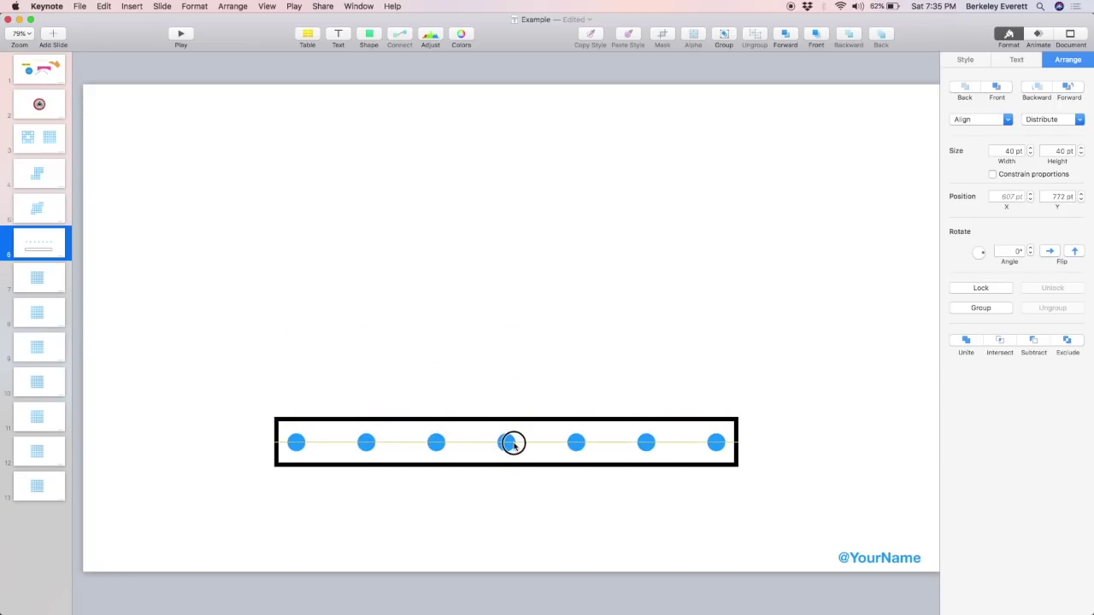
pyautogui.click(513, 361)
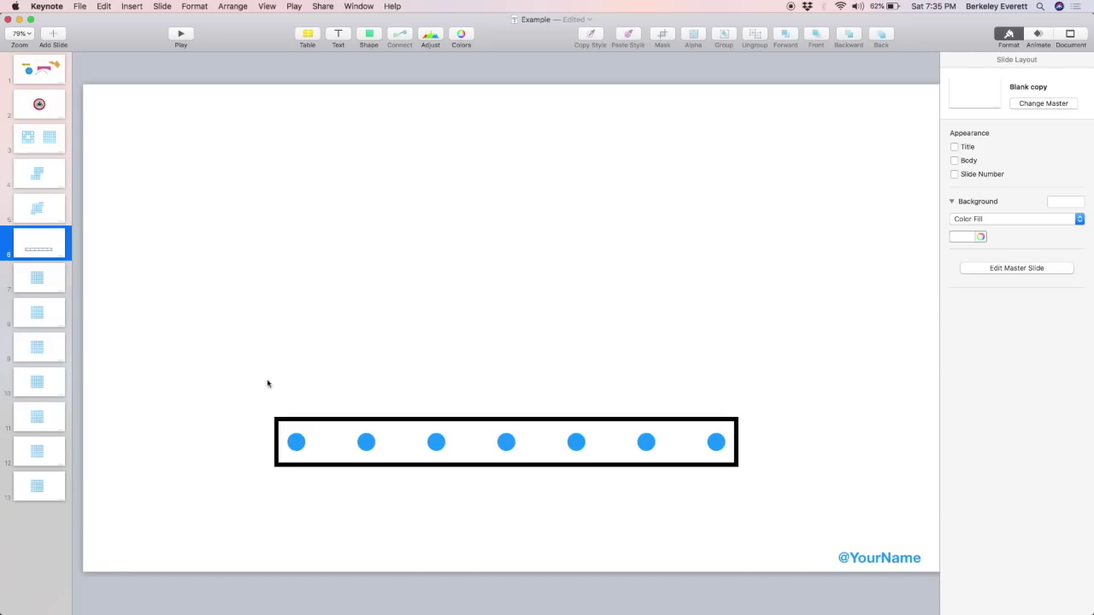
# - Group the rectangle with its seven circles and duplicate the group to make three staggered framed rows
pyautogui.moveTo(219, 368); pyautogui.dragTo(744, 490)
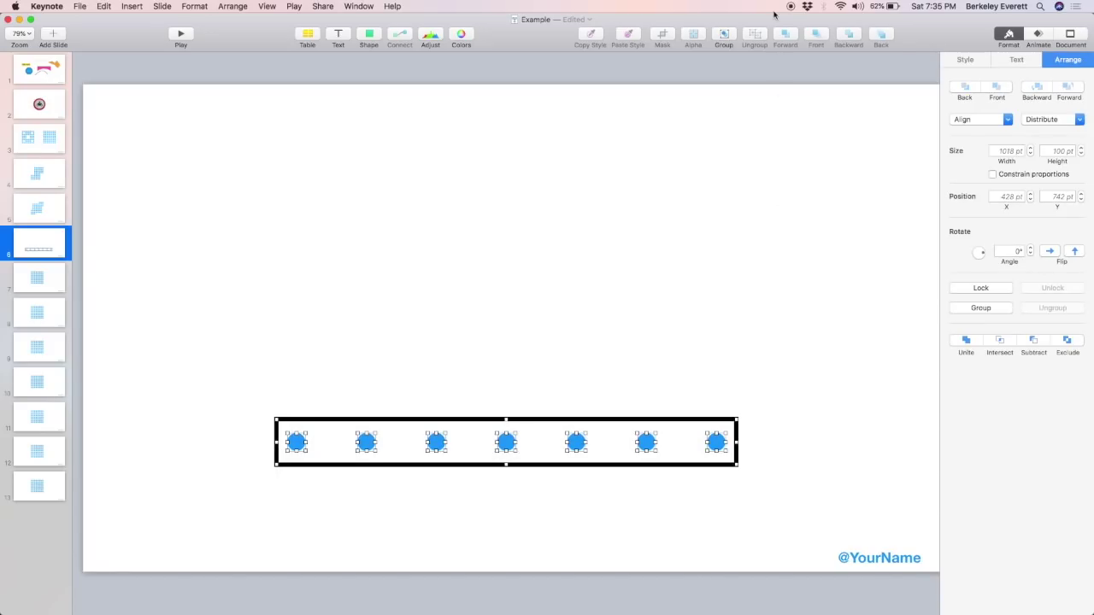
pyautogui.click(724, 35)
pyautogui.moveTo(564, 423); pyautogui.dragTo(613, 405)
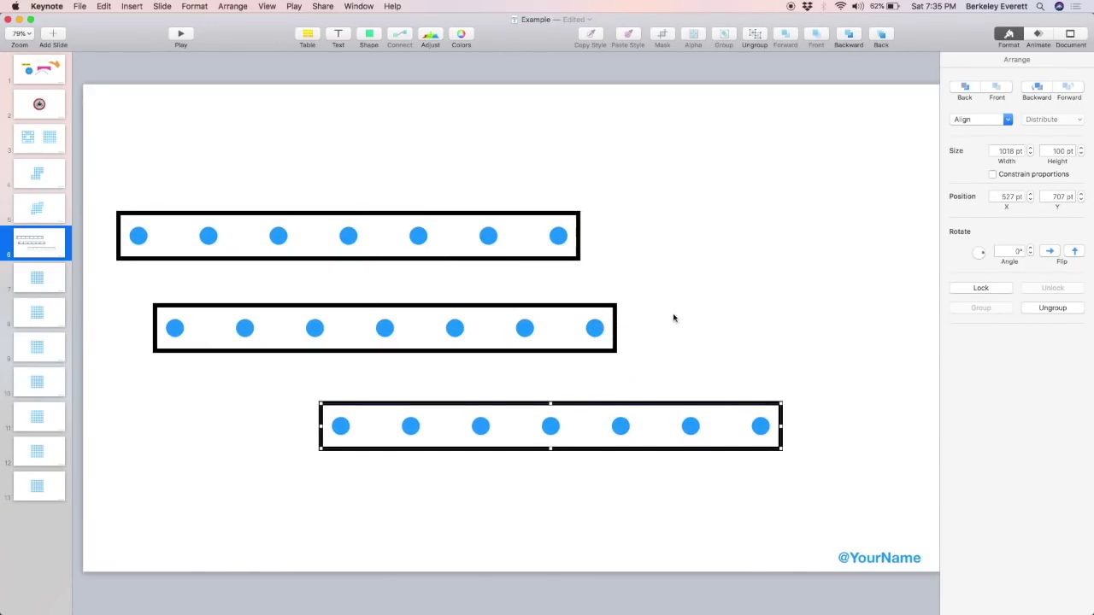
pyautogui.click(673, 317)
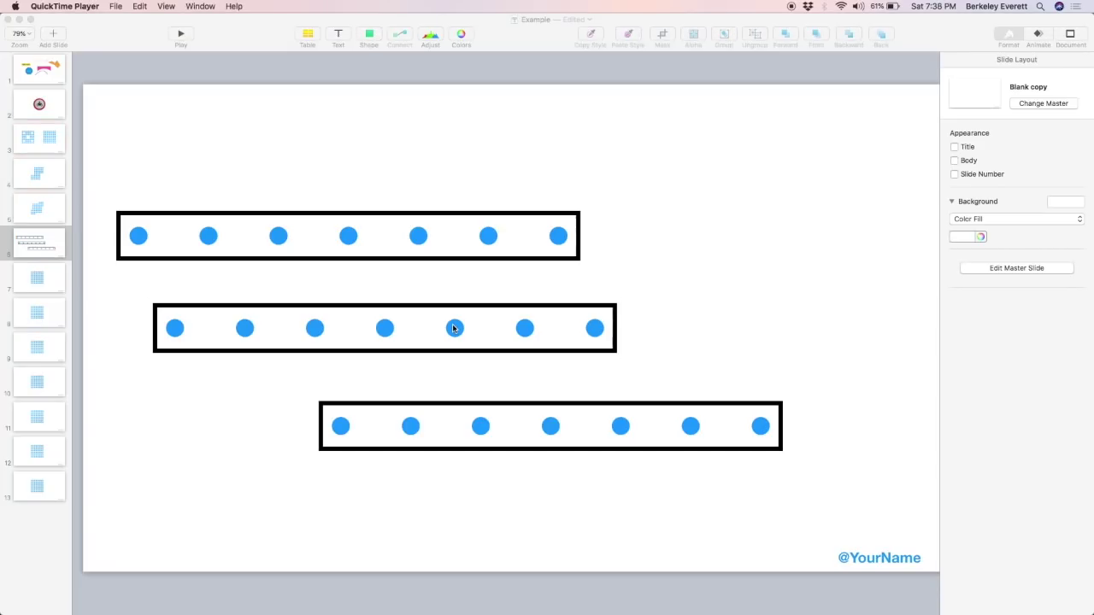
# - Nudge the middle framed row right in one-point increments to X 177 pt
pyautogui.click(453, 328)
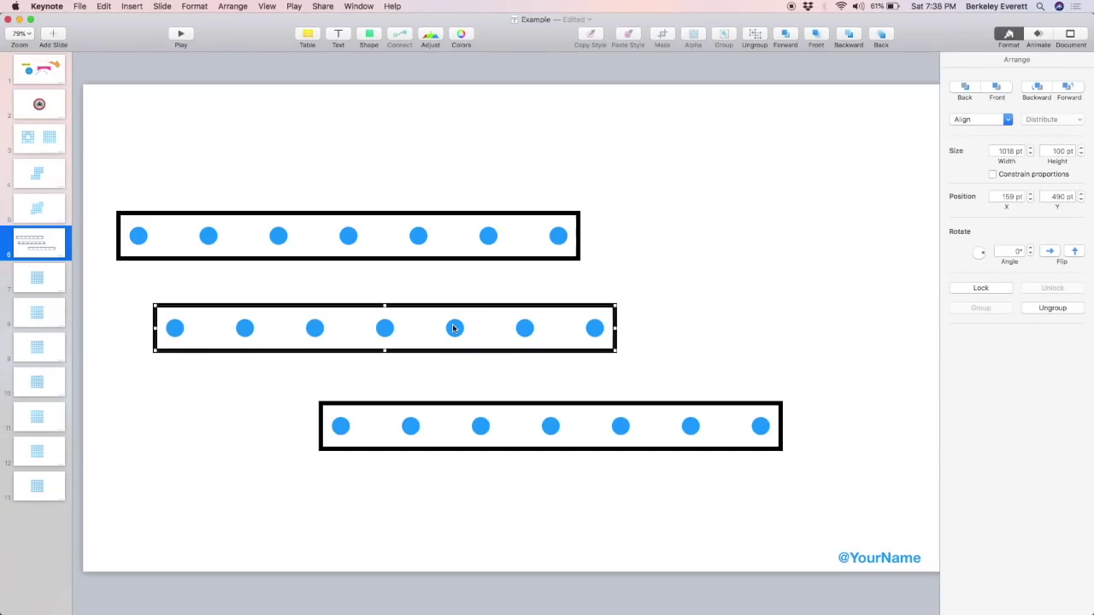
pyautogui.press('Right')
pyautogui.press('Right')
pyautogui.press('Right')
pyautogui.press('Right')
pyautogui.press('Right')
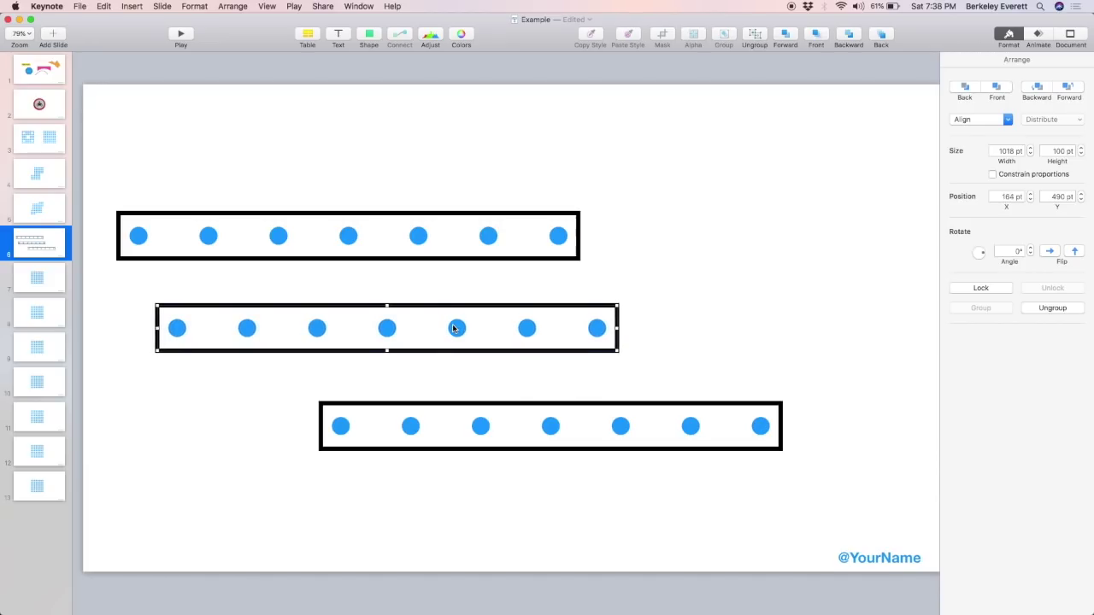
pyautogui.press('Right')
pyautogui.press('Right')
pyautogui.press('Right')
pyautogui.press('Right')
pyautogui.press('Right')
pyautogui.press('Right')
pyautogui.press('Right')
pyautogui.press('Right')
pyautogui.press('Right')
pyautogui.press('Right')
pyautogui.press('Right')
pyautogui.press('Right')
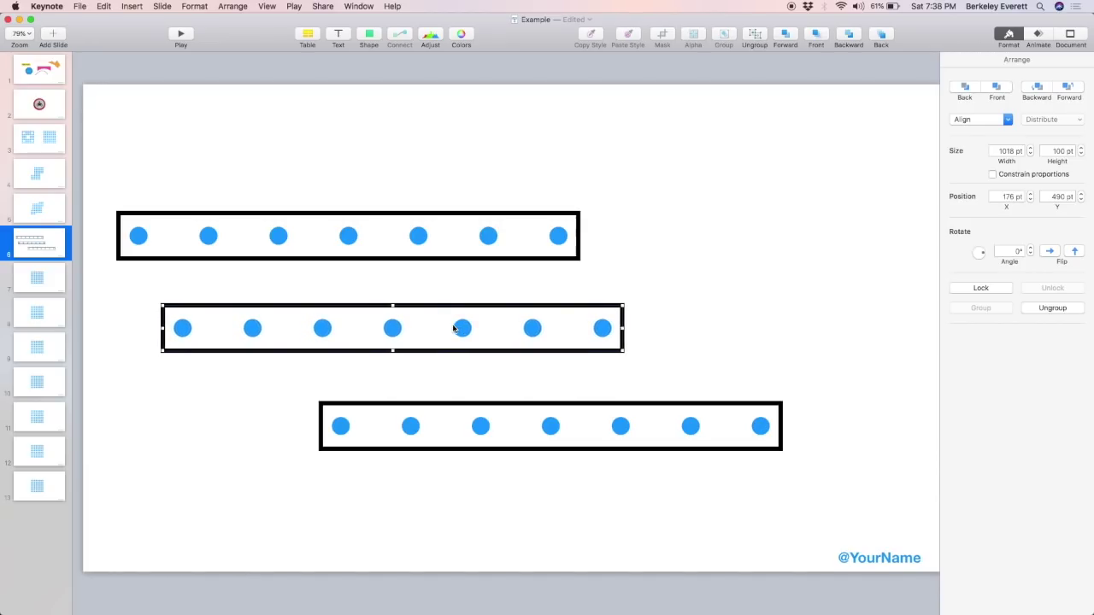
pyautogui.press('Right')
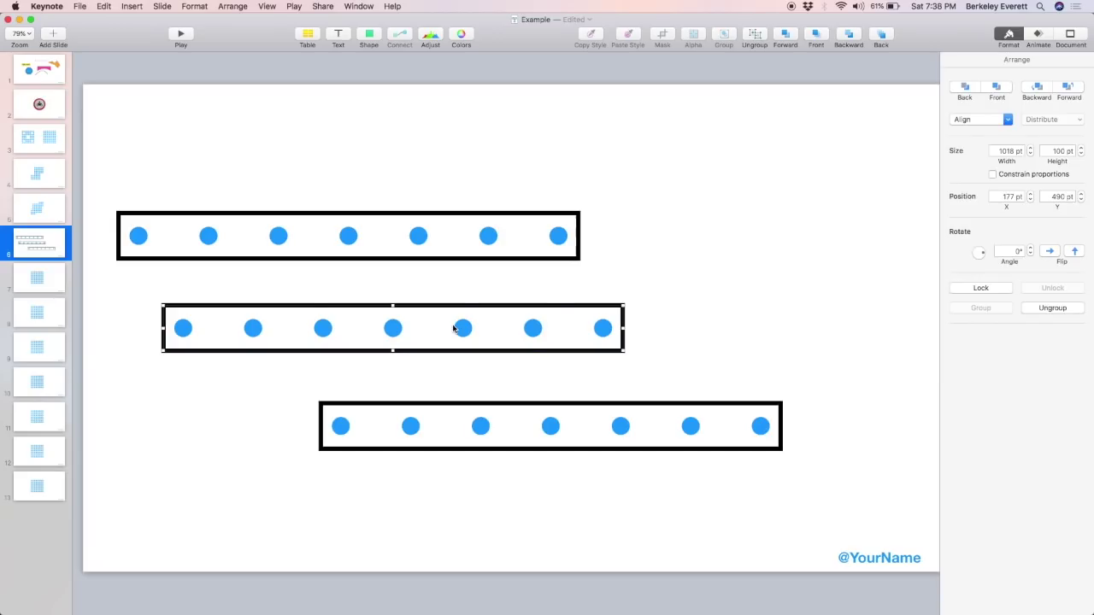
# - Move the middle framed row in ten-point increments right to X 267 pt and up to Y 450 pt
pyautogui.hotkey('shift', 'Right')
pyautogui.hotkey('shift', 'Right')
pyautogui.hotkey('shift', 'Right')
pyautogui.hotkey('shift', 'Right')
pyautogui.hotkey('shift', 'Right')
pyautogui.hotkey('shift', 'Right')
pyautogui.hotkey('shift', 'Right')
pyautogui.hotkey('shift', 'Right')
pyautogui.hotkey('shift', 'Right')
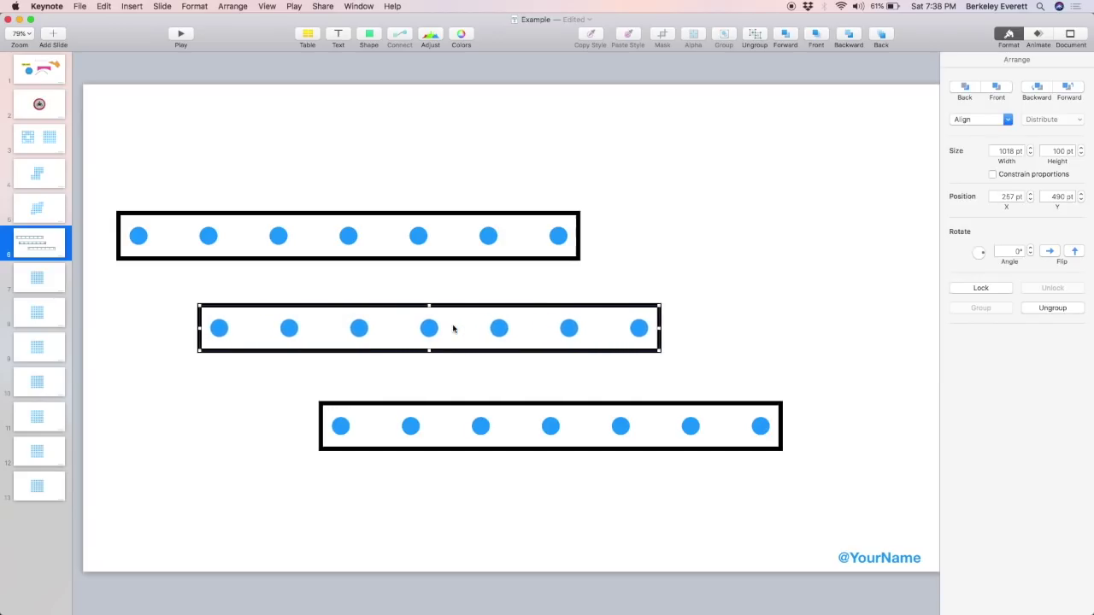
pyautogui.hotkey('shift', 'Up')
pyautogui.hotkey('shift', 'Up')
pyautogui.hotkey('shift', 'Up')
pyautogui.hotkey('shift', 'Up')
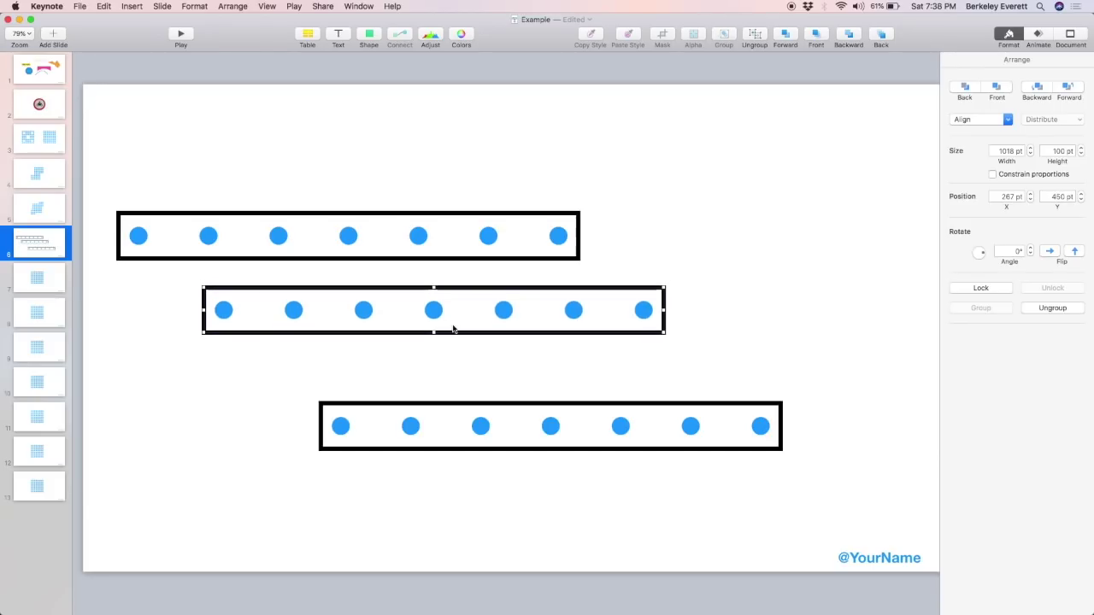
pyautogui.click(159, 299)
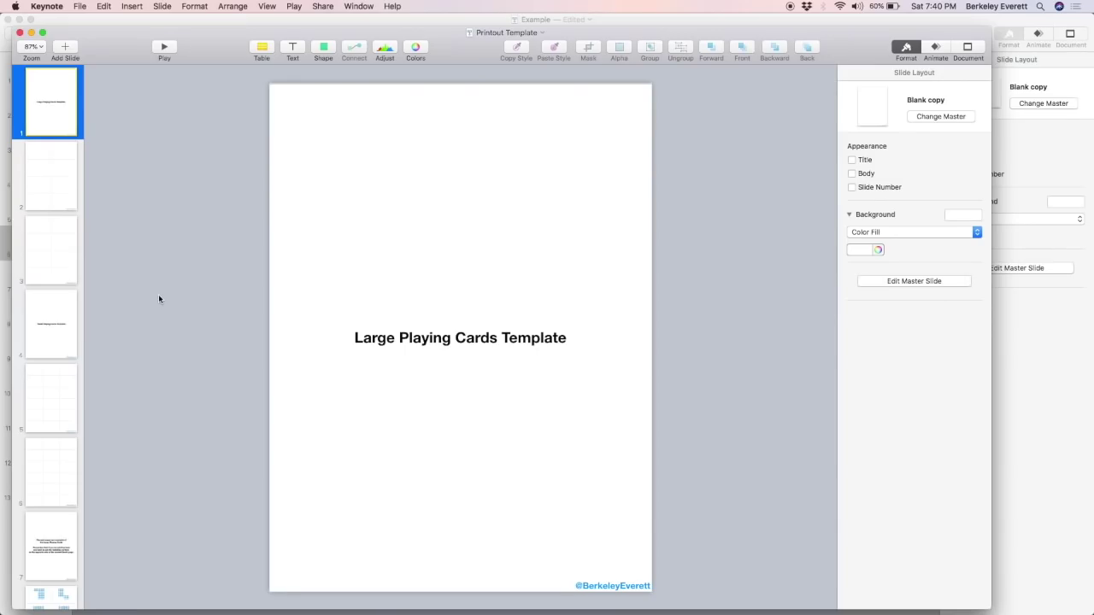
# - Examine the blank playing-card grids on slides 2 through 6 of the Printout Template
pyautogui.click(52, 199)
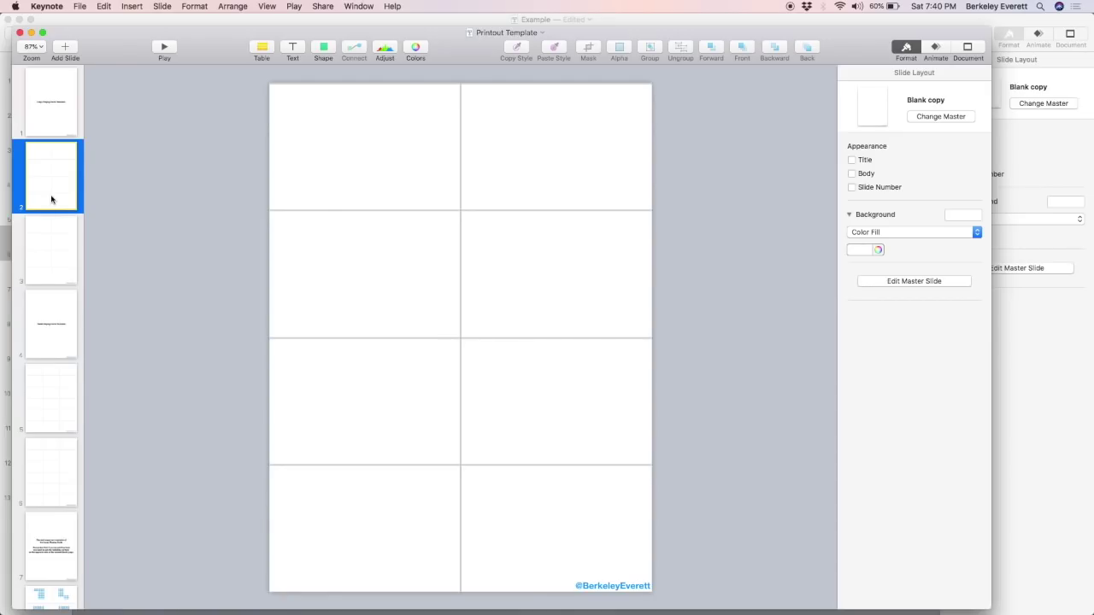
pyautogui.press('Down')
pyautogui.press('Down')
pyautogui.press('Down')
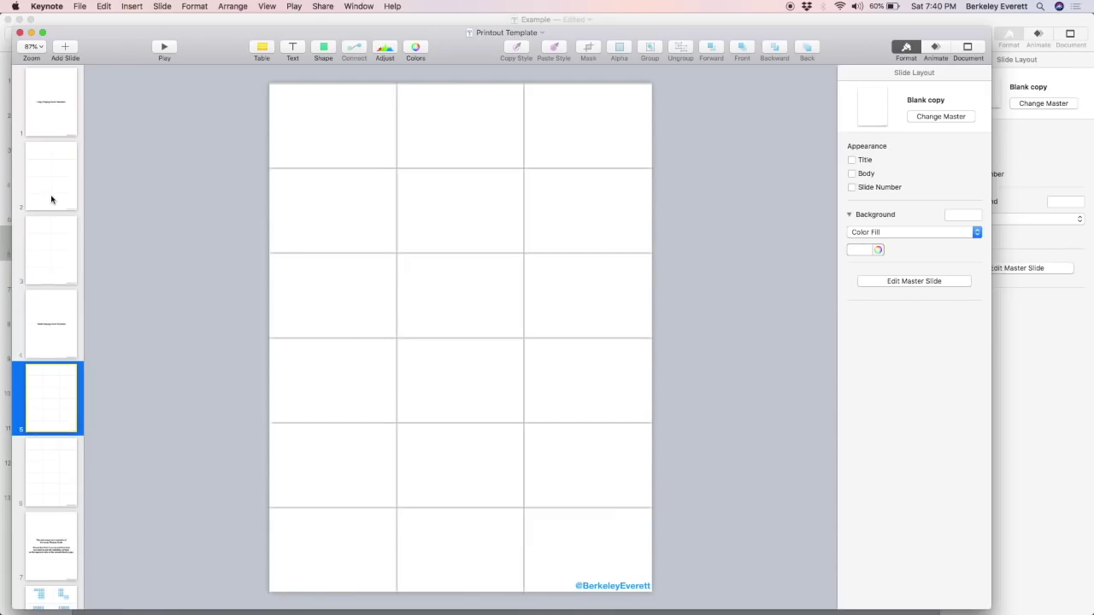
pyautogui.press('Down')
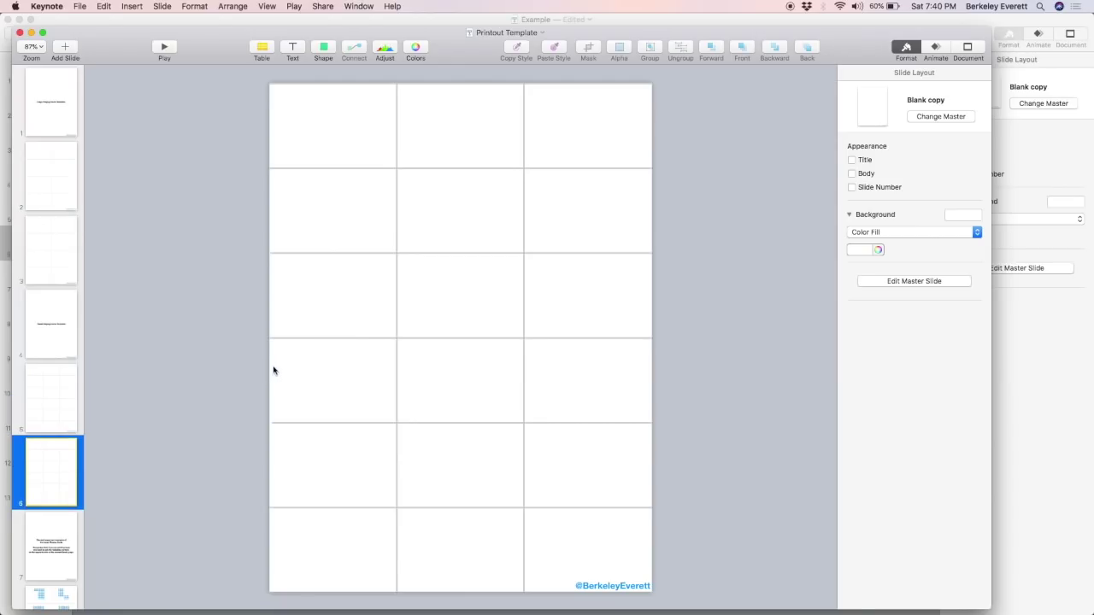
# - Examine the sample cards on slides 8 to 10, comparing the dot patterns with their number backs and the ten-frame cards
pyautogui.scroll(-5, 53, 474)
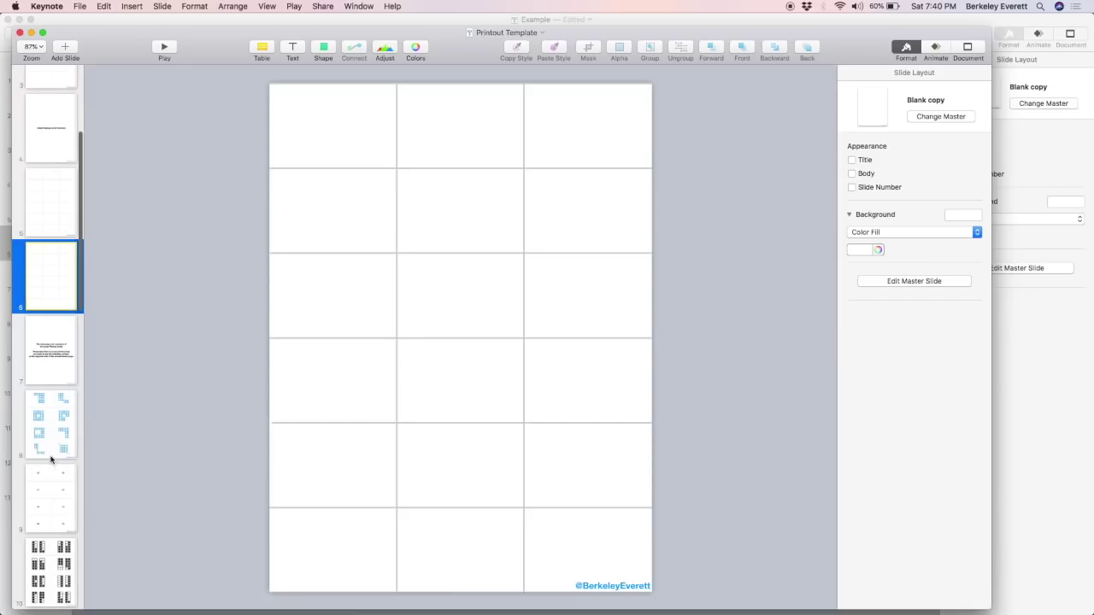
pyautogui.click(50, 436)
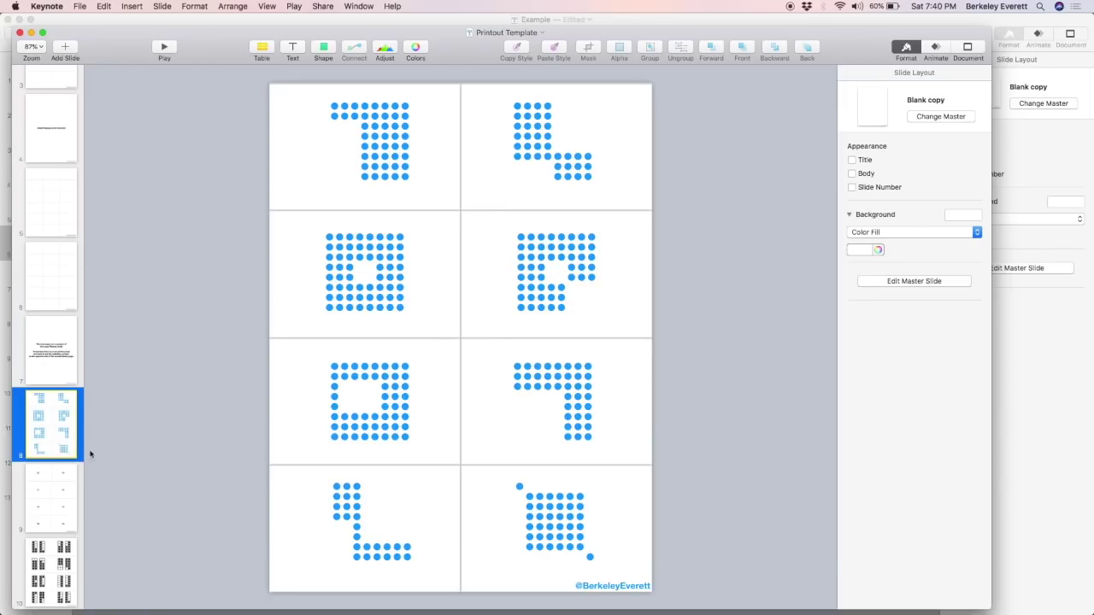
pyautogui.click(53, 494)
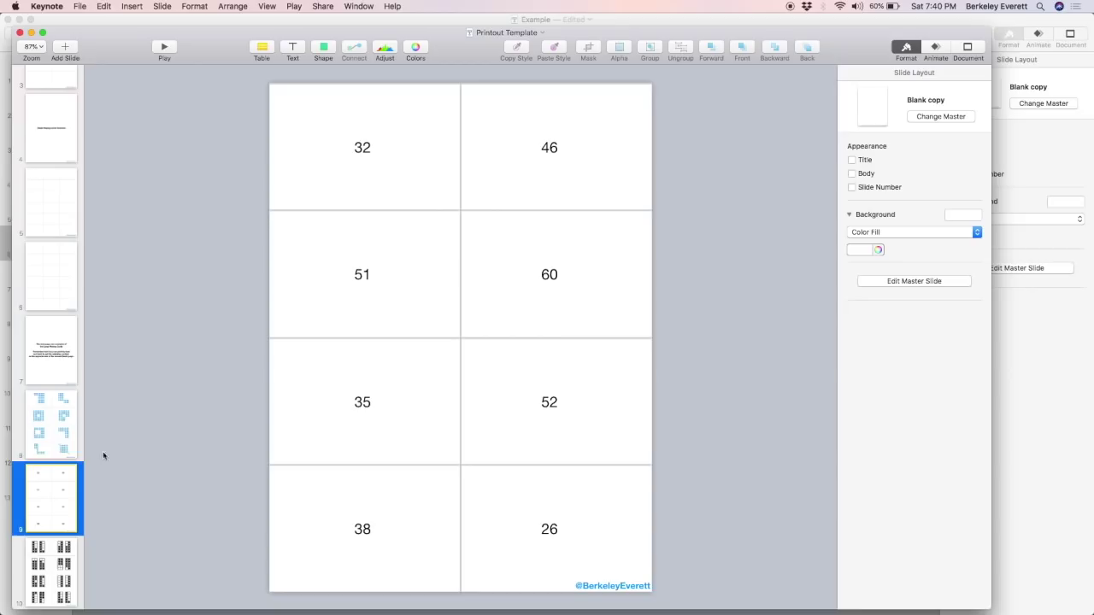
pyautogui.click(71, 425)
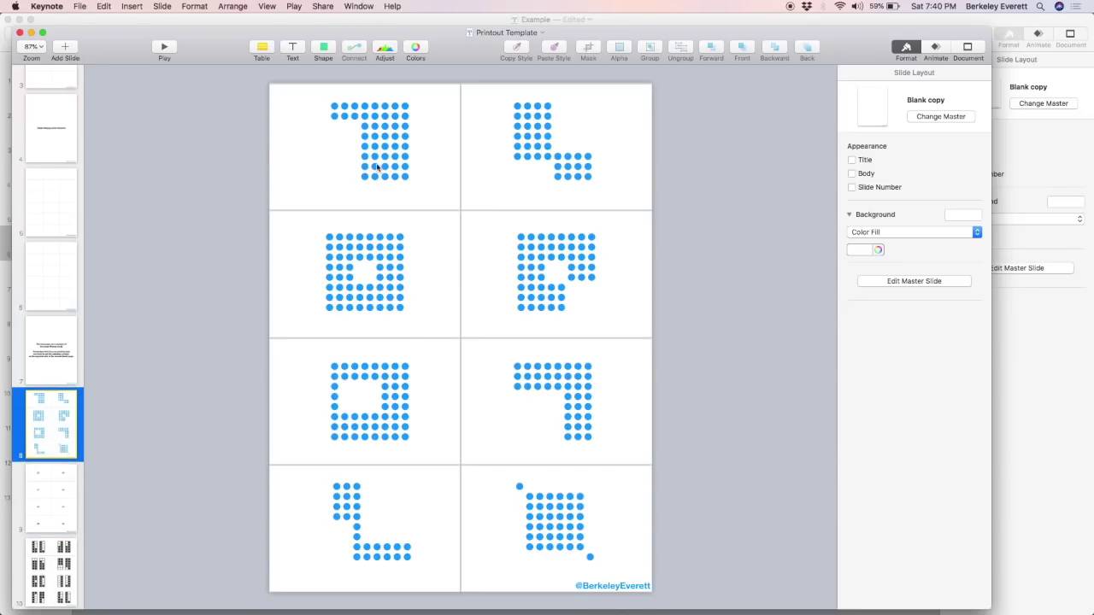
pyautogui.click(50, 554)
pyautogui.scroll(-6, 51, 554)
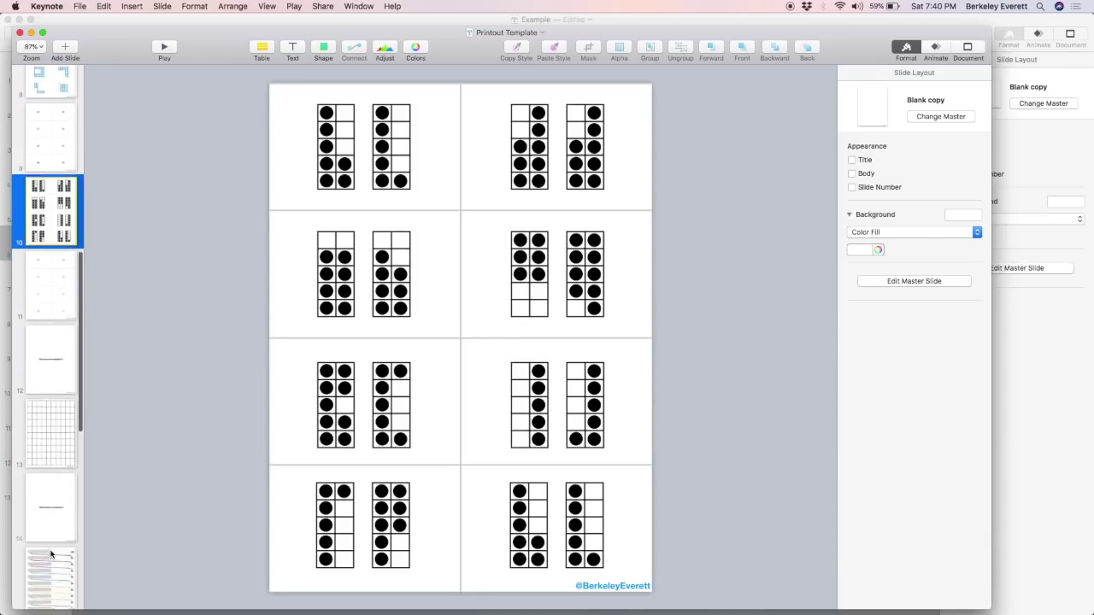
# - Examine the blank table grid on slide 13 and the finished game board on slide 17
pyautogui.click(48, 436)
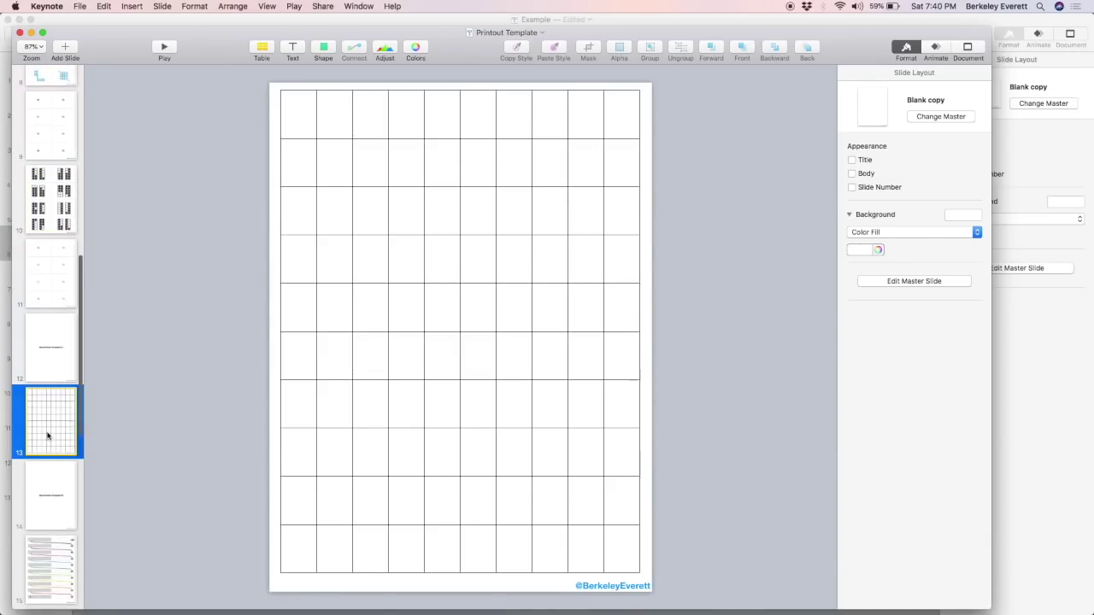
pyautogui.scroll(-8, 49, 436)
pyautogui.click(52, 391)
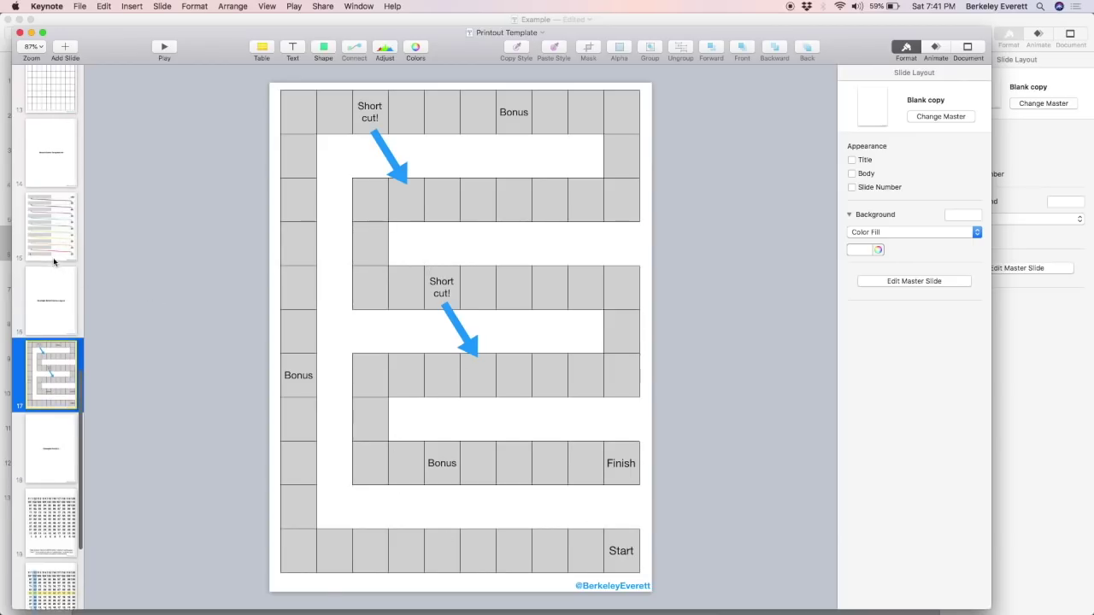
pyautogui.scroll(4, 62, 272)
# - Merge cells B2 through B10 of the table grid on slide 13
pyautogui.click(48, 206)
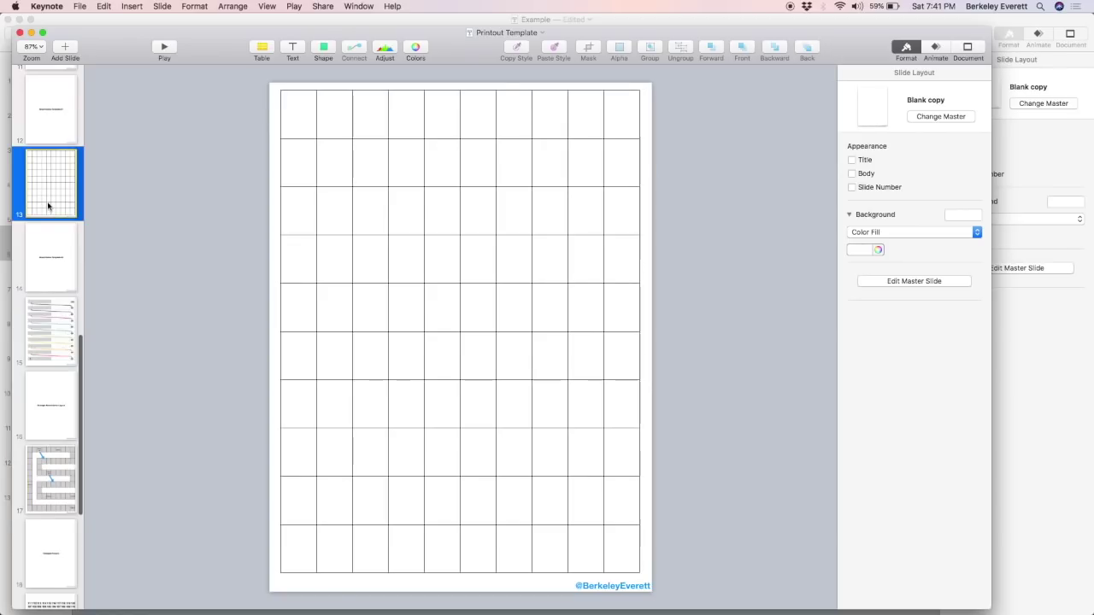
pyautogui.click(379, 228)
pyautogui.click(334, 171)
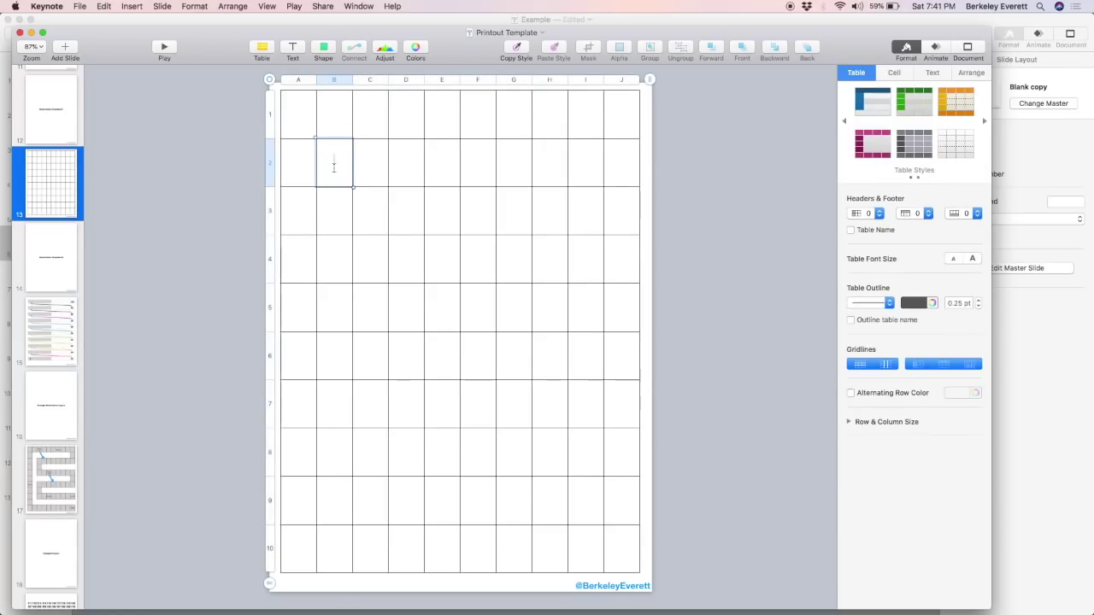
pyautogui.keyDown('shift'); pyautogui.click(334, 554); pyautogui.keyUp('shift')
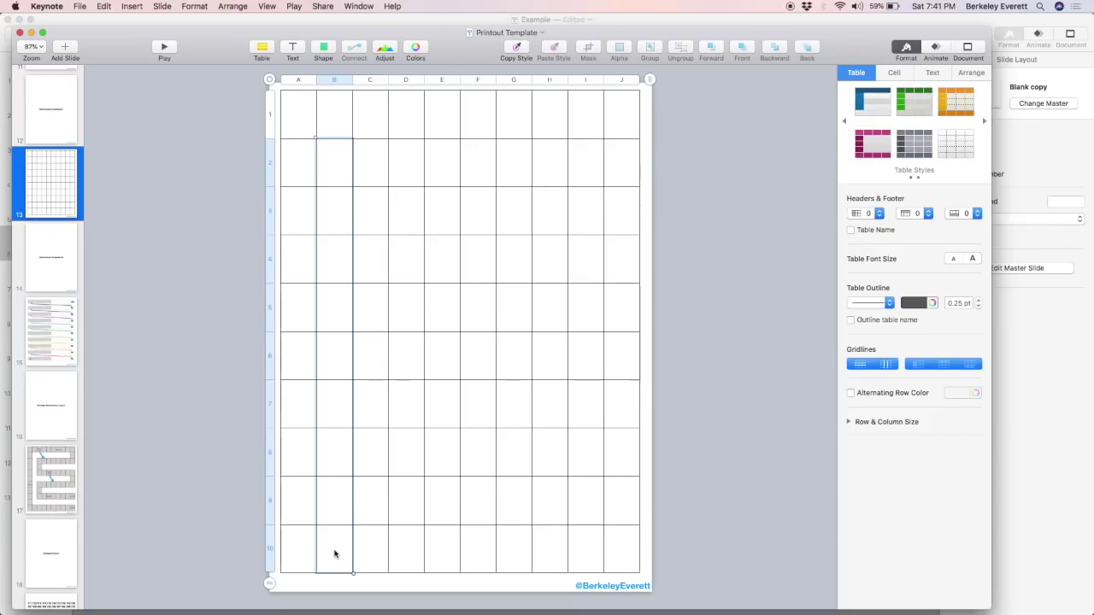
pyautogui.rightClick(334, 506)
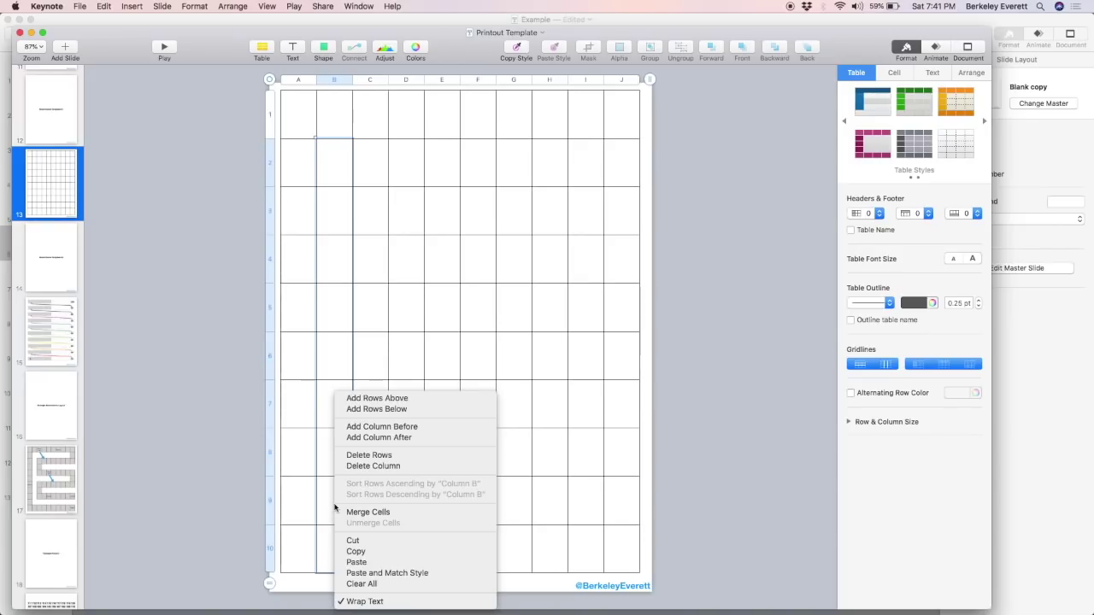
pyautogui.click(389, 512)
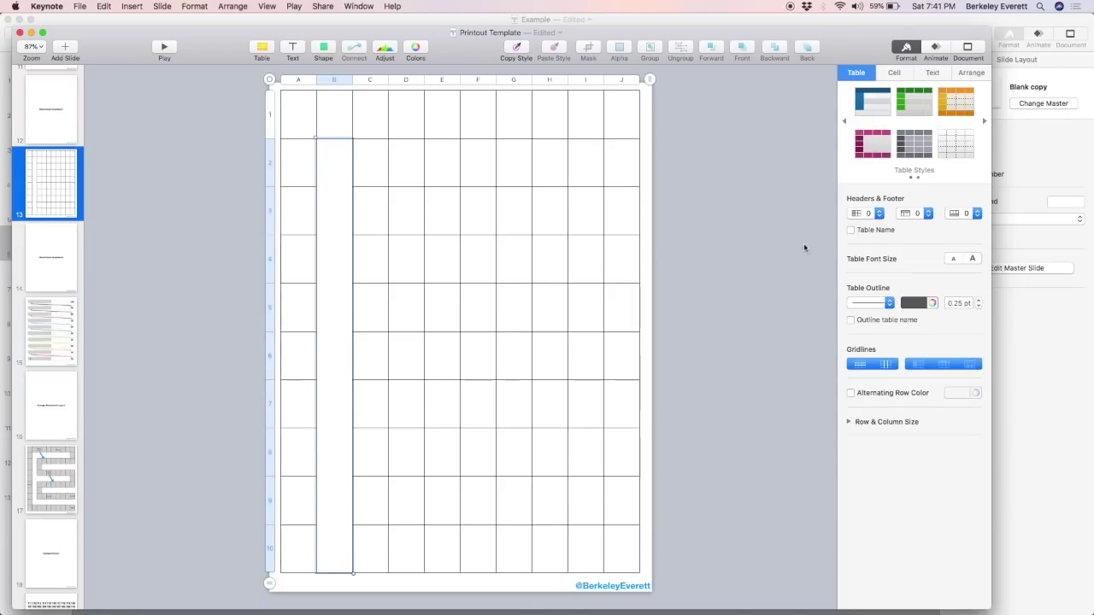
# - Color the bottom border of the merged column B cell white
pyautogui.click(903, 75)
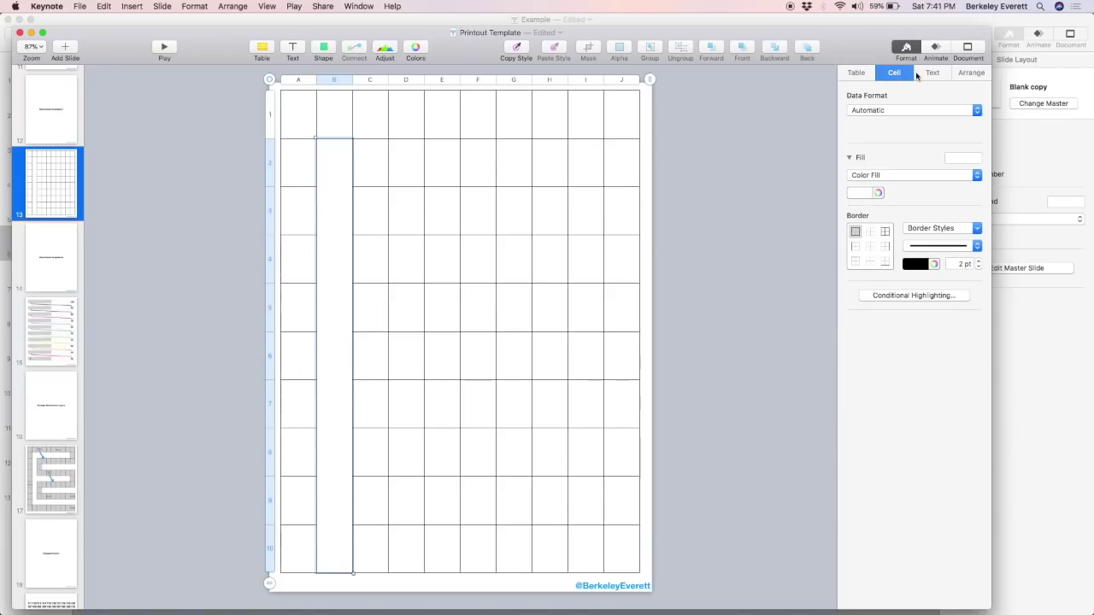
pyautogui.click(880, 264)
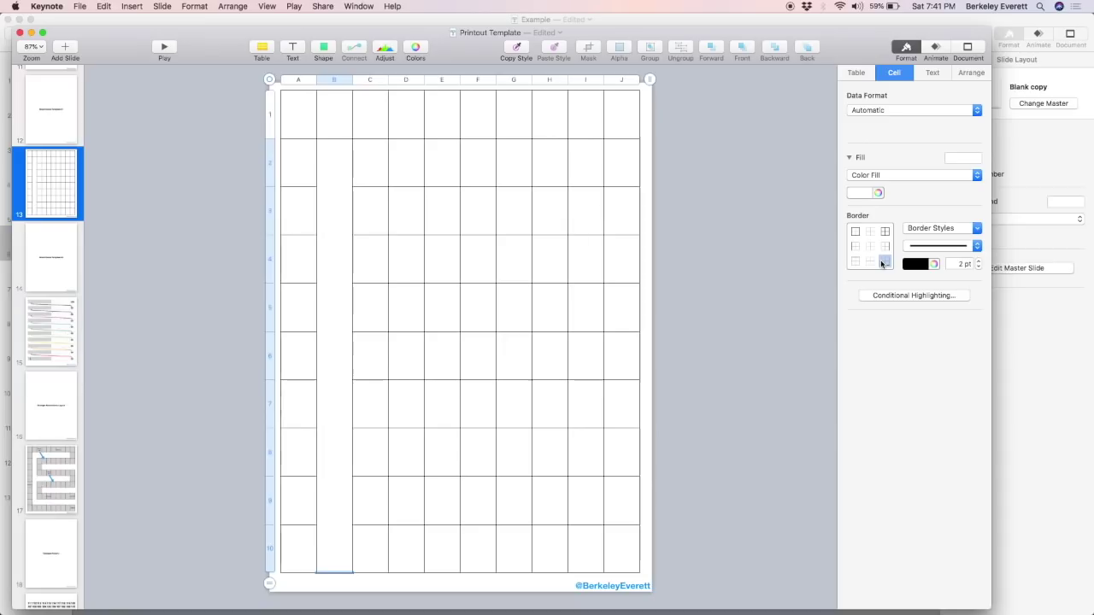
pyautogui.click(924, 267)
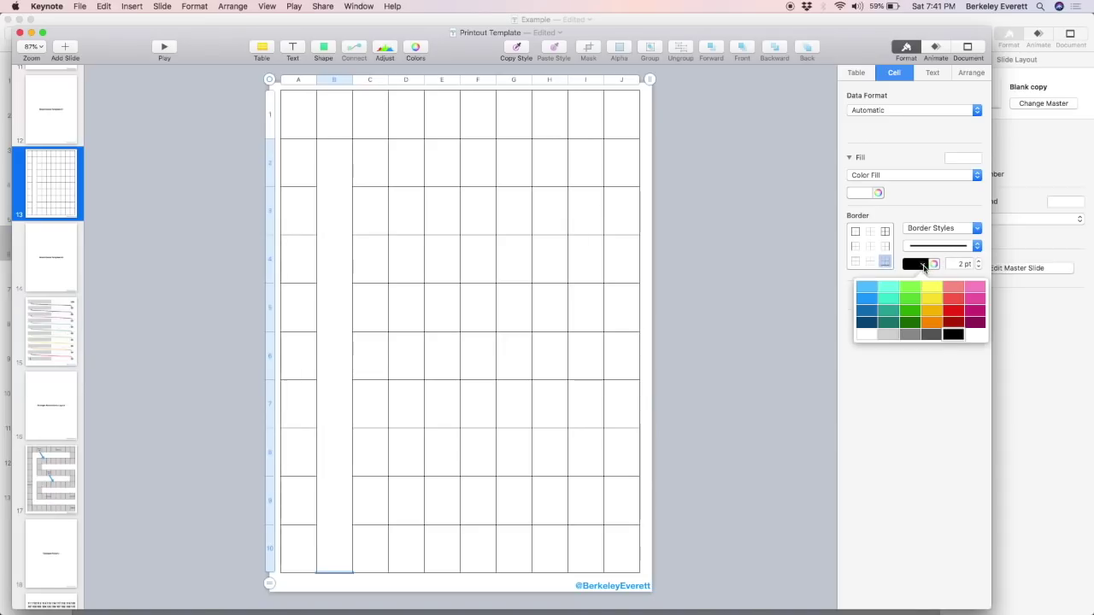
pyautogui.click(868, 336)
pyautogui.click(412, 494)
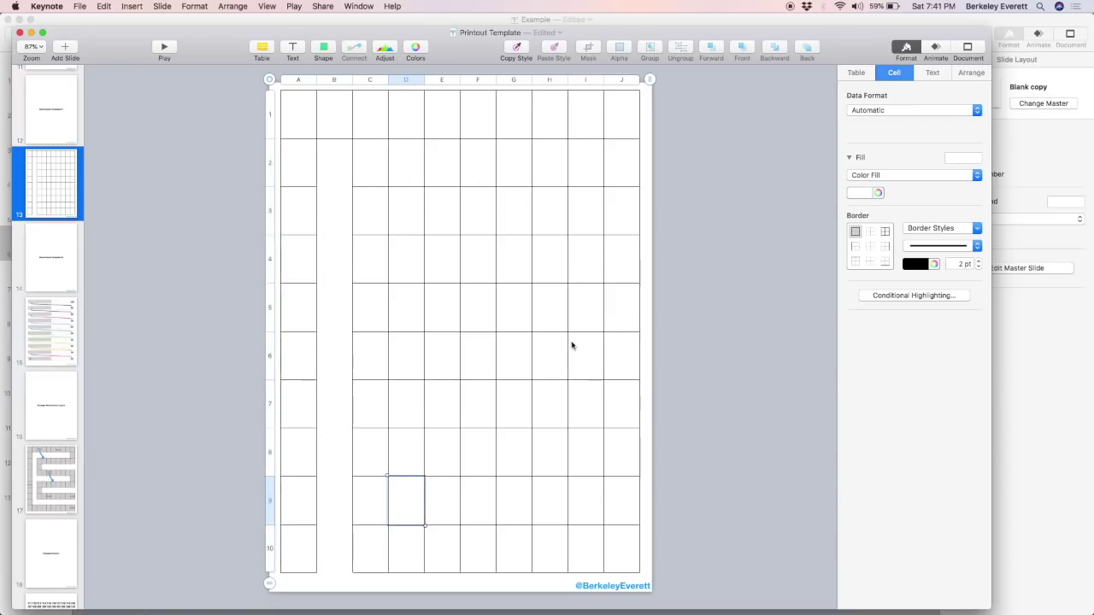
# - Fill all ten cells of column A with light gray
pyautogui.click(303, 129)
pyautogui.moveTo(303, 128); pyautogui.dragTo(295, 542)
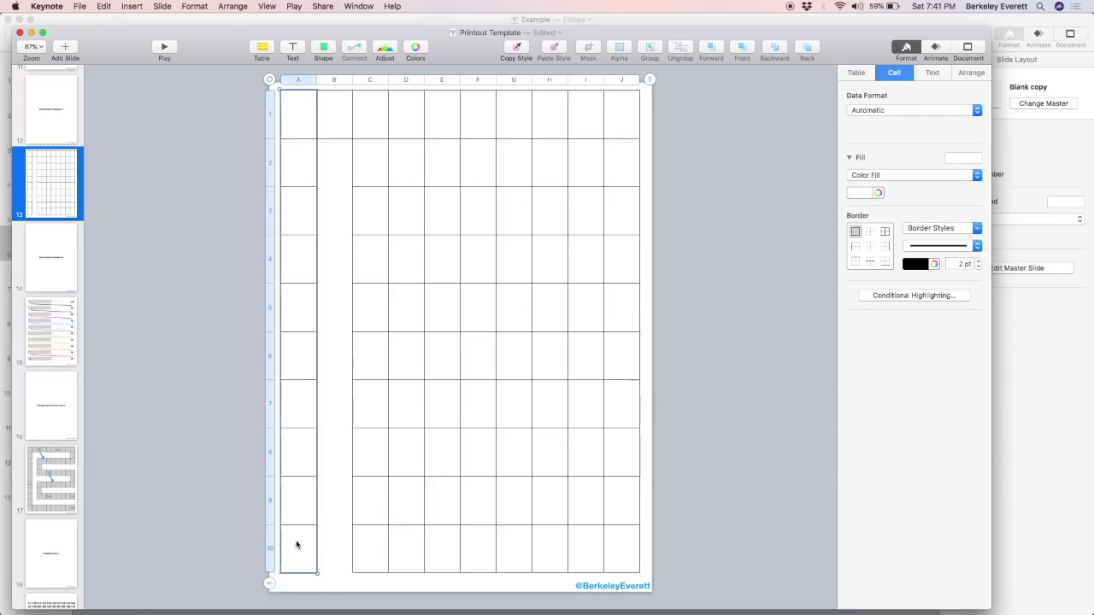
pyautogui.click(859, 192)
pyautogui.click(828, 267)
pyautogui.click(485, 379)
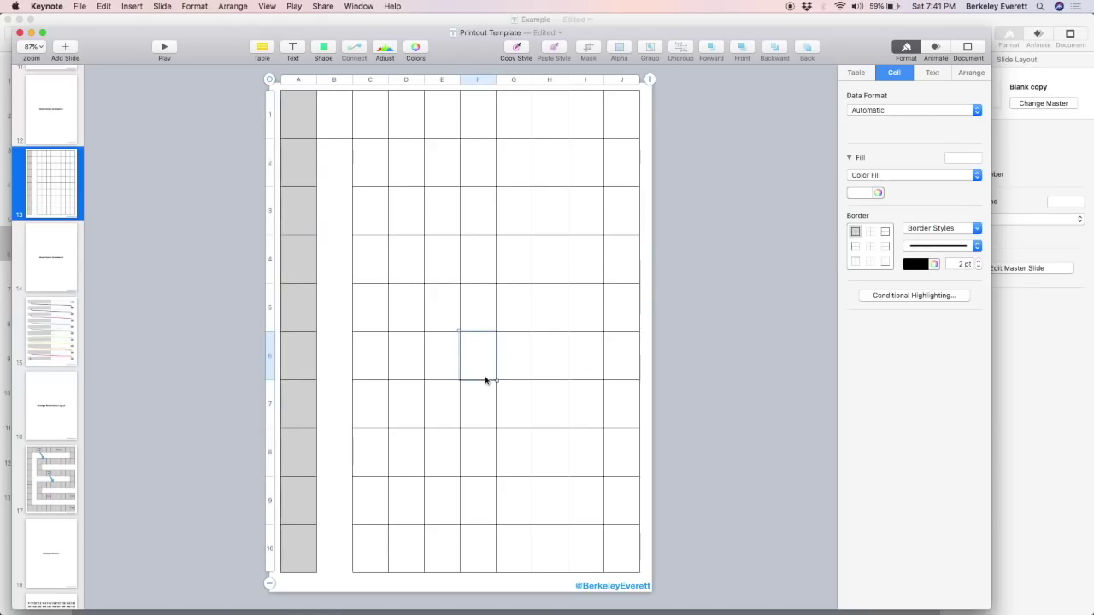
# - Check the game board on slide 17, and undo the fill, border and merge edits to the slide 13 table
pyautogui.click(57, 450)
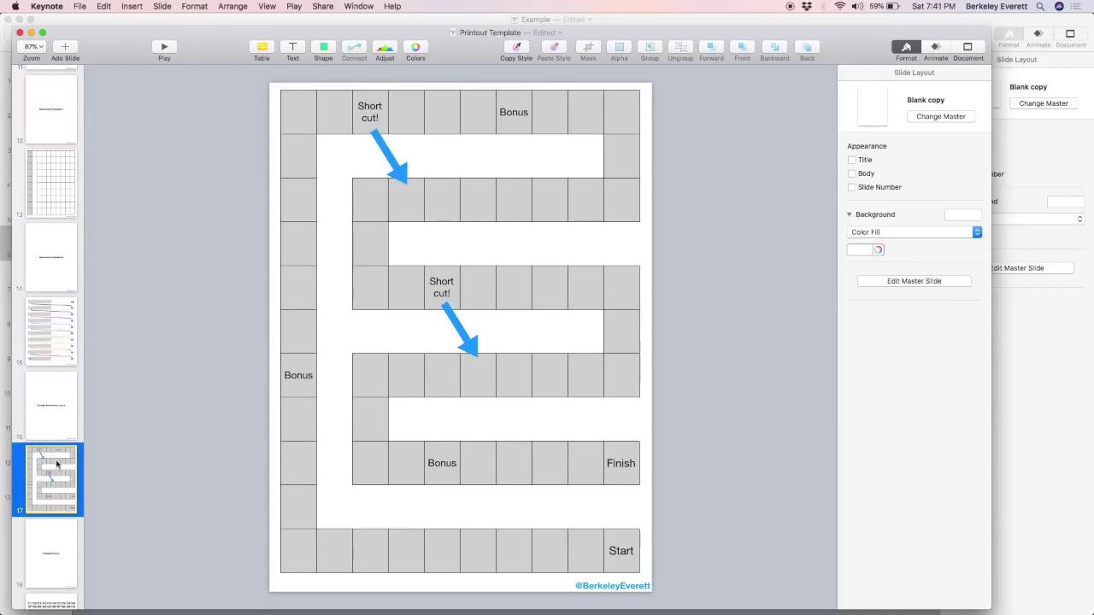
pyautogui.click(53, 217)
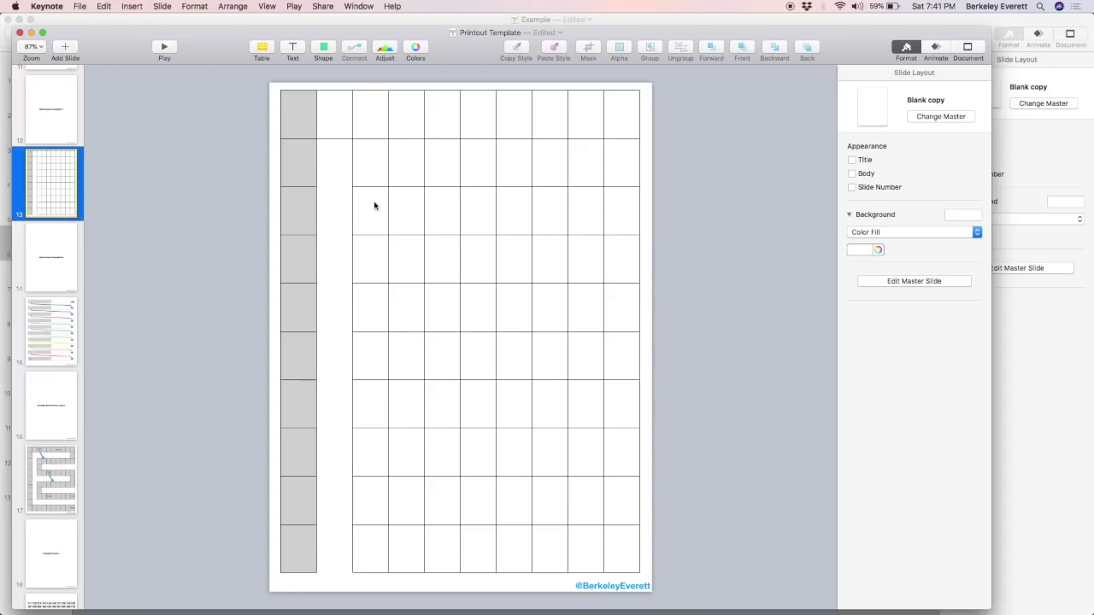
pyautogui.press('super+z')
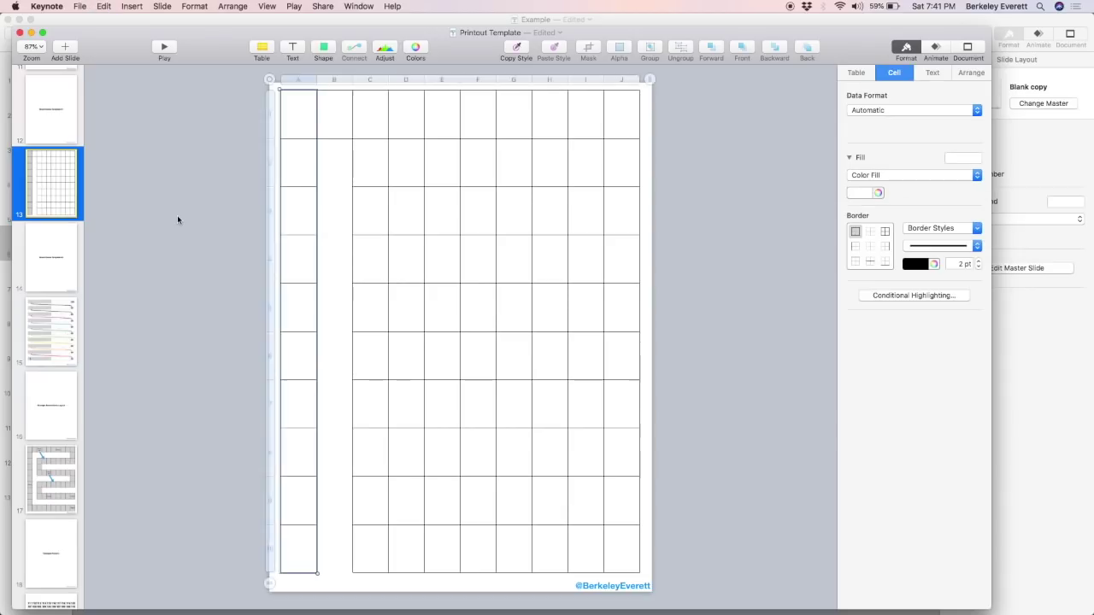
pyautogui.click(177, 220)
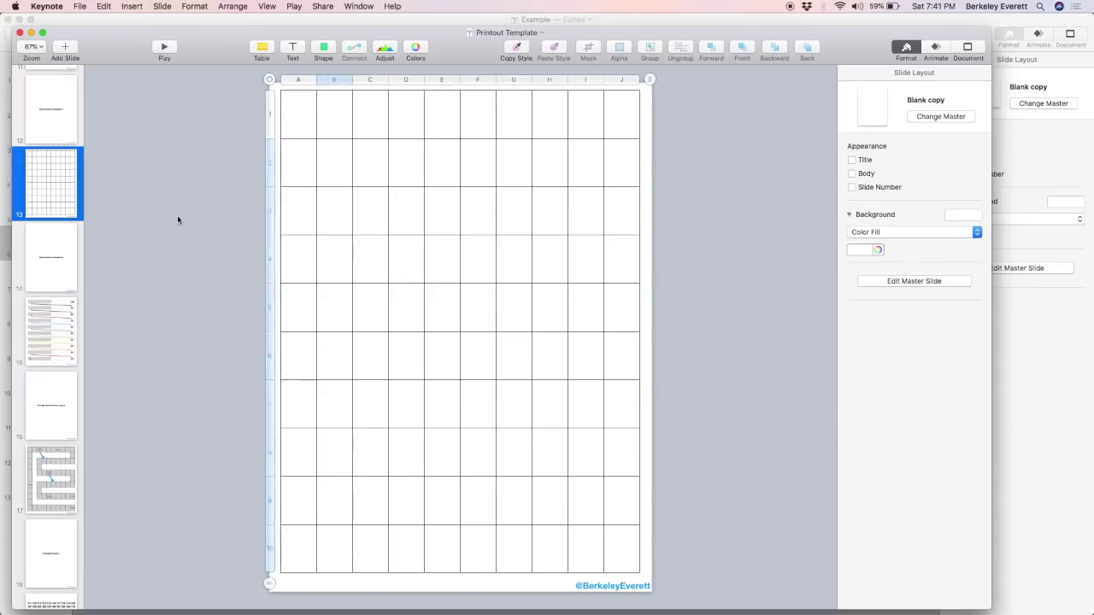
# - Duplicate slide 13 with the blank table grid and compare the original with its copy
pyautogui.press('super+d')
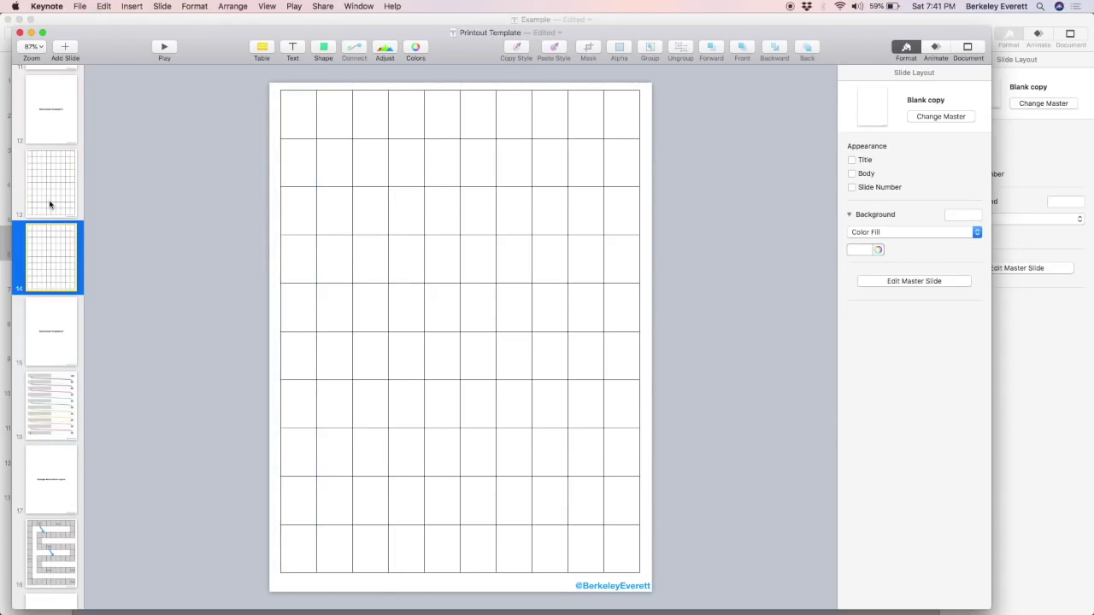
pyautogui.click(57, 195)
pyautogui.click(58, 247)
pyautogui.click(54, 208)
# - Duplicate the presentation file, name the copy "Printout Template test 1", and return to the original Printout Template
pyautogui.click(78, 6)
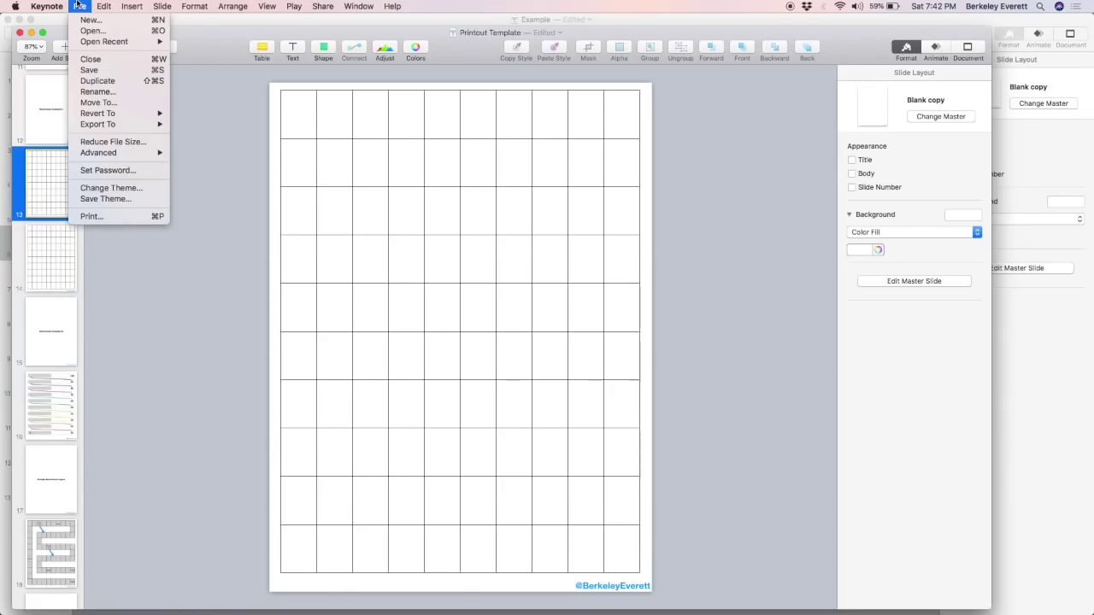
pyautogui.click(109, 80)
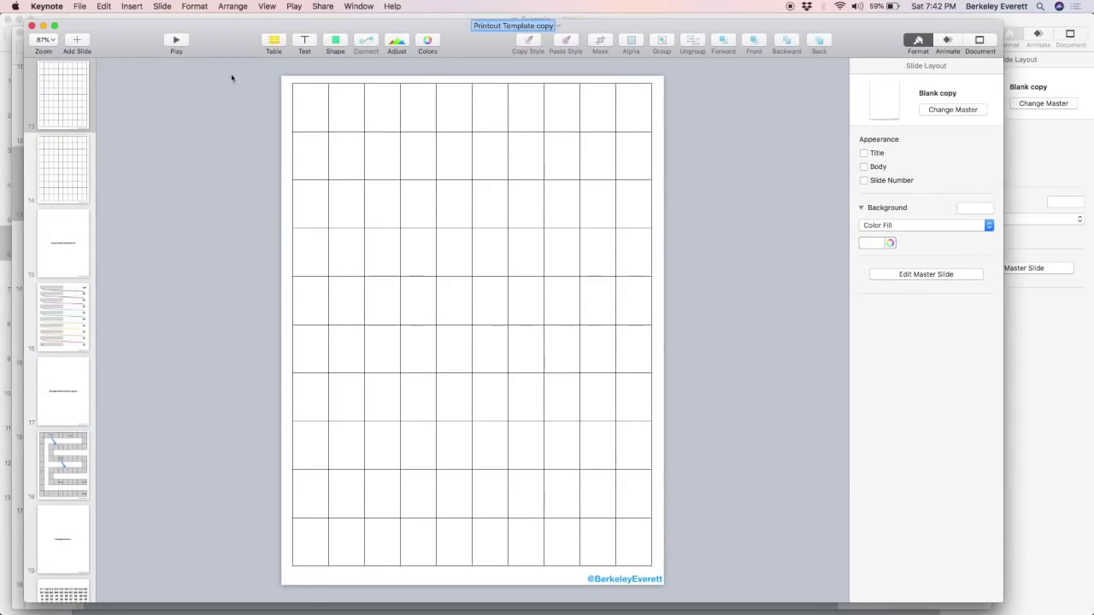
pyautogui.doubleClick(544, 26)
pyautogui.write('test 1')
pyautogui.press('Return')
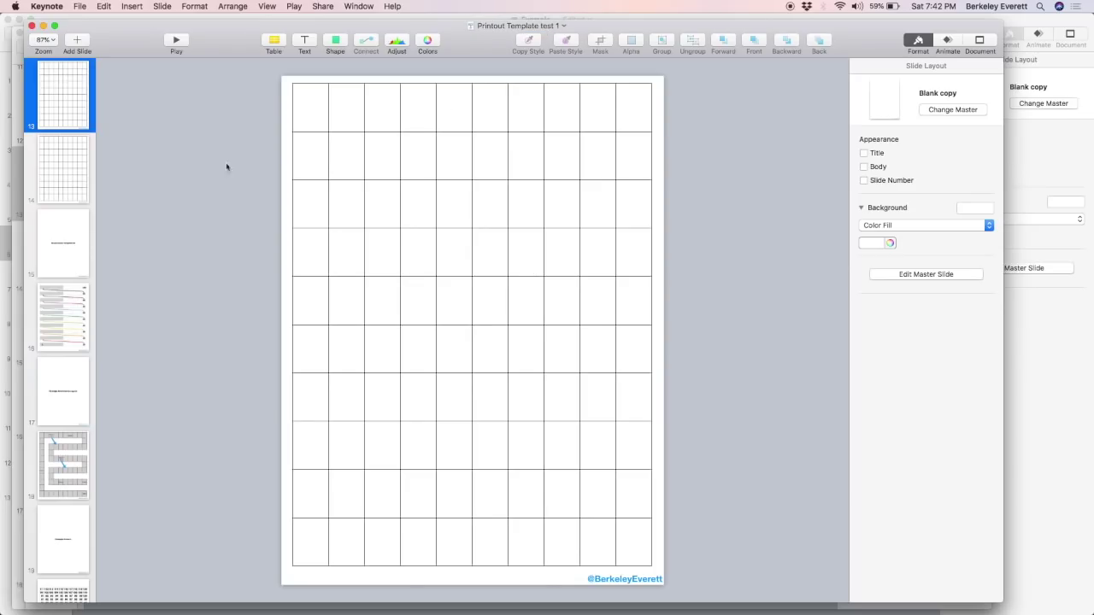
pyautogui.doubleClick(113, 47)
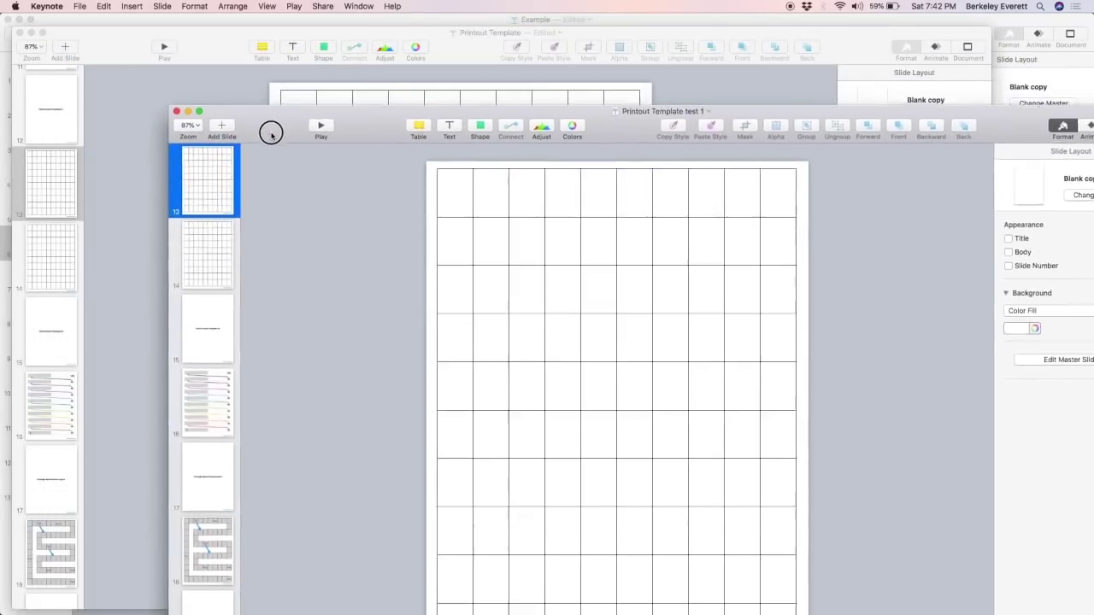
# - On slide 21's hundreds chart, move the blue bar over the 5–115 column and the yellow bar over the 71–80 row, and check slide 22
pyautogui.scroll(-10, 63, 311)
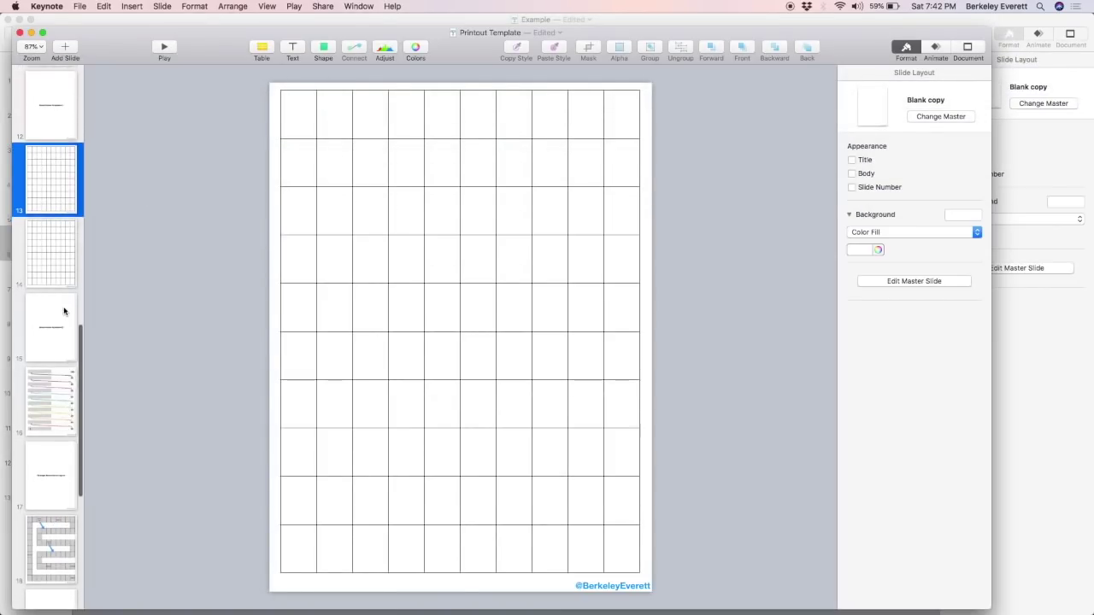
pyautogui.click(53, 332)
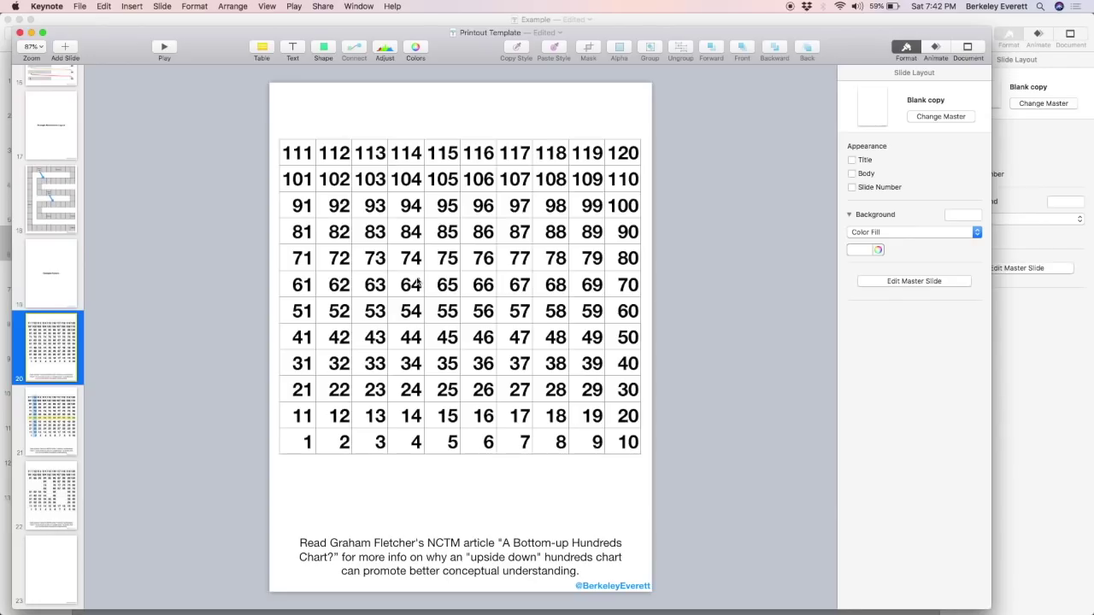
pyautogui.click(43, 418)
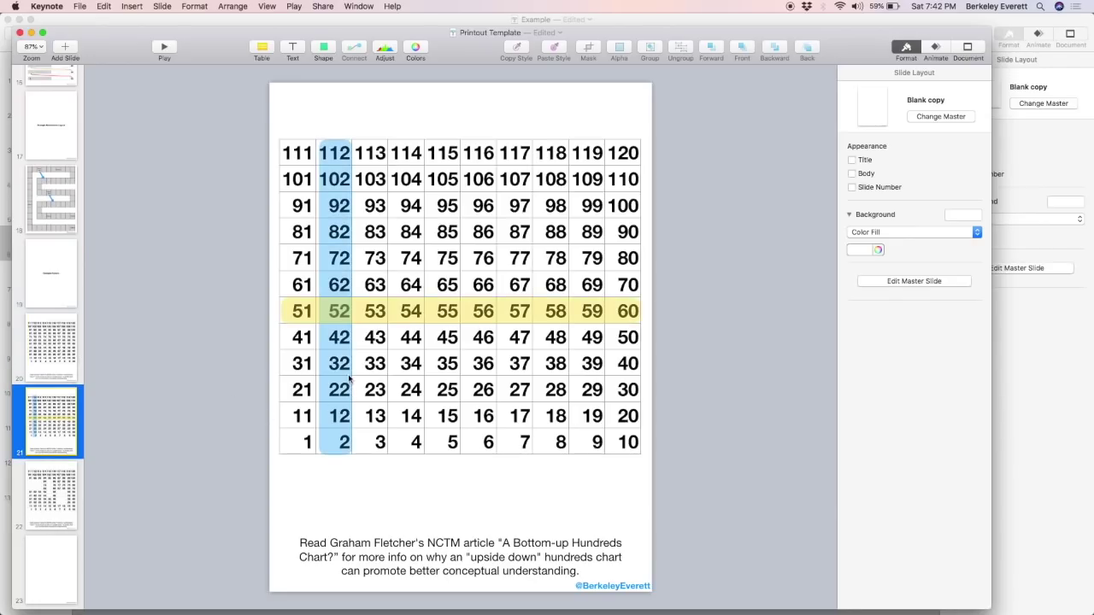
pyautogui.moveTo(341, 377); pyautogui.dragTo(448, 377)
pyautogui.moveTo(521, 311); pyautogui.dragTo(525, 261)
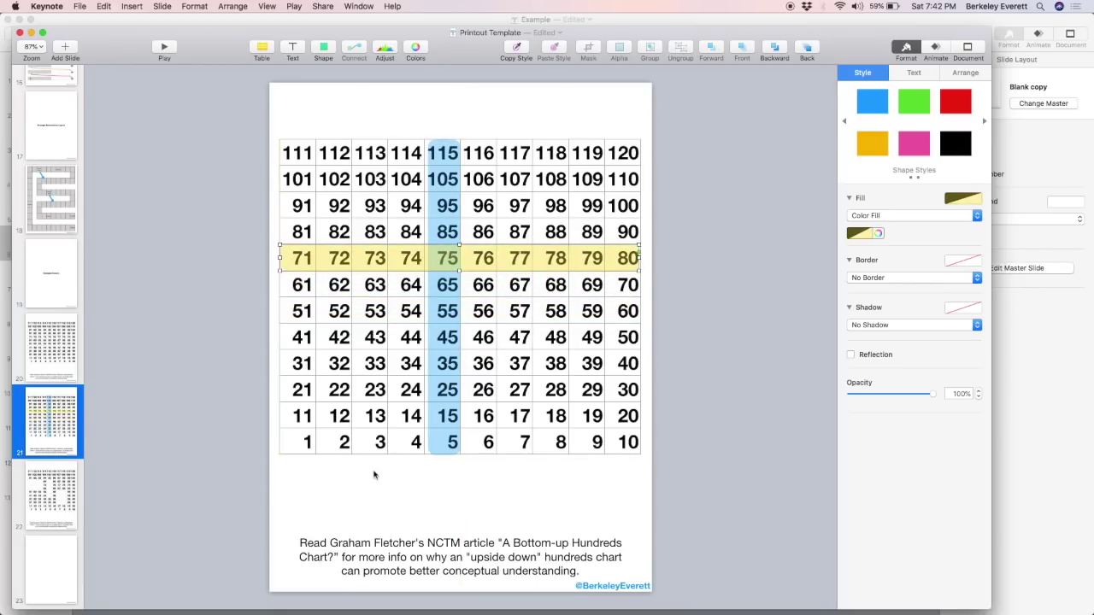
pyautogui.click(49, 497)
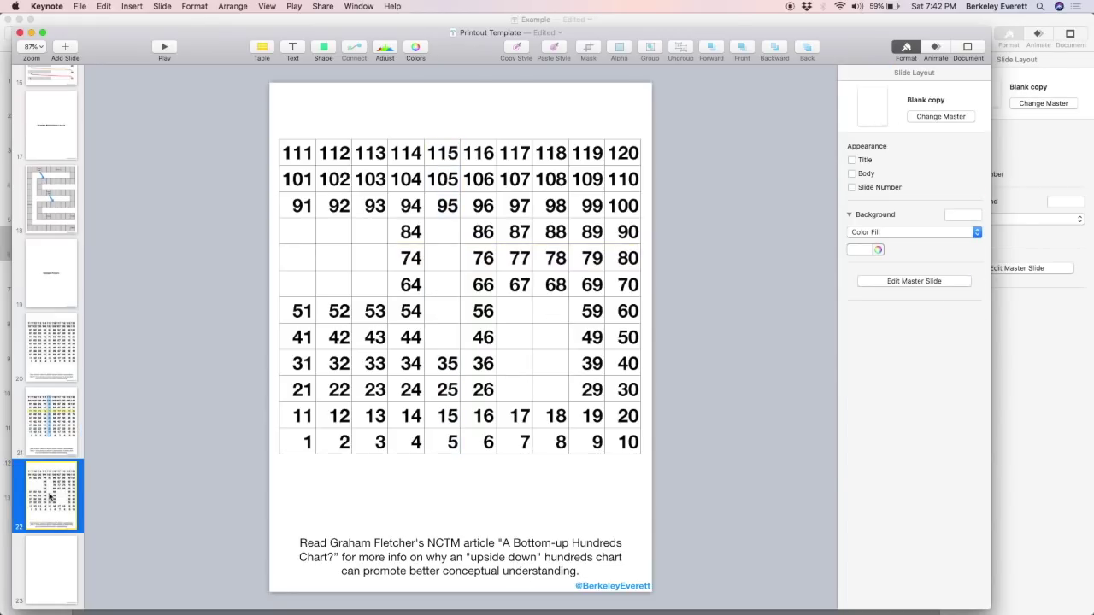
pyautogui.scroll(5, 50, 497)
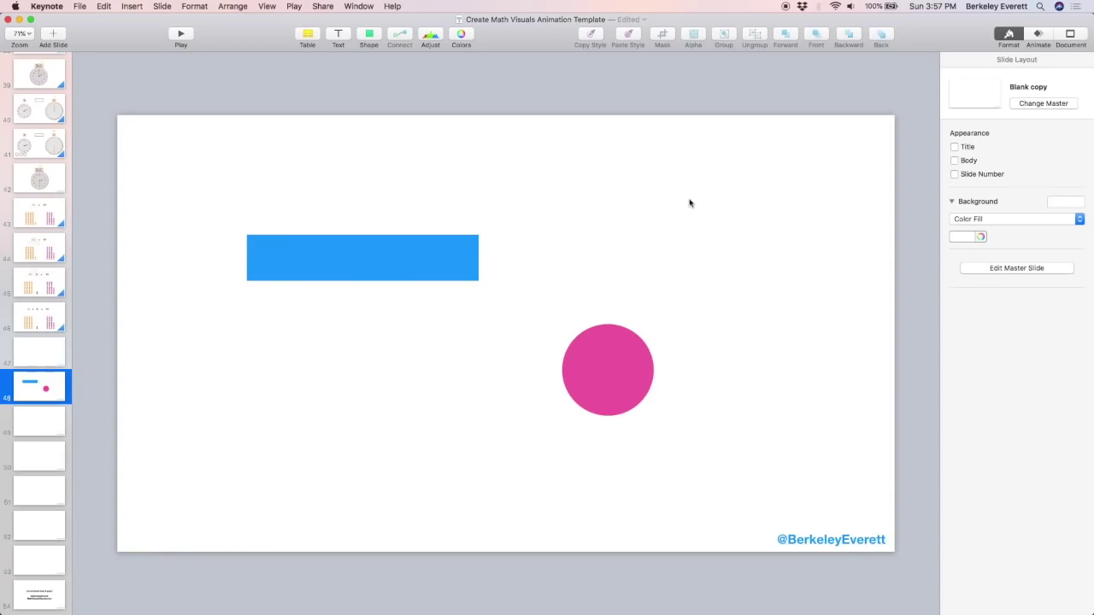
# - Add a Magic Move transition to slide 48 of the Create Math Visuals Animation Template
pyautogui.click(1037, 35)
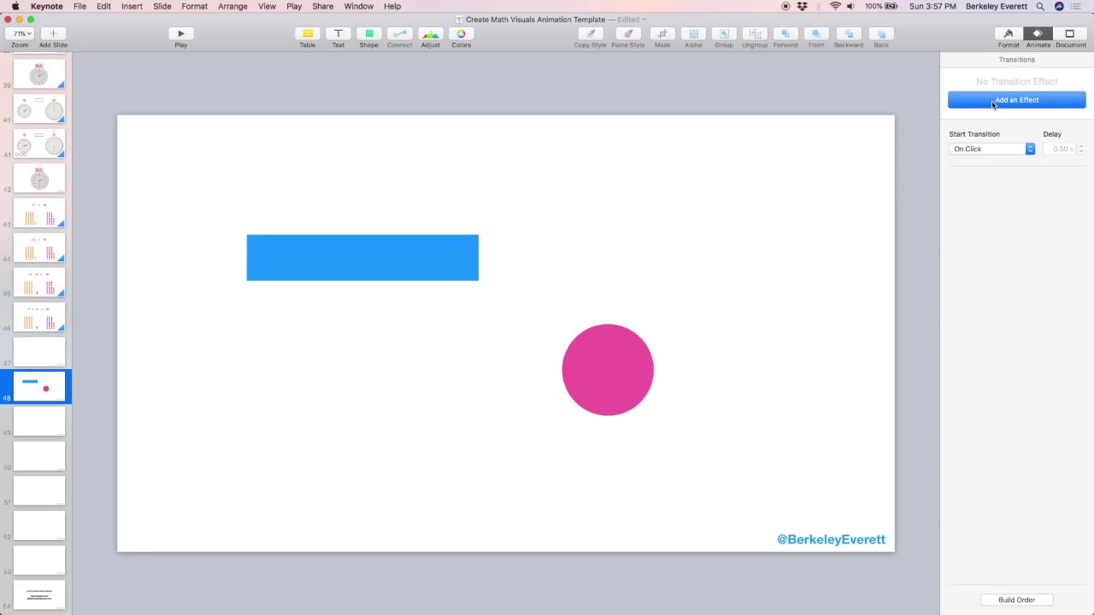
pyautogui.click(988, 101)
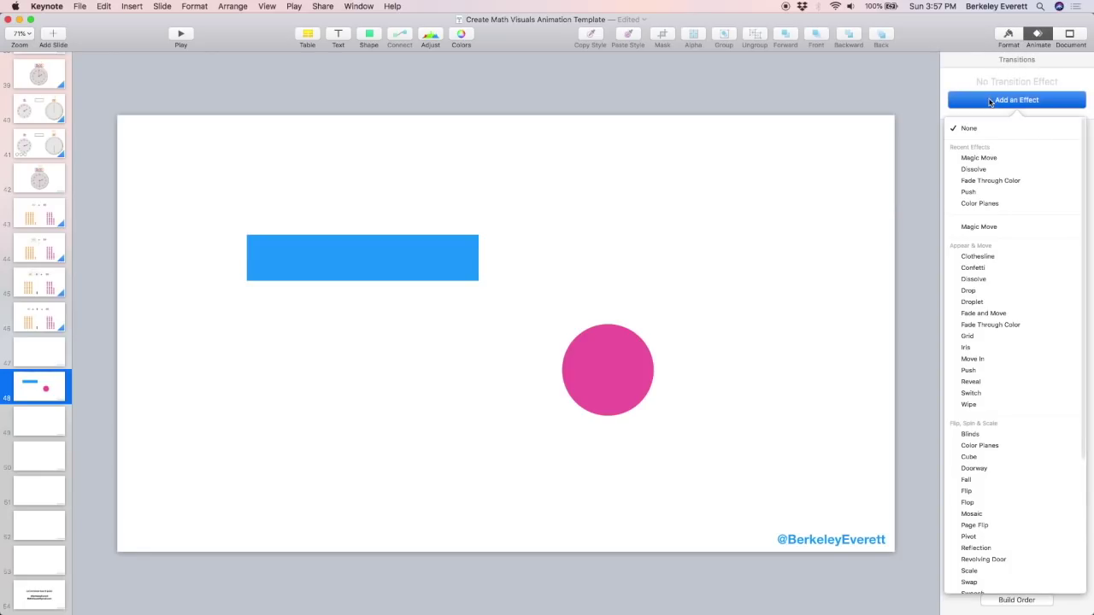
pyautogui.click(978, 158)
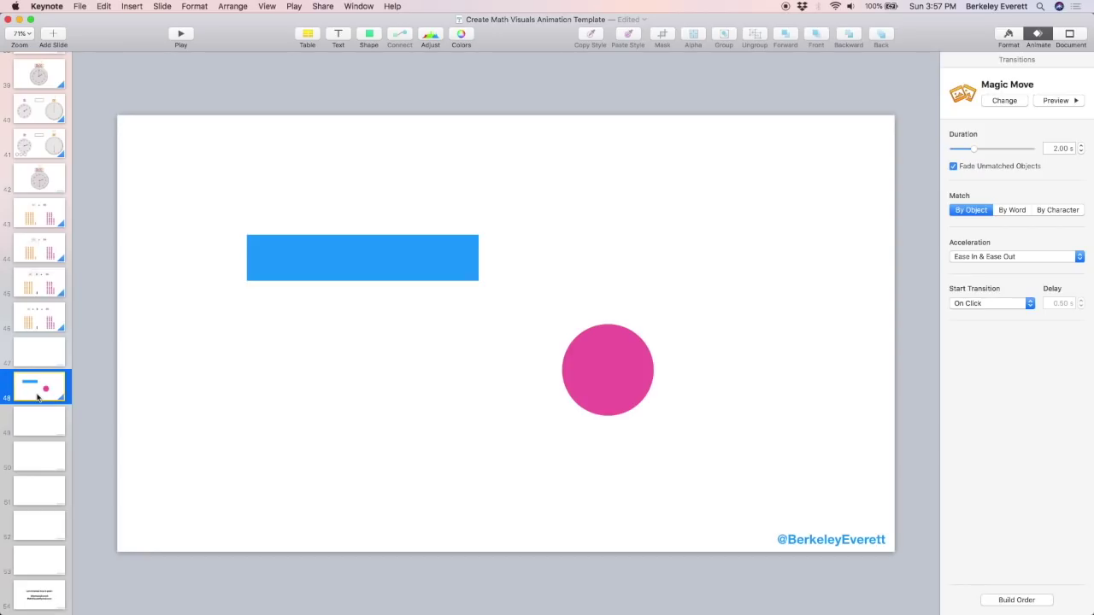
# - Duplicate slide 48 and, on the copy, move the blue rectangle to the slide's lower right and the pink circle to its upper left
pyautogui.press('super+d')
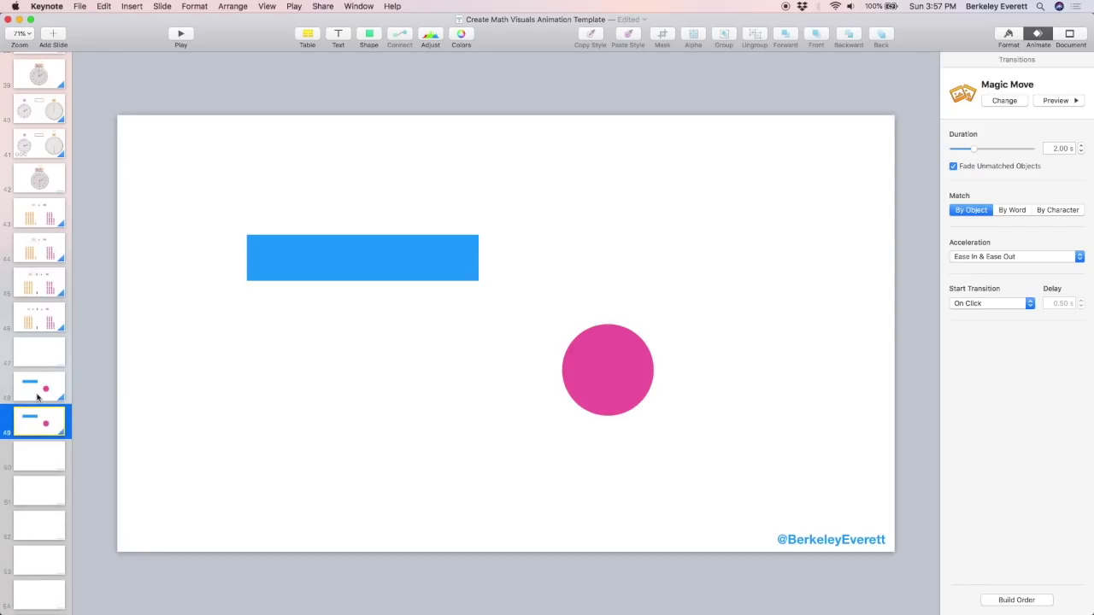
pyautogui.moveTo(353, 266); pyautogui.dragTo(662, 412)
pyautogui.moveTo(598, 367); pyautogui.dragTo(315, 265)
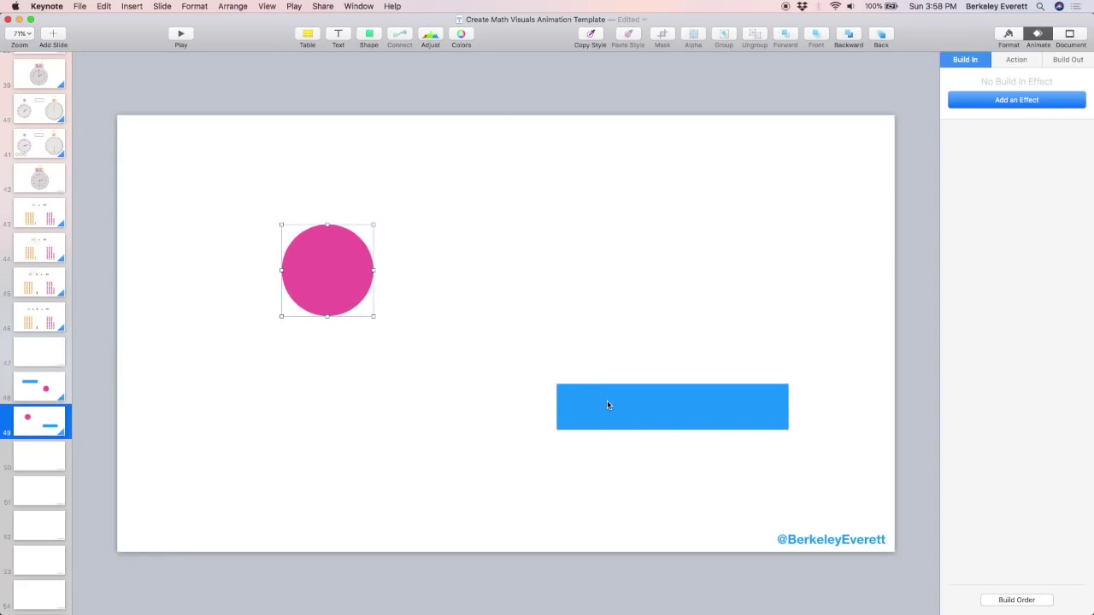
# - Recolor the rectangle on slide 49 red and the circle yellow using the preset shape styles
pyautogui.click(607, 406)
pyautogui.click(1004, 36)
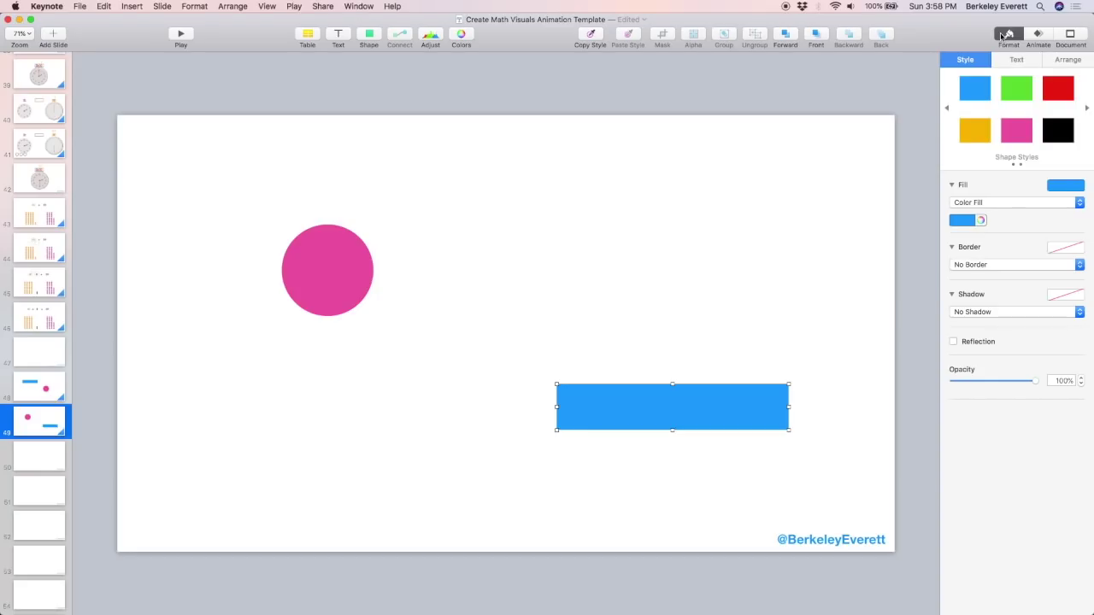
pyautogui.click(1054, 92)
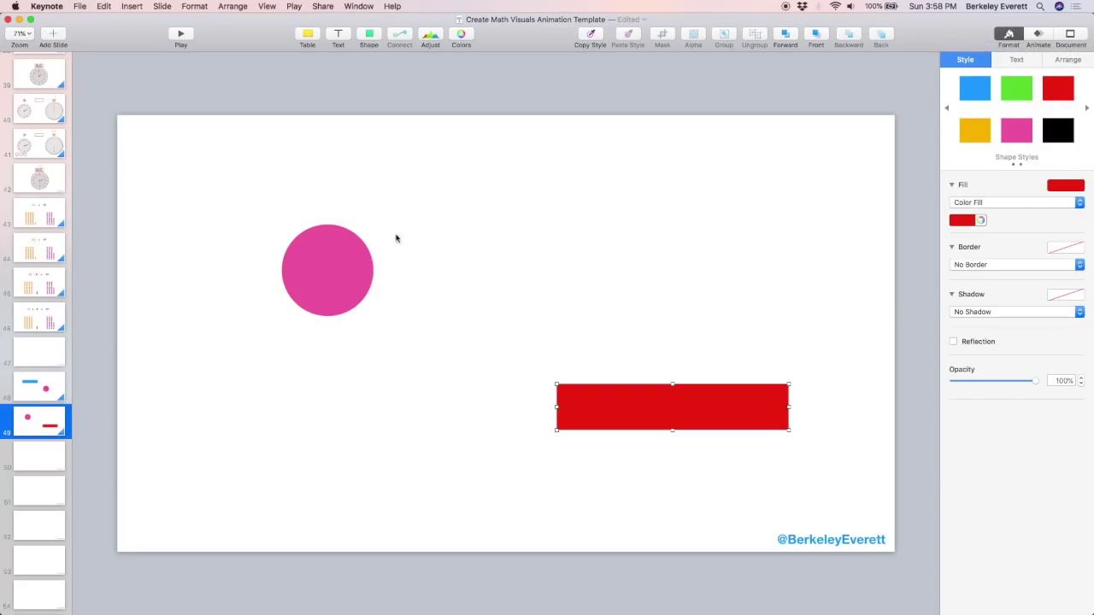
pyautogui.click(342, 256)
pyautogui.click(972, 131)
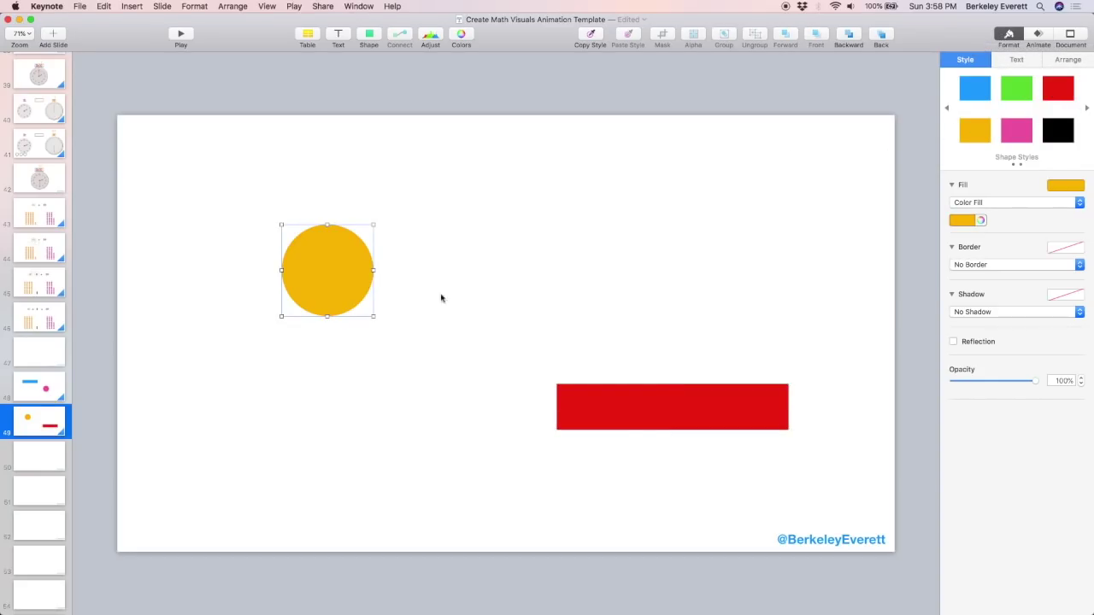
# - Enlarge the yellow circle on slide 49 and shrink the red rectangle to a thin bar about half as long
pyautogui.moveTo(374, 316); pyautogui.dragTo(430, 373)
pyautogui.click(689, 419)
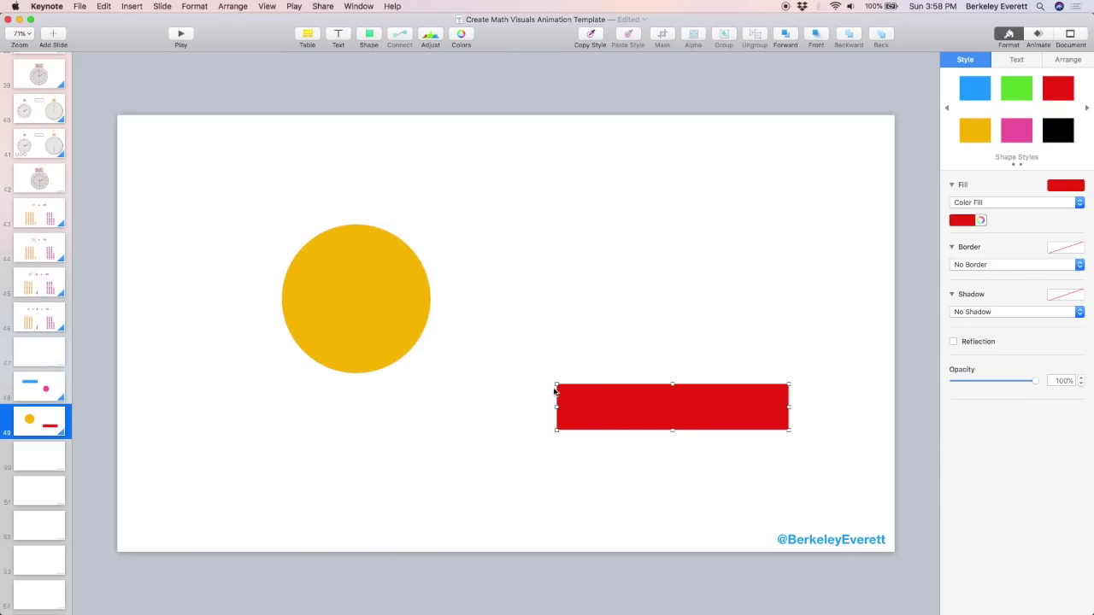
pyautogui.moveTo(555, 390); pyautogui.dragTo(670, 420)
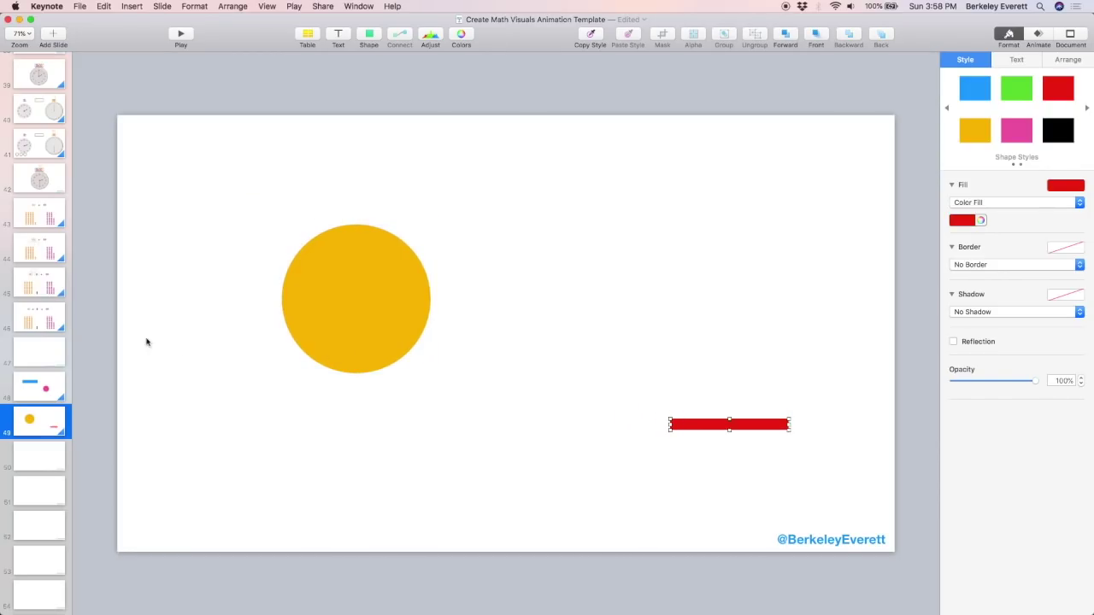
# - Preview the Magic Move transition from slide 48
pyautogui.click(45, 387)
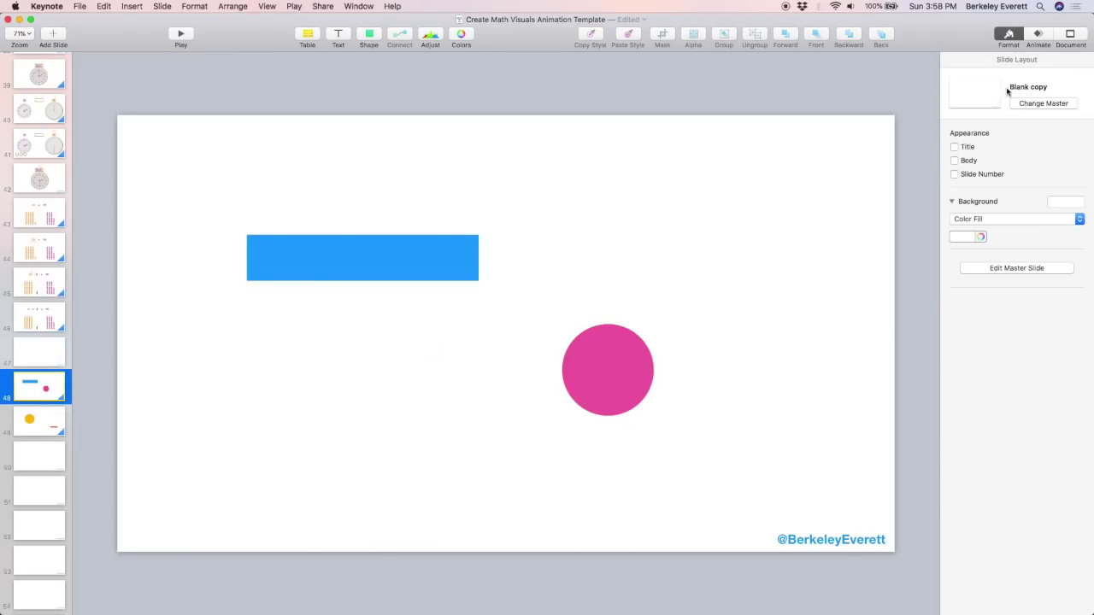
pyautogui.click(1038, 36)
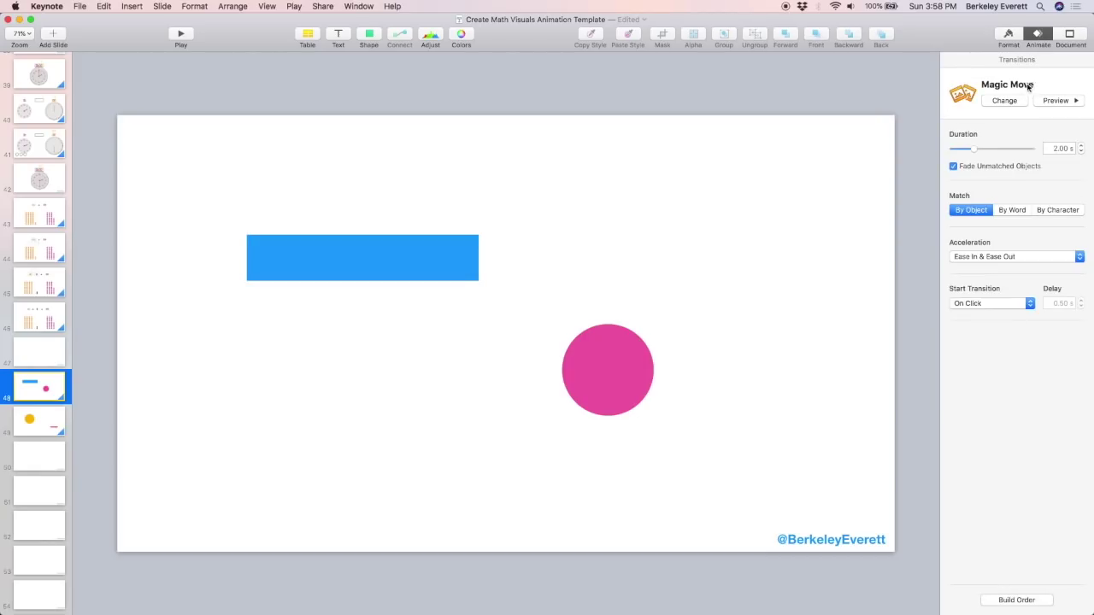
pyautogui.click(1073, 102)
pyautogui.click(1064, 102)
# - Paste the "40" text box onto slide 48, place it in the slide's upper right area, and set its font size to 80
pyautogui.press('super+v')
pyautogui.moveTo(506, 337); pyautogui.dragTo(708, 193)
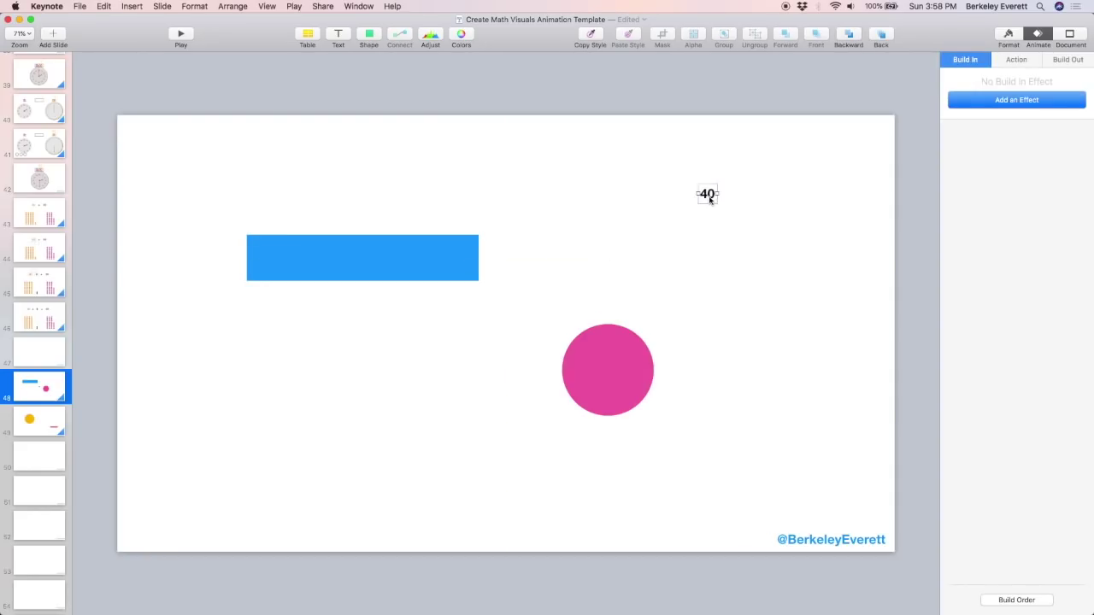
pyautogui.click(1008, 37)
pyautogui.doubleClick(1058, 186)
pyautogui.write('80')
pyautogui.press('Return')
pyautogui.click(764, 242)
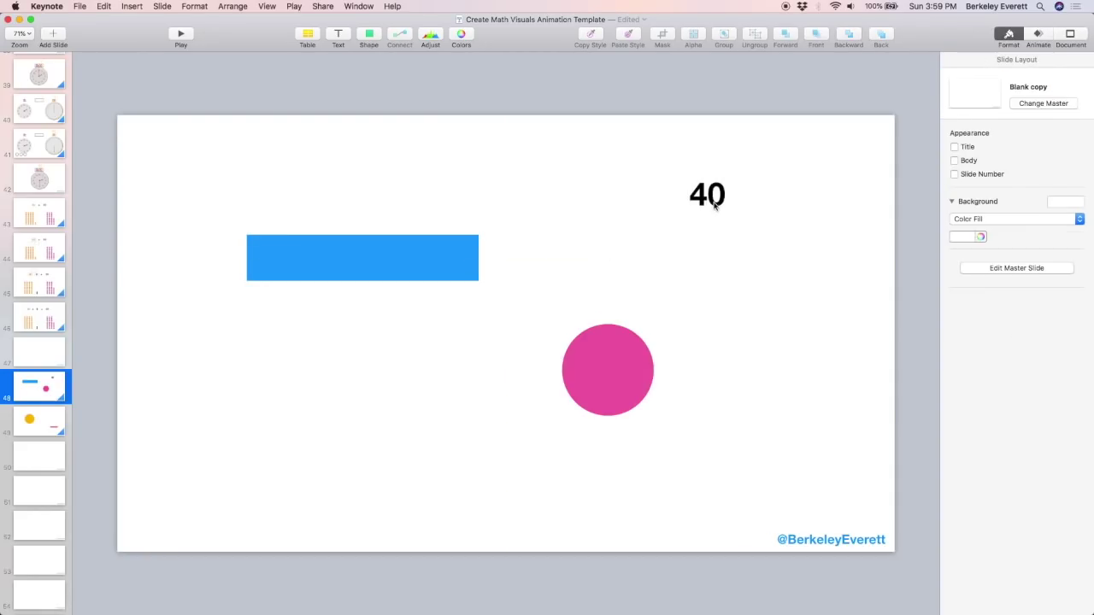
# - Place a copy of the "40" text box just to its right and change the copy's text to 8
pyautogui.moveTo(710, 200); pyautogui.dragTo(782, 200)
pyautogui.doubleClick(787, 197)
pyautogui.write('8')
pyautogui.click(808, 234)
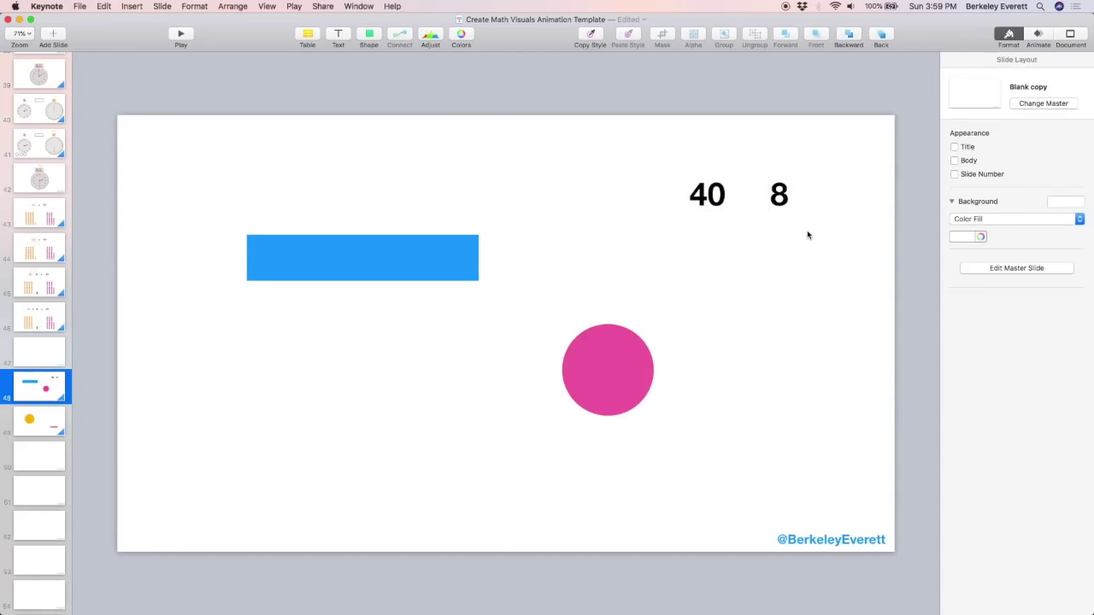
# - Give the "8" text box a white color fill and place it over the zero of 40 to form 48
pyautogui.click(784, 203)
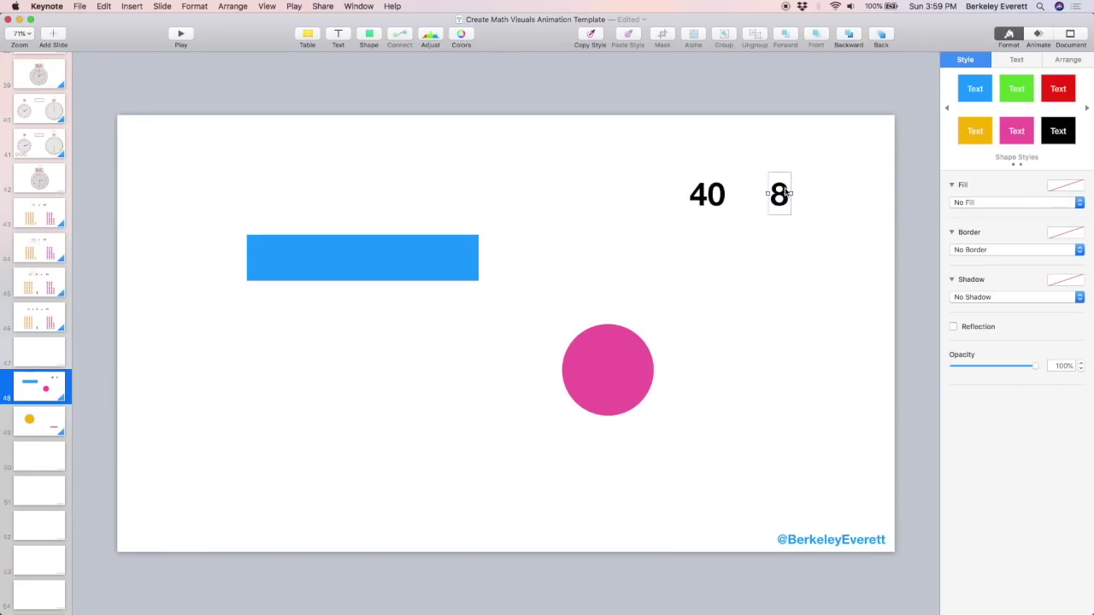
pyautogui.click(990, 205)
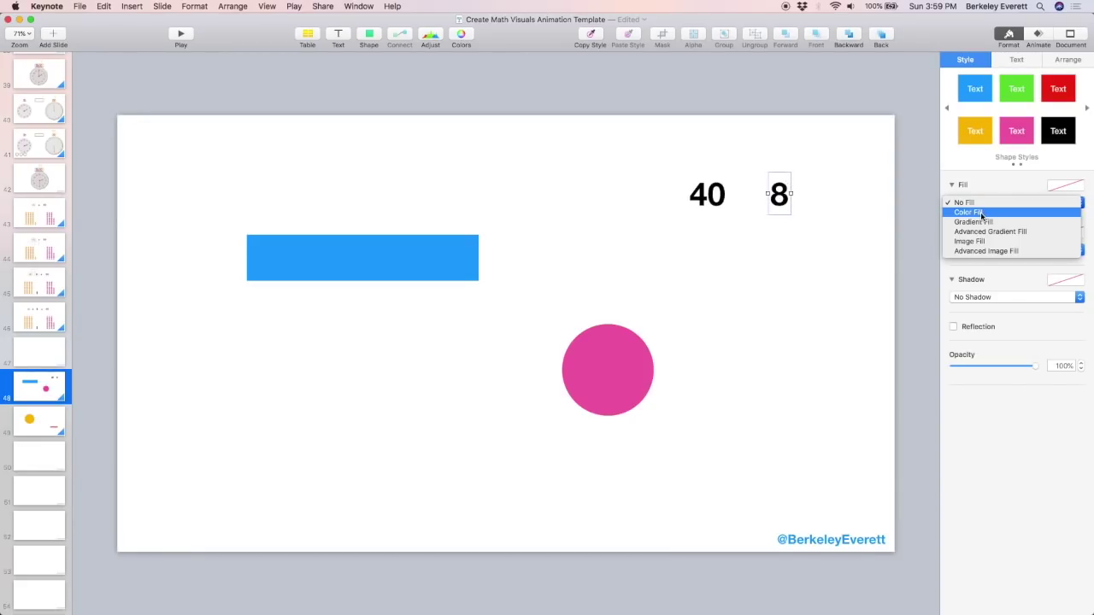
pyautogui.click(982, 213)
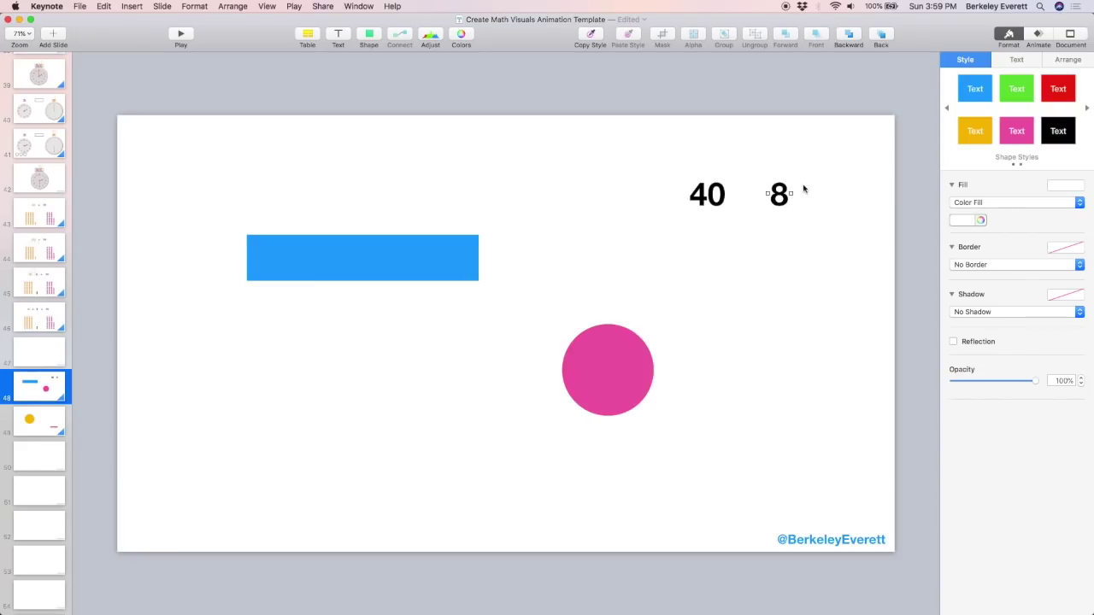
pyautogui.moveTo(777, 201); pyautogui.dragTo(717, 205)
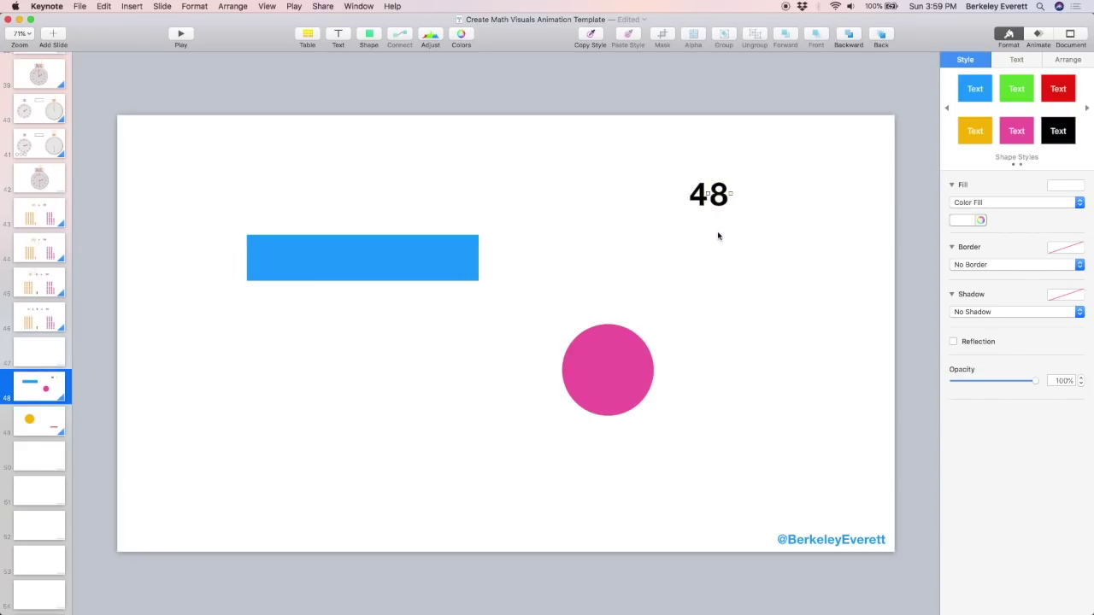
# - Copy the overlapping "40" and "8" text boxes from slide 48 and paste them onto slide 49
pyautogui.click(718, 235)
pyautogui.moveTo(654, 163); pyautogui.dragTo(757, 235)
pyautogui.press('super+c')
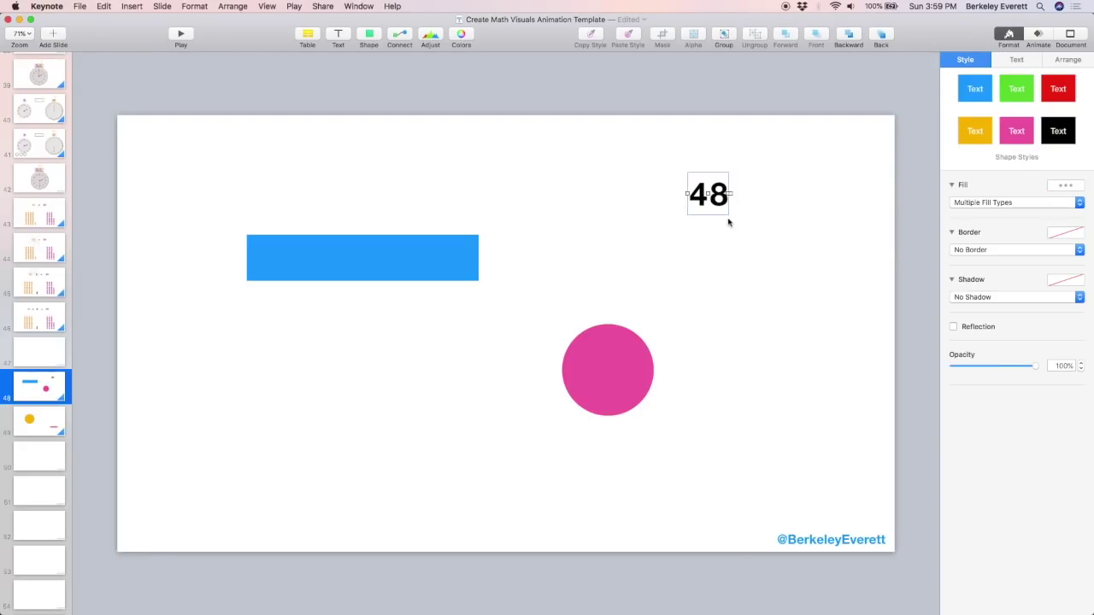
pyautogui.click(39, 428)
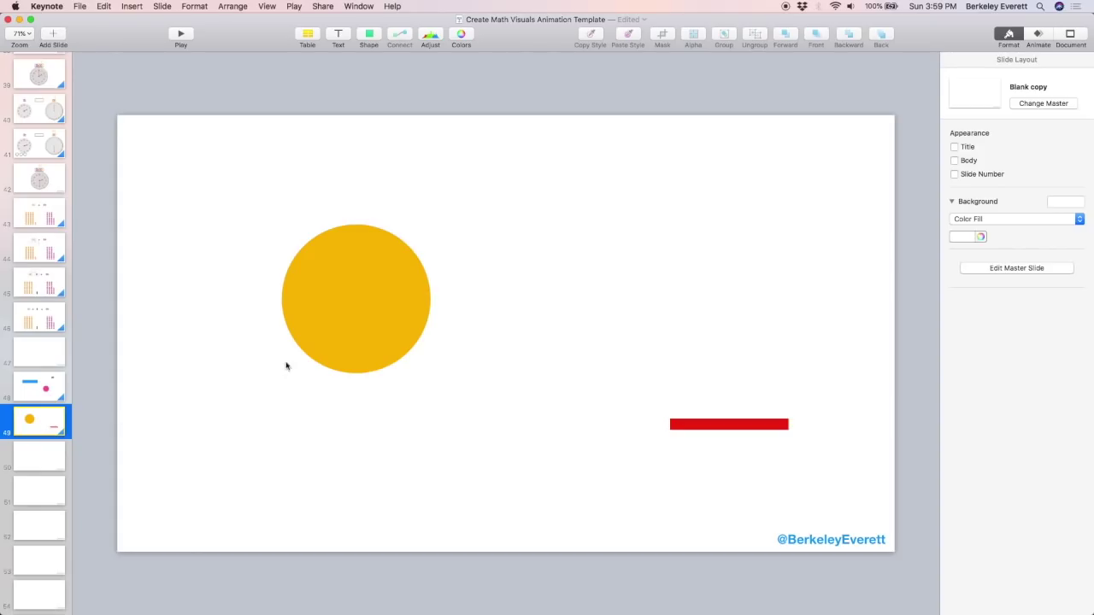
pyautogui.press('super+v')
pyautogui.click(689, 249)
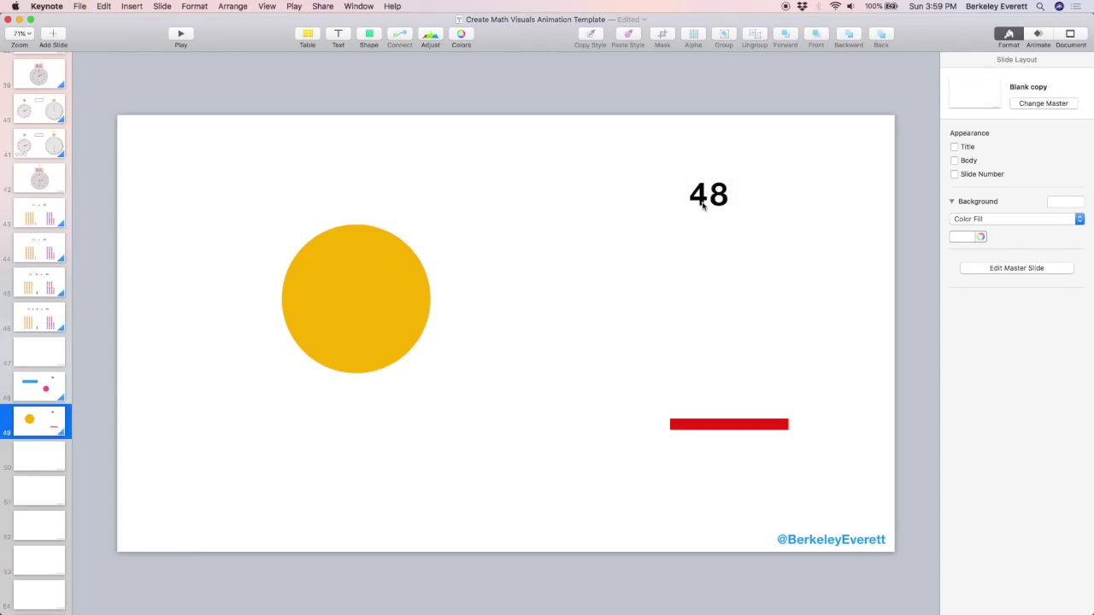
# - Spread the "40" and "8" text boxes apart on slide 49, and return to slide 48
pyautogui.moveTo(702, 205); pyautogui.dragTo(750, 195)
pyautogui.click(713, 234)
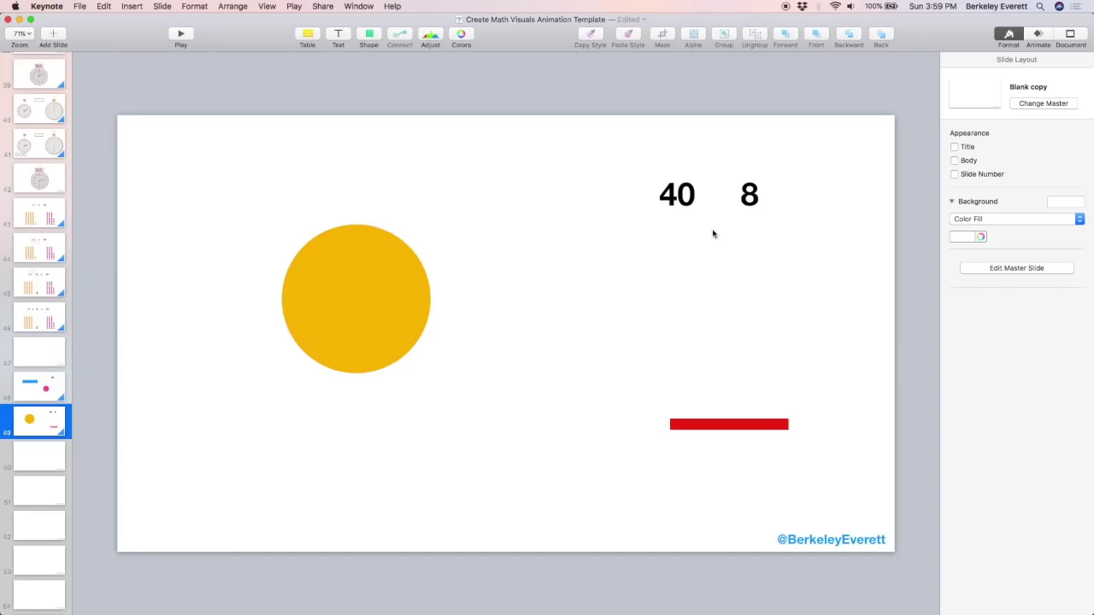
pyautogui.click(34, 385)
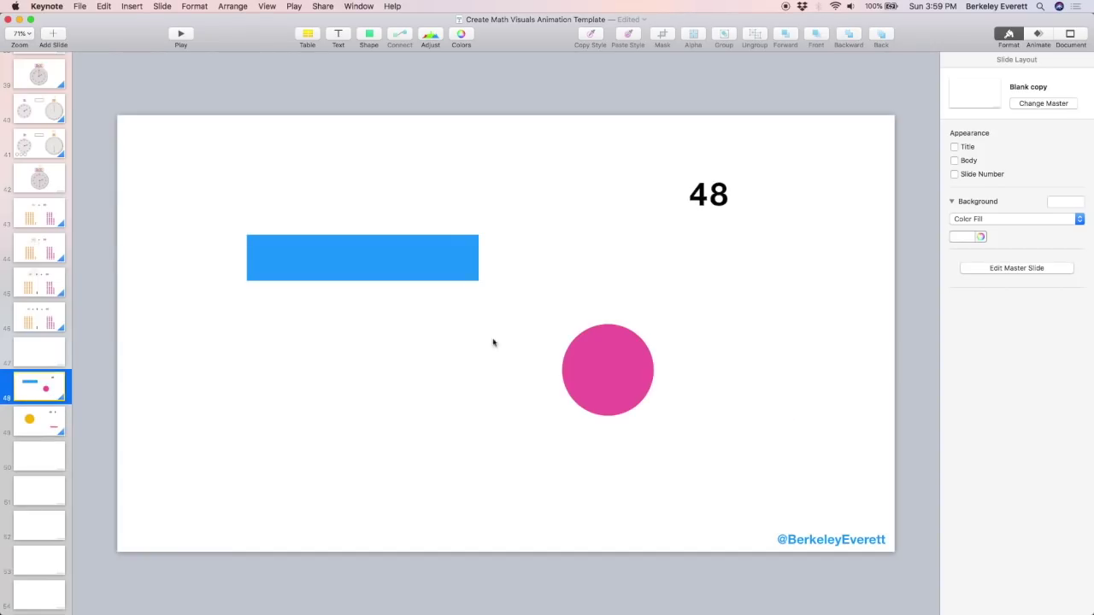
# - Preview the Magic Move transition from slide 48 to slide 49
pyautogui.click(1034, 37)
pyautogui.click(1053, 101)
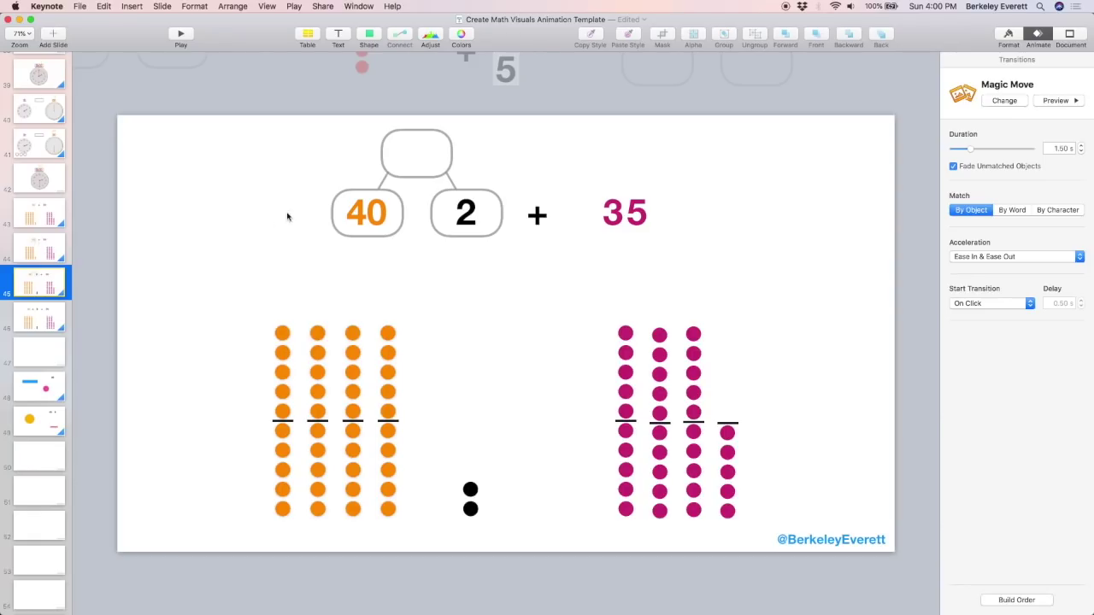
# - Copy the number bond diagram from slide 45 and paste it onto slide 49
pyautogui.click(372, 241)
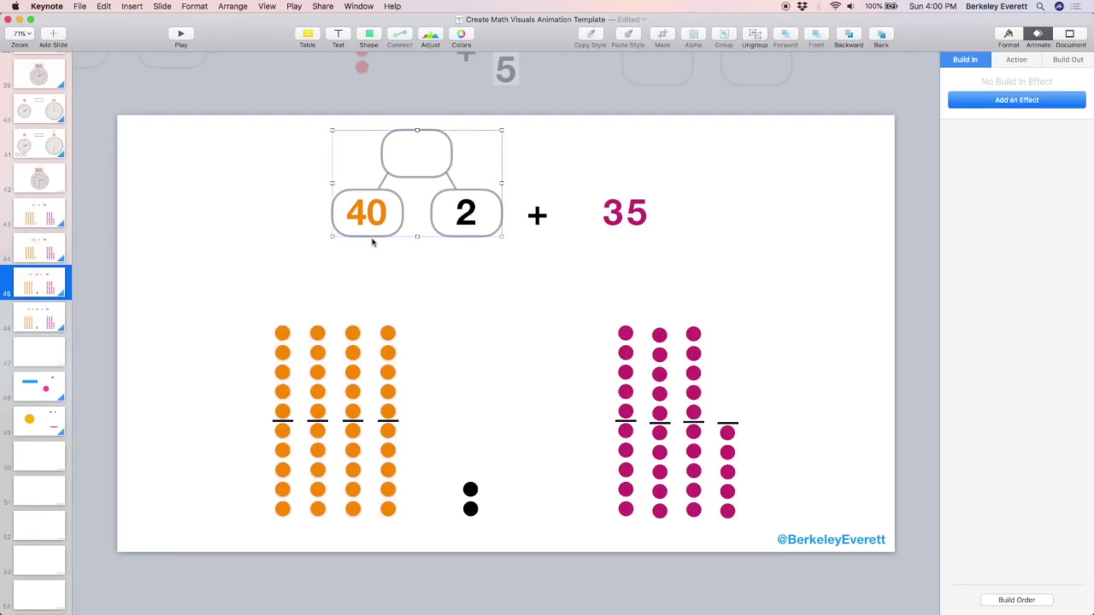
pyautogui.click(34, 418)
pyautogui.press('super+v')
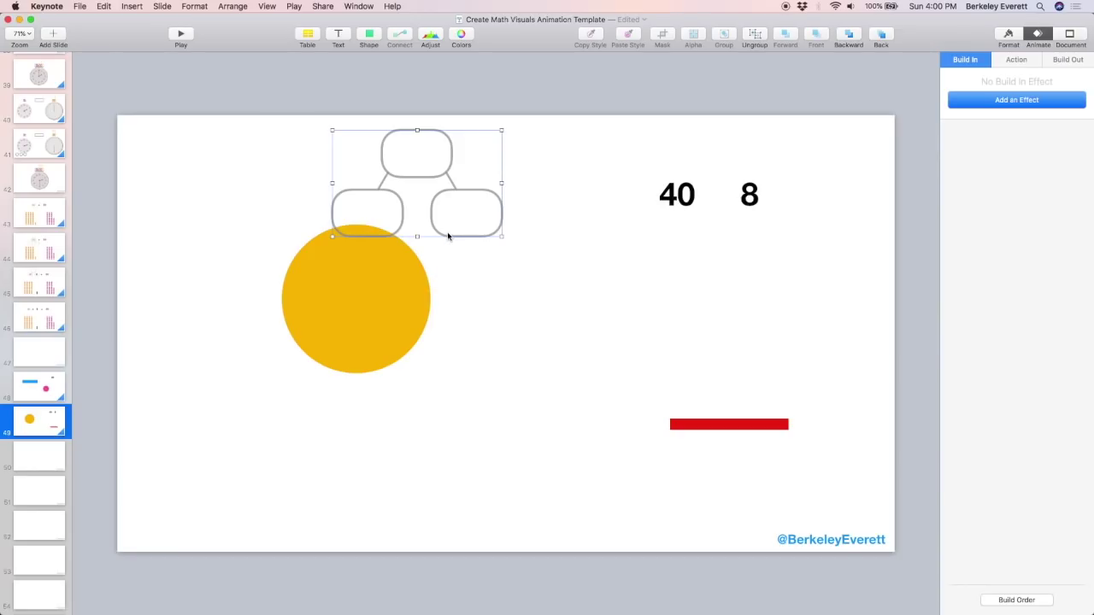
# - Move the number bond over the numbers on slide 49 and center the 40 and 8 in its two lower boxes
pyautogui.moveTo(445, 237); pyautogui.dragTo(740, 217)
pyautogui.moveTo(676, 195); pyautogui.dragTo(661, 197)
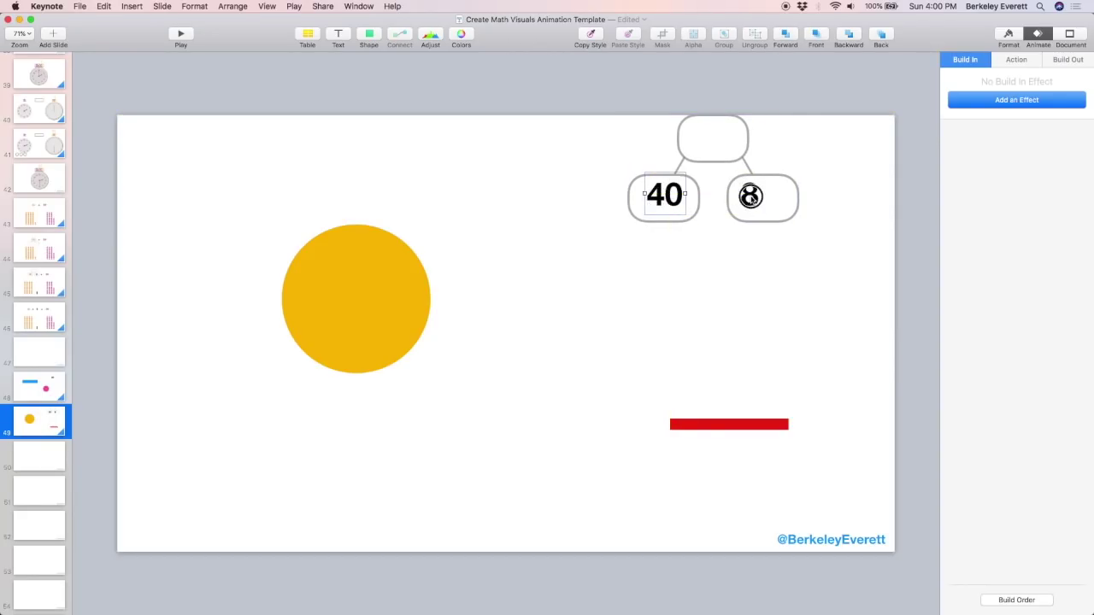
pyautogui.moveTo(750, 198); pyautogui.dragTo(763, 203)
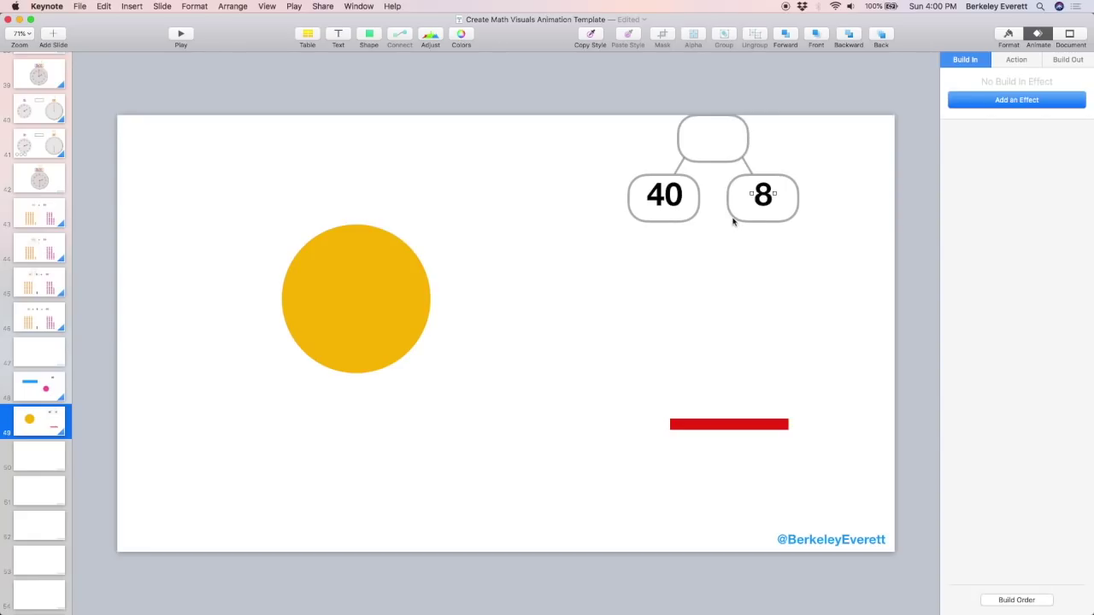
# - Copy the number bond diagram from slide 49 and paste it onto slide 48
pyautogui.click(737, 220)
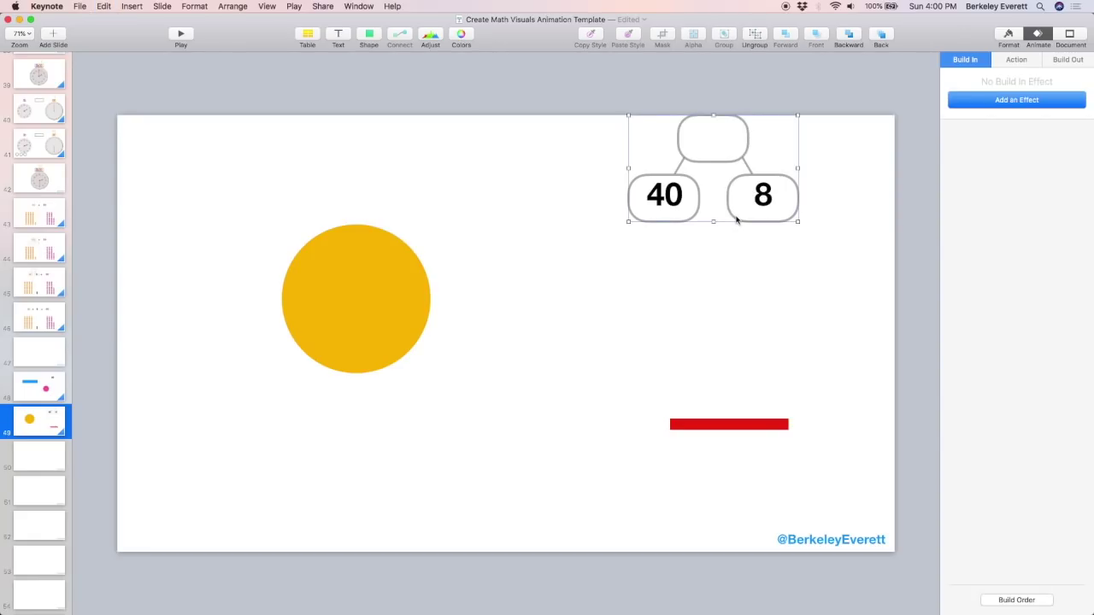
pyautogui.click(55, 381)
pyautogui.press('cmd+v')
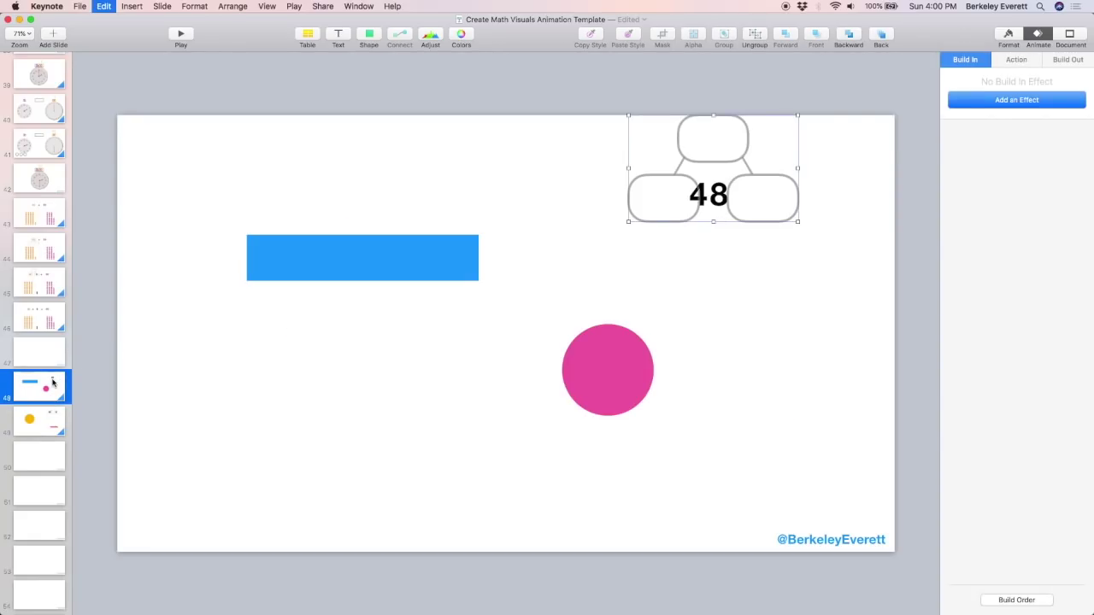
# - Nudge the number bond on slide 48 down and slightly left until its upper box is centered around the 48
pyautogui.press('Down')
pyautogui.press('Down')
pyautogui.press('Down')
pyautogui.press('Down')
pyautogui.press('Down')
pyautogui.press('Down')
pyautogui.press('Down')
pyautogui.press('Down')
pyautogui.press('Down')
pyautogui.press('Down')
pyautogui.press('Down')
pyautogui.press('Down')
pyautogui.press('Down')
pyautogui.press('Down')
pyautogui.press('Down')
pyautogui.press('Down')
pyautogui.press('Down')
pyautogui.press('Down')
pyautogui.press('Down')
pyautogui.press('Down')
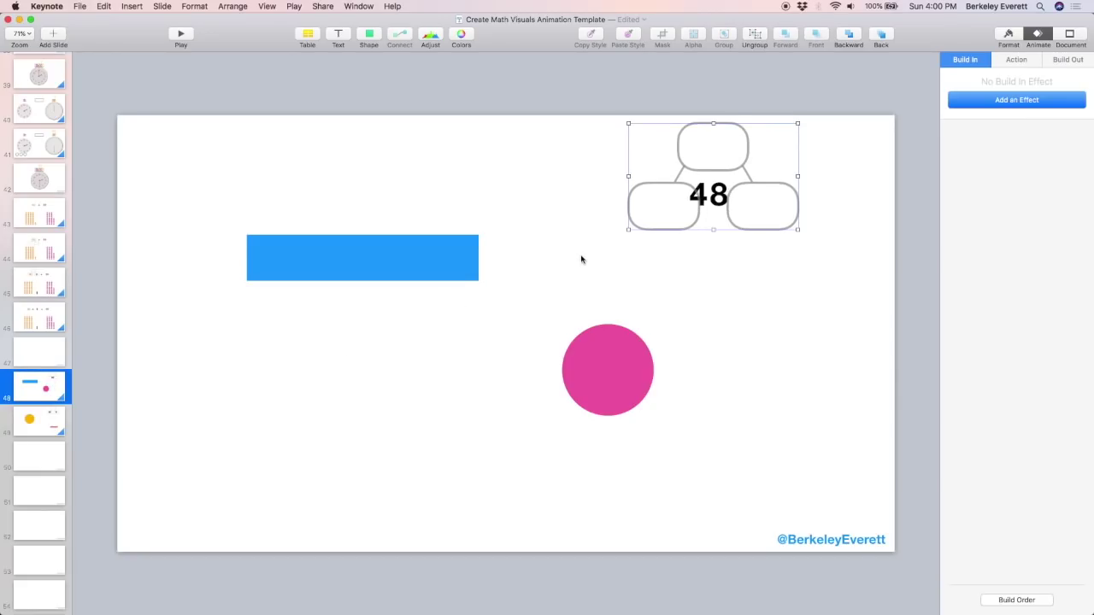
pyautogui.press('Down')
pyautogui.press('Down')
pyautogui.press('Down')
pyautogui.press('Down')
pyautogui.press('Down')
pyautogui.press('Down')
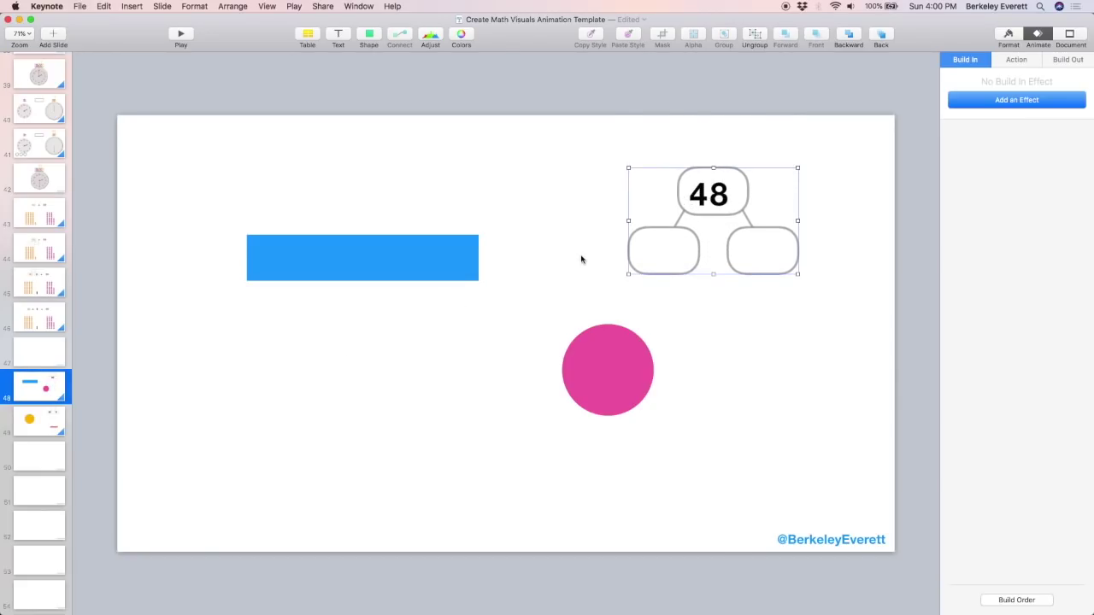
pyautogui.press('Left')
pyautogui.press('Left')
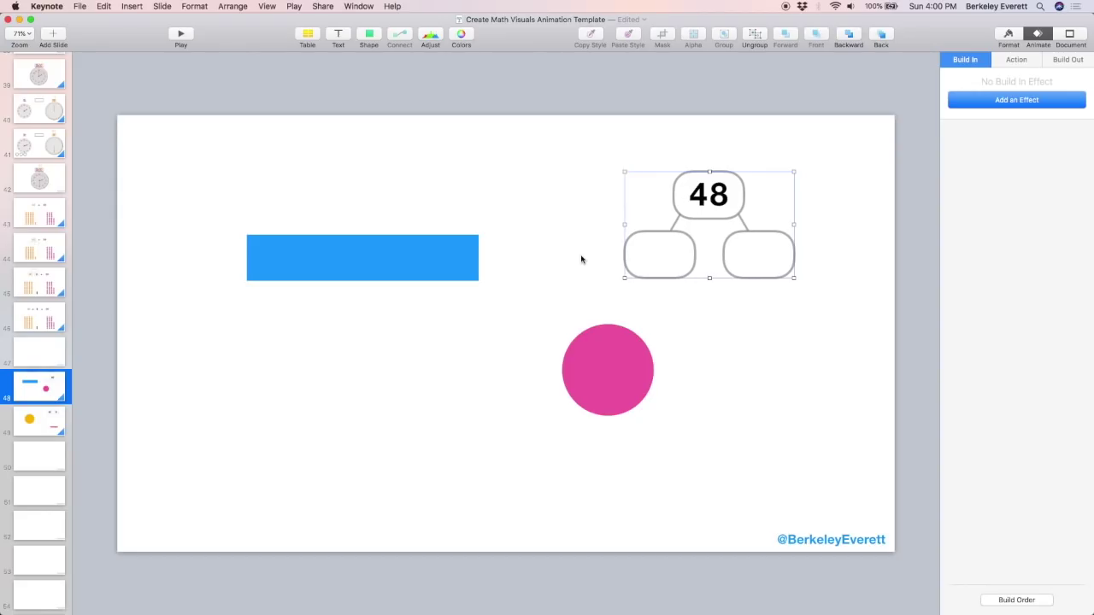
# - Preview slide 48's Magic Move transition with the number bond included
pyautogui.click(63, 384)
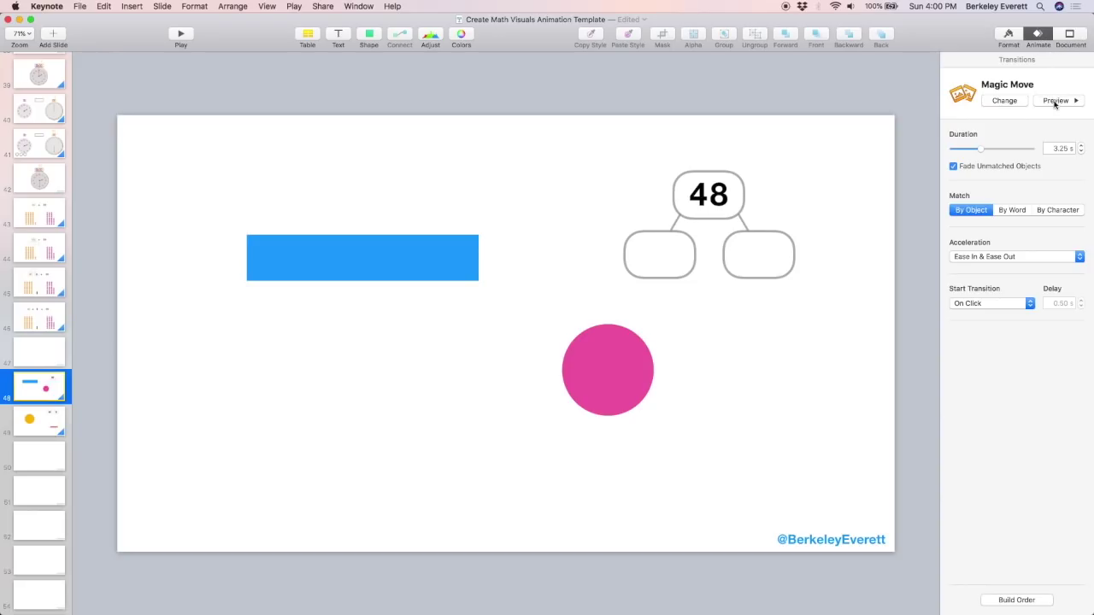
pyautogui.click(1055, 101)
pyautogui.click(1055, 101)
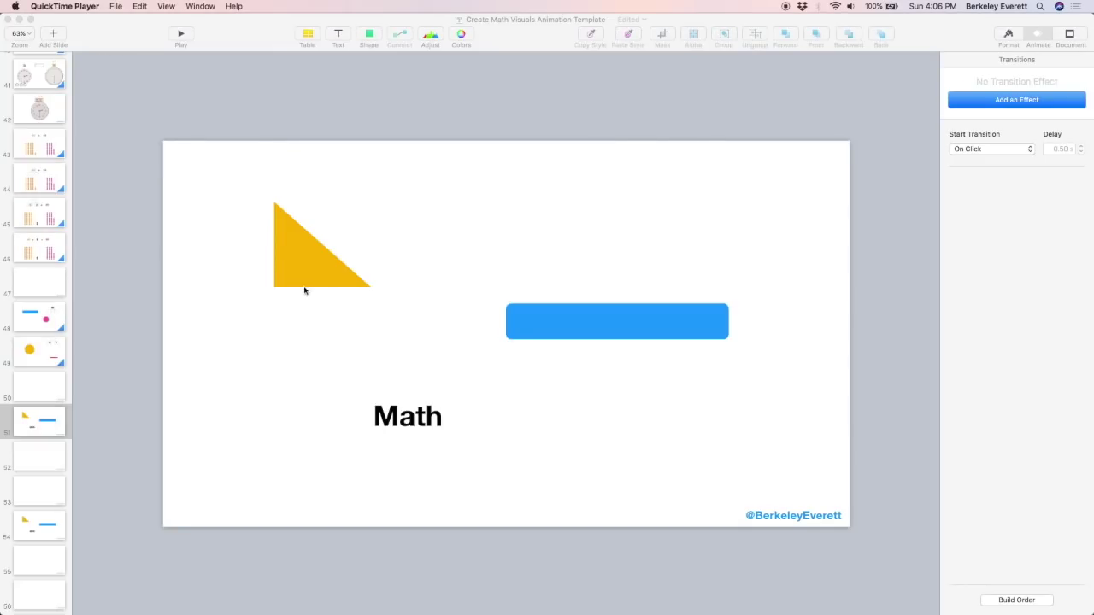
# - Add a Dissolve build-in effect to the yellow triangle on slide 51
pyautogui.click(421, 256)
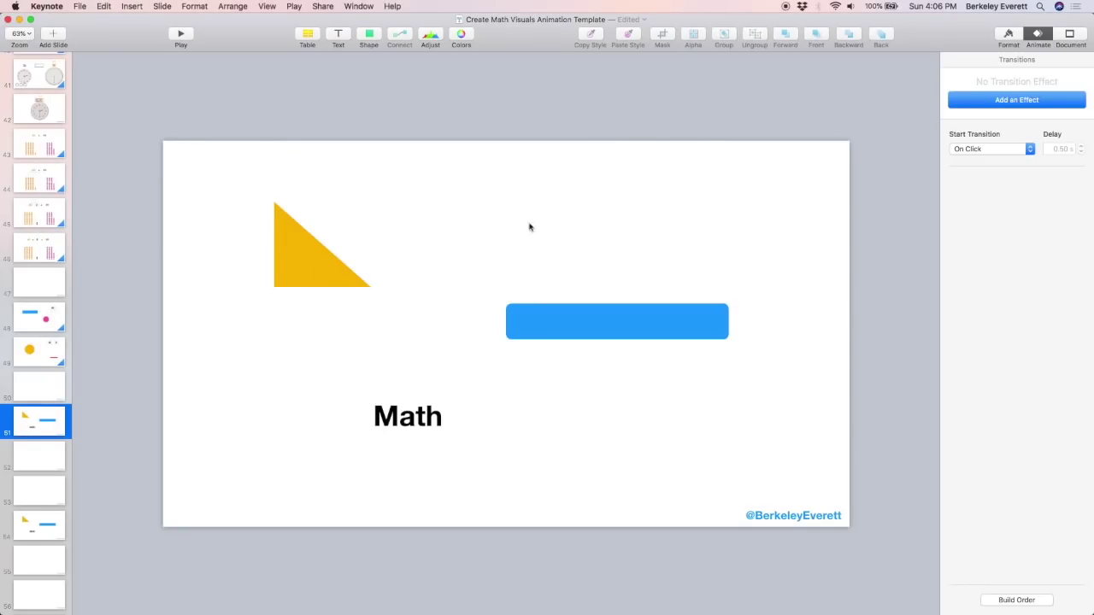
pyautogui.click(307, 259)
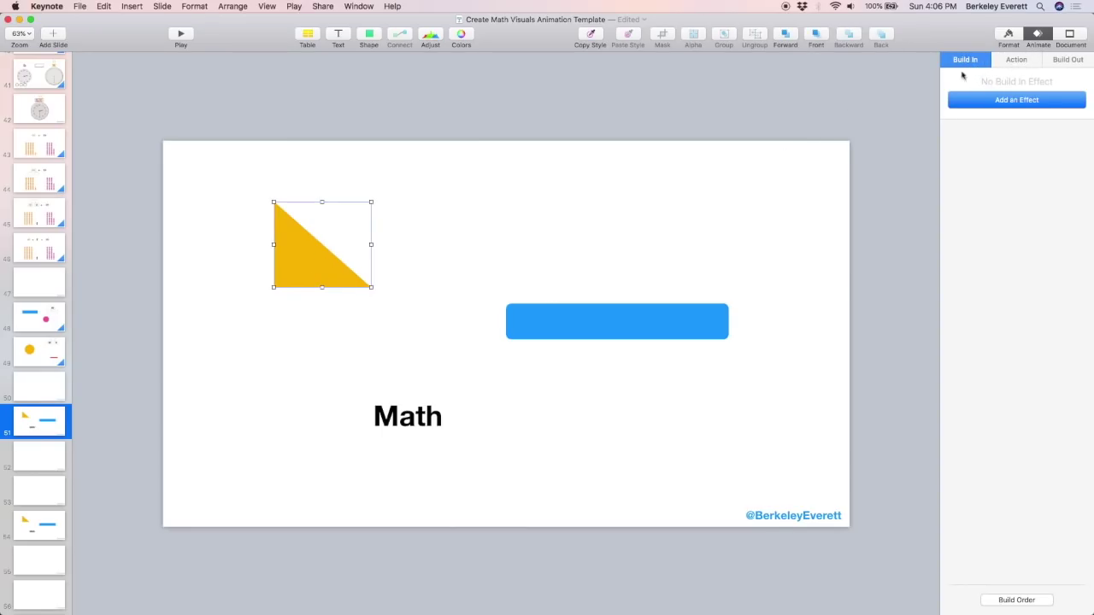
pyautogui.click(1022, 104)
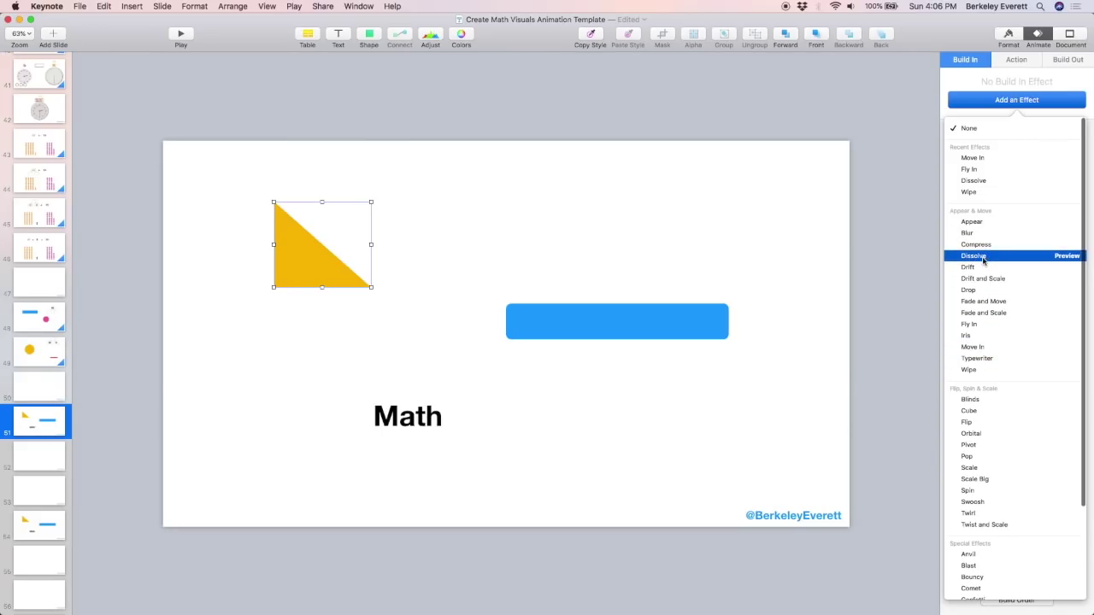
pyautogui.click(983, 257)
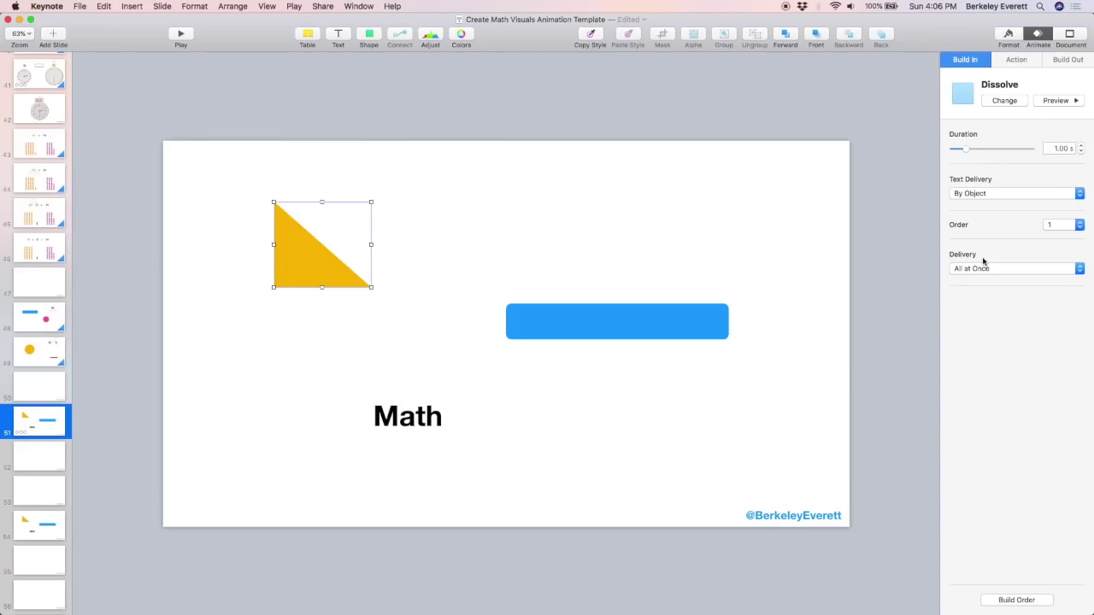
# - Add a Wipe build-in effect to the blue rounded rectangle on slide 51
pyautogui.click(677, 321)
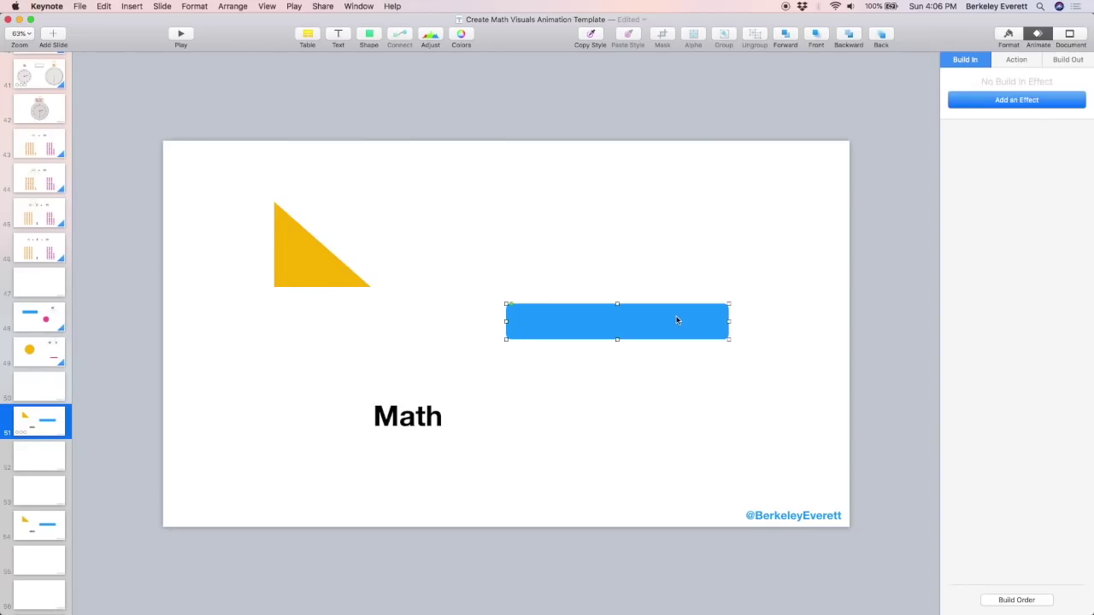
pyautogui.click(992, 103)
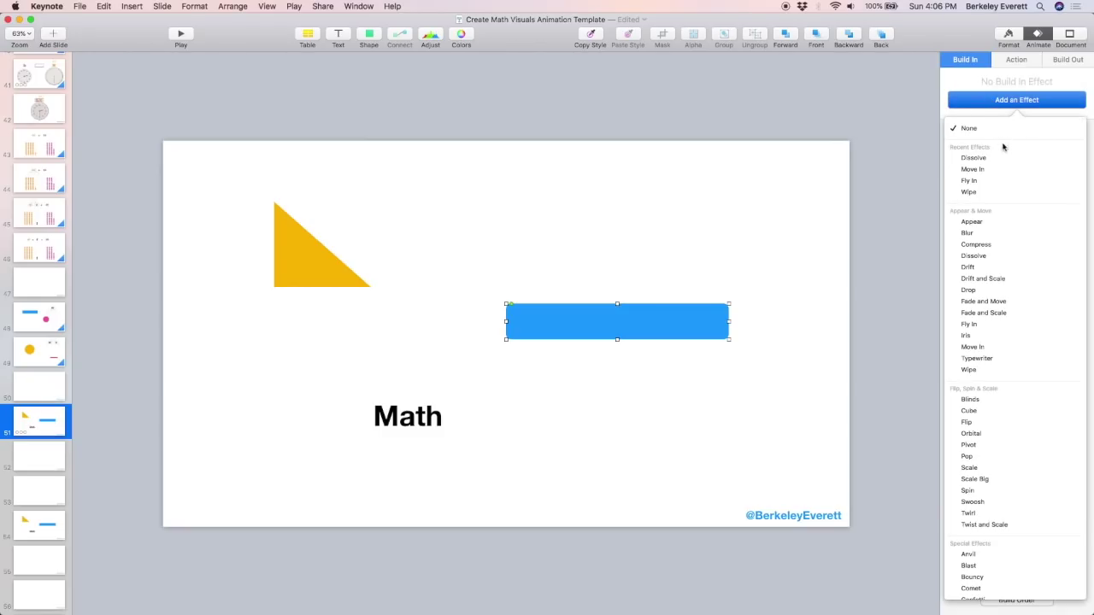
pyautogui.click(1009, 368)
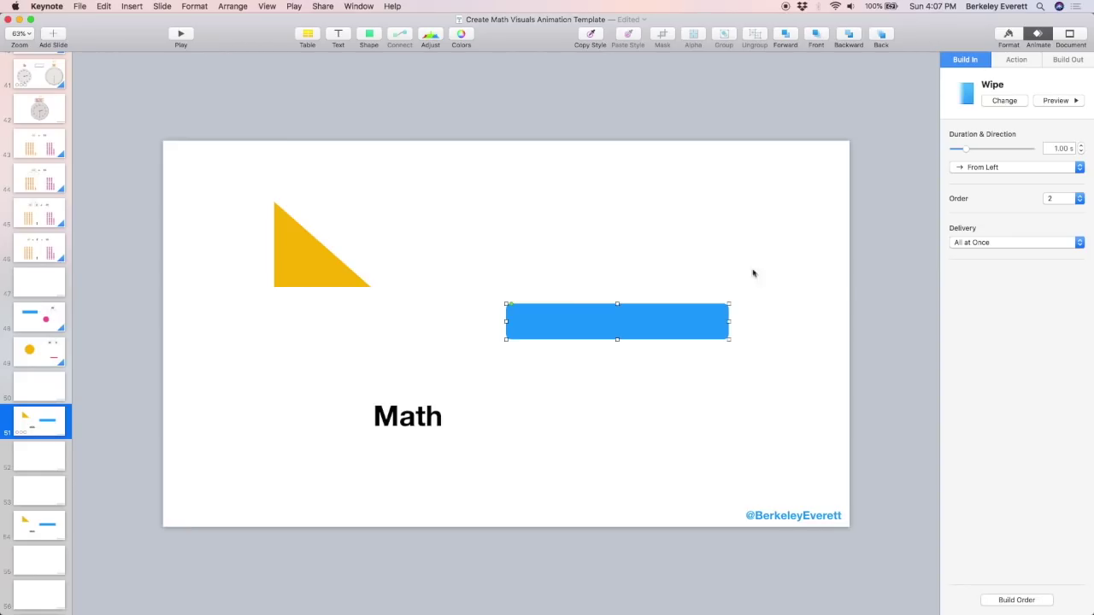
# - Add a Move In build-in effect going Bottom to Top to the "Math" text, and preview it
pyautogui.click(399, 420)
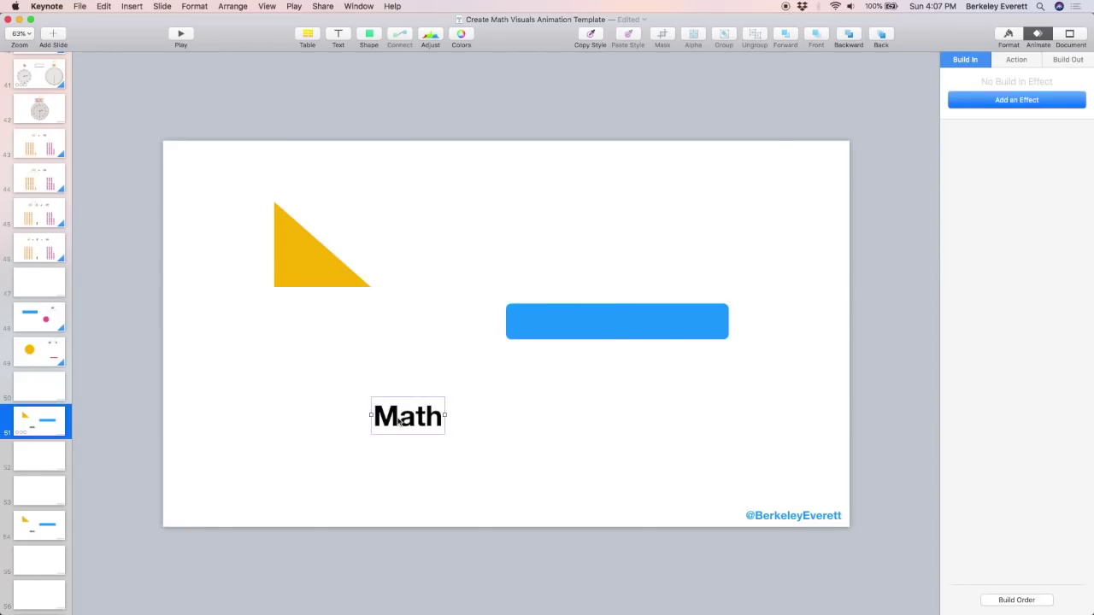
pyautogui.click(998, 100)
pyautogui.click(982, 350)
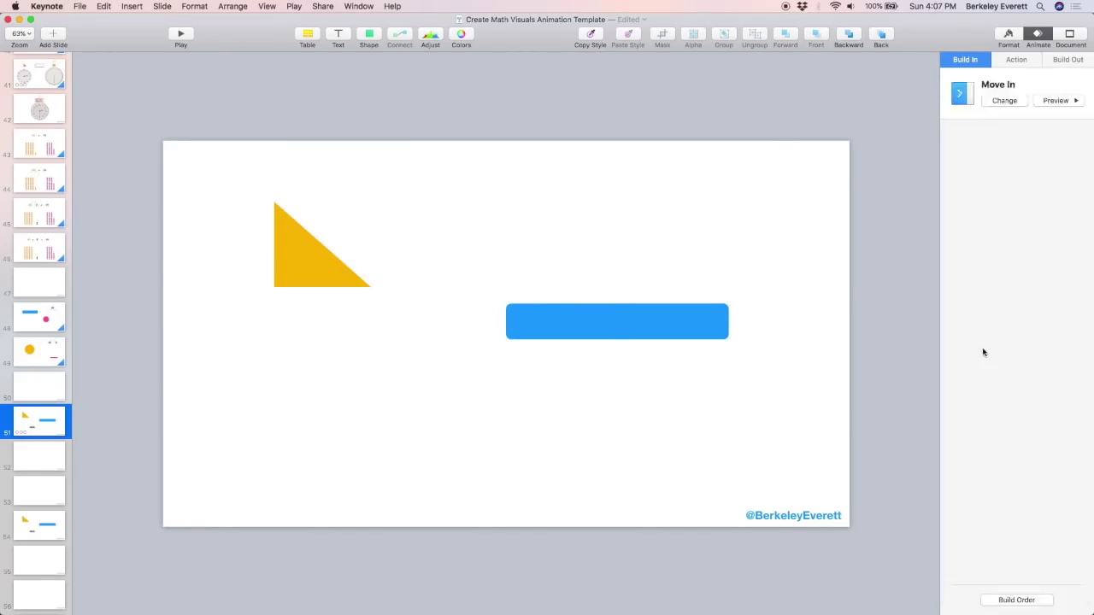
pyautogui.click(1025, 167)
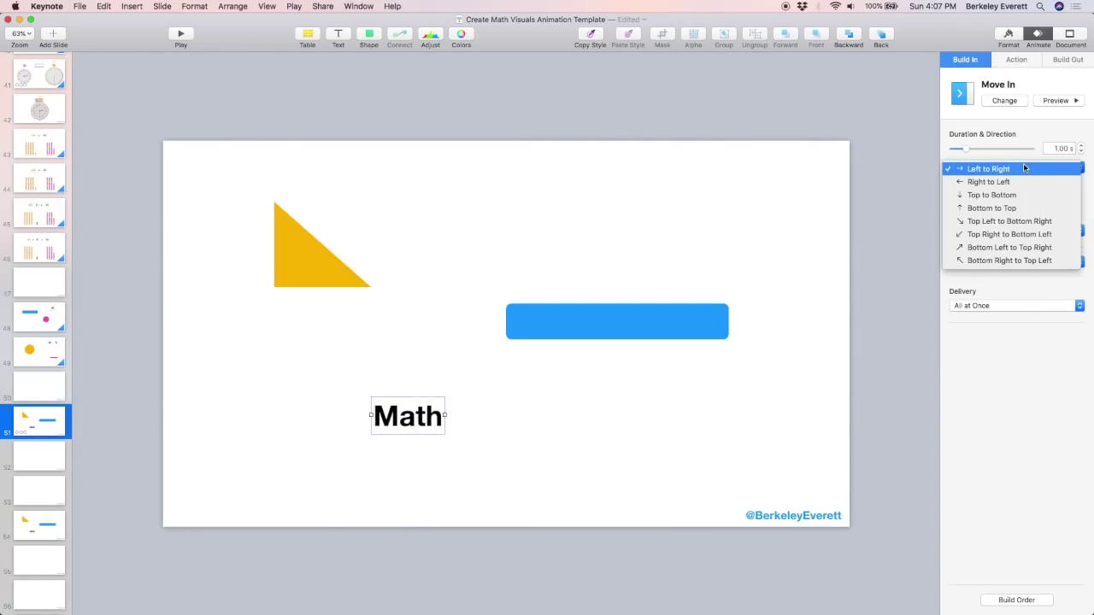
pyautogui.click(998, 208)
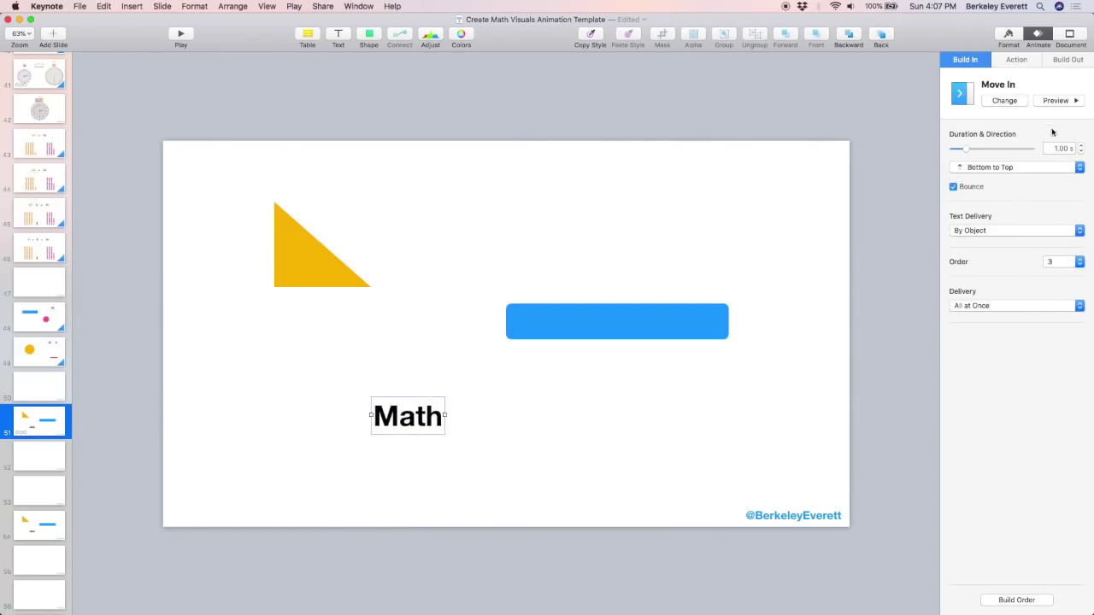
pyautogui.click(1062, 100)
# - Open the build order and set the rounded rectangle's Wipe to start With Build 1
pyautogui.click(1030, 601)
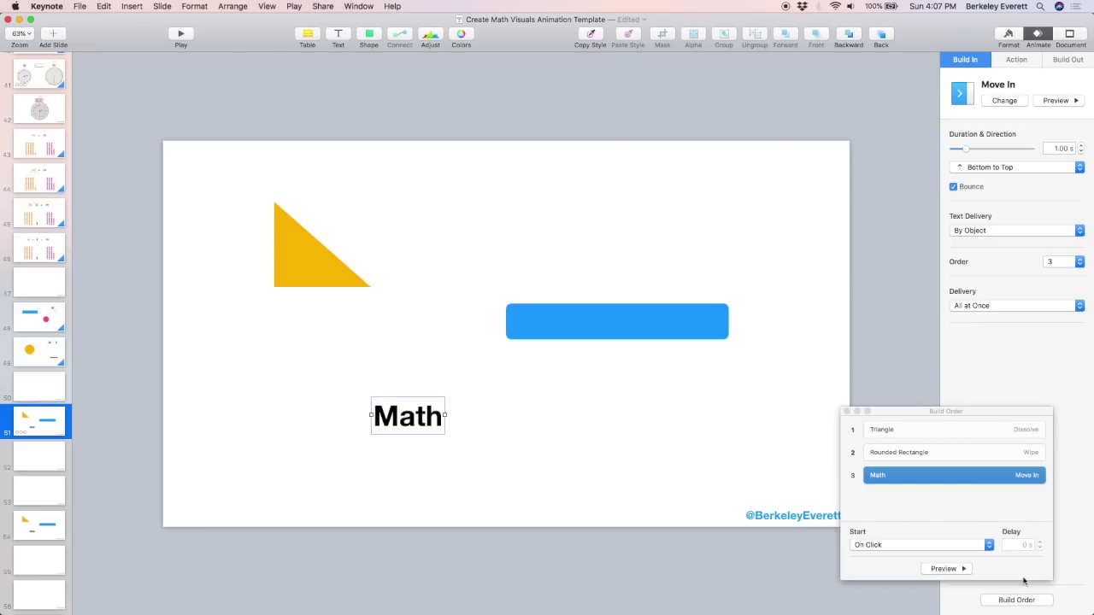
pyautogui.click(911, 481)
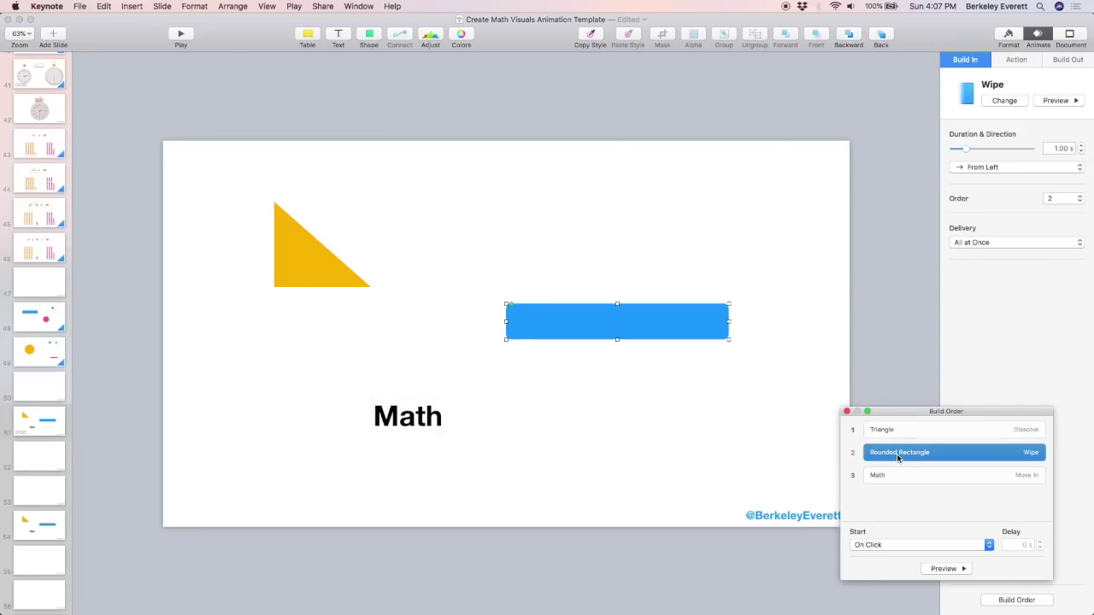
pyautogui.click(901, 460)
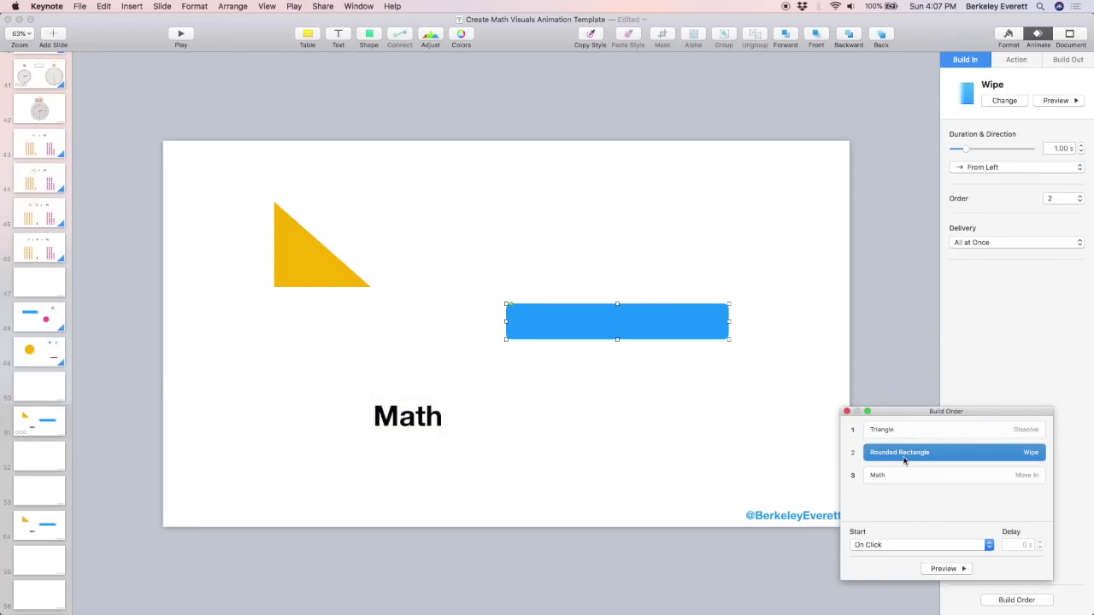
pyautogui.click(869, 545)
pyautogui.click(889, 554)
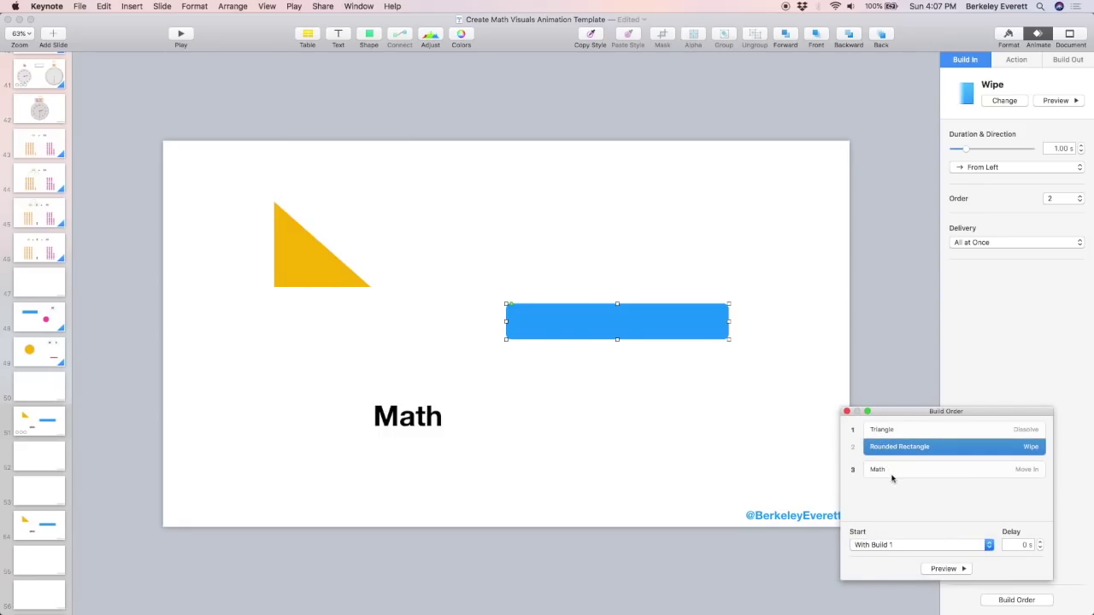
# - Set the "Math" text's Move In effect to start With Build 1
pyautogui.click(920, 474)
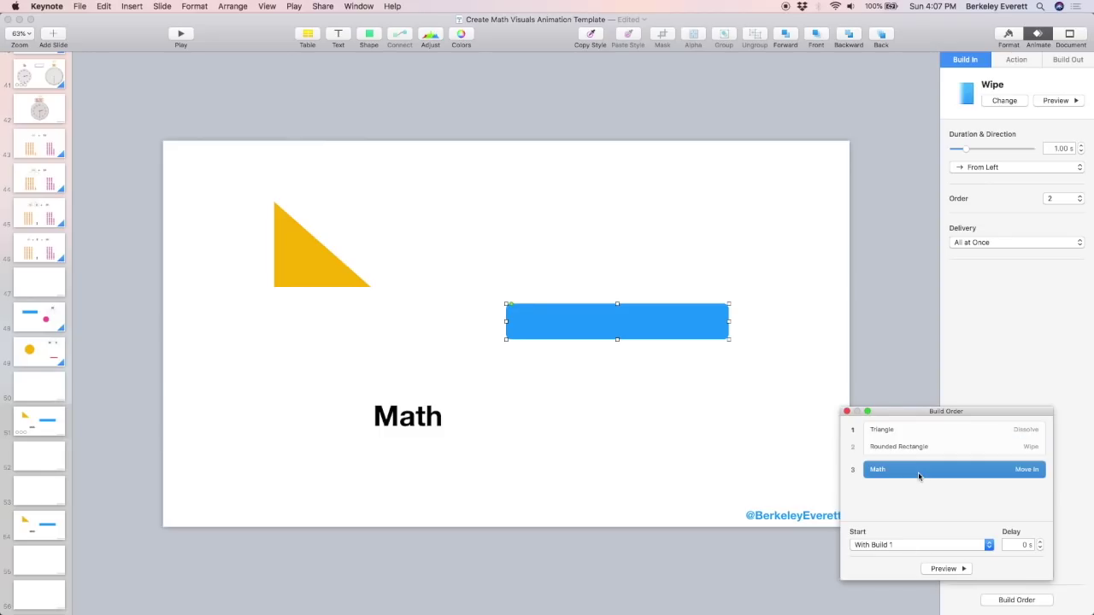
pyautogui.click(877, 546)
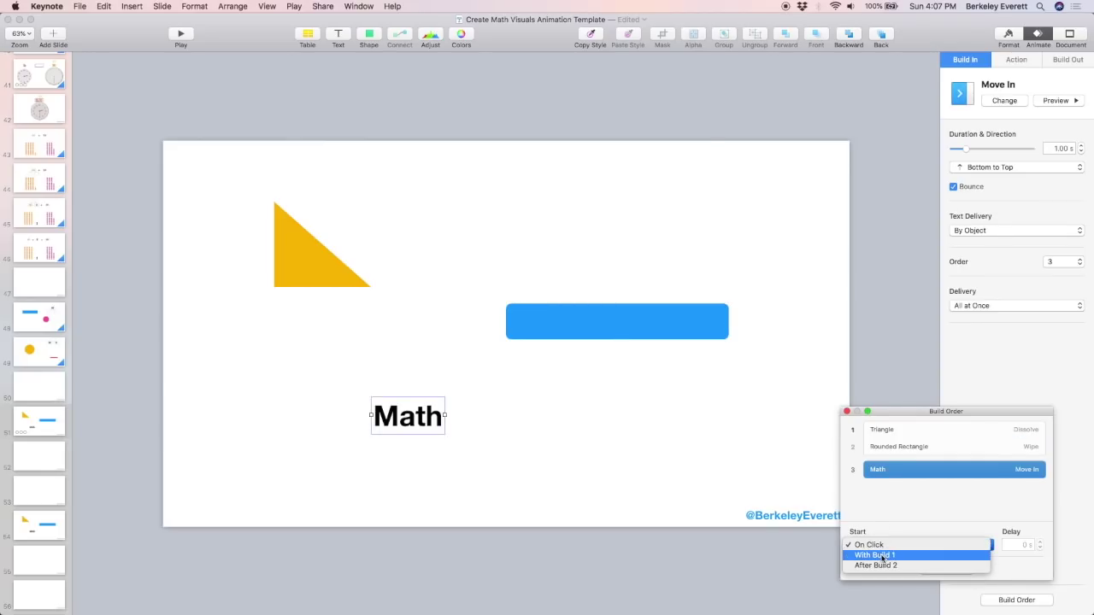
pyautogui.click(880, 555)
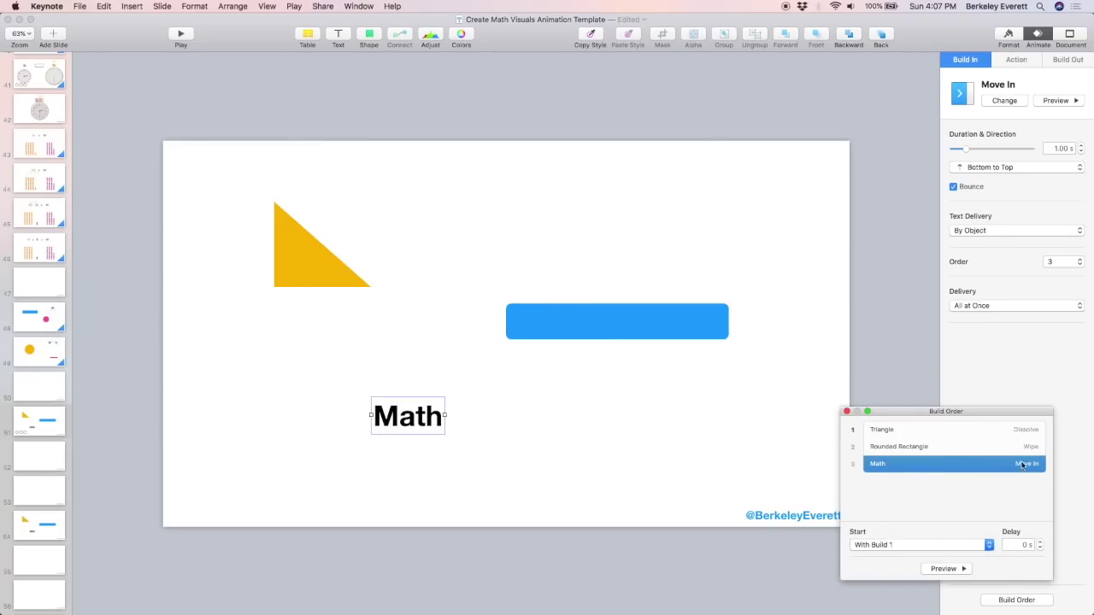
# - Preview slide 51's simultaneous builds and close the build order
pyautogui.click(931, 491)
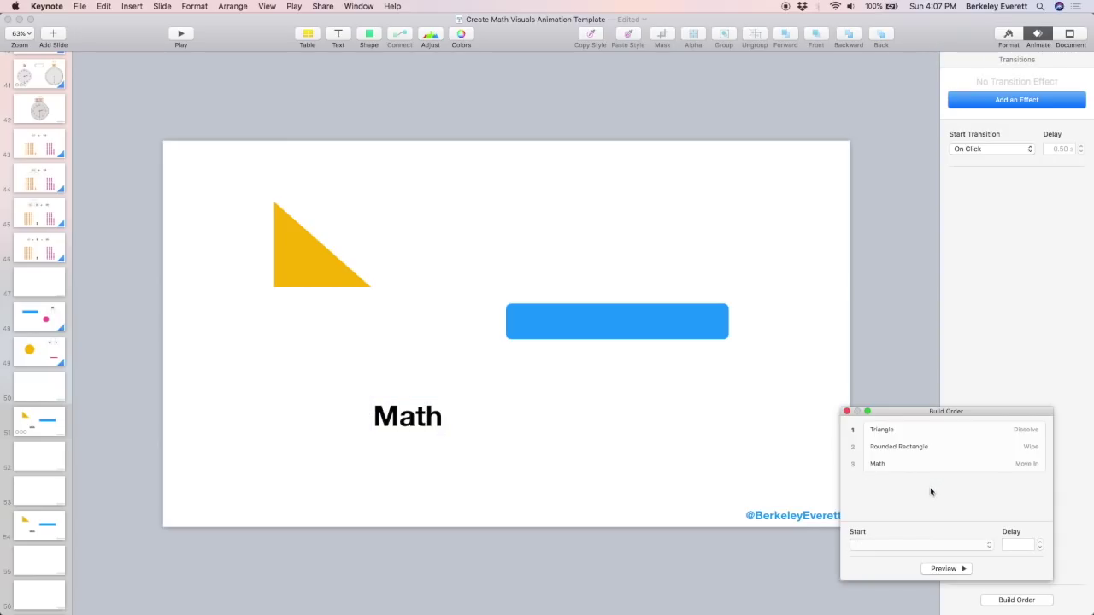
pyautogui.click(936, 571)
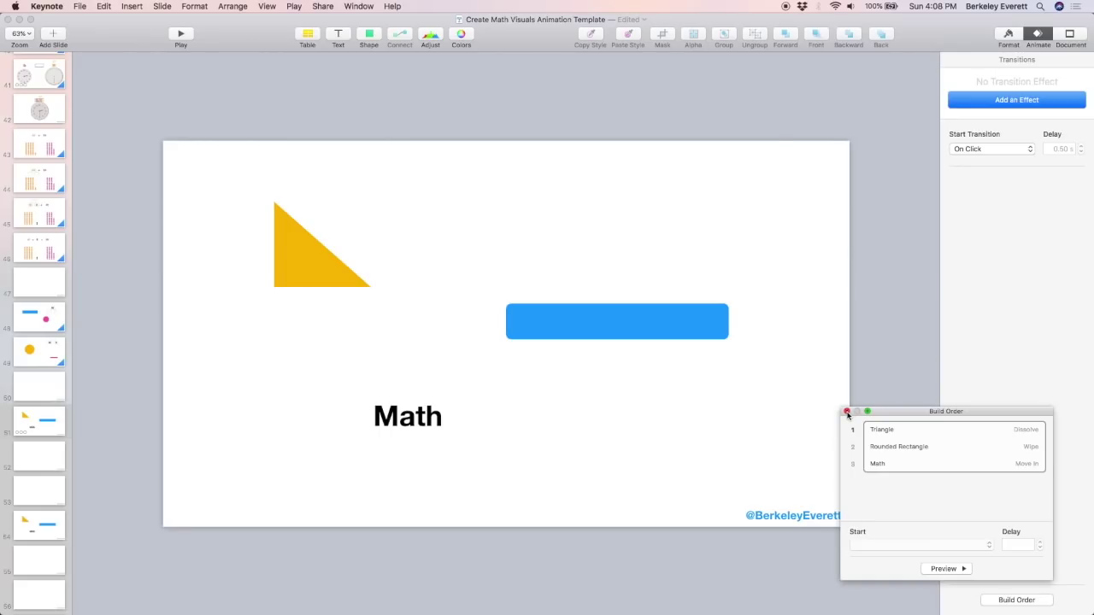
pyautogui.click(847, 411)
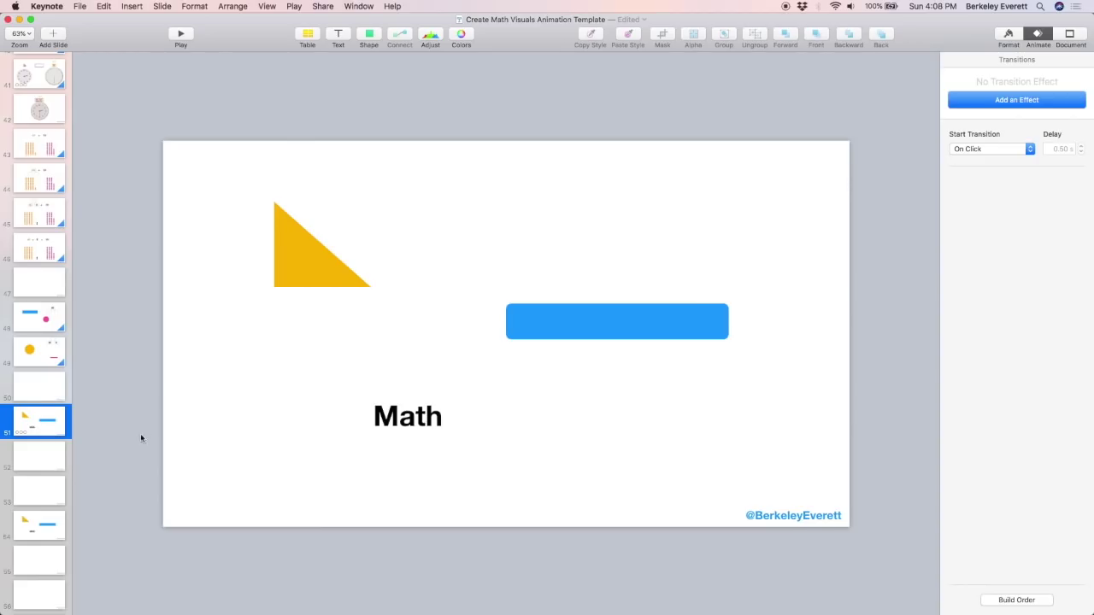
# - Duplicate slide 54 containing the triangle, rounded rectangle and "Math" text
pyautogui.click(46, 529)
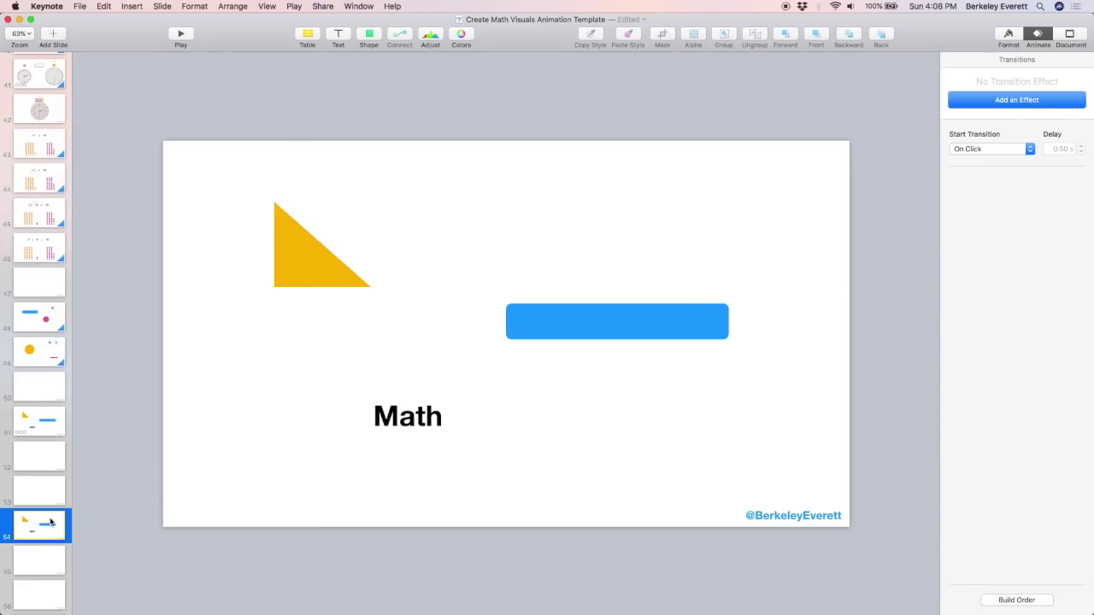
pyautogui.press('super+d')
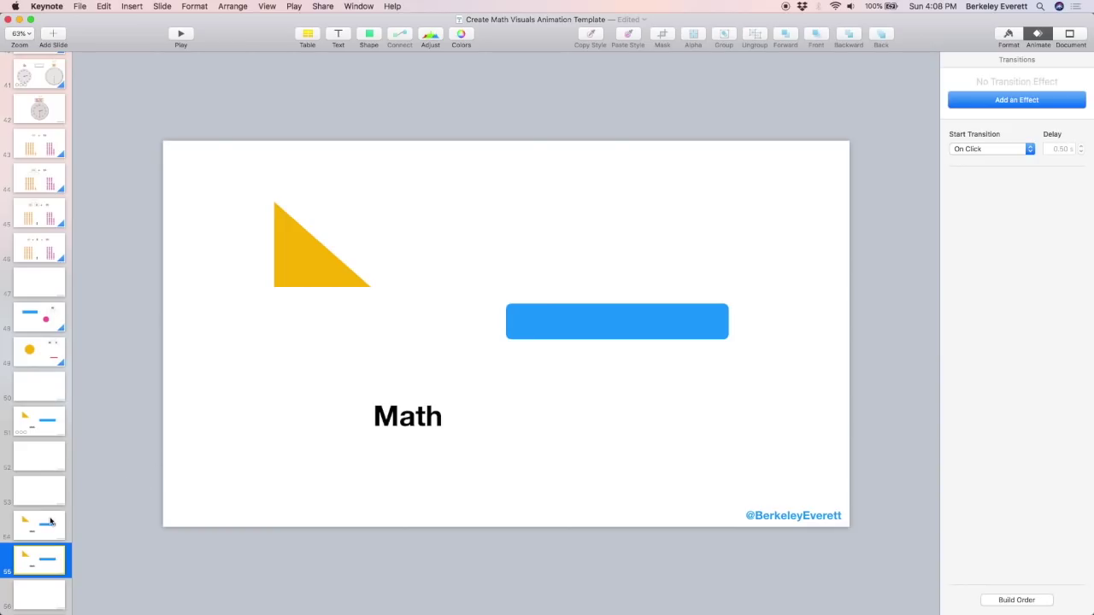
# - On slide 54, delete the yellow triangle and move the "Math" text off the slide, below its lower edge
pyautogui.click(51, 521)
pyautogui.click(300, 279)
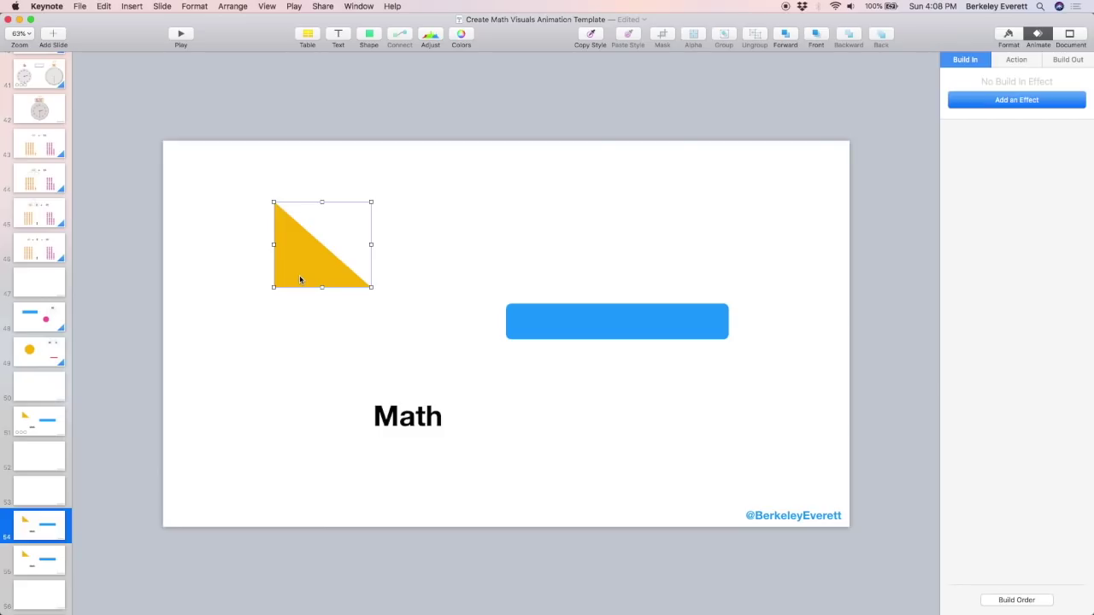
pyautogui.press('Delete')
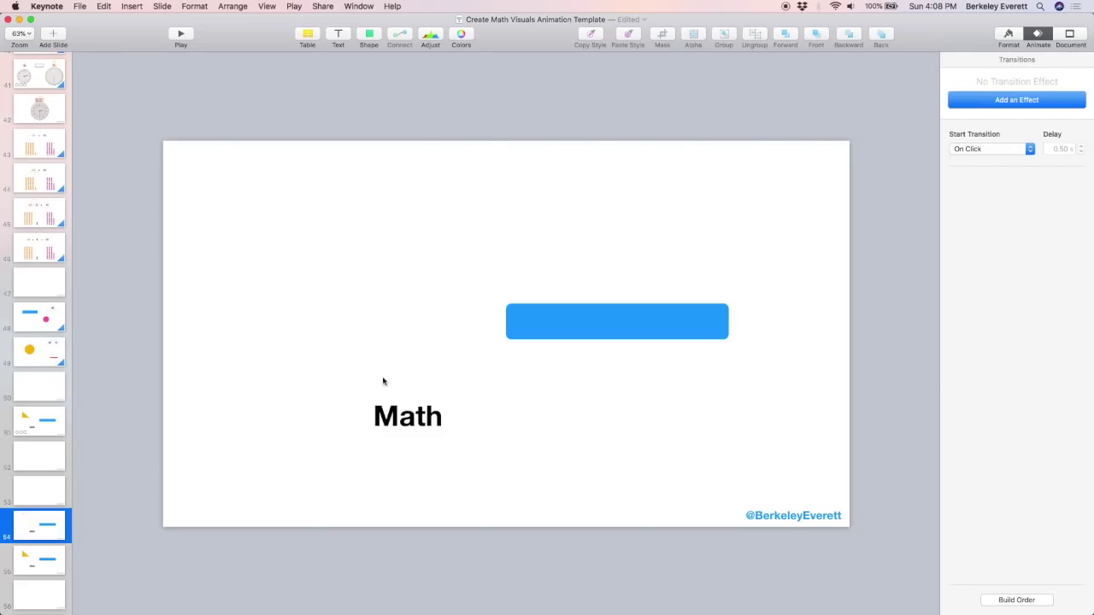
pyautogui.moveTo(411, 421); pyautogui.dragTo(401, 560)
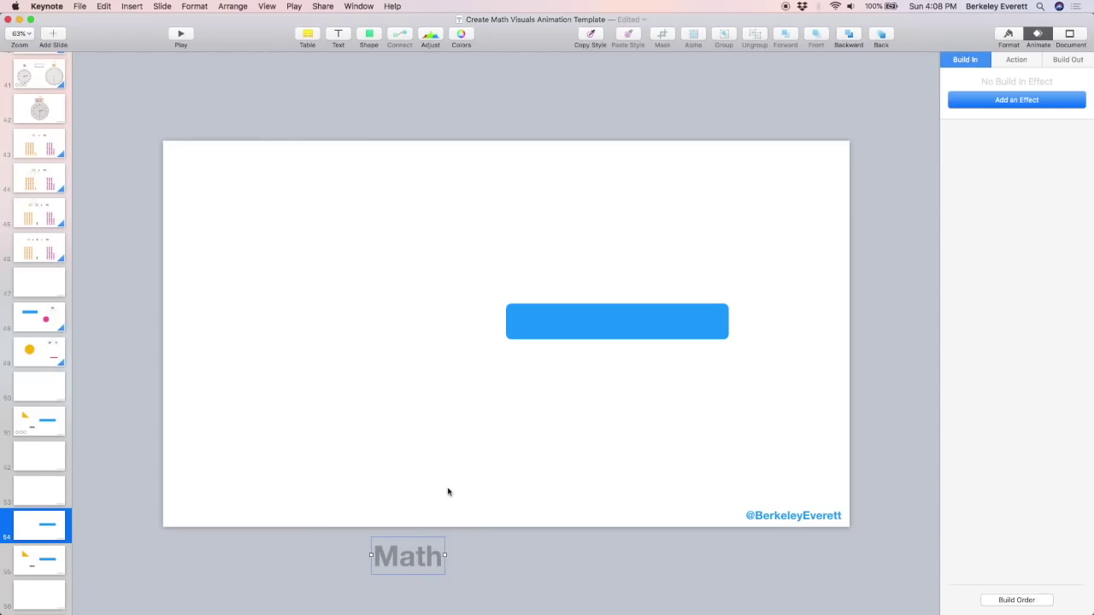
# - Cover the blue rounded rectangle on slide 54 with a larger rectangle filled white
pyautogui.click(370, 35)
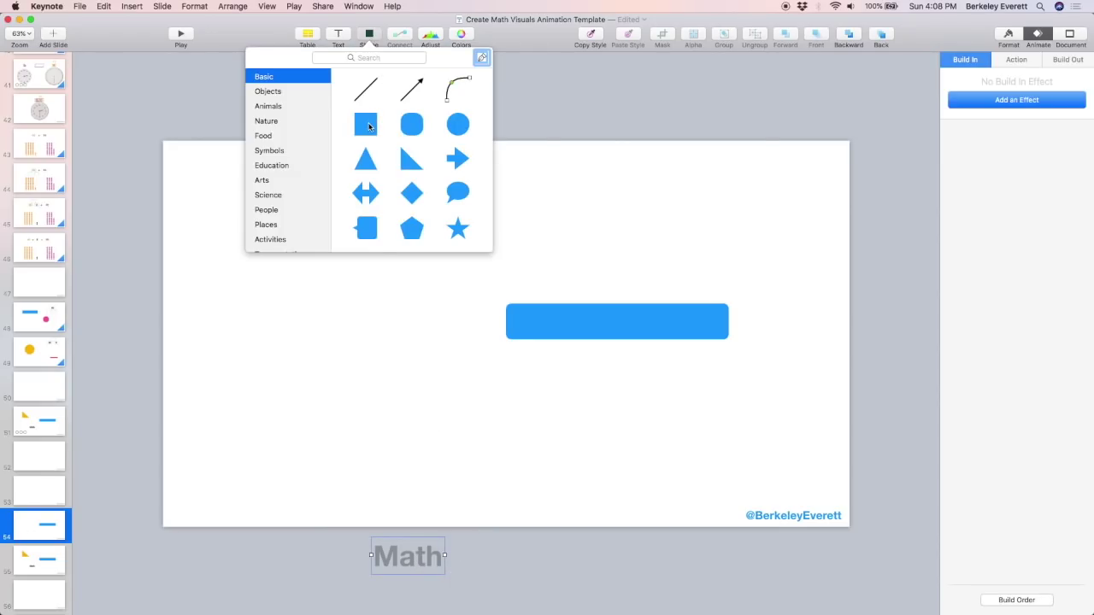
pyautogui.click(369, 126)
pyautogui.moveTo(506, 333); pyautogui.dragTo(759, 368)
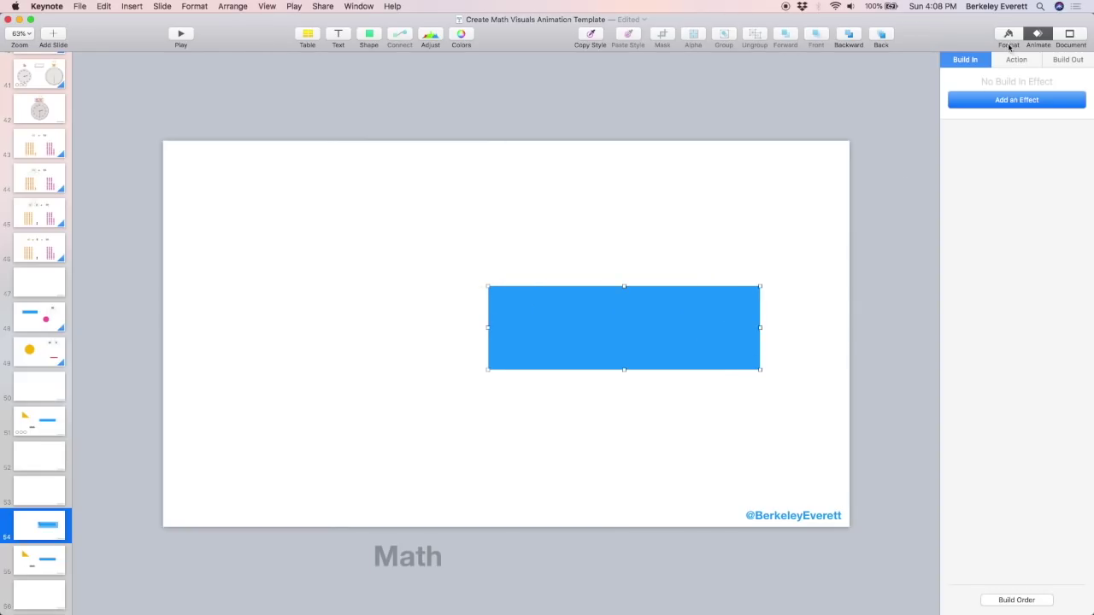
pyautogui.click(1009, 38)
pyautogui.click(962, 221)
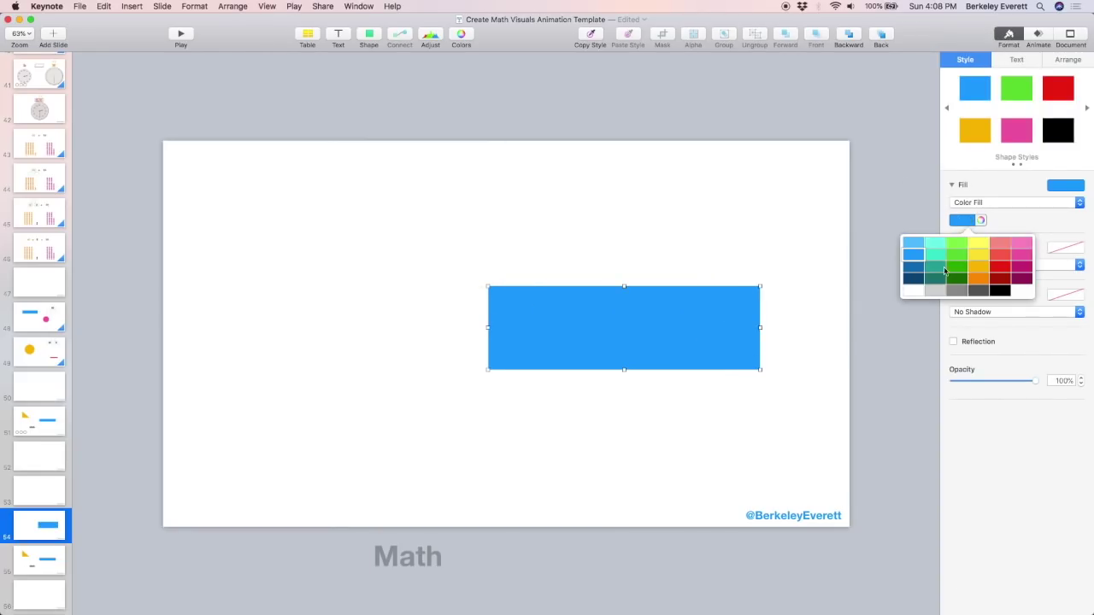
pyautogui.click(914, 294)
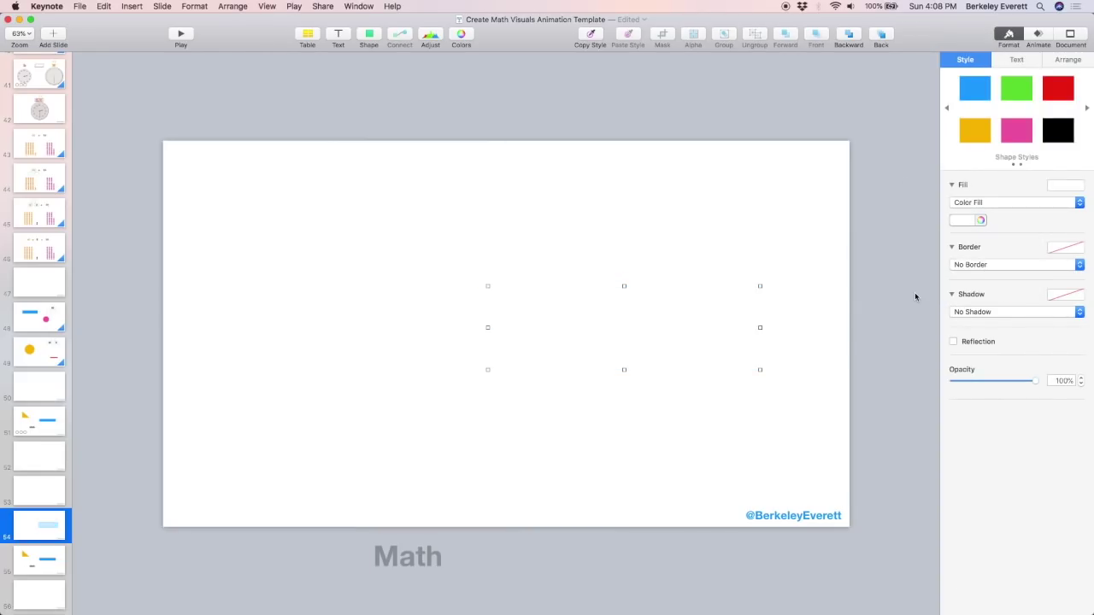
pyautogui.click(305, 445)
pyautogui.click(535, 353)
# - Copy slide 54's white rectangle onto slide 55 and move it past the slide's right edge to uncover the blue bar
pyautogui.click(30, 561)
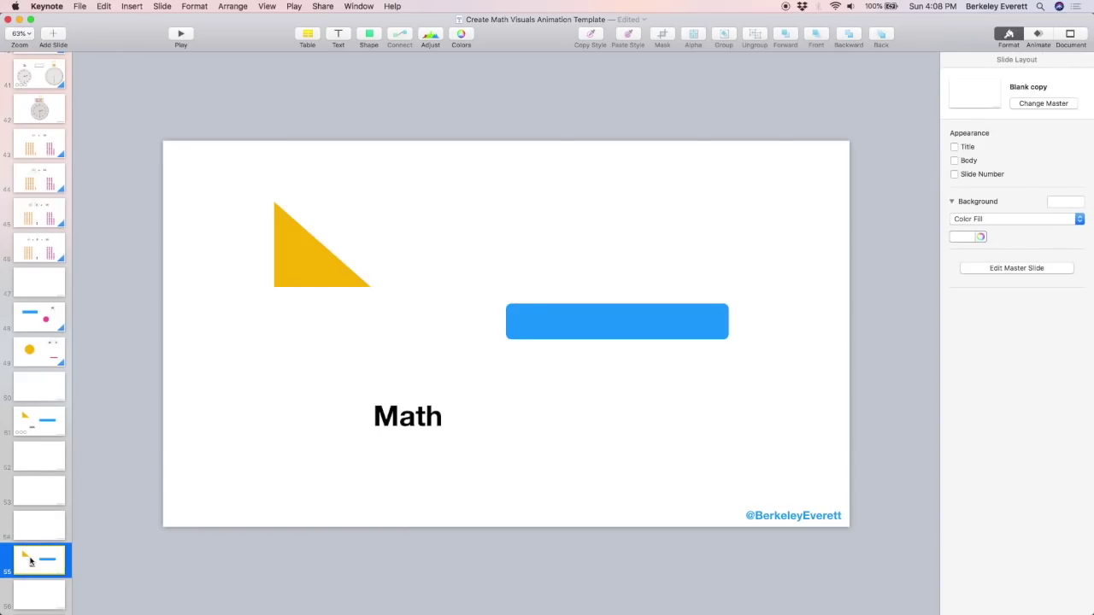
pyautogui.click(33, 530)
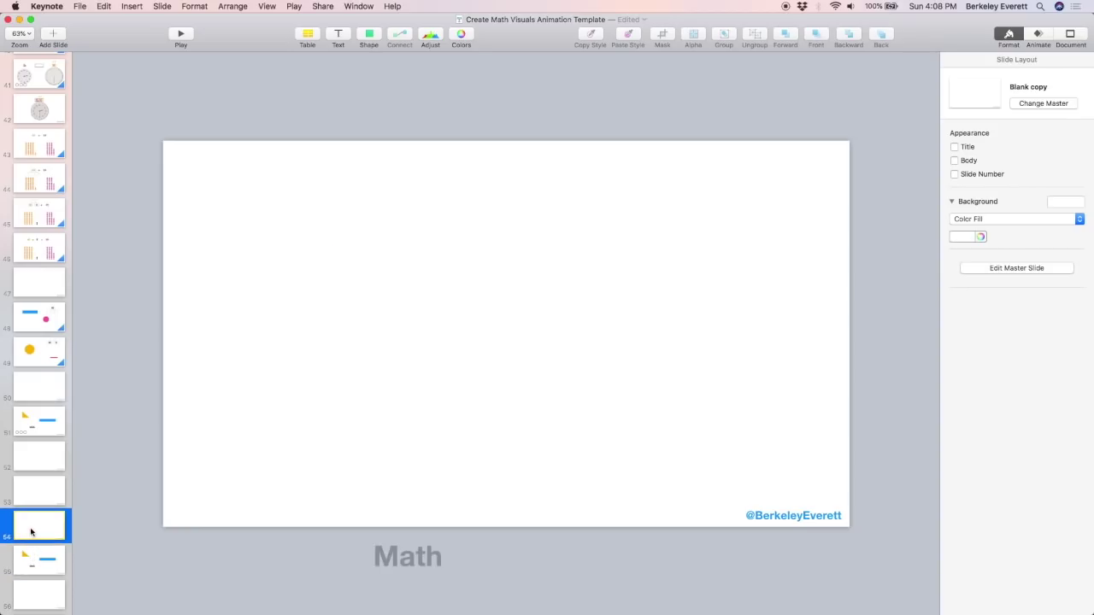
pyautogui.click(542, 347)
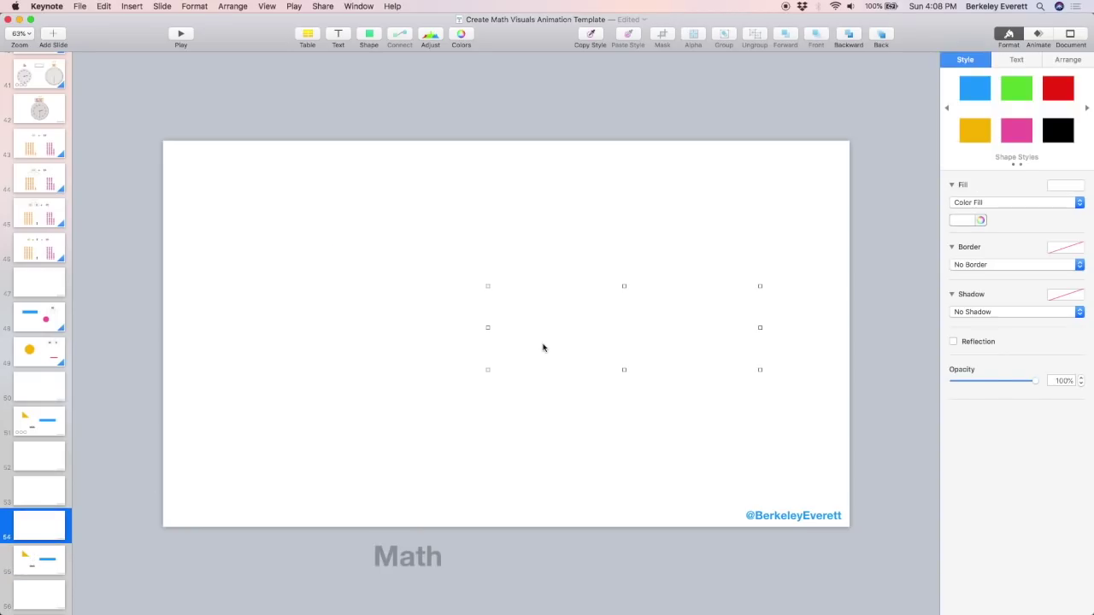
pyautogui.click(41, 564)
pyautogui.press('super+v')
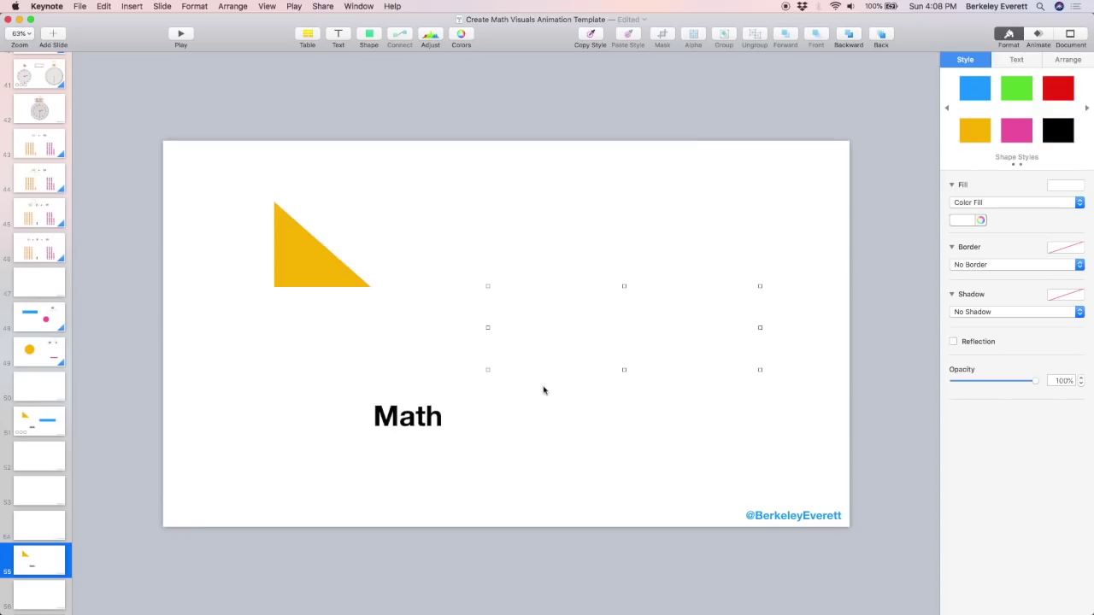
pyautogui.moveTo(541, 350); pyautogui.dragTo(833, 329)
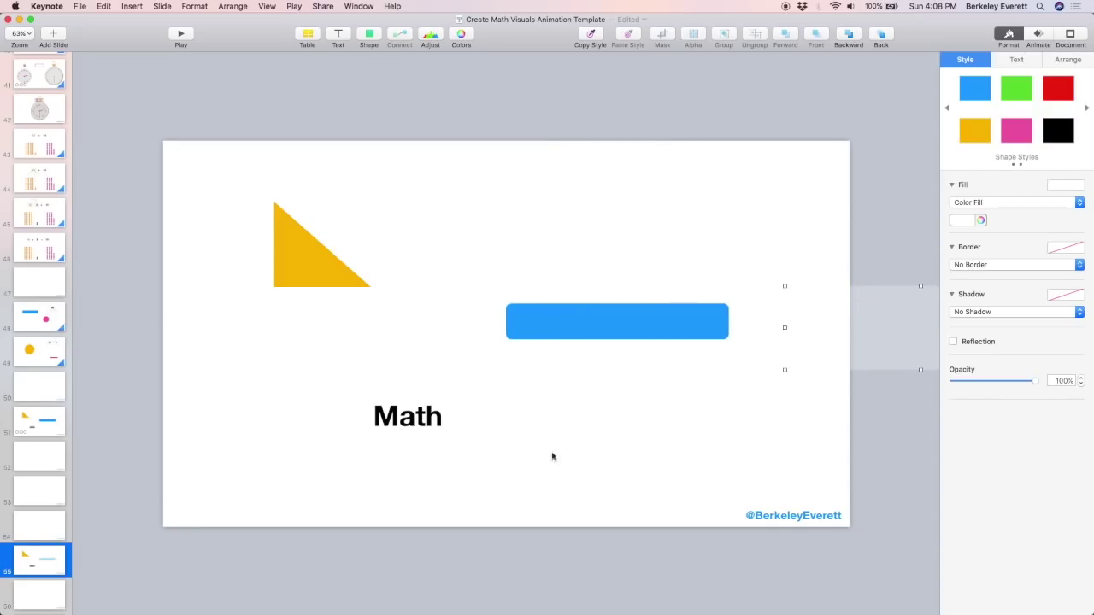
# - Add a Magic Move transition to slide 54
pyautogui.scroll(-2, 48, 527)
pyautogui.click(47, 511)
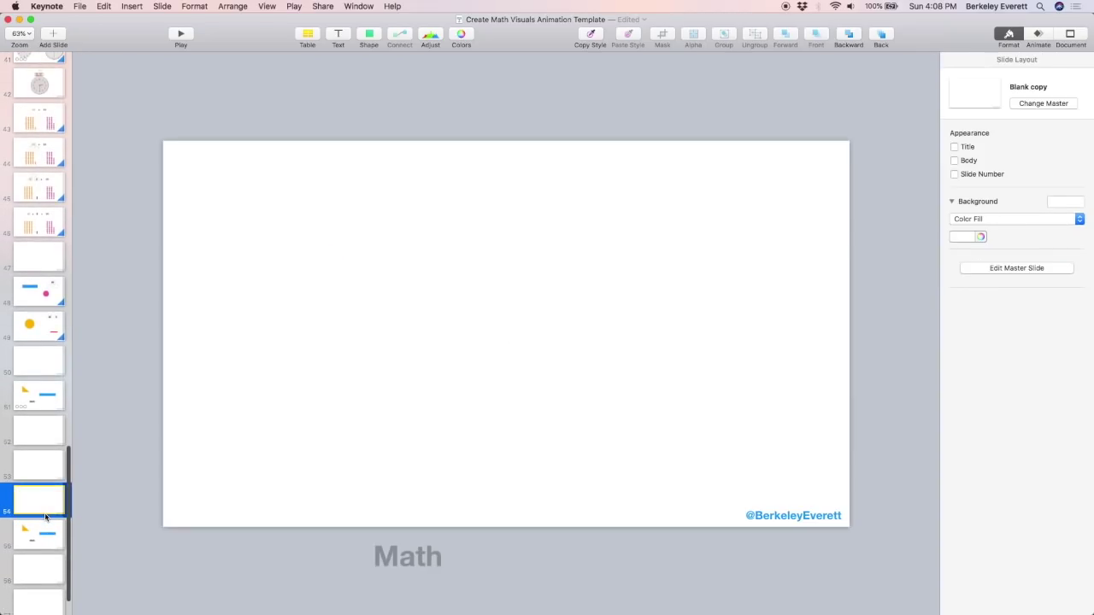
pyautogui.click(1029, 31)
pyautogui.click(993, 103)
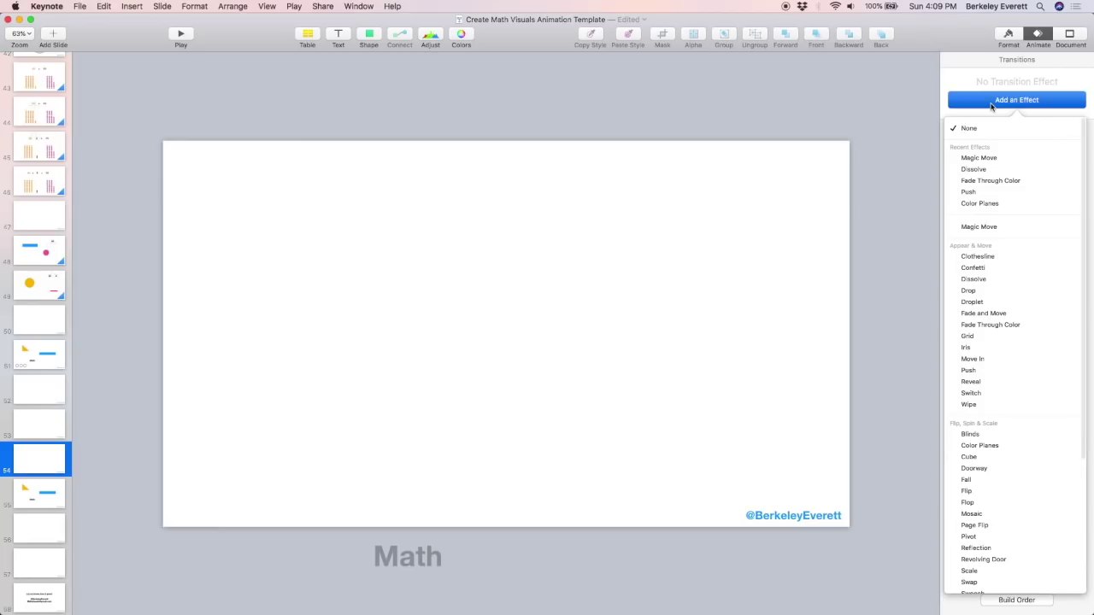
pyautogui.click(989, 159)
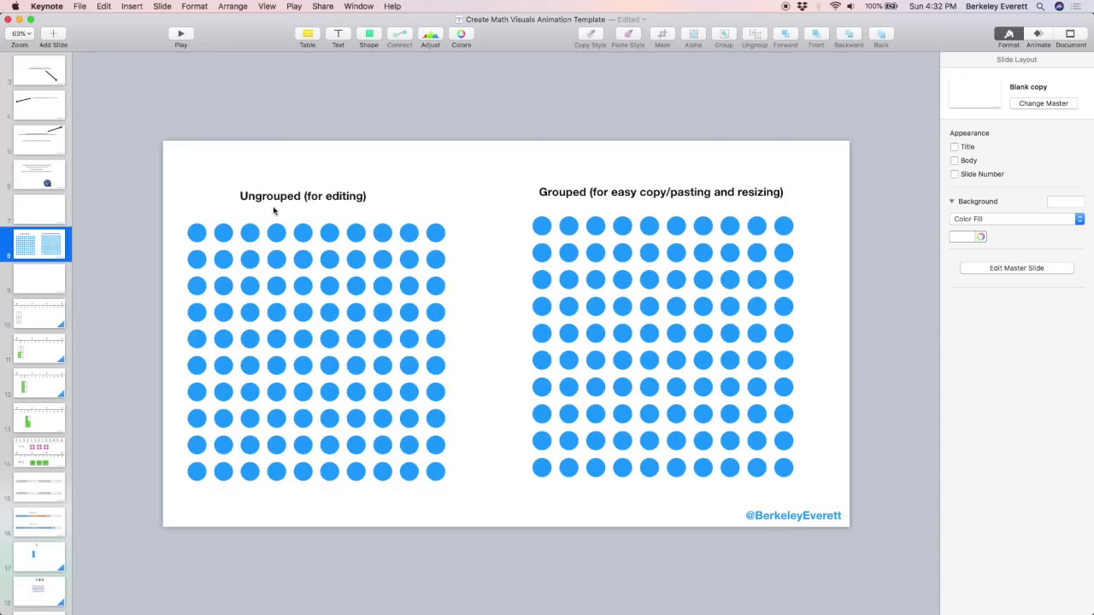
# - On slide 8, select a single ungrouped dot, and try moving the grouped dot array as one object
pyautogui.click(251, 233)
pyautogui.click(274, 258)
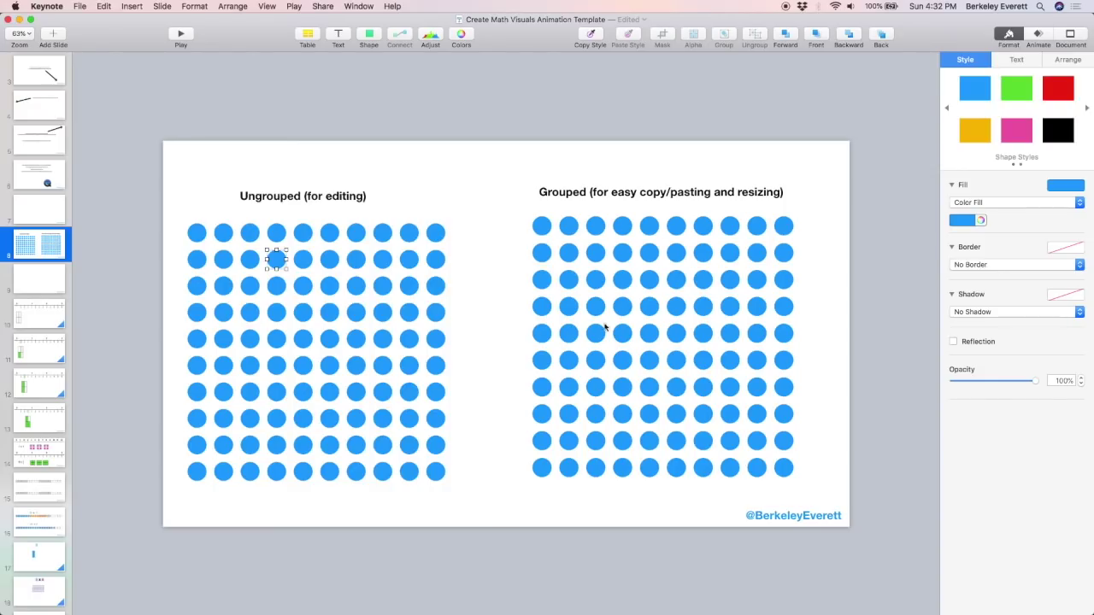
pyautogui.click(629, 308)
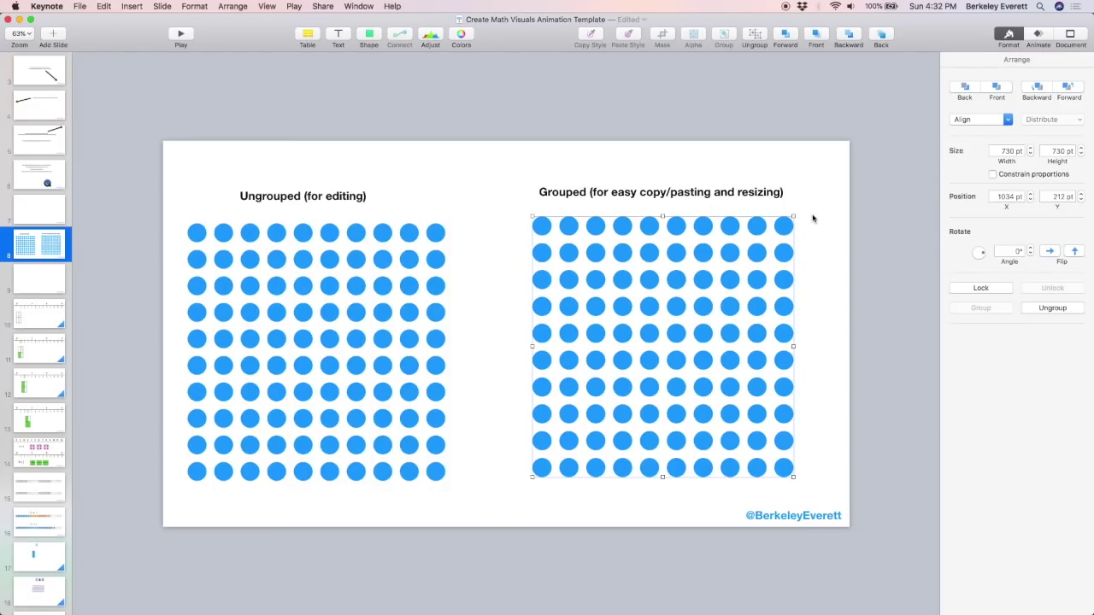
pyautogui.moveTo(752, 254); pyautogui.dragTo(835, 77)
pyautogui.press('BackSpace')
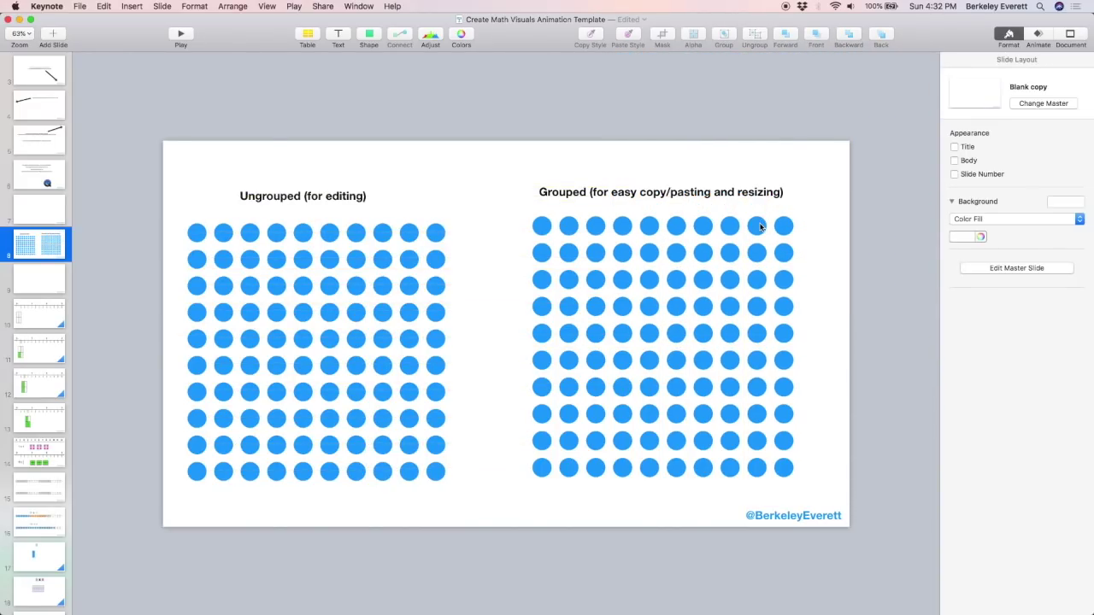
# - Shrink the grouped dot array on slide 8 to 395 by 395 pt and ungroup it
pyautogui.click(760, 226)
pyautogui.moveTo(791, 215); pyautogui.dragTo(675, 389)
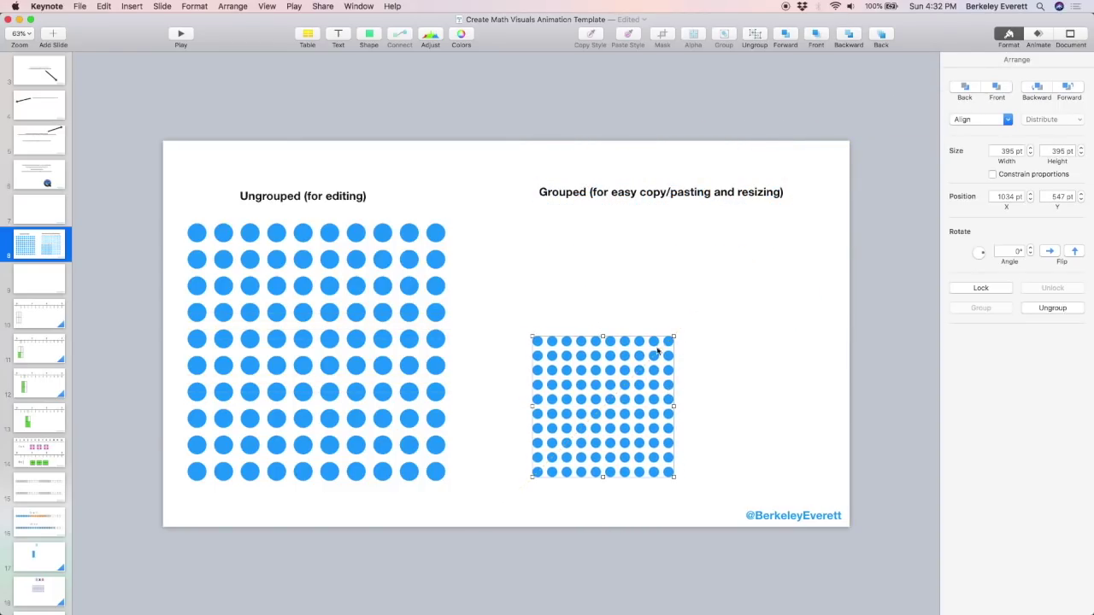
pyautogui.click(754, 36)
pyautogui.click(700, 453)
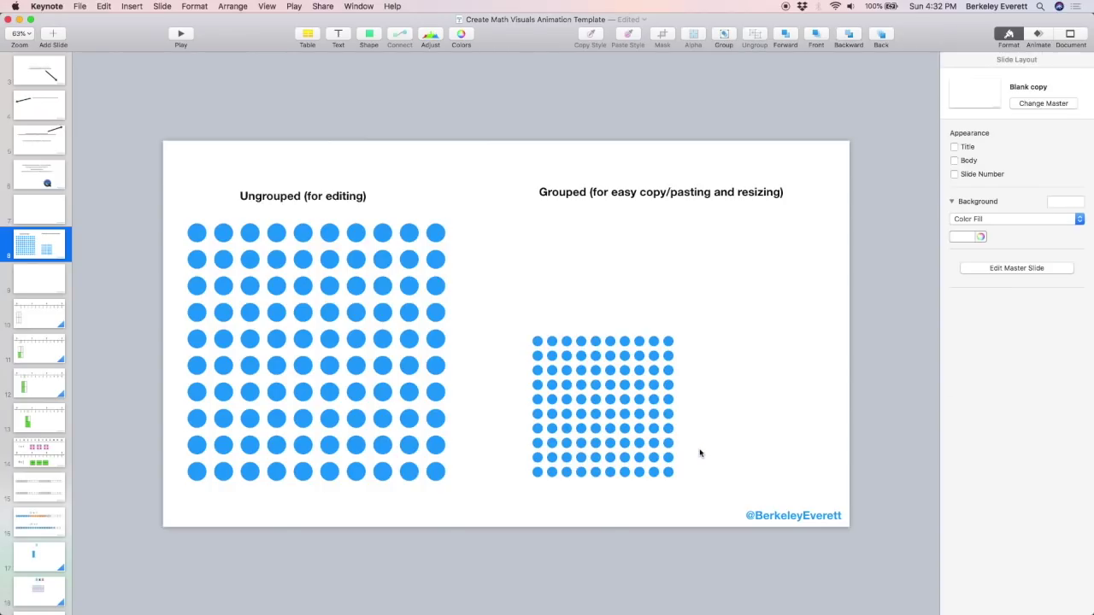
# - Color the three-column, four-row block of dots in the small array's upper-right corner green
pyautogui.moveTo(693, 390); pyautogui.dragTo(633, 338)
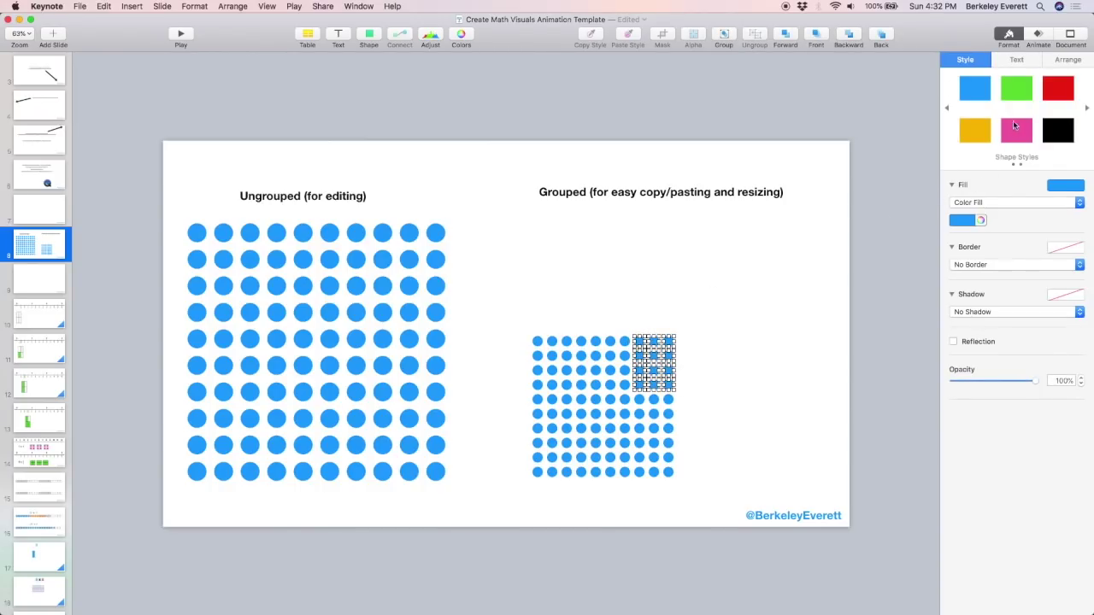
pyautogui.click(1016, 88)
pyautogui.click(752, 377)
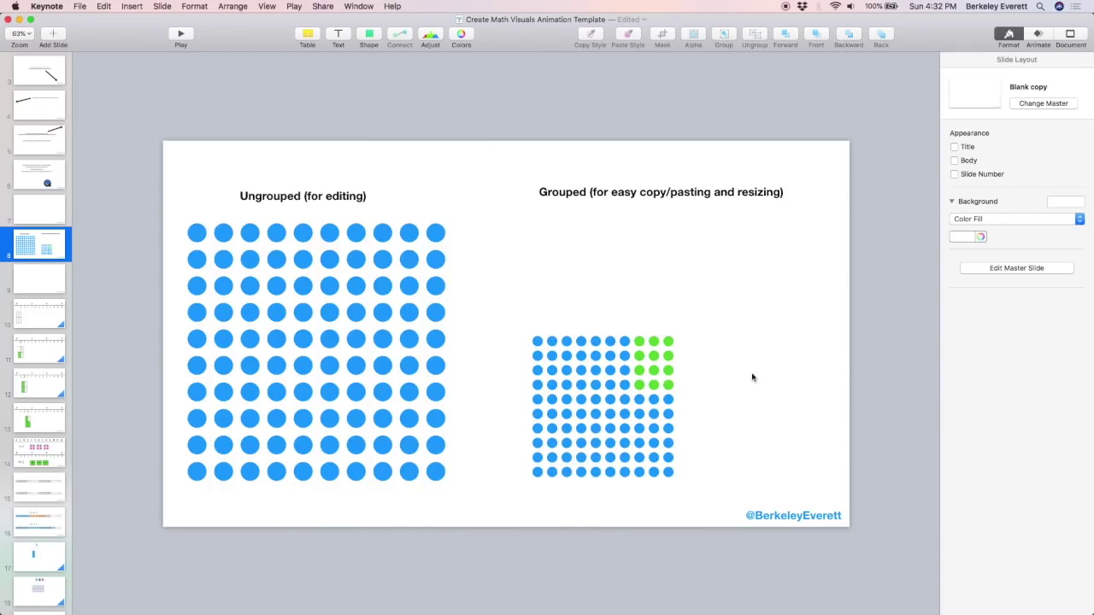
# - Undo the green coloring, the ungrouping and the resizing of the dot array on slide 8
pyautogui.press('super+z')
pyautogui.press('super+z')
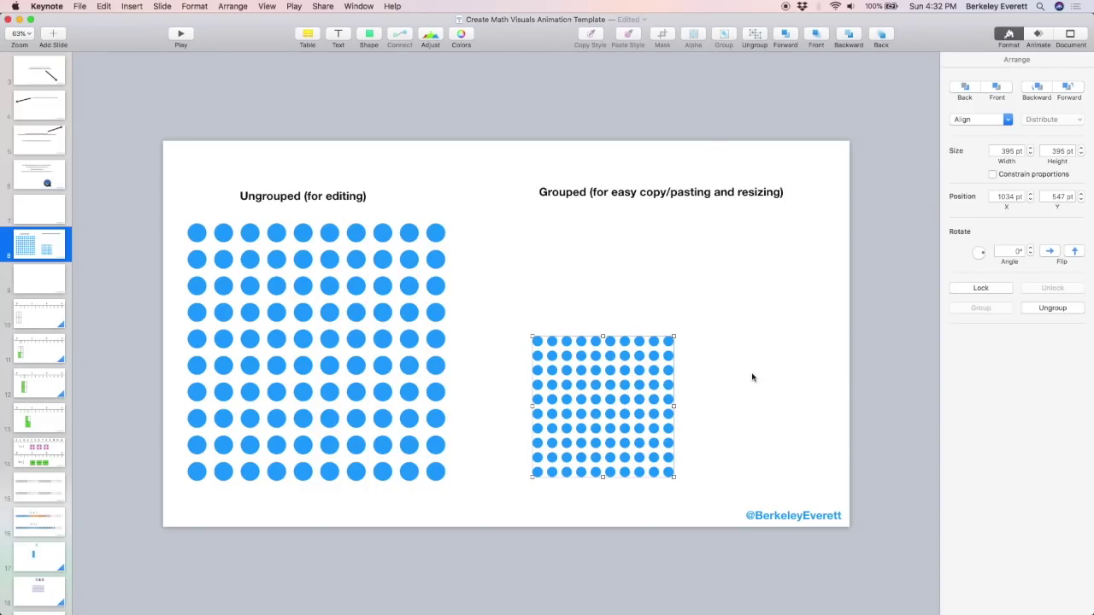
pyautogui.press('super+z')
pyautogui.click(523, 363)
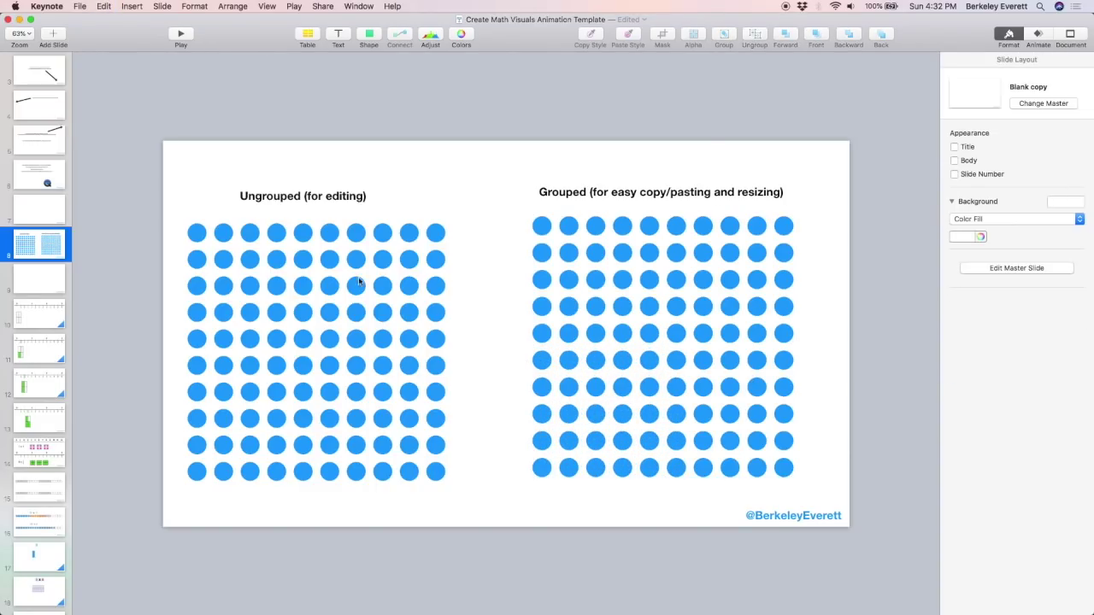
# - Copy all the dots of the ungrouped array on slide 8 onto blank slide 57
pyautogui.moveTo(173, 214); pyautogui.dragTo(478, 469)
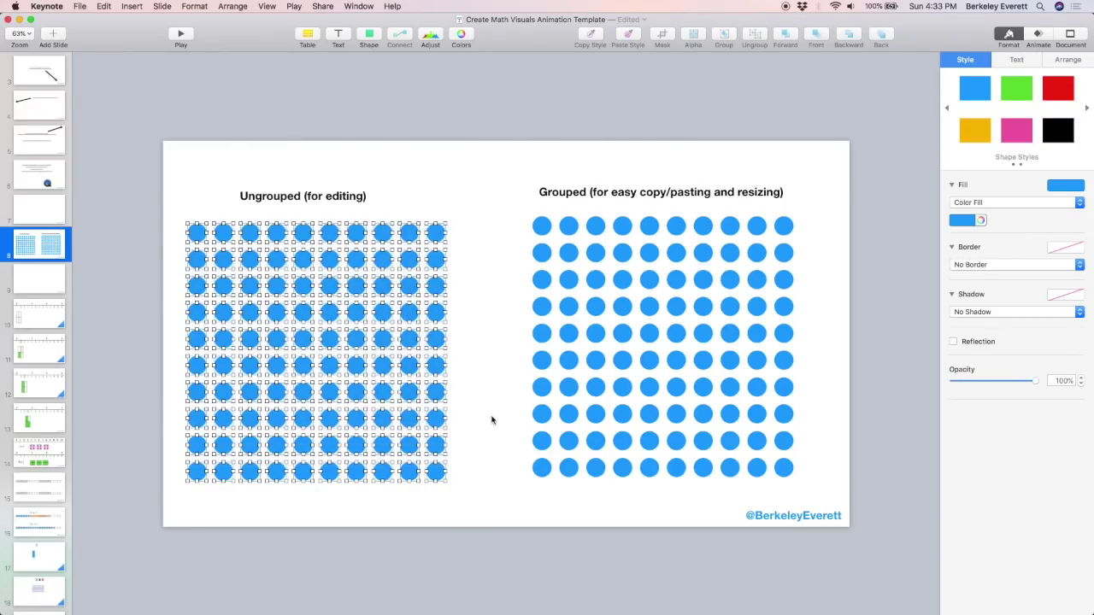
pyautogui.scroll(-15, 38, 454)
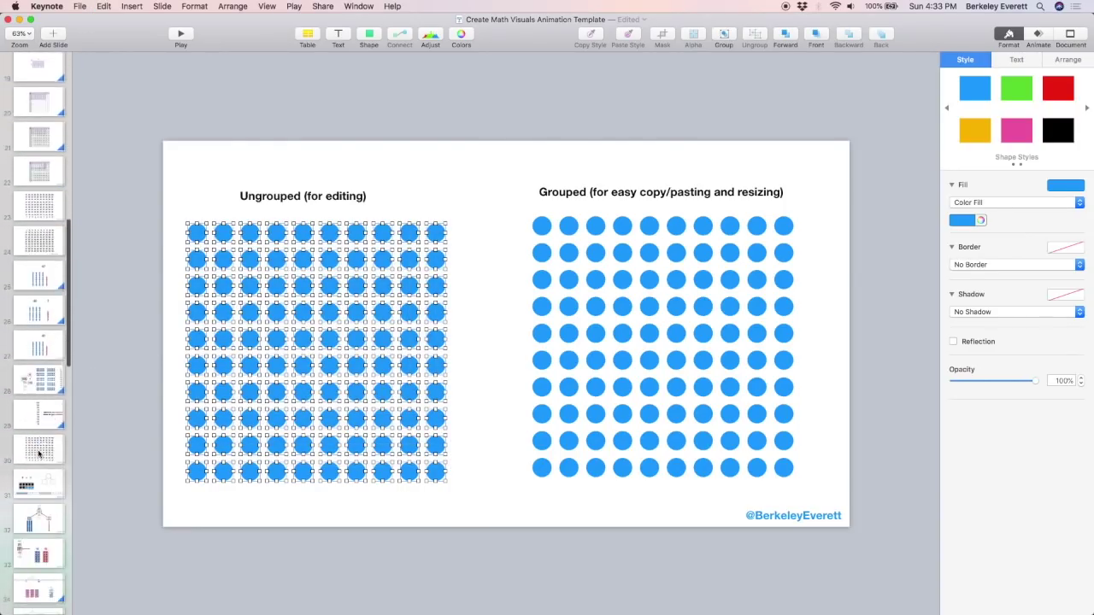
pyautogui.scroll(-15, 38, 454)
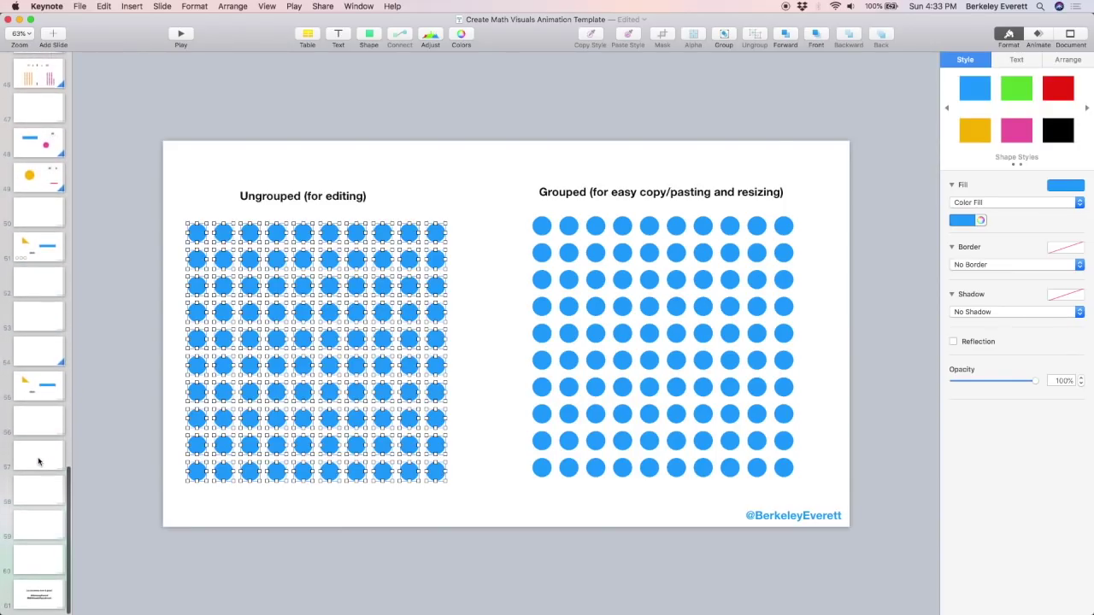
pyautogui.click(38, 461)
pyautogui.press('super+v')
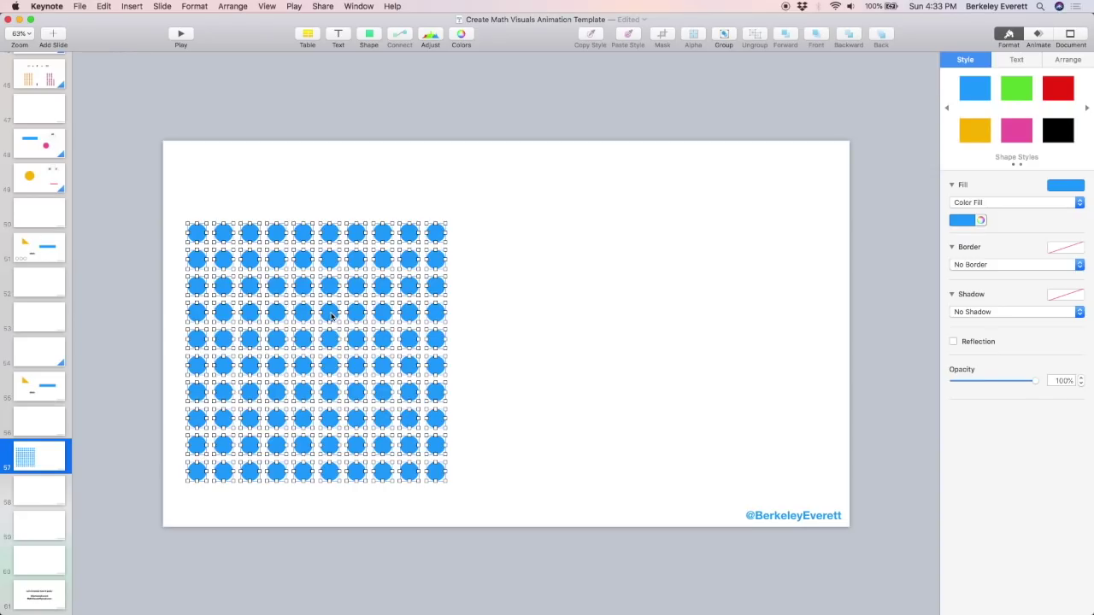
# - Reduce slide 57's dot array to six by six by deleting four columns and four rows, and move it up and slightly left
pyautogui.click(275, 195)
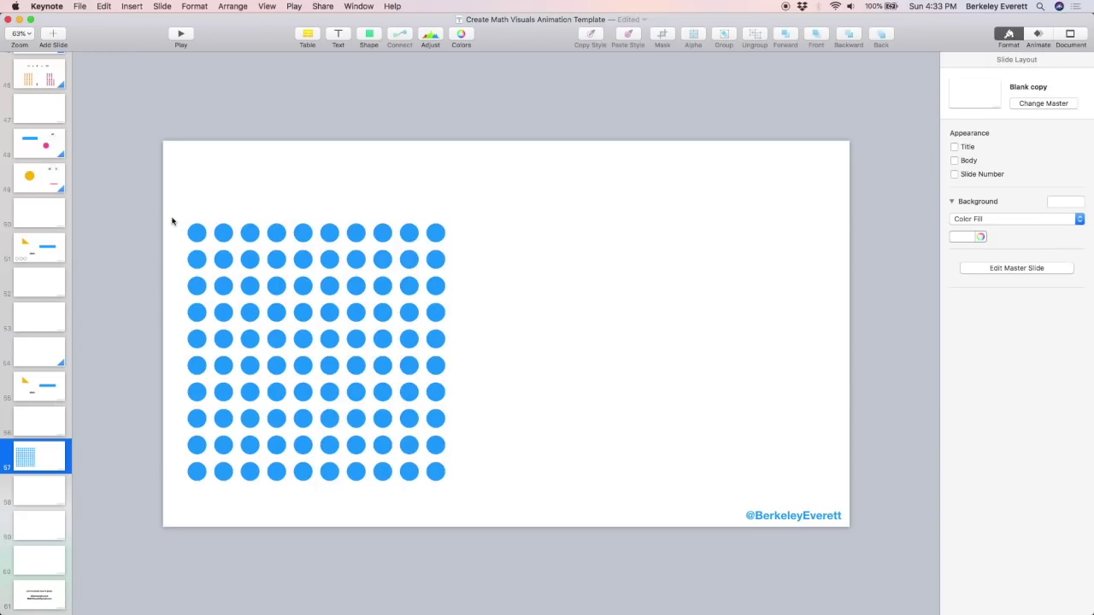
pyautogui.moveTo(174, 211); pyautogui.dragTo(274, 515)
pyautogui.press('Delete')
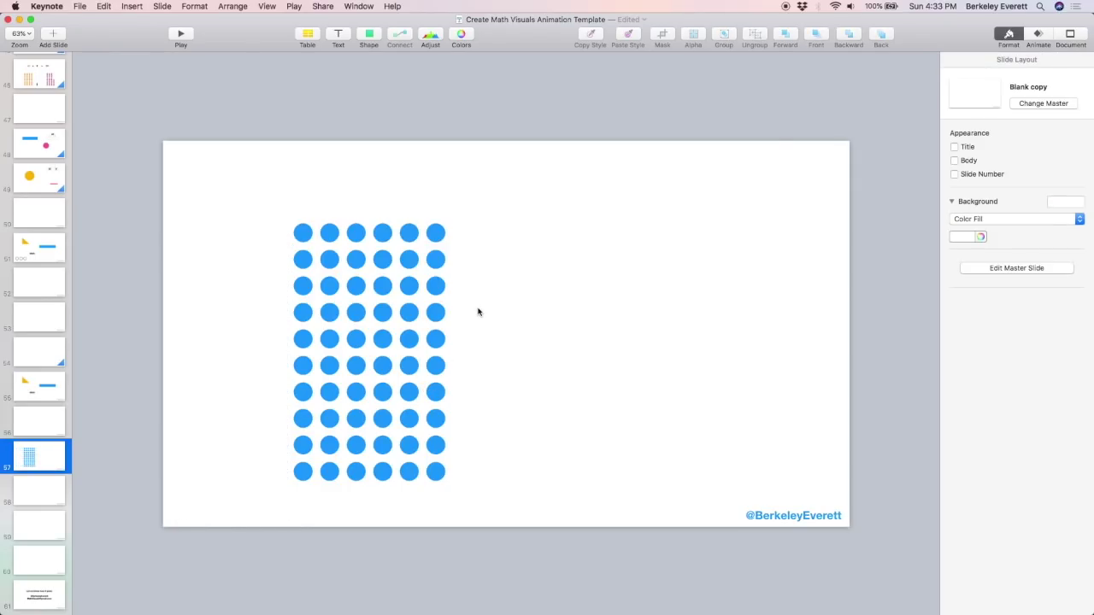
pyautogui.moveTo(477, 313); pyautogui.dragTo(271, 231)
pyautogui.press('Delete')
pyautogui.moveTo(264, 305); pyautogui.dragTo(403, 410)
pyautogui.click(439, 452)
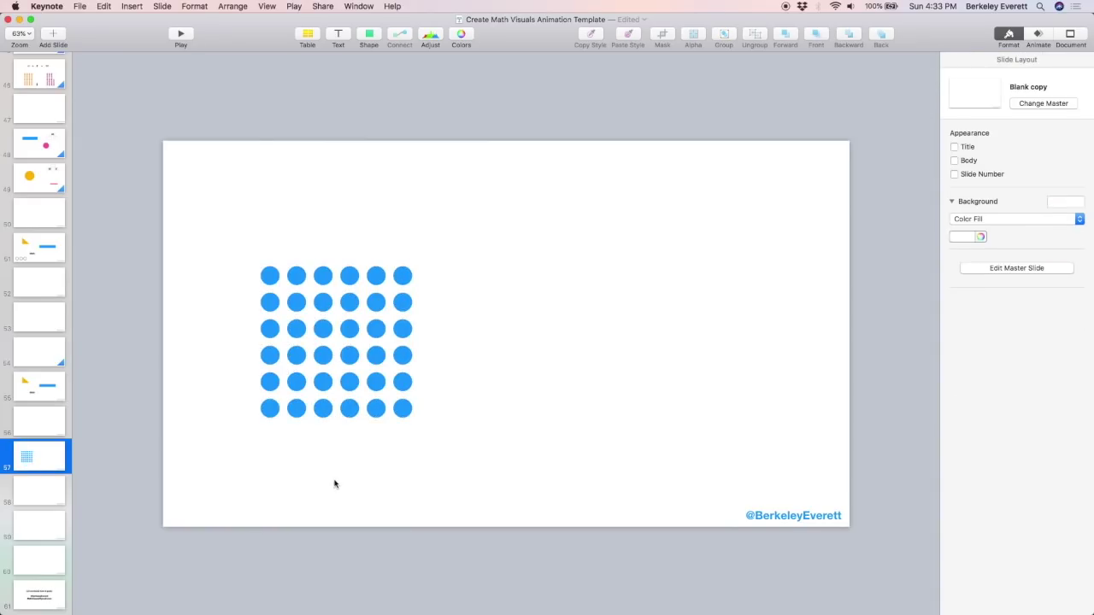
# - Duplicate slide 57 with its six-by-six dot array
pyautogui.moveTo(334, 475); pyautogui.dragTo(270, 360)
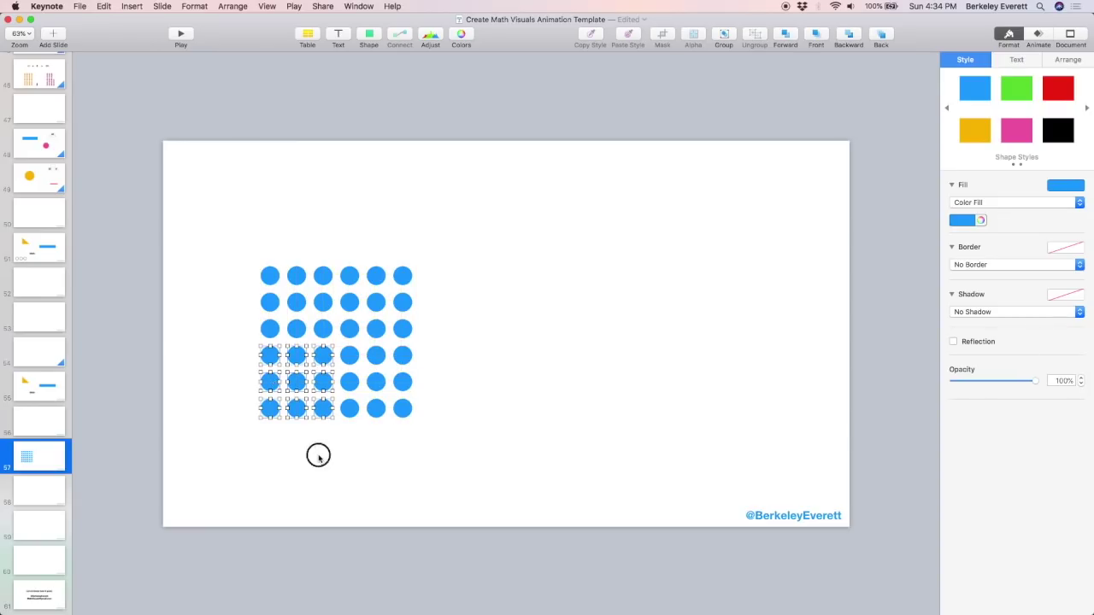
pyautogui.click(318, 455)
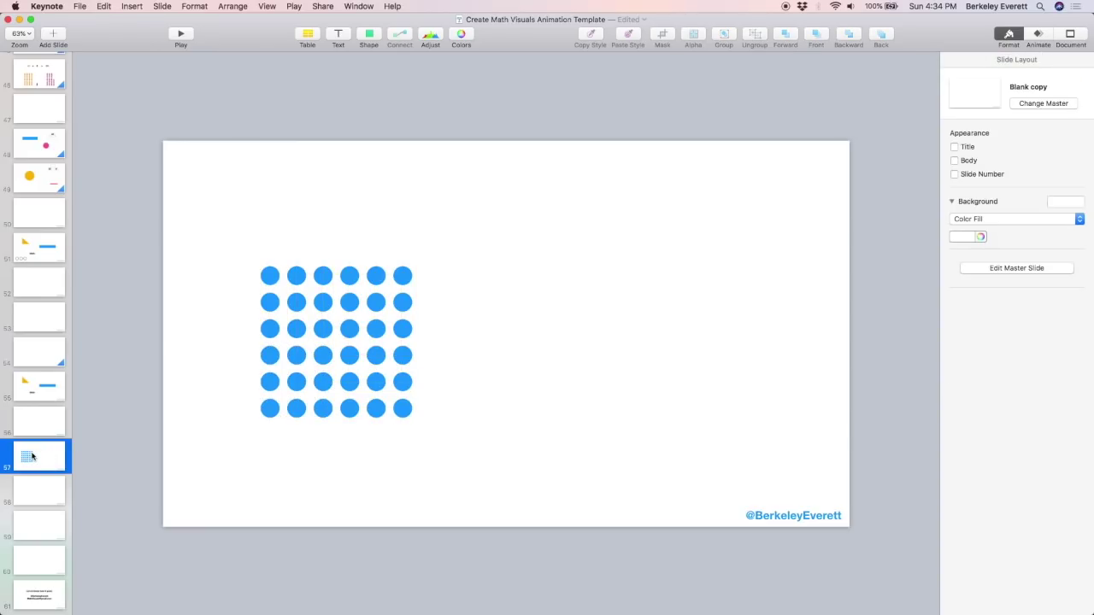
pyautogui.press('super+c')
pyautogui.press('super+v')
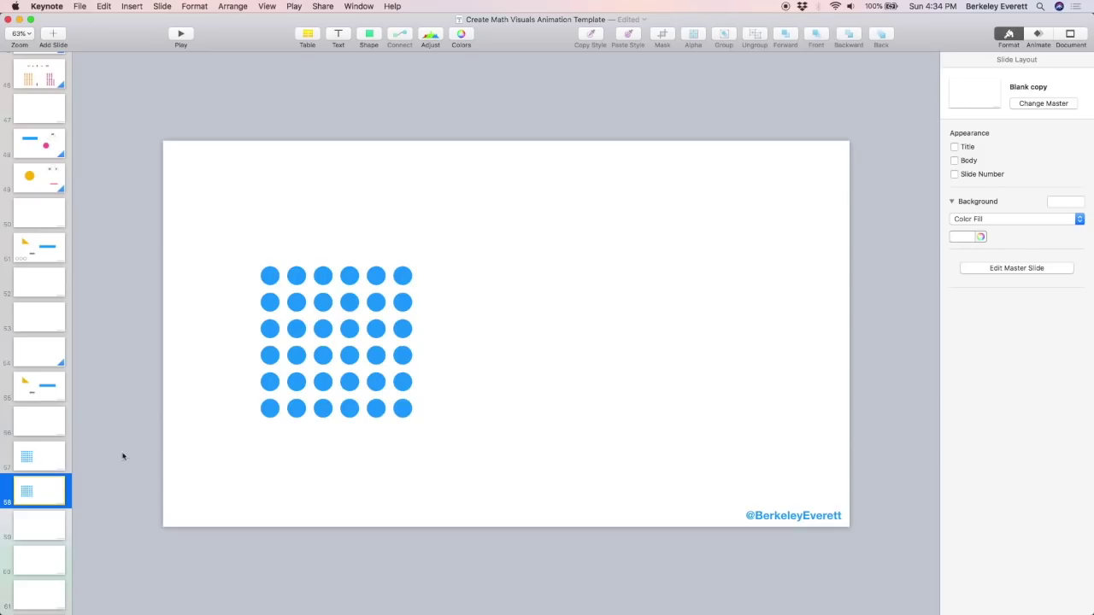
# - Split the six-by-six dot array on slide 58 into four spaced-out three-by-three groups
pyautogui.moveTo(329, 445); pyautogui.dragTo(266, 384)
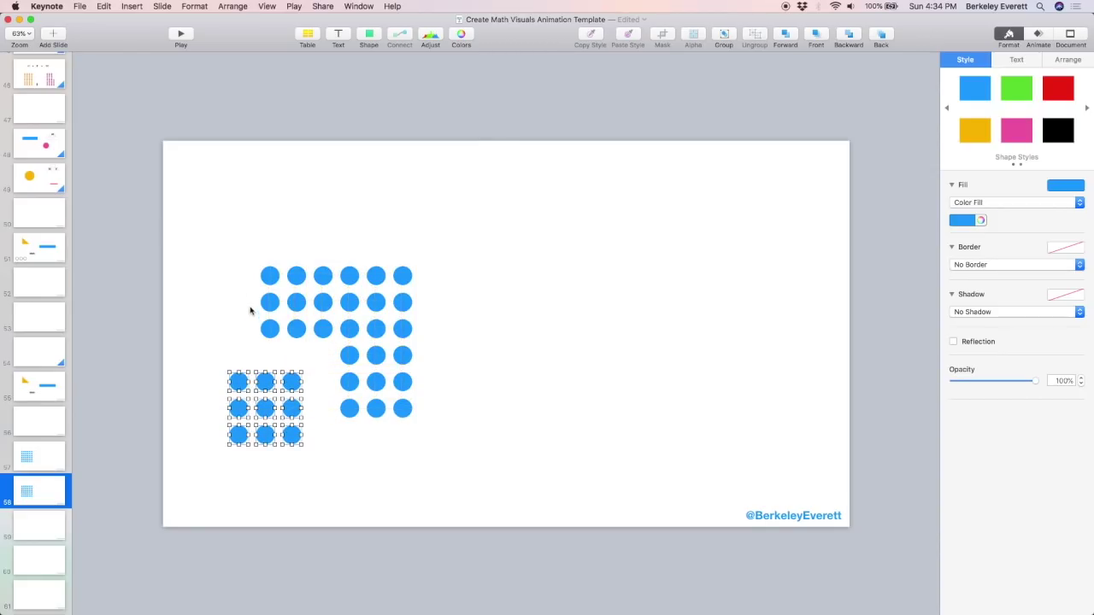
pyautogui.moveTo(249, 263); pyautogui.dragTo(293, 310)
pyautogui.moveTo(432, 442); pyautogui.dragTo(364, 385)
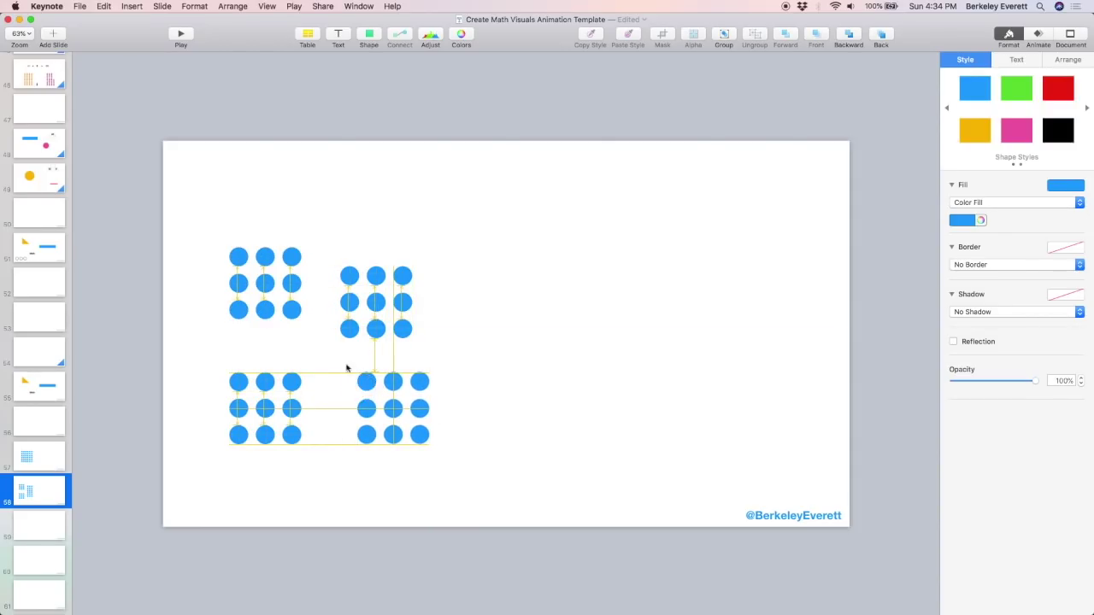
pyautogui.moveTo(398, 342); pyautogui.dragTo(366, 251)
pyautogui.click(330, 207)
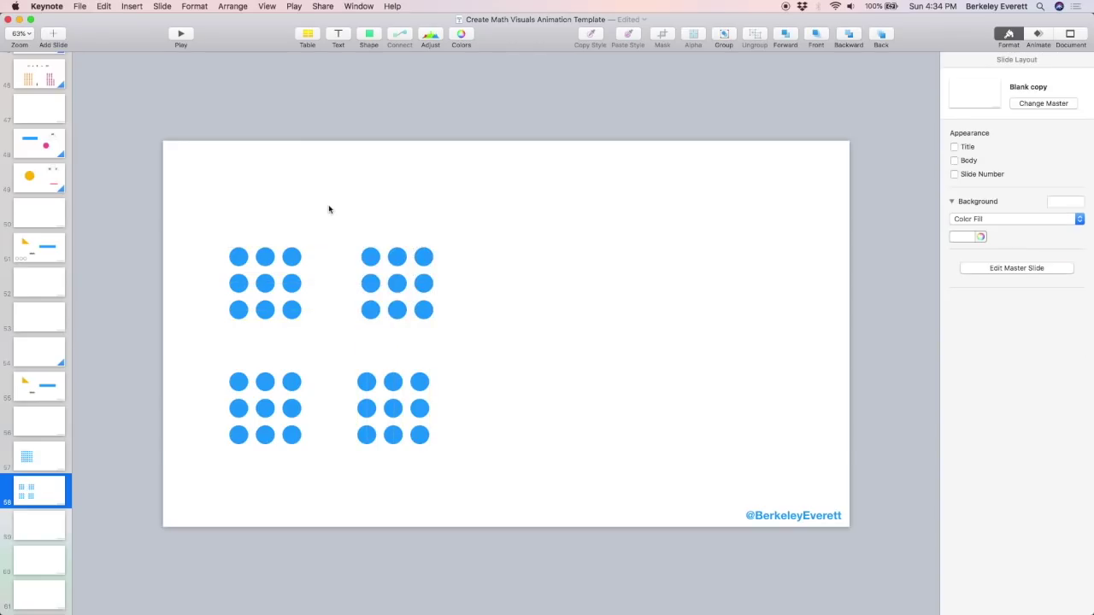
# - Add a Magic Move transition to slide 57 with the full six-by-six array
pyautogui.click(28, 462)
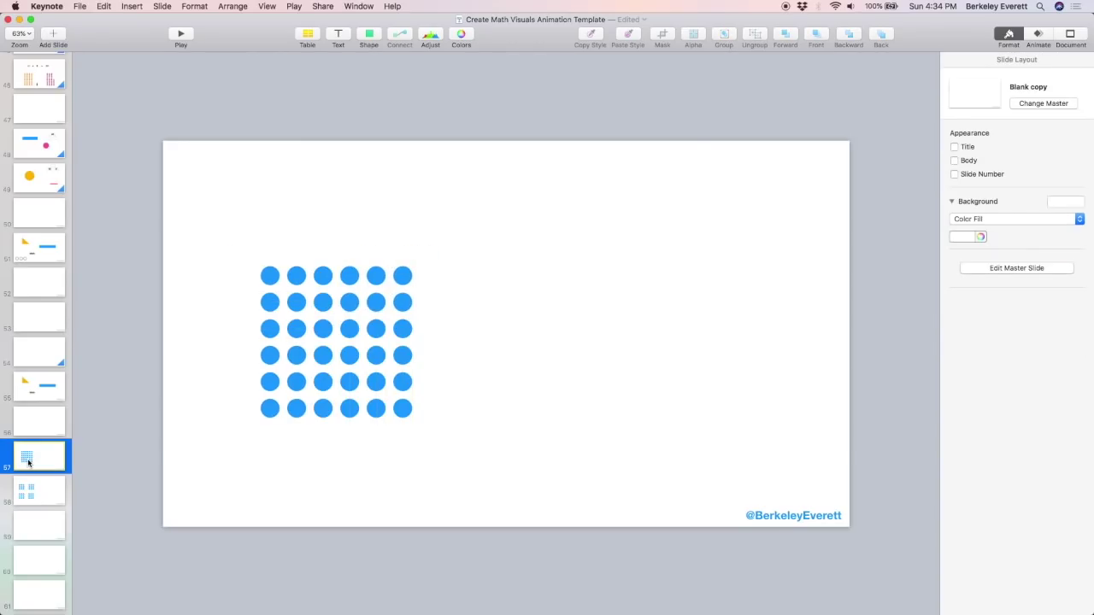
pyautogui.click(1036, 34)
pyautogui.click(1003, 104)
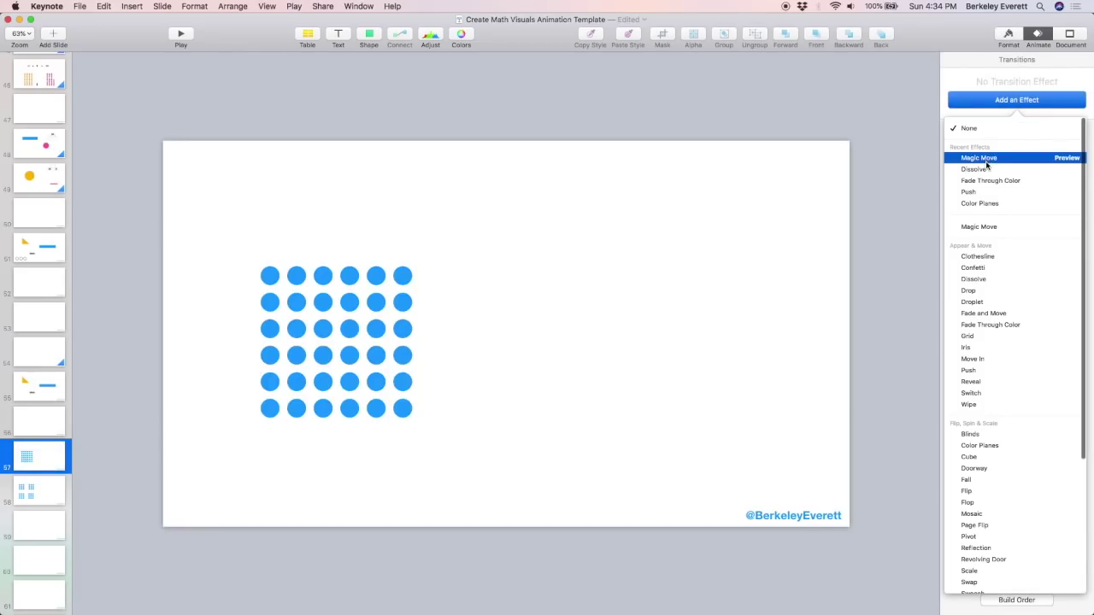
pyautogui.click(987, 166)
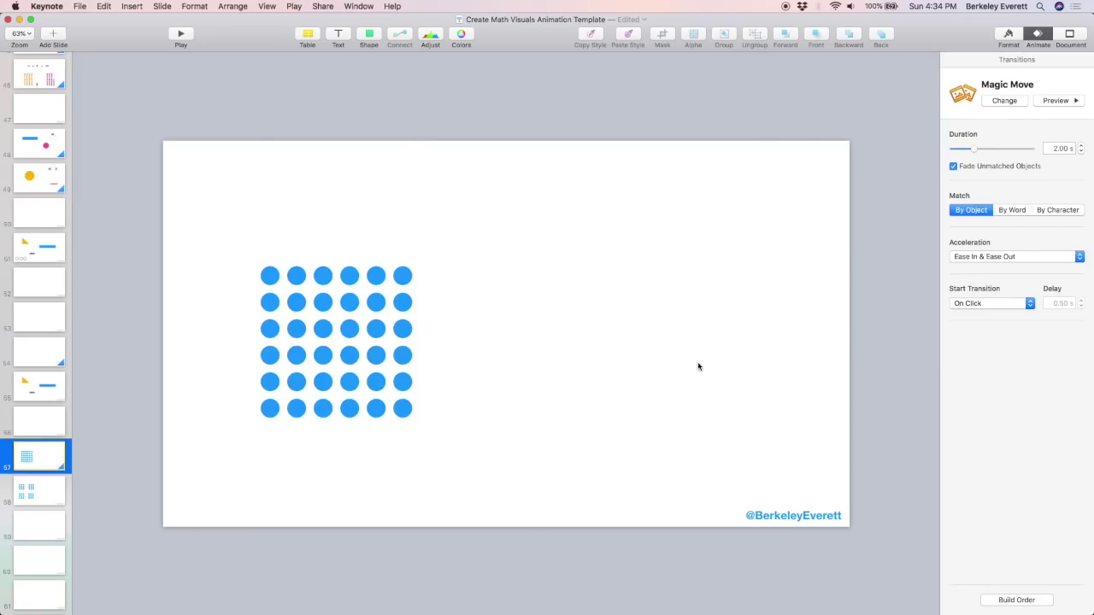
# - Duplicate slide 58 and place a copy of slide 57's six-by-six array to the right of the four groups on slide 59
pyautogui.click(44, 488)
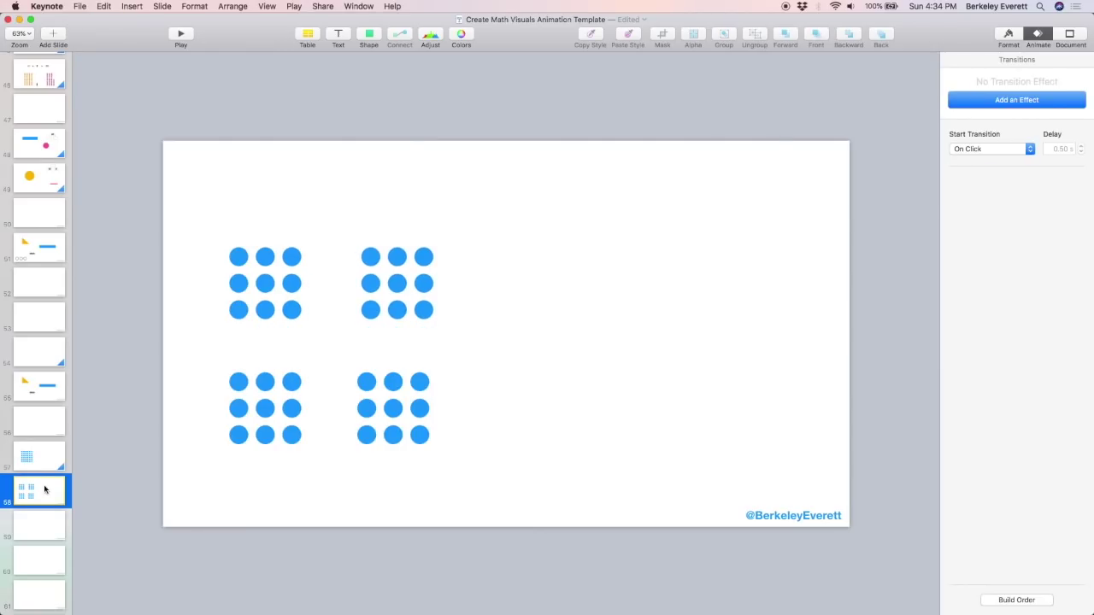
pyautogui.press('super+d')
pyautogui.click(41, 465)
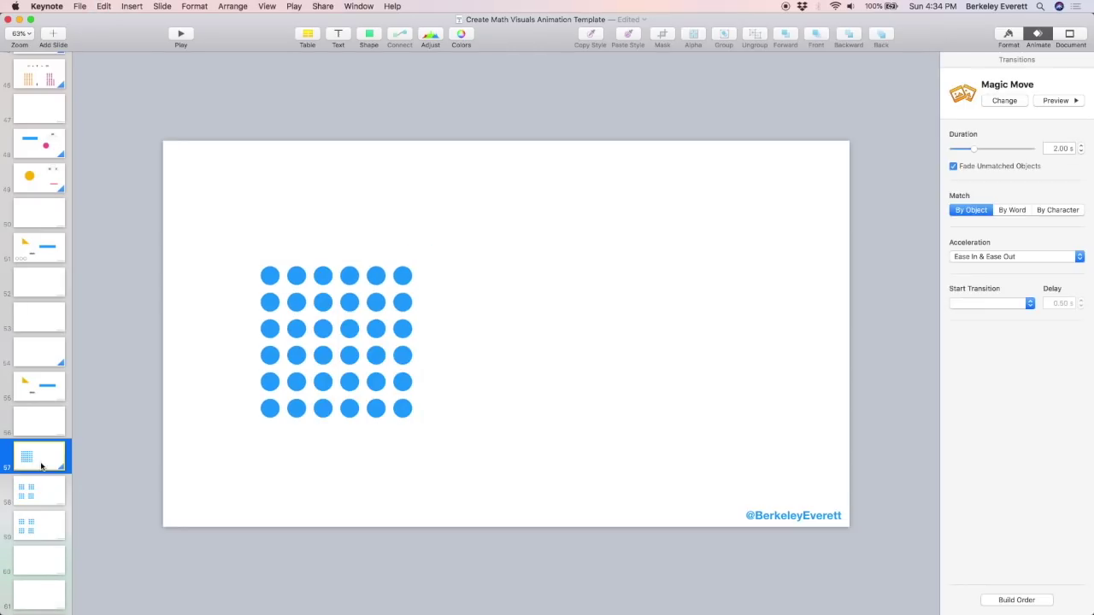
pyautogui.moveTo(447, 447); pyautogui.dragTo(223, 270)
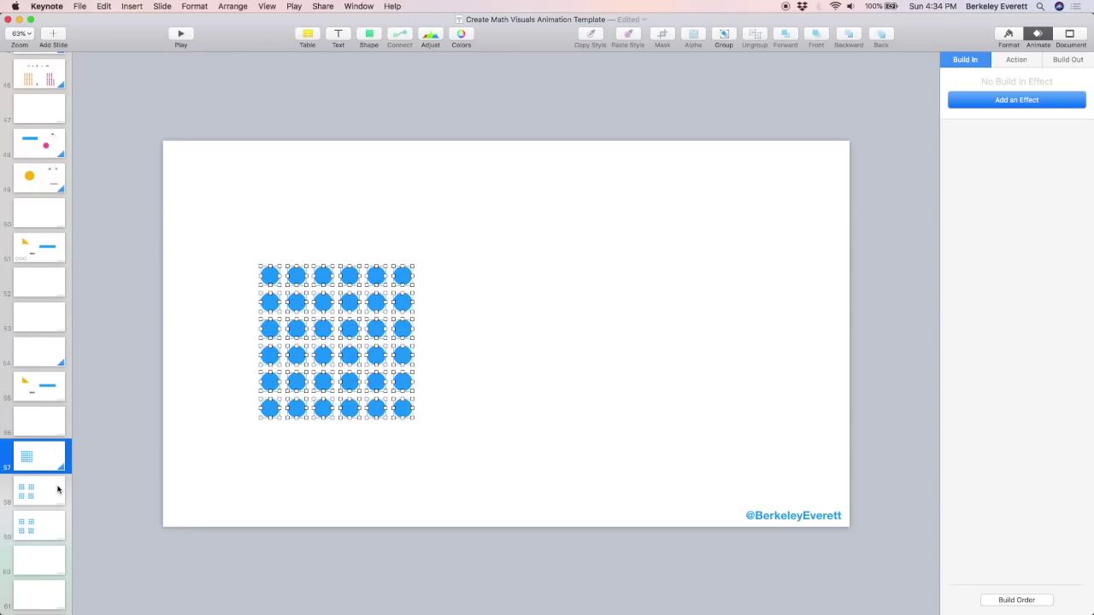
pyautogui.click(57, 488)
pyautogui.click(49, 527)
pyautogui.press('super+v')
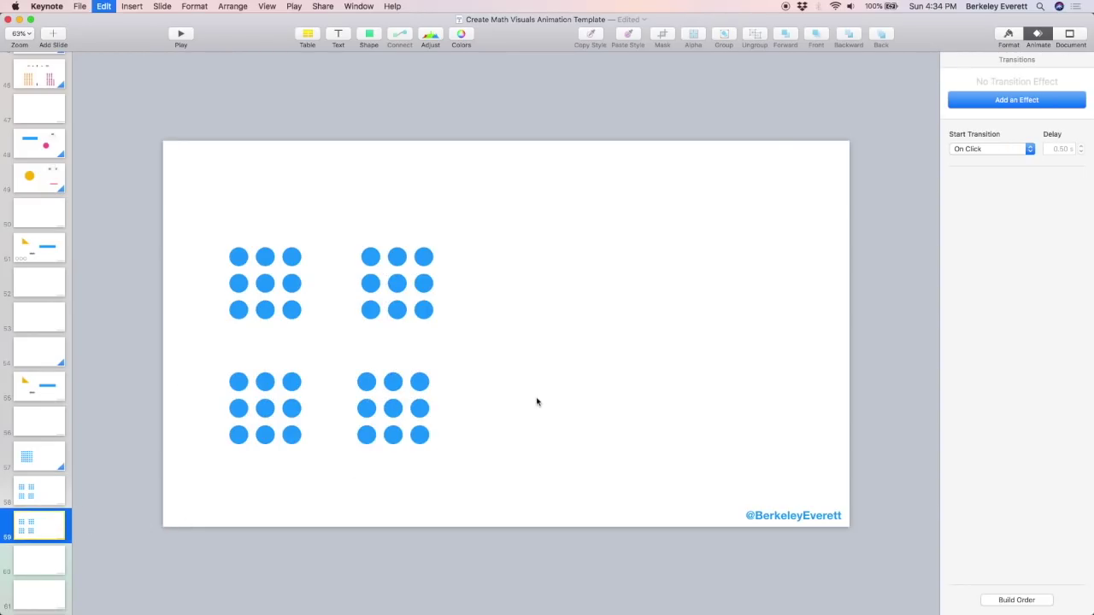
pyautogui.moveTo(327, 358); pyautogui.dragTo(655, 357)
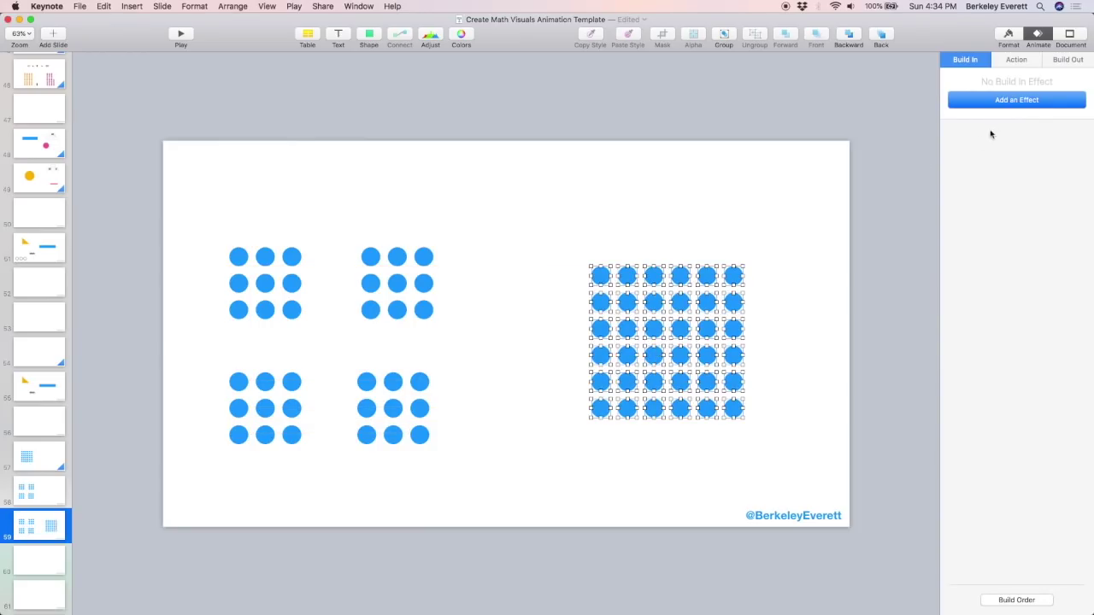
# - Color the copied six-by-six array on slide 59 red
pyautogui.click(1007, 39)
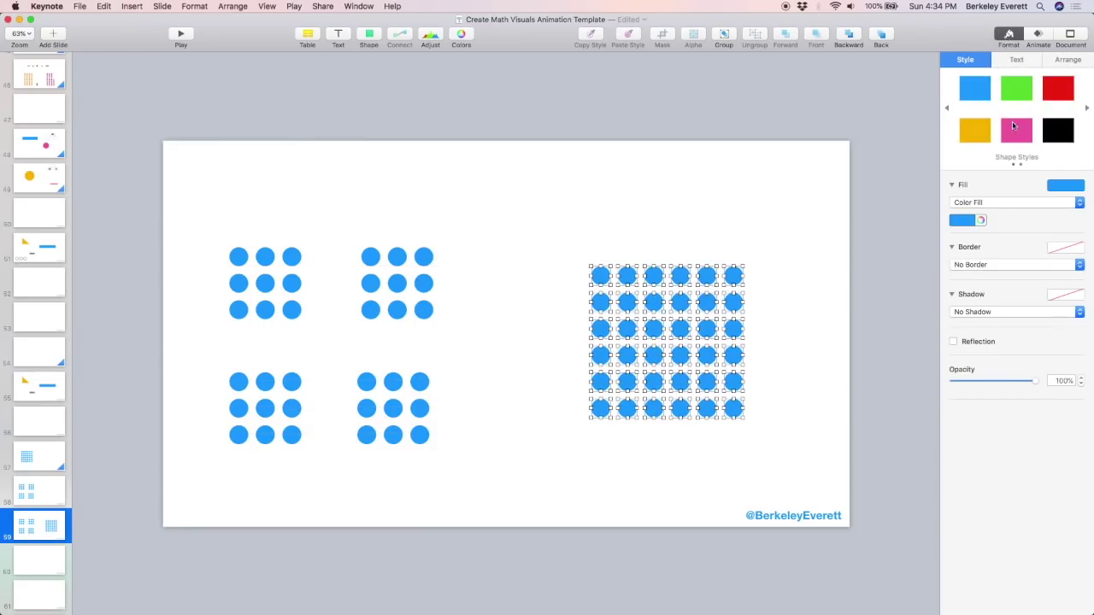
pyautogui.click(1056, 98)
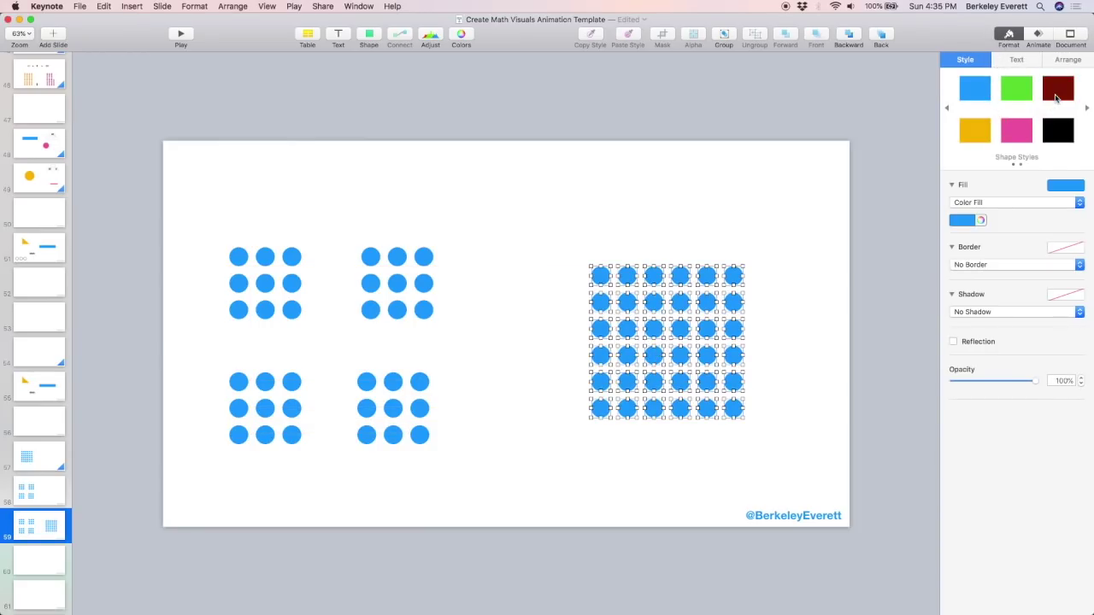
pyautogui.click(774, 377)
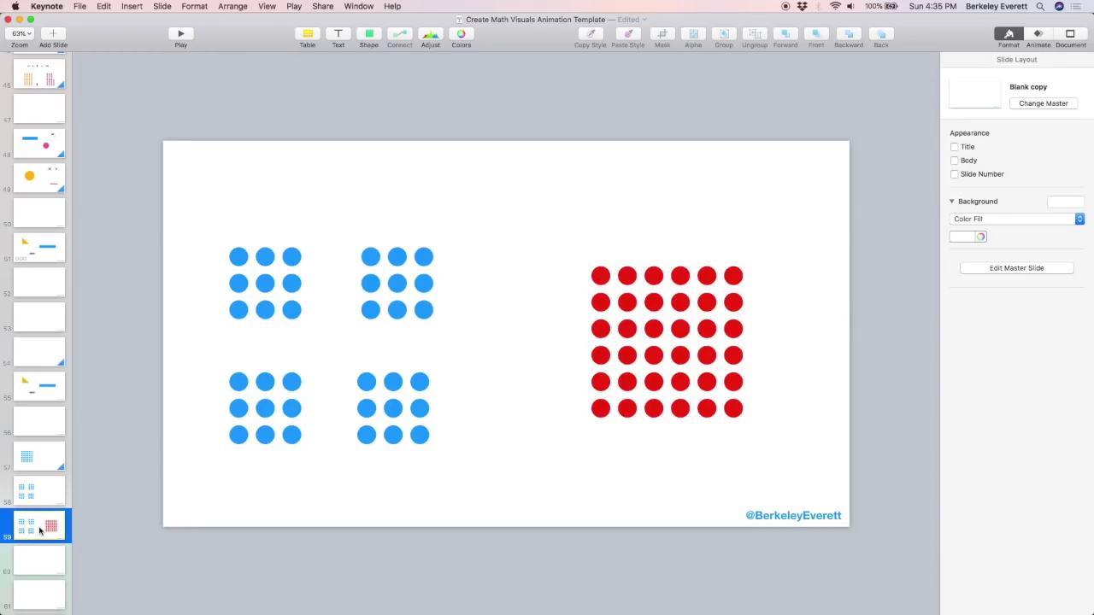
# - Duplicate slide 59 and shift the lower-left five-by-five block of red dots slightly down and left on the duplicate
pyautogui.press('super+d')
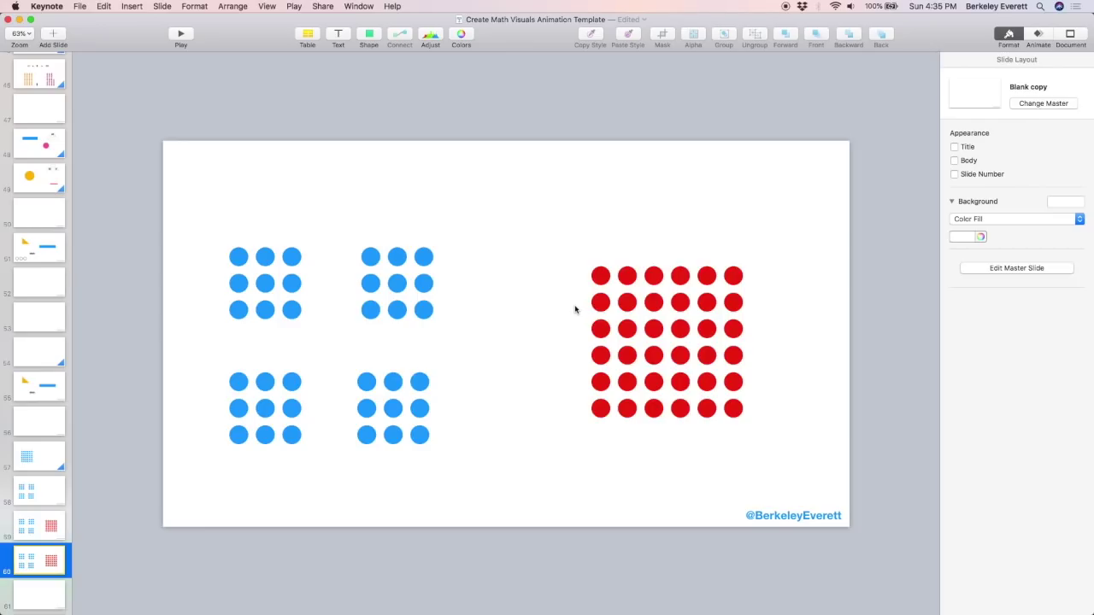
pyautogui.moveTo(576, 292); pyautogui.dragTo(696, 435)
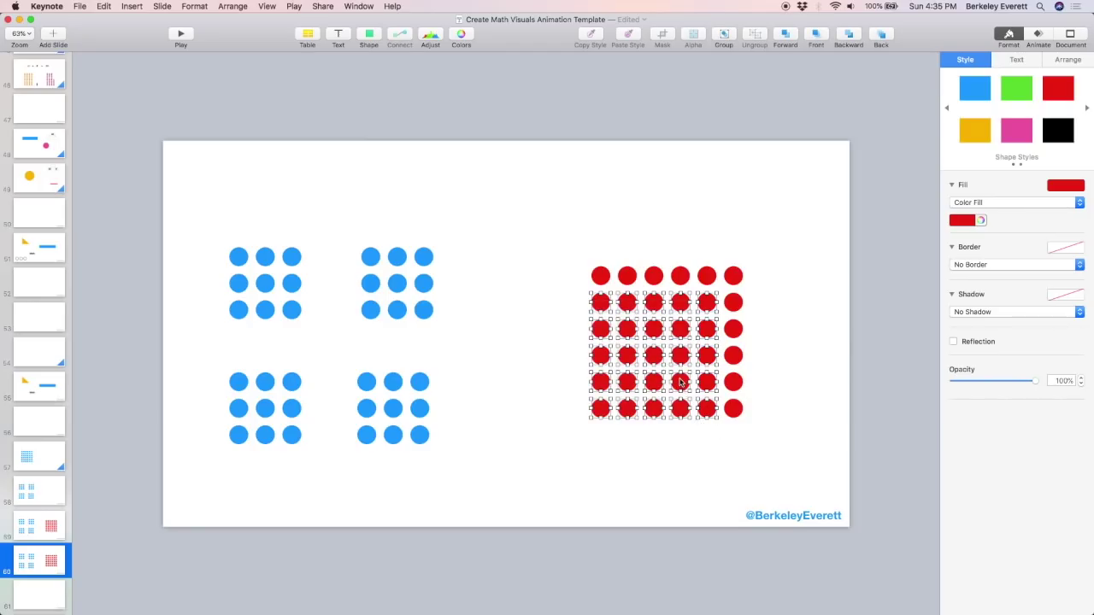
pyautogui.moveTo(680, 381); pyautogui.dragTo(660, 398)
# - Move the red top row and right column on slide 60 together up and right, away from the five-by-five block
pyautogui.moveTo(570, 238); pyautogui.dragTo(760, 282)
pyautogui.keyDown('shift'); pyautogui.click(734, 408); pyautogui.keyUp('shift')
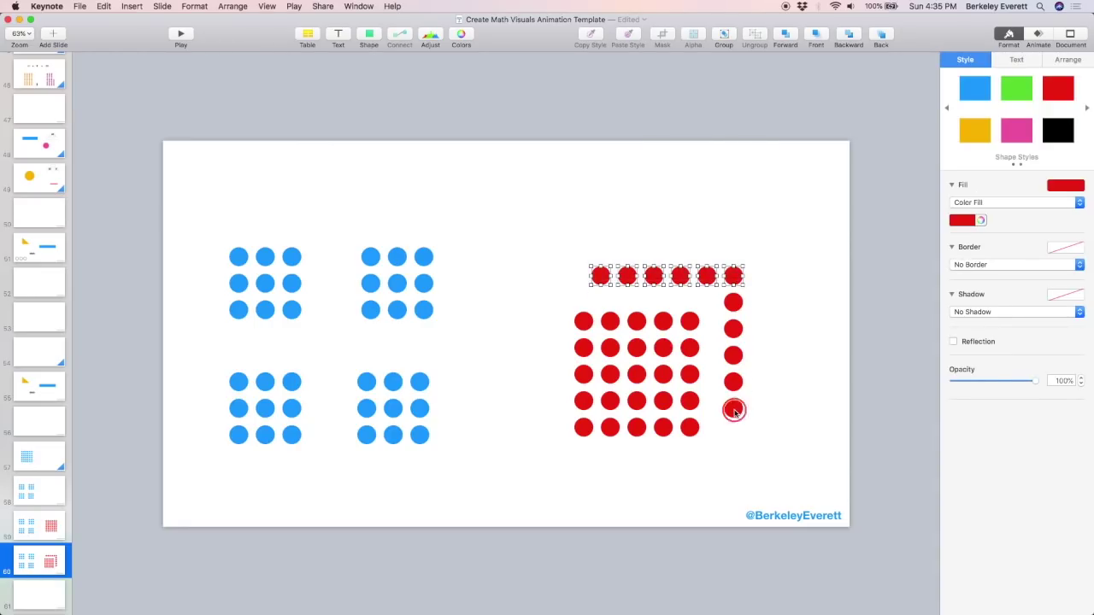
pyautogui.keyDown('shift'); pyautogui.click(733, 382); pyautogui.keyUp('shift')
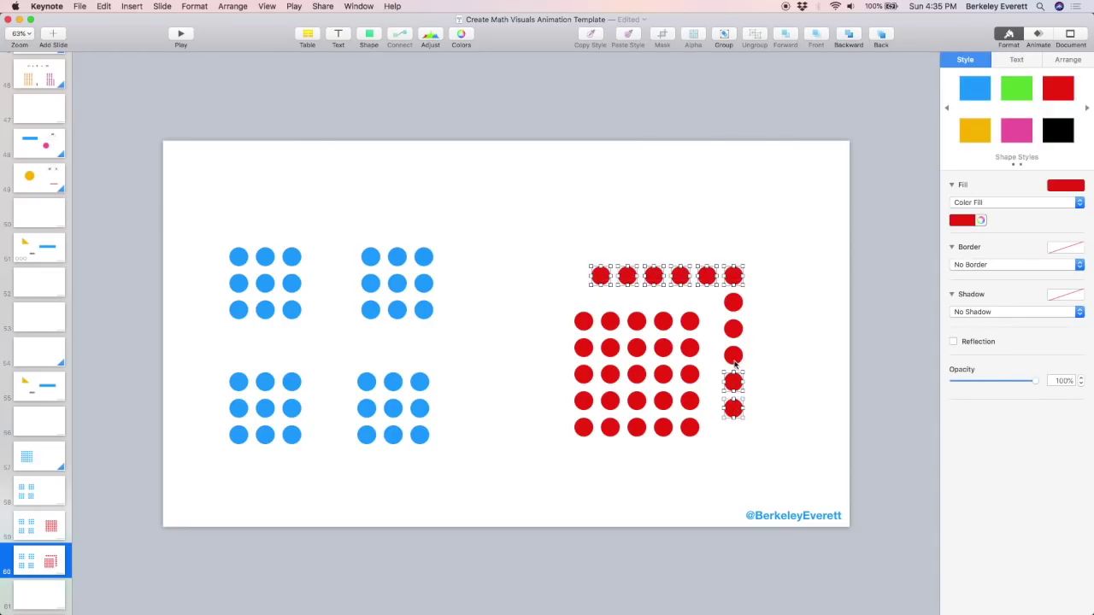
pyautogui.keyDown('shift'); pyautogui.click(734, 359); pyautogui.keyUp('shift')
pyautogui.keyDown('shift'); pyautogui.click(734, 329); pyautogui.keyUp('shift')
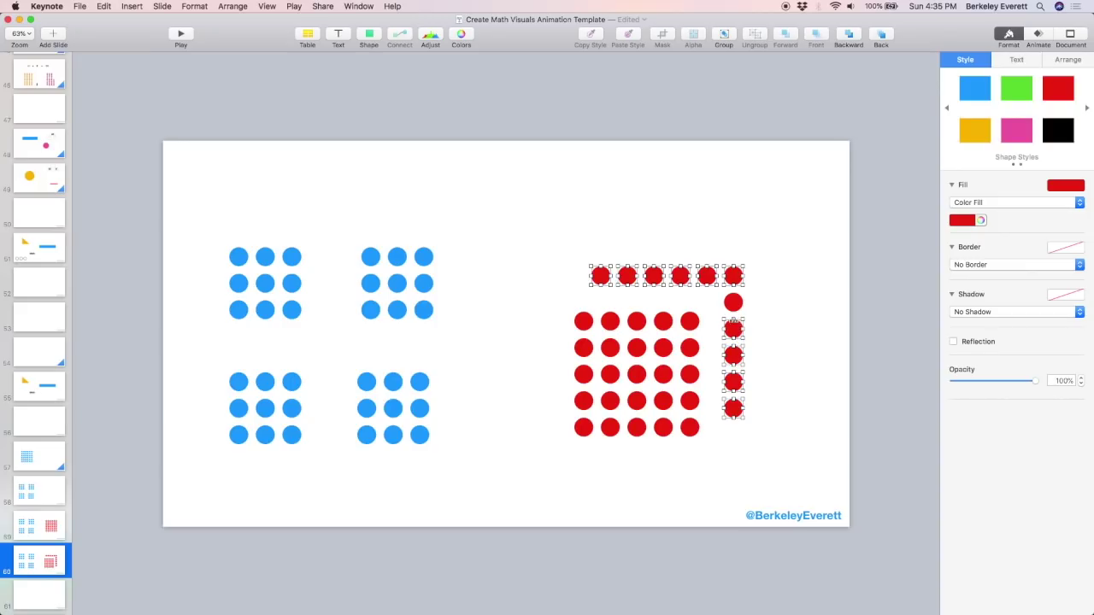
pyautogui.keyDown('shift'); pyautogui.click(734, 306); pyautogui.keyUp('shift')
pyautogui.moveTo(733, 383); pyautogui.dragTo(756, 359)
pyautogui.click(743, 418)
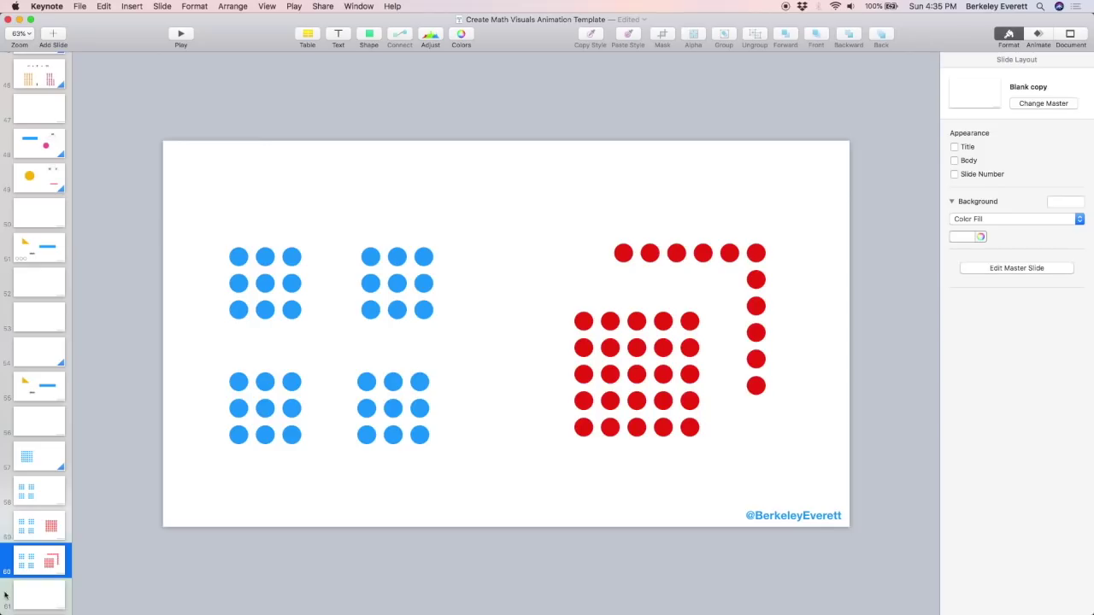
# - Add a Magic Move transition to slide 59 with the red six-by-six array
pyautogui.click(35, 539)
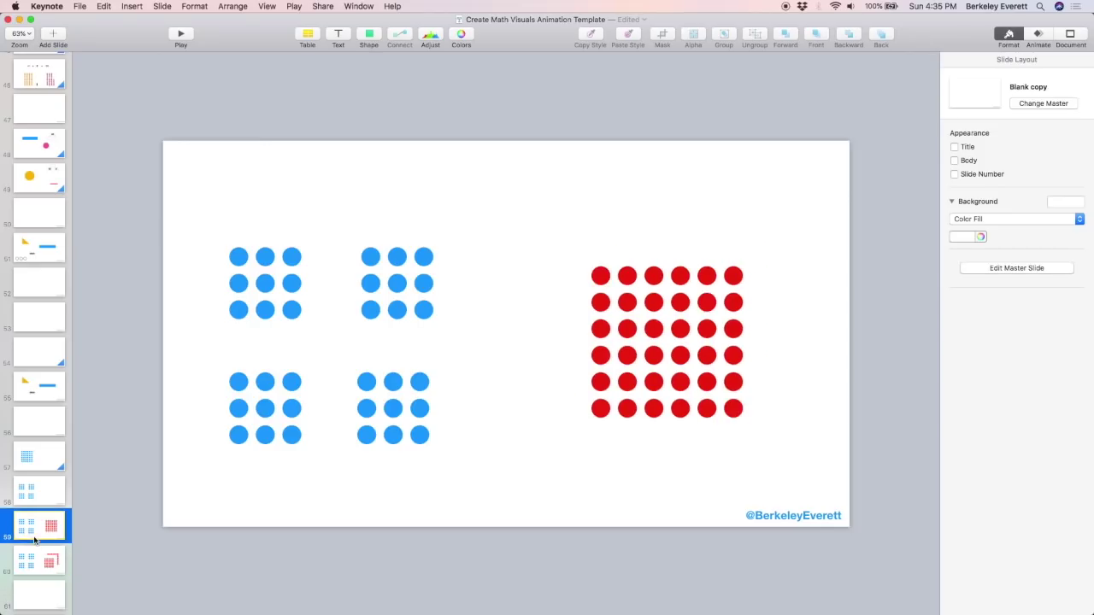
pyautogui.click(1036, 34)
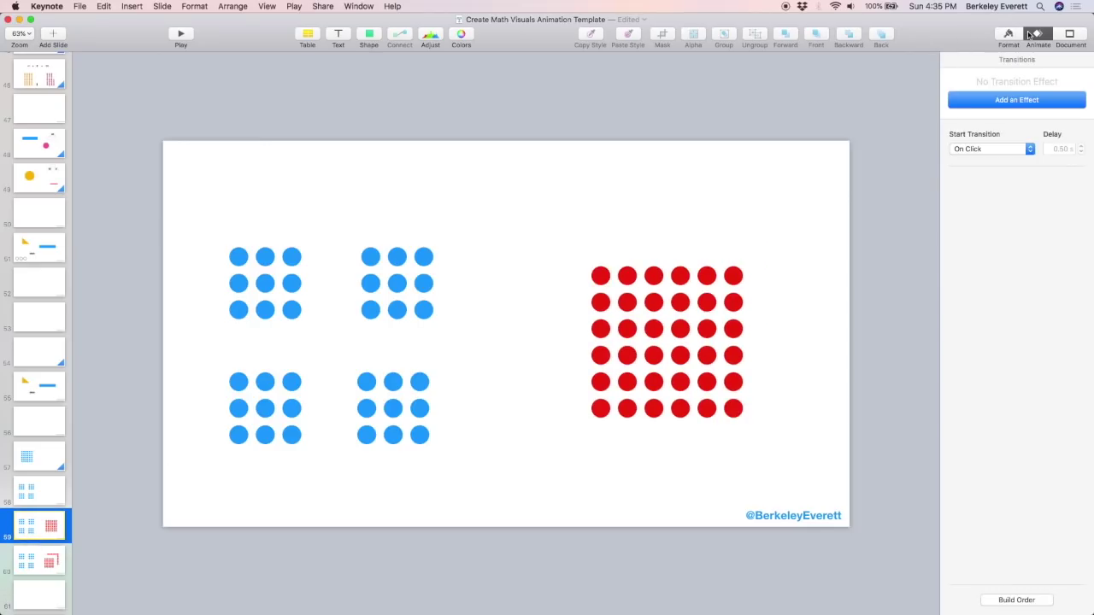
pyautogui.click(1022, 99)
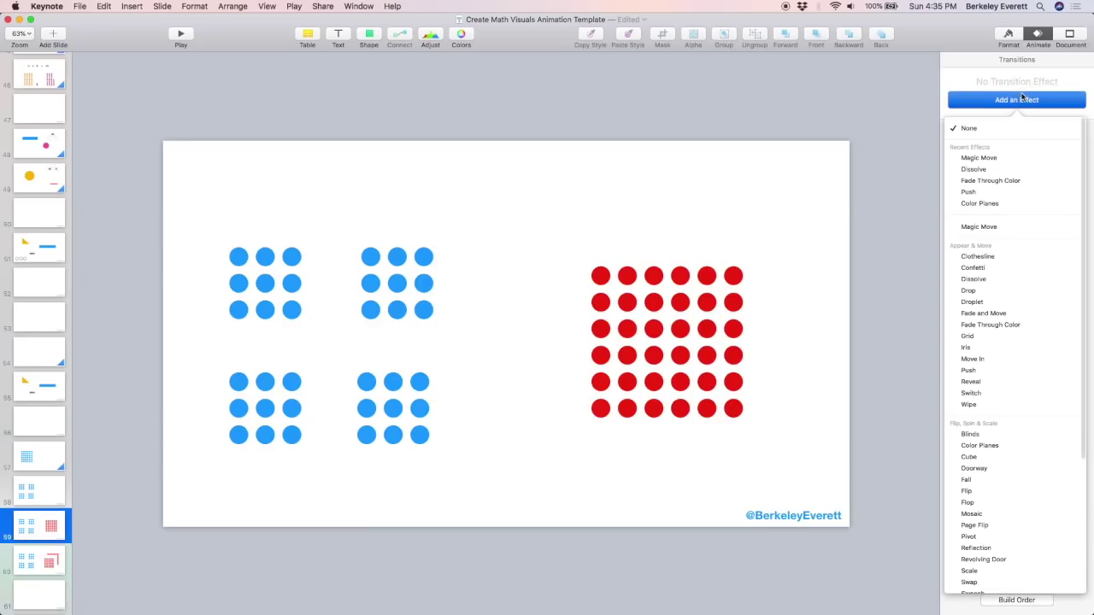
pyautogui.click(980, 159)
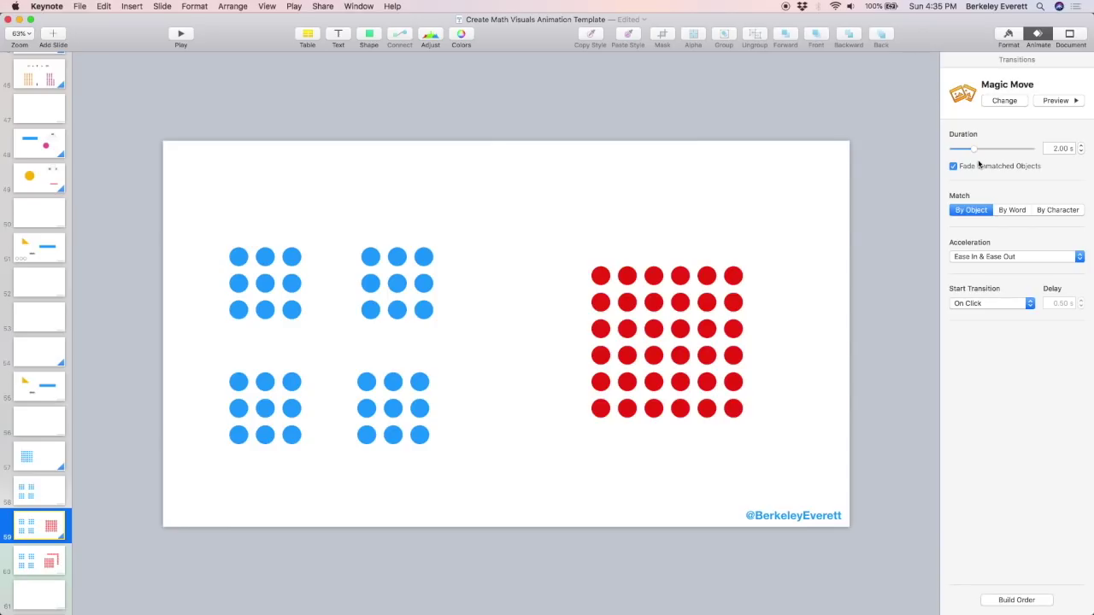
# - Group the top row and right column of the red array on slide 59 into one L-shaped object
pyautogui.click(56, 563)
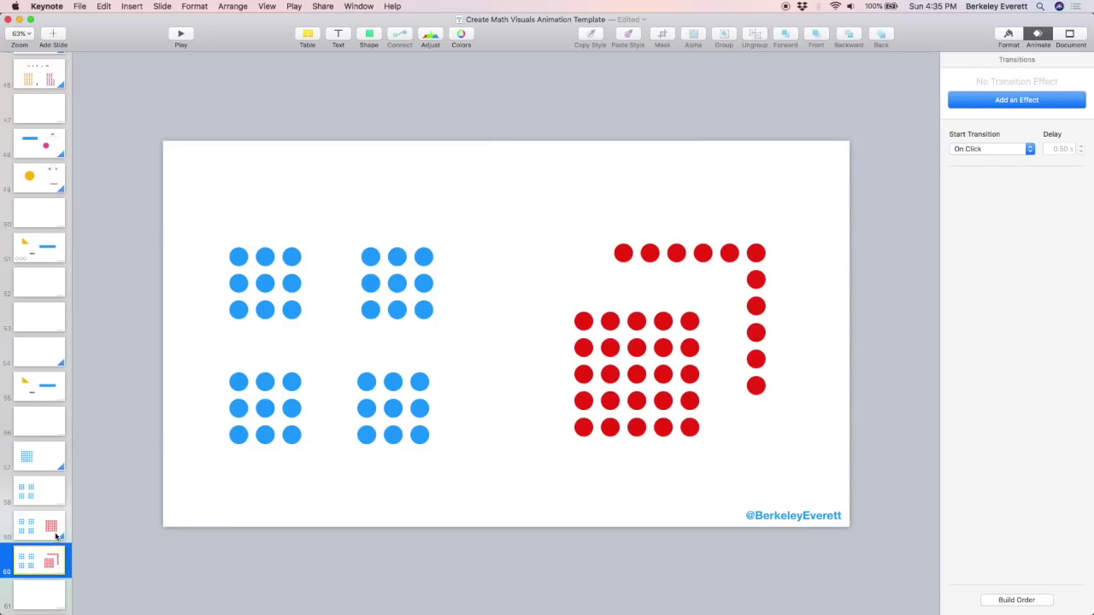
pyautogui.click(56, 536)
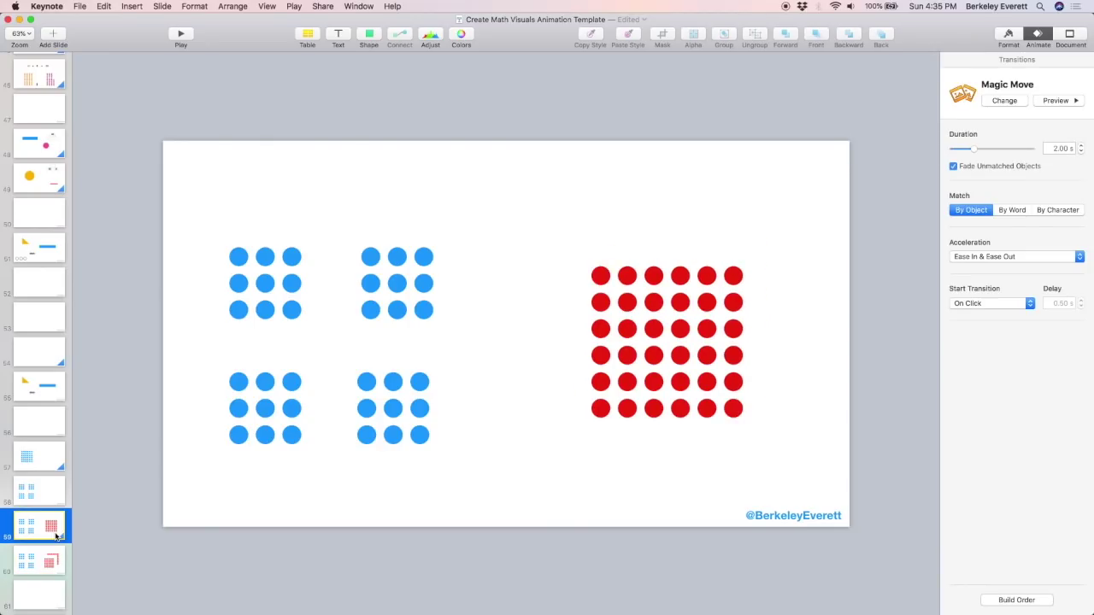
pyautogui.moveTo(553, 249); pyautogui.dragTo(746, 272)
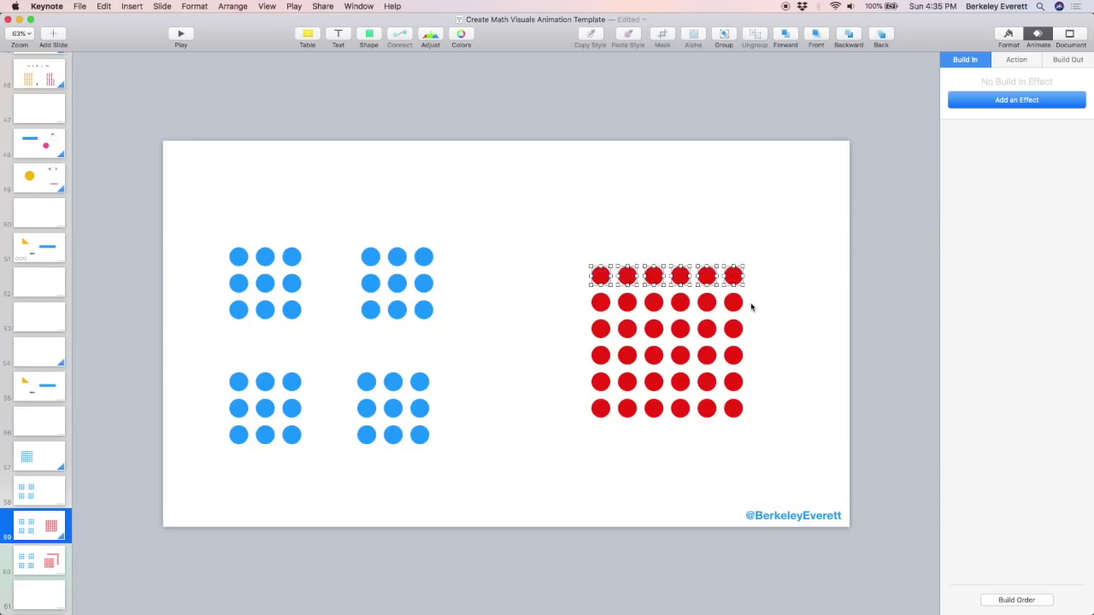
pyautogui.keyDown('shift'); pyautogui.click(735, 303); pyautogui.keyUp('shift')
pyautogui.keyDown('shift'); pyautogui.click(736, 330); pyautogui.keyUp('shift')
pyautogui.keyDown('shift'); pyautogui.click(736, 357); pyautogui.keyUp('shift')
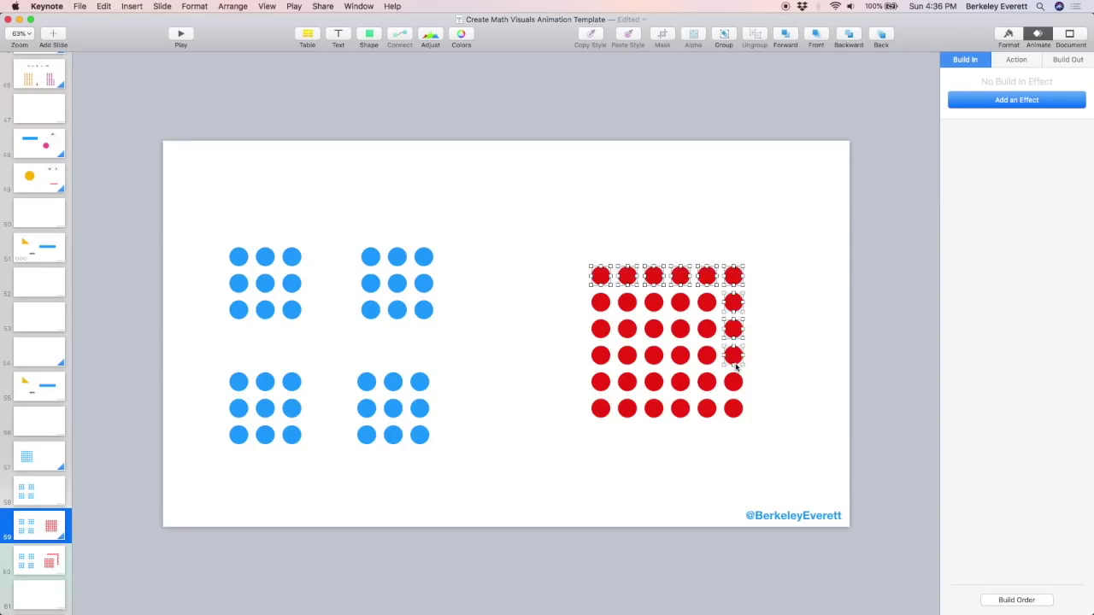
pyautogui.keyDown('shift'); pyautogui.click(737, 384); pyautogui.keyUp('shift')
pyautogui.keyDown('shift'); pyautogui.click(735, 410); pyautogui.keyUp('shift')
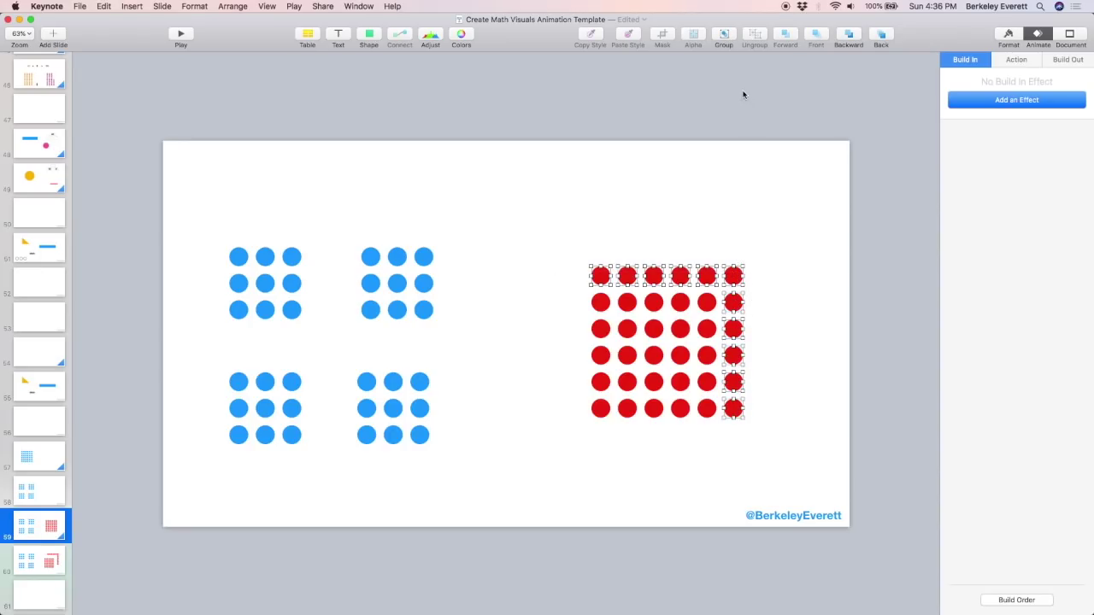
pyautogui.click(724, 36)
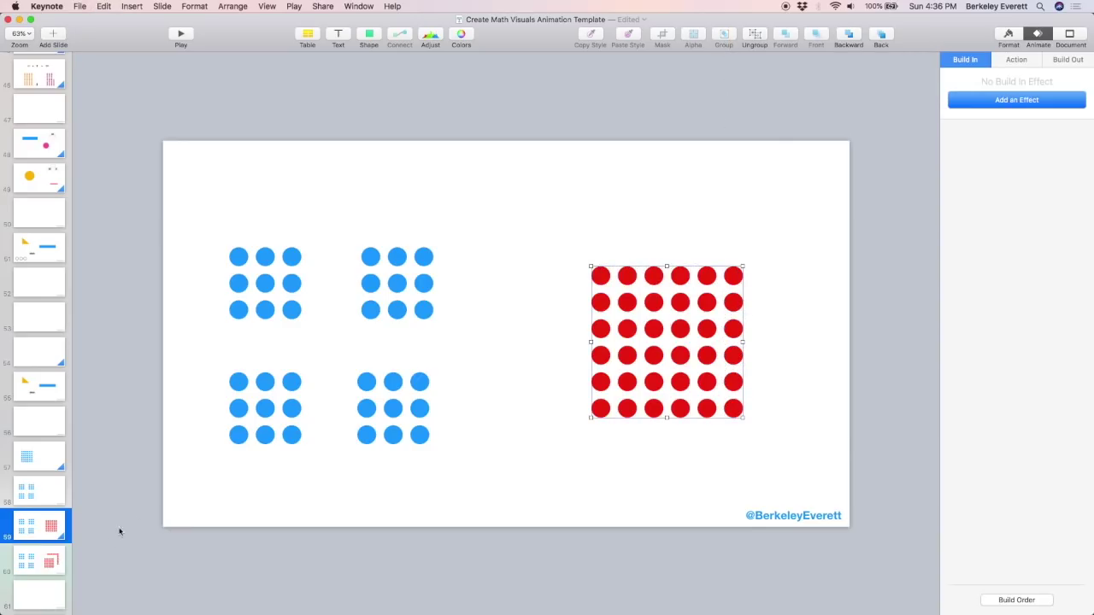
# - Replace the loose L-shaped dots on slide 60 with the grouped L from slide 59, placed up and right of the five-by-five block
pyautogui.click(40, 563)
pyautogui.moveTo(586, 210); pyautogui.dragTo(757, 335)
pyautogui.press('BackSpace')
pyautogui.press('BackSpace')
pyautogui.press('super+z')
pyautogui.press('super+z')
pyautogui.press('super+z')
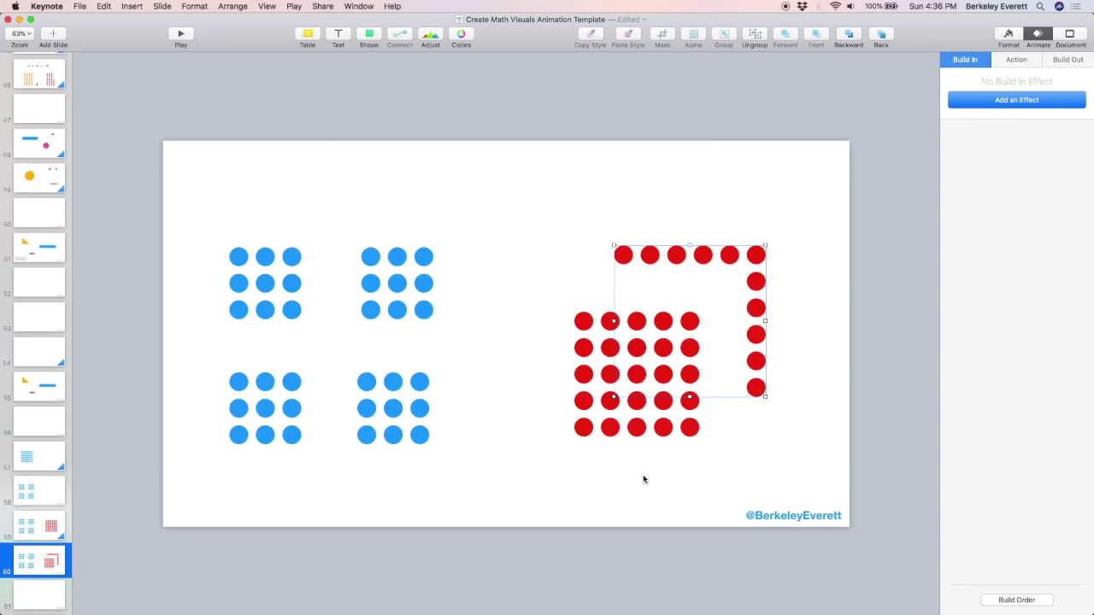
pyautogui.click(643, 480)
# - Preview the Magic Move transition on slide 59
pyautogui.click(40, 533)
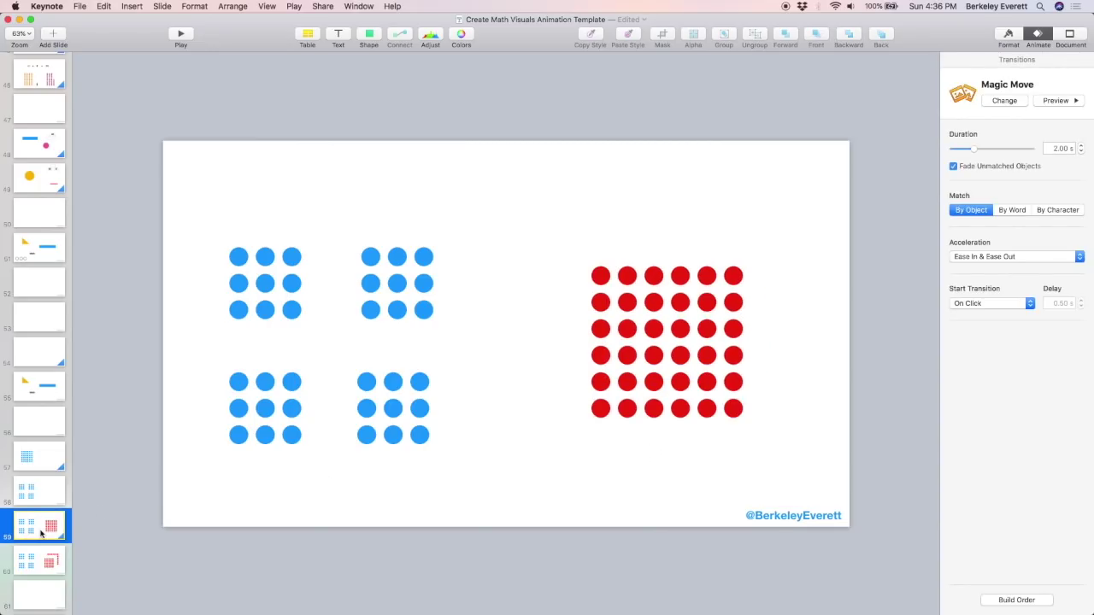
pyautogui.click(1057, 101)
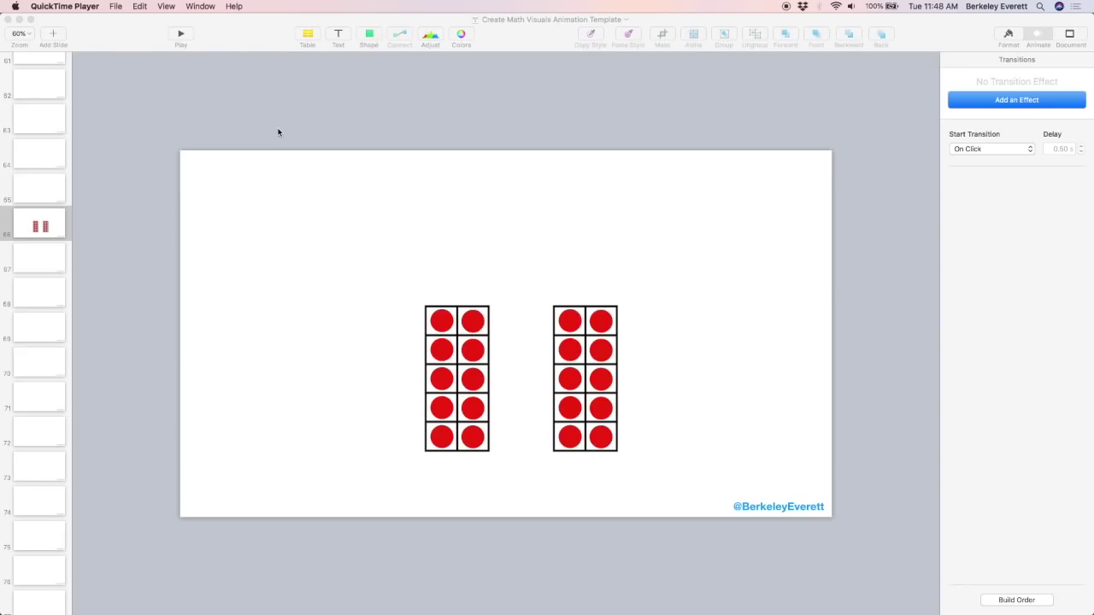
# - Add a Magic Move transition to slide 66 with the two red ten-frames
pyautogui.click(55, 224)
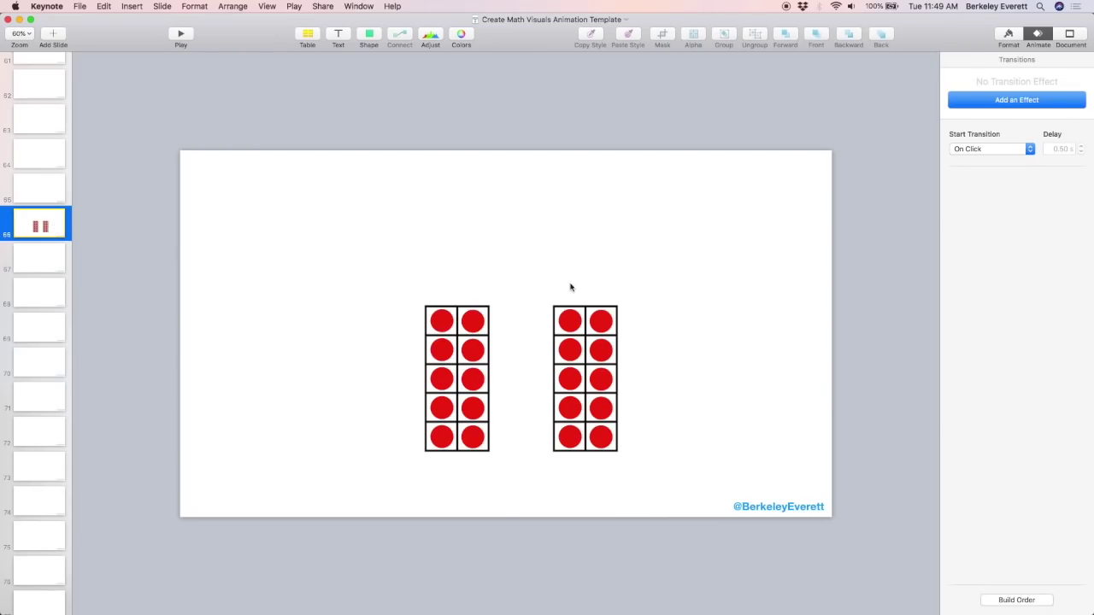
pyautogui.click(1009, 100)
pyautogui.click(991, 169)
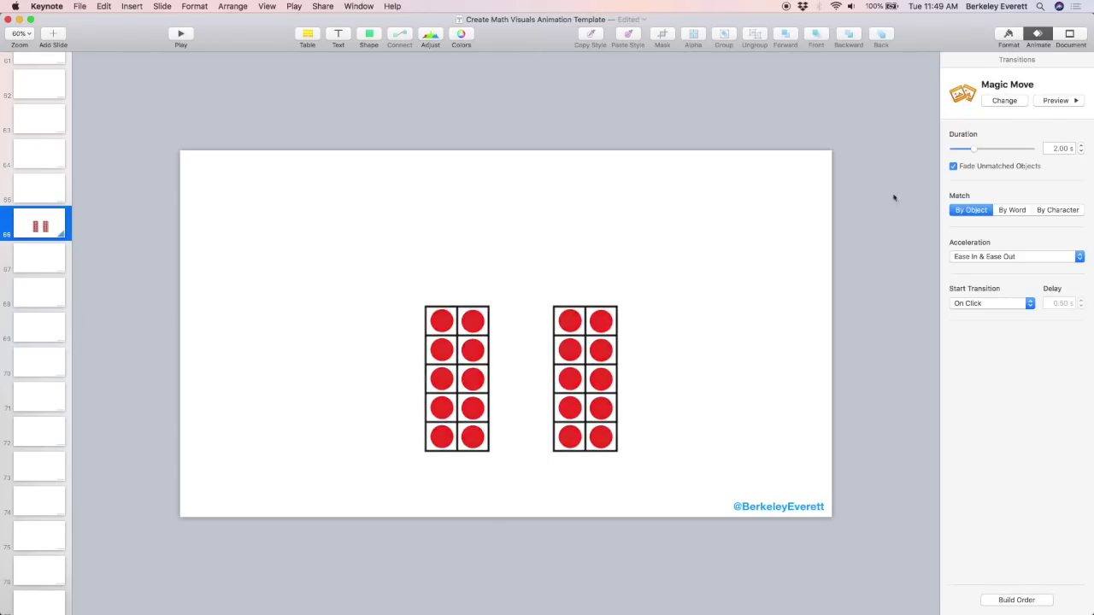
# - Duplicate slide 66 twice, moving the left ten-frame's first and second left-column dots above the slide, one per new starting slide
pyautogui.press('super+d')
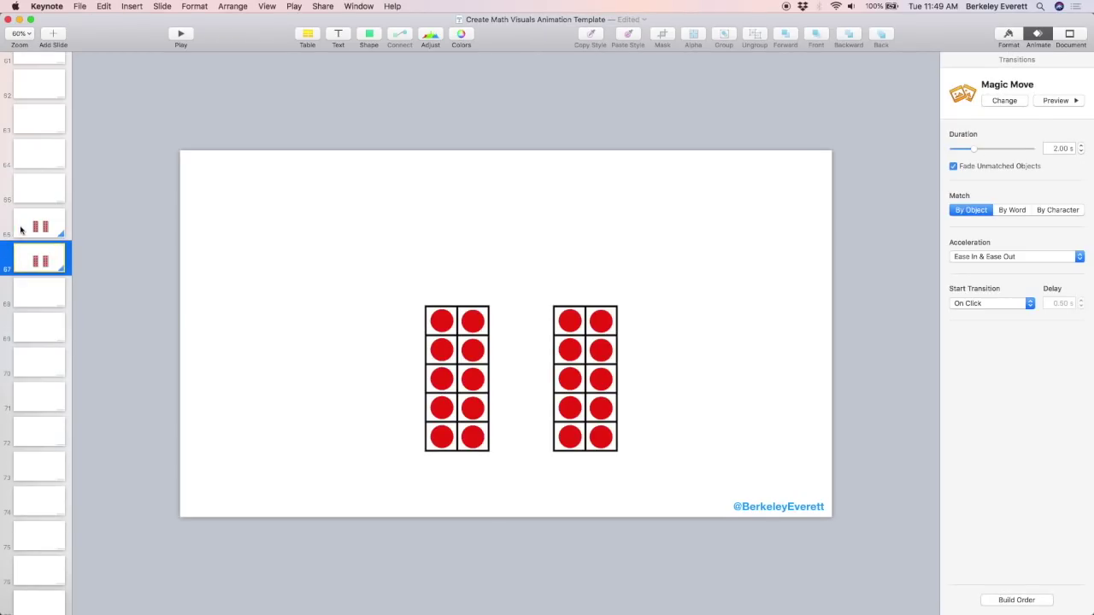
pyautogui.moveTo(439, 323); pyautogui.dragTo(435, 57)
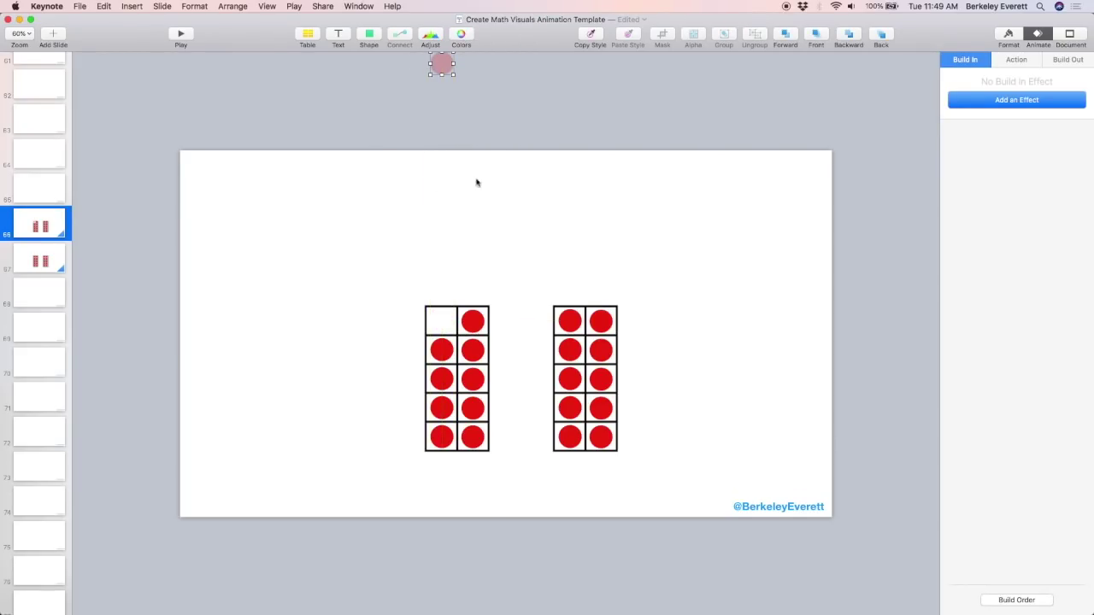
pyautogui.click(194, 232)
pyautogui.click(28, 241)
pyautogui.press('super+d')
pyautogui.click(28, 239)
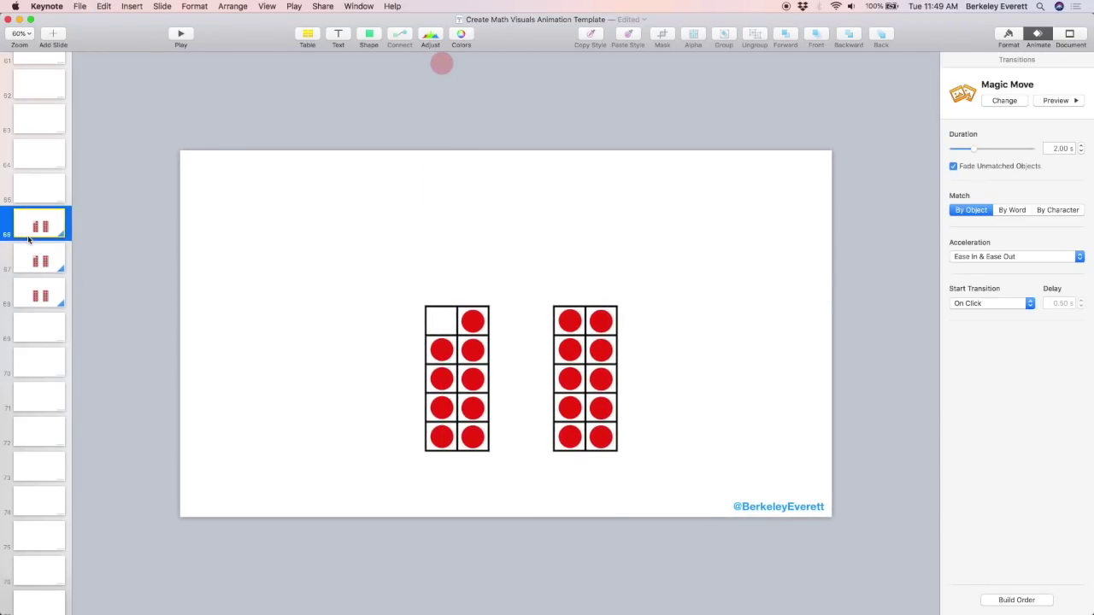
pyautogui.moveTo(442, 346); pyautogui.dragTo(442, 78)
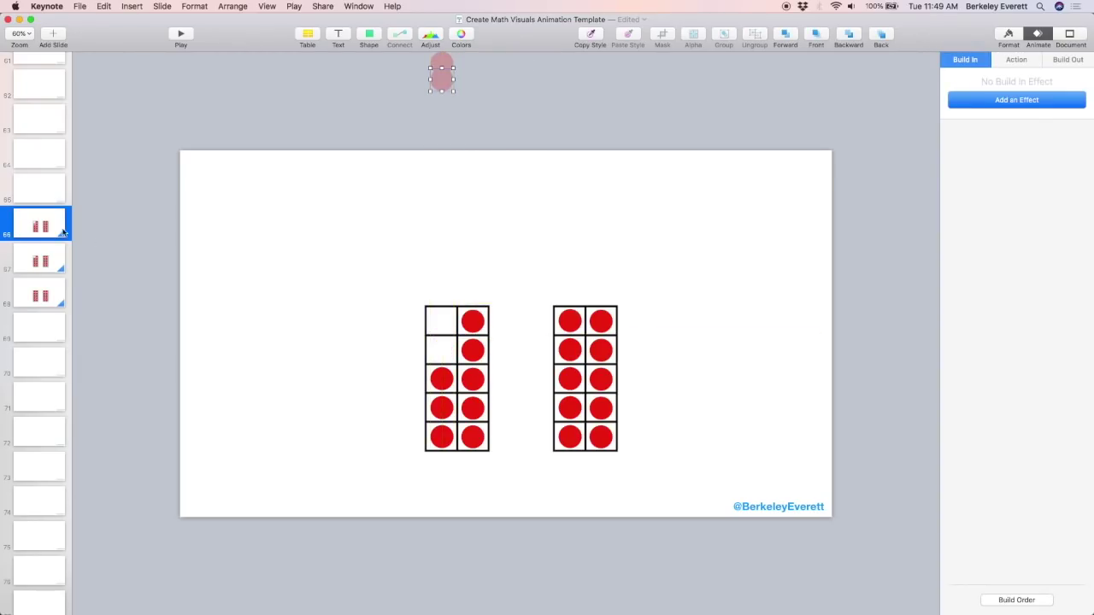
# - Duplicate slide 66 twice more, moving the third and fourth left-column dots of the left ten-frame above the slide
pyautogui.click(45, 226)
pyautogui.press('super+d')
pyautogui.moveTo(442, 379); pyautogui.dragTo(442, 77)
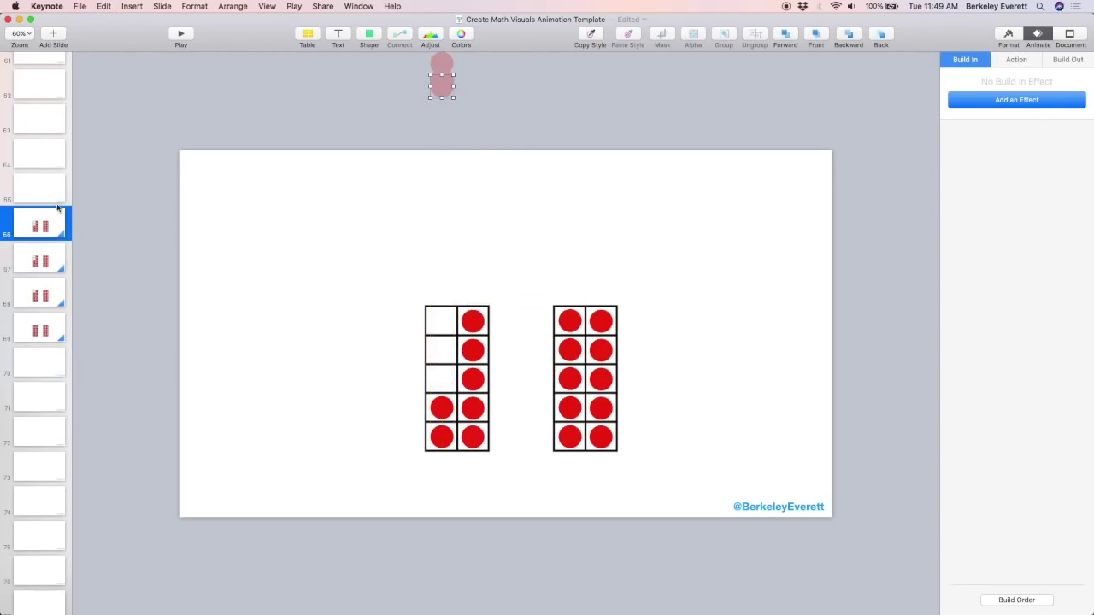
pyautogui.click(36, 226)
pyautogui.press('super+d')
pyautogui.moveTo(444, 408); pyautogui.dragTo(442, 77)
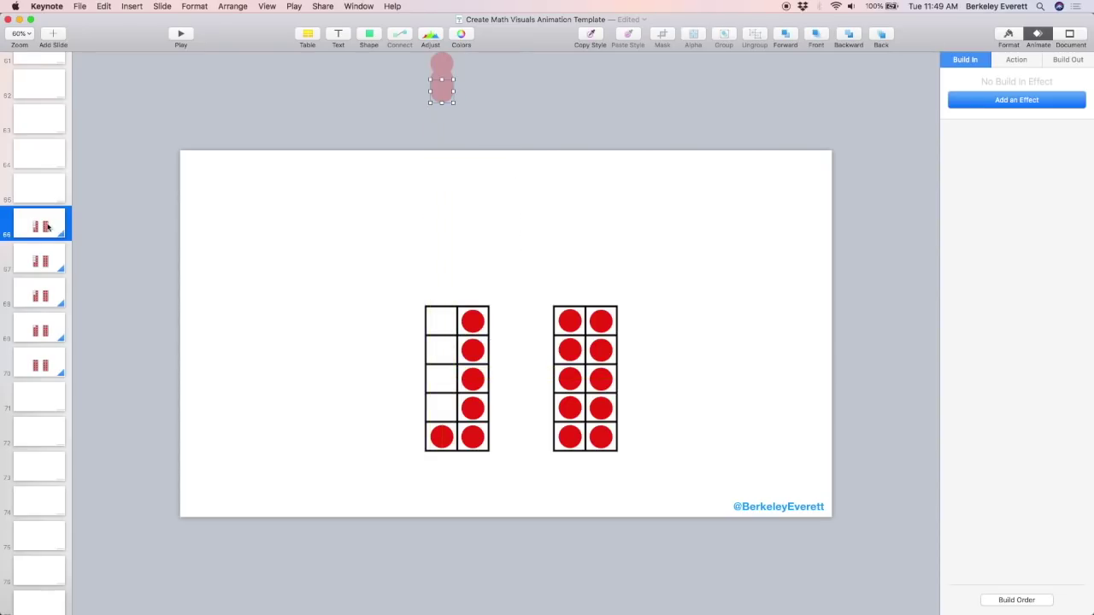
# - Duplicate slide 66 again and move the last left-column dot of the left ten-frame above the slide
pyautogui.click(45, 227)
pyautogui.press('super+d')
pyautogui.click(45, 227)
pyautogui.moveTo(442, 437); pyautogui.dragTo(442, 78)
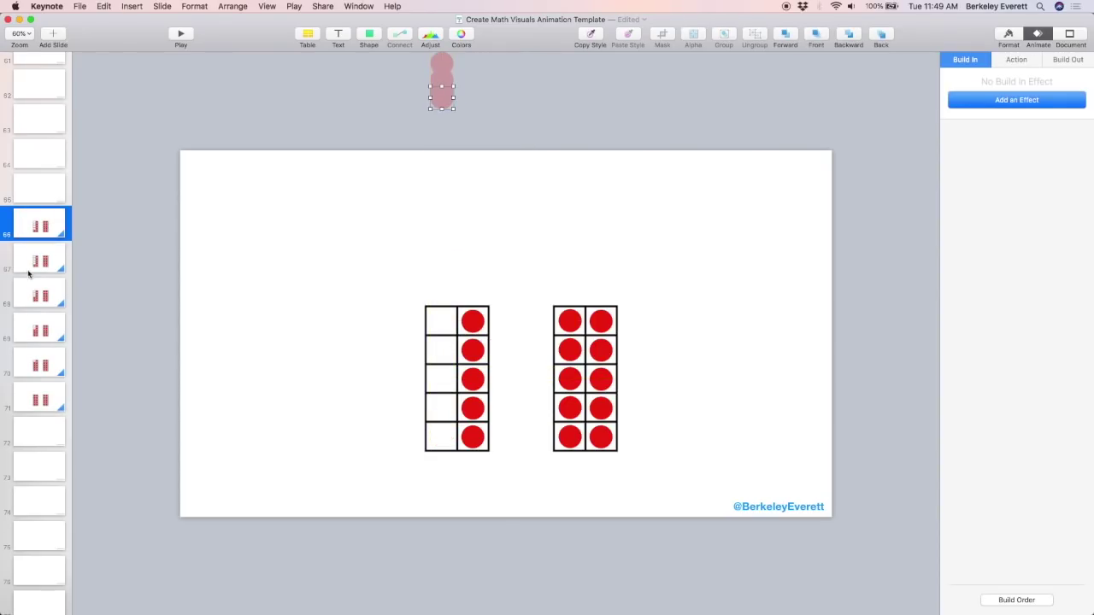
# - Duplicate slide 66, move the top right-column dot of the left ten-frame above the slide, and play the sequence
pyautogui.click(37, 238)
pyautogui.press('super+d')
pyautogui.moveTo(475, 325); pyautogui.dragTo(476, 85)
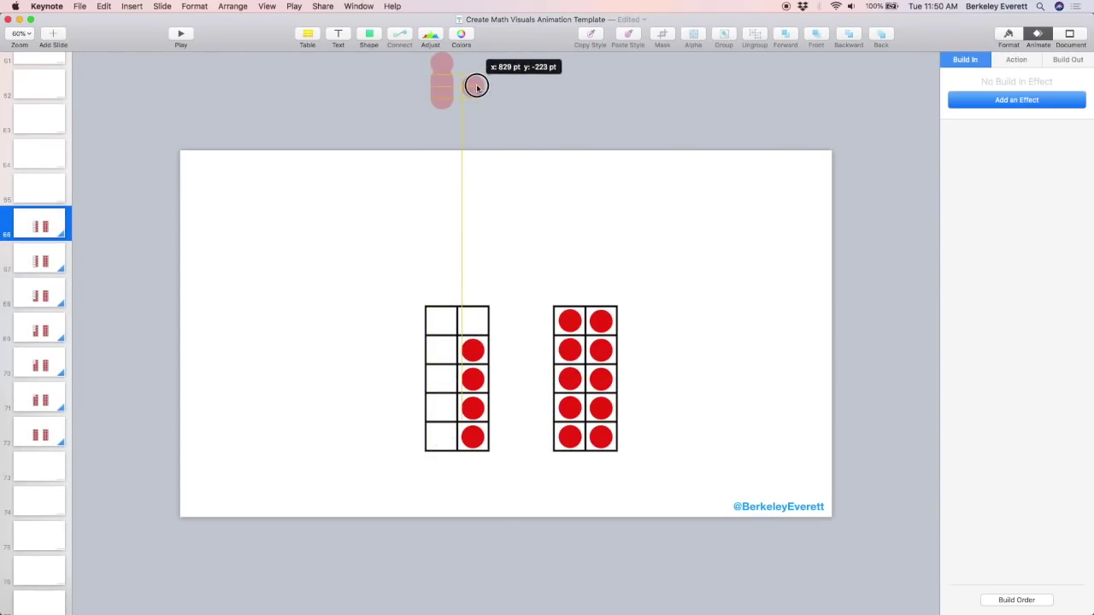
pyautogui.click(180, 34)
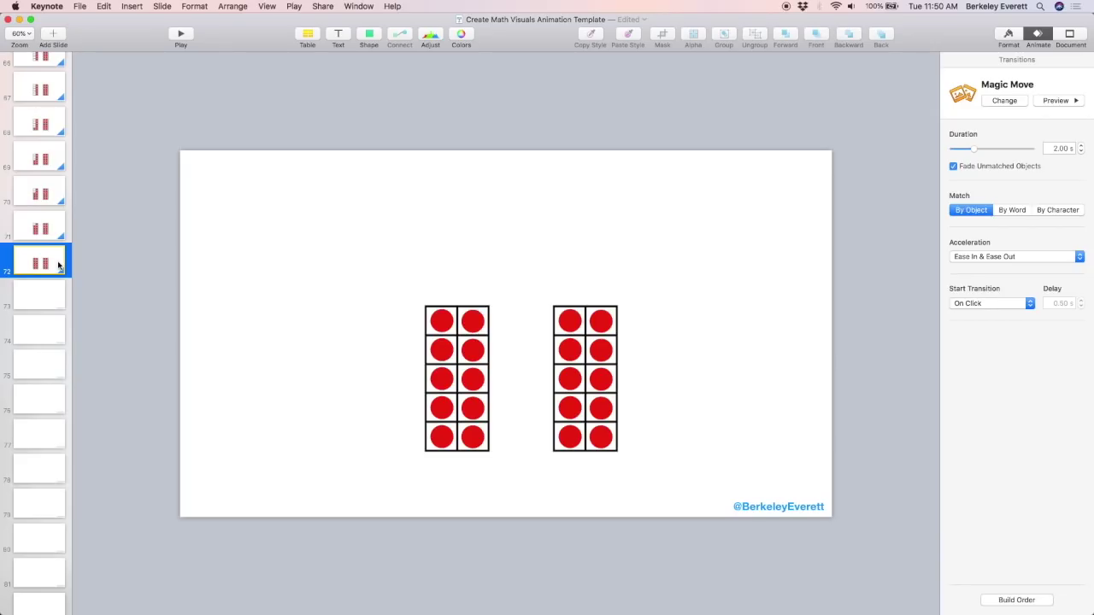
# - Duplicate slide 72 and stack its two ten-frames with their dots into one vertical column on slide 73
pyautogui.press('super+d')
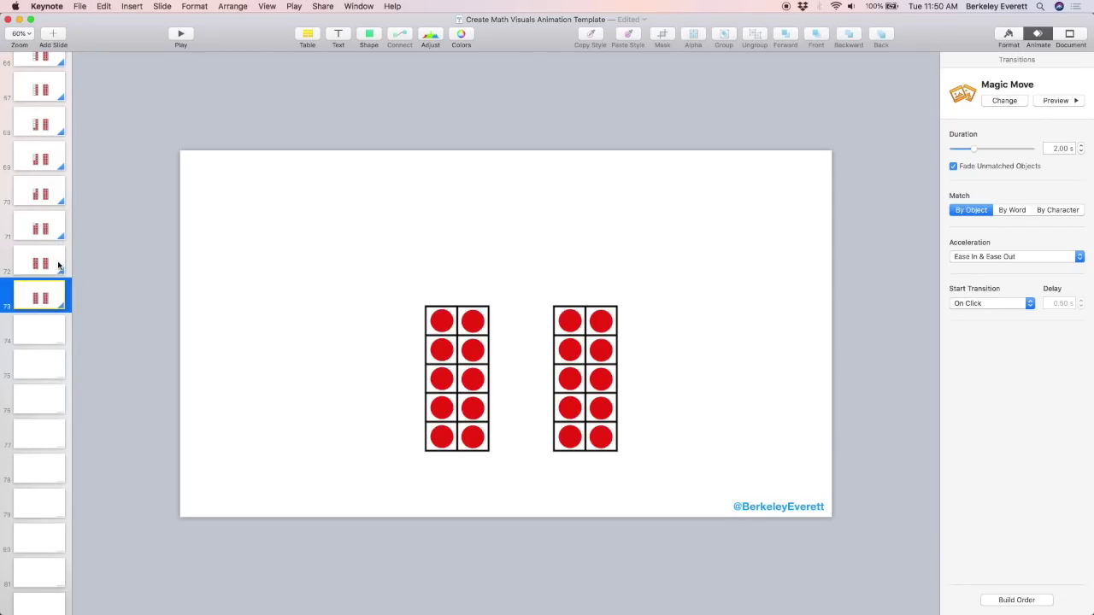
pyautogui.moveTo(390, 288); pyautogui.dragTo(503, 451)
pyautogui.moveTo(475, 416); pyautogui.dragTo(518, 434)
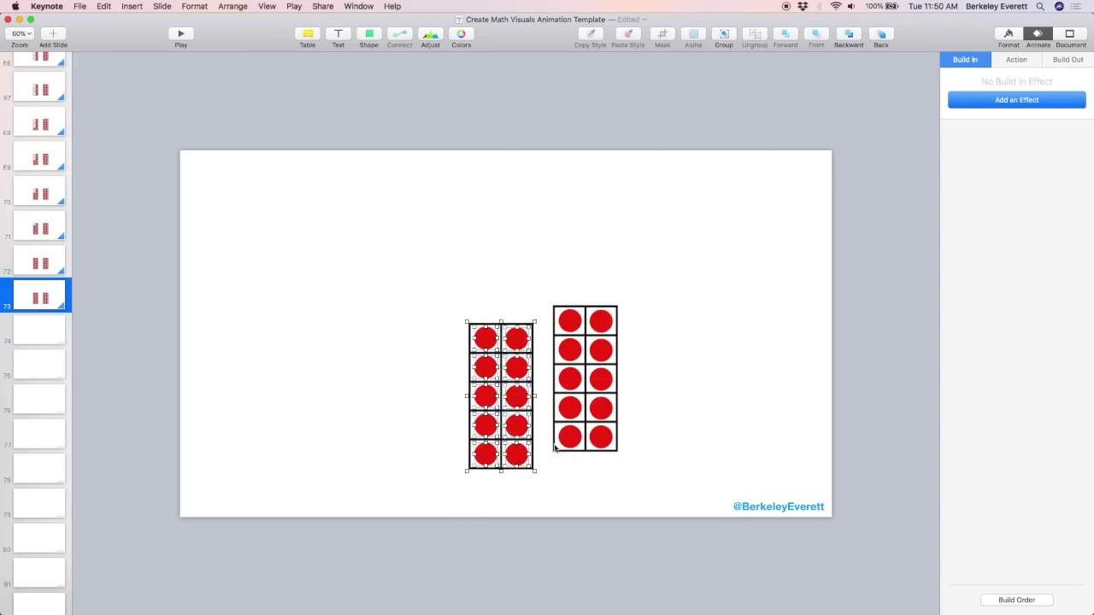
pyautogui.moveTo(653, 477); pyautogui.dragTo(485, 183)
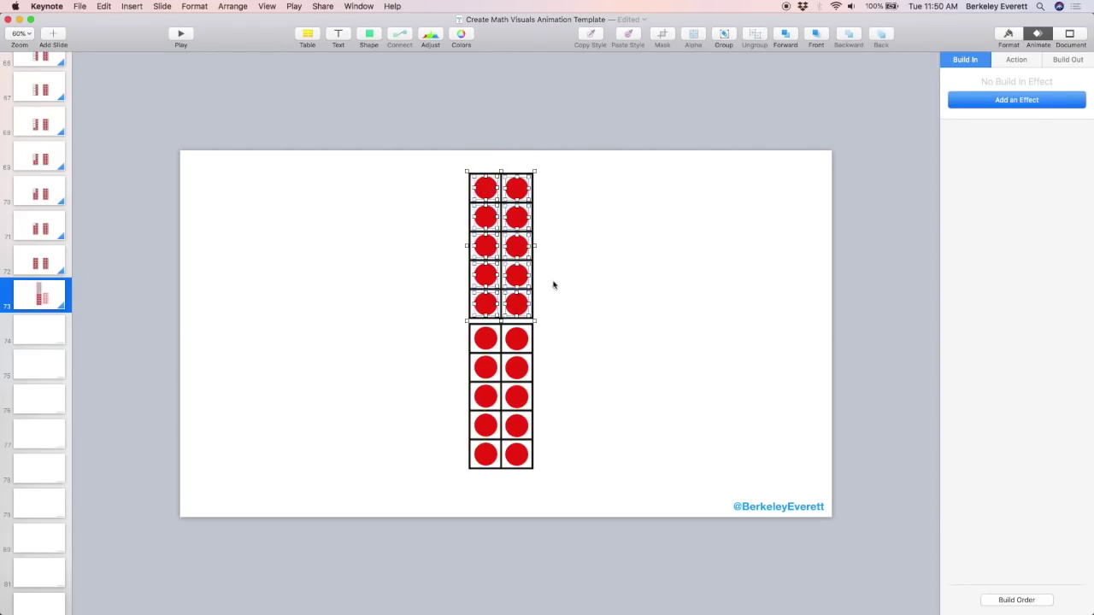
pyautogui.click(567, 381)
# - Preview the Magic Move transition from slide 72 to the stacked ten-frames on slide 73
pyautogui.click(62, 266)
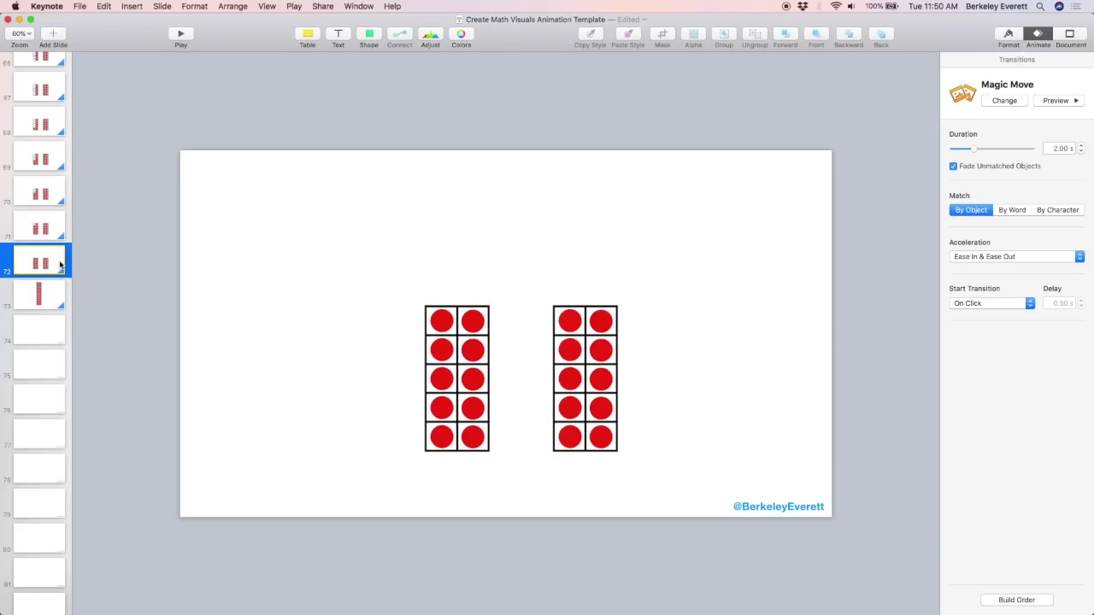
pyautogui.click(1049, 101)
pyautogui.click(48, 301)
pyautogui.click(47, 268)
pyautogui.click(46, 293)
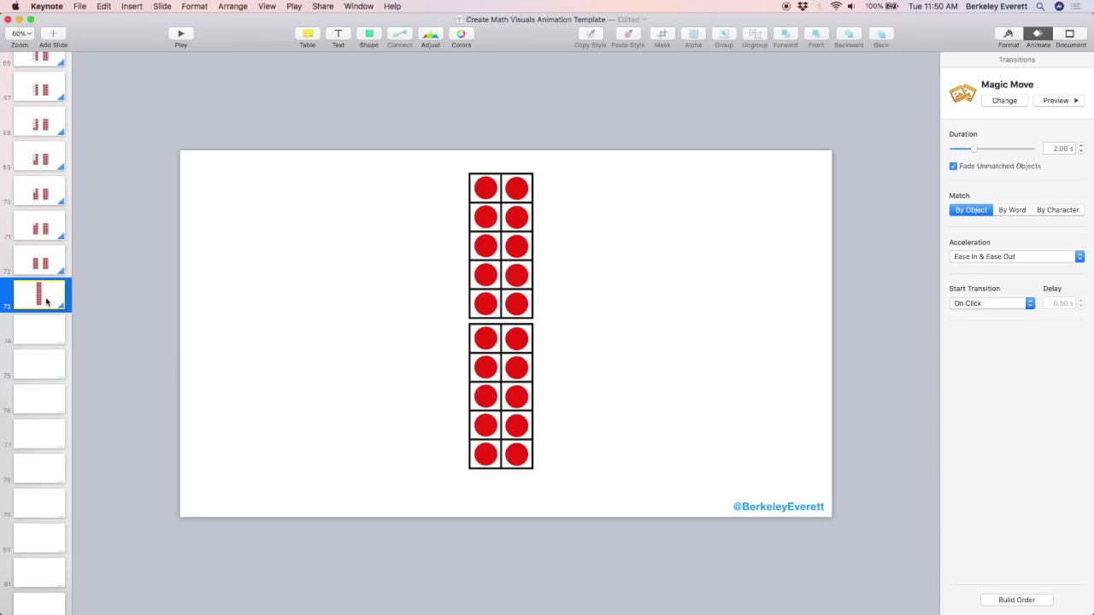
# - Duplicate slide 73, move the right column of dots out to the right of the stacked frames, and fill them blue
pyautogui.press('super+d')
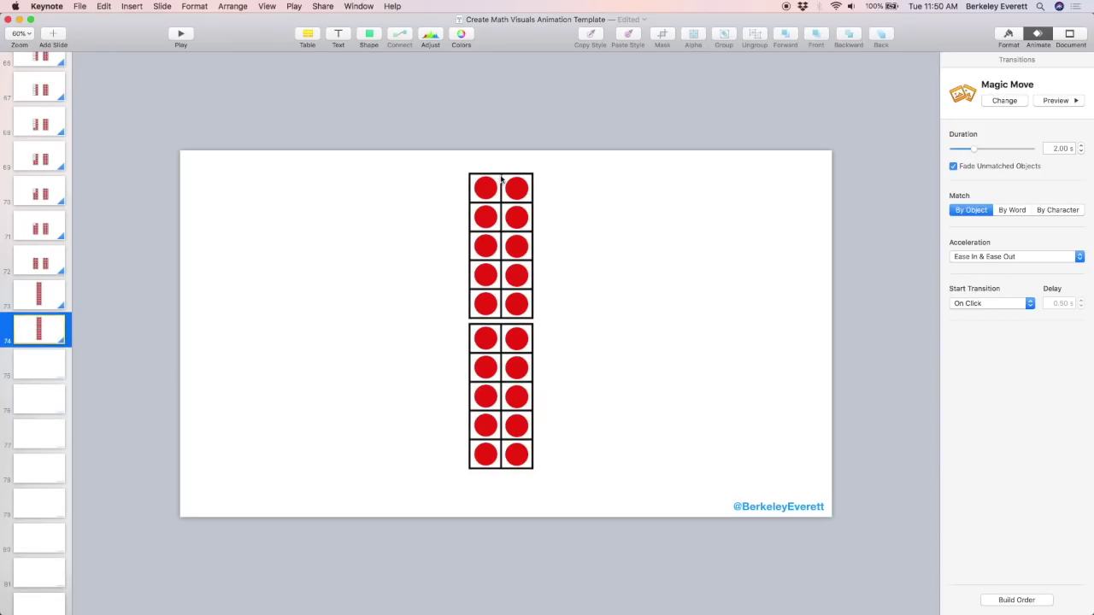
pyautogui.moveTo(516, 159); pyautogui.dragTo(525, 495)
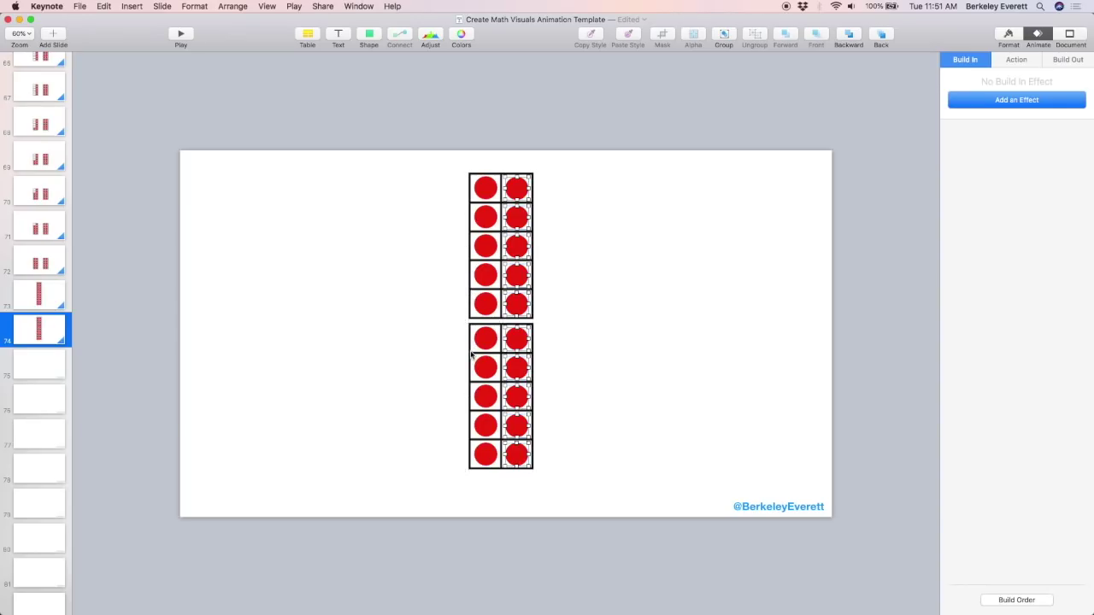
pyautogui.moveTo(519, 340); pyautogui.dragTo(556, 337)
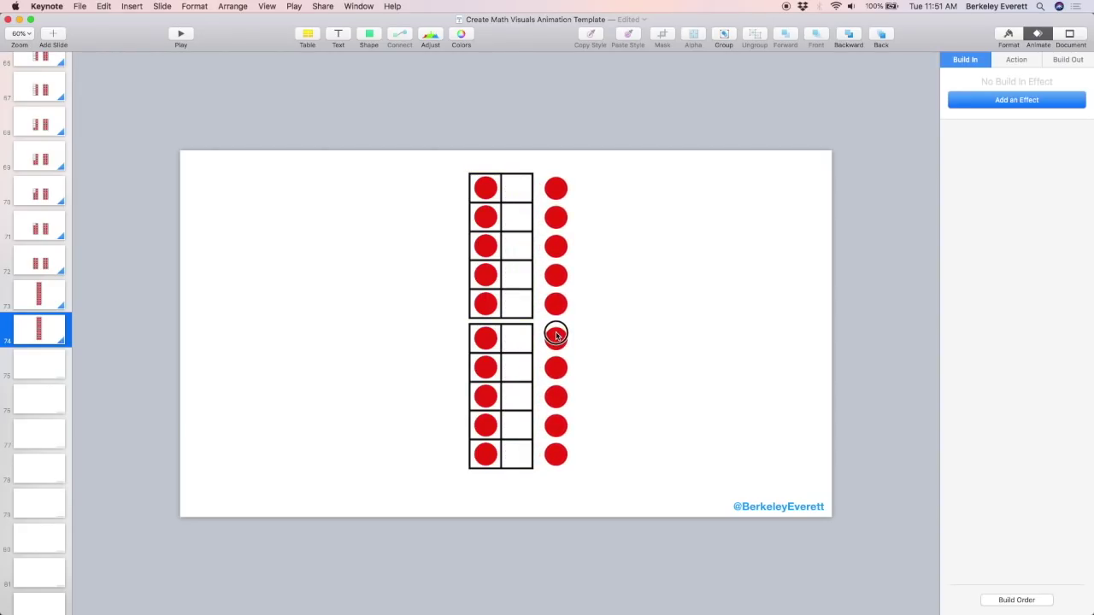
pyautogui.click(1009, 37)
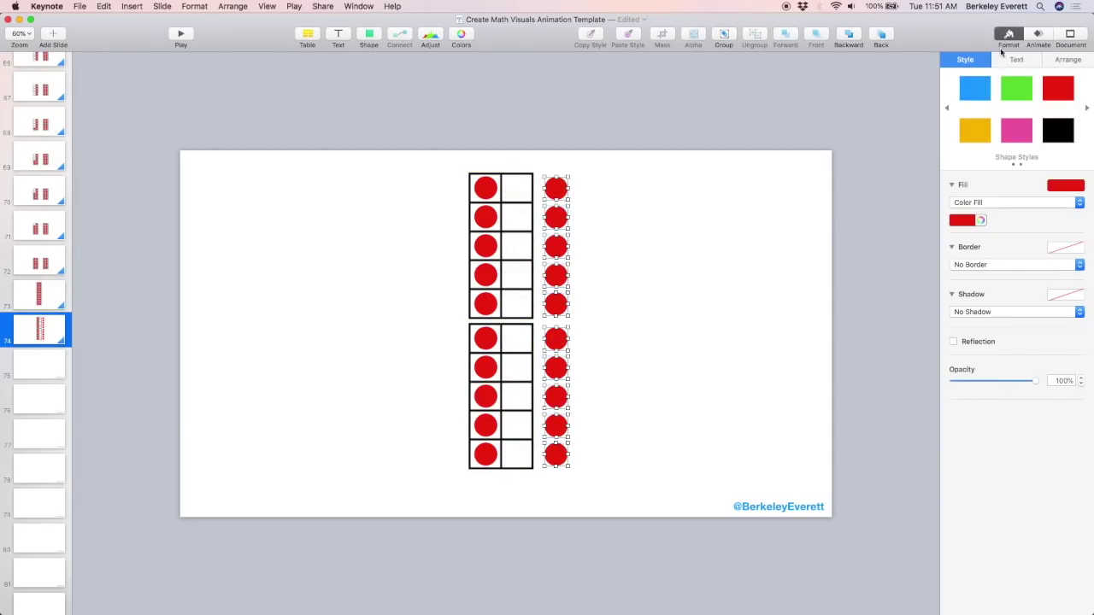
pyautogui.click(979, 94)
# - Move the left column of red dots on slide 74 out to the left of the stacked frames
pyautogui.moveTo(468, 159); pyautogui.dragTo(501, 459)
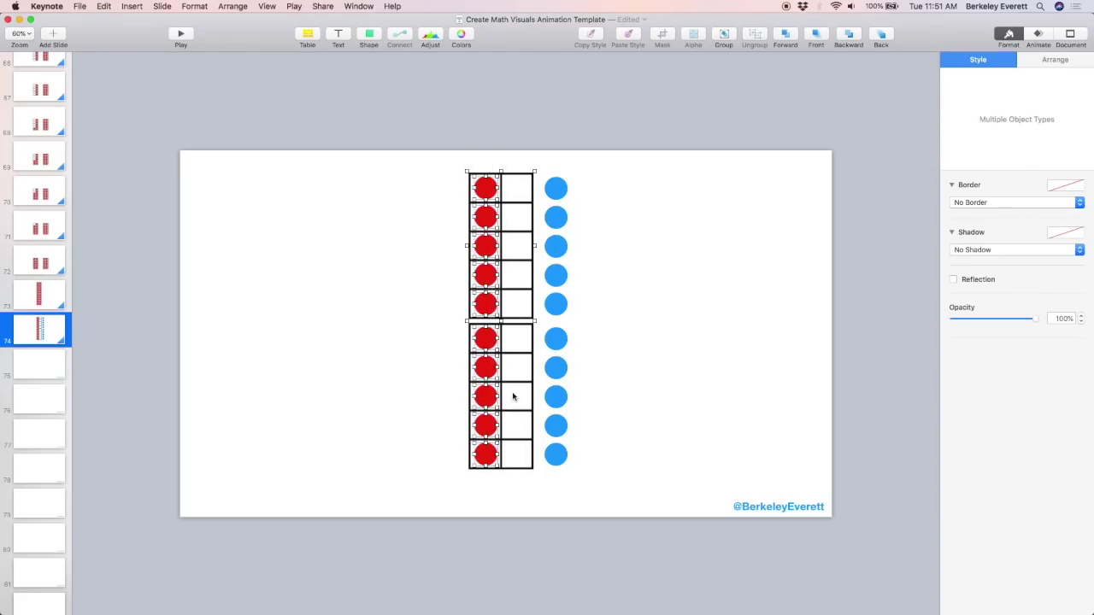
pyautogui.keyDown('super'); pyautogui.click(512, 303); pyautogui.keyUp('super')
pyautogui.moveTo(488, 307); pyautogui.dragTo(447, 306)
pyautogui.click(379, 368)
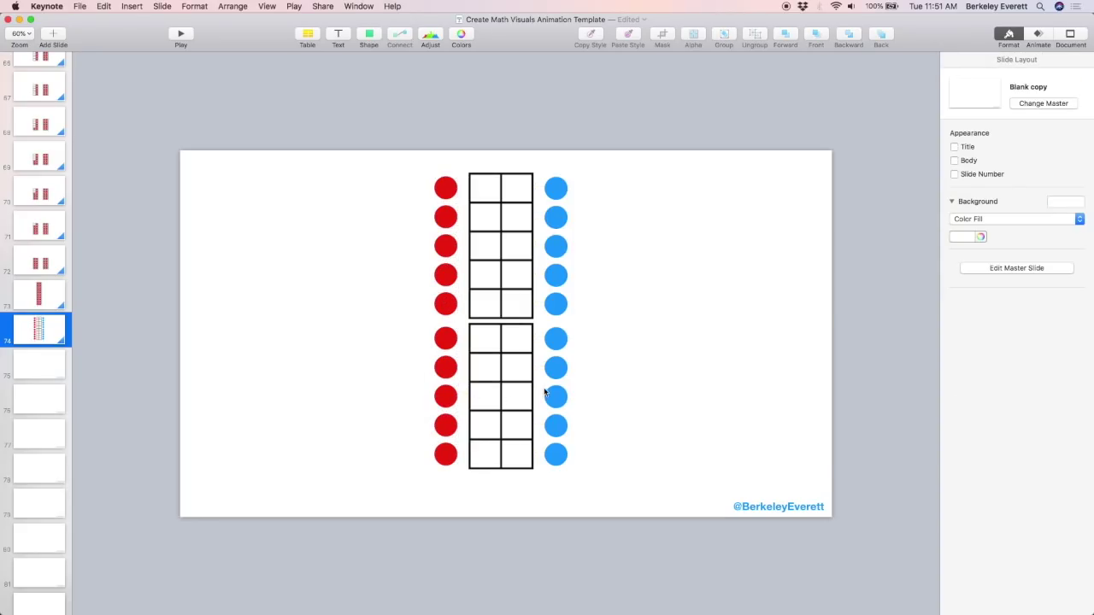
# - Compare the layouts of slides 72, 73 and 74 and preview the Magic Move transition on slide 72
pyautogui.click(36, 268)
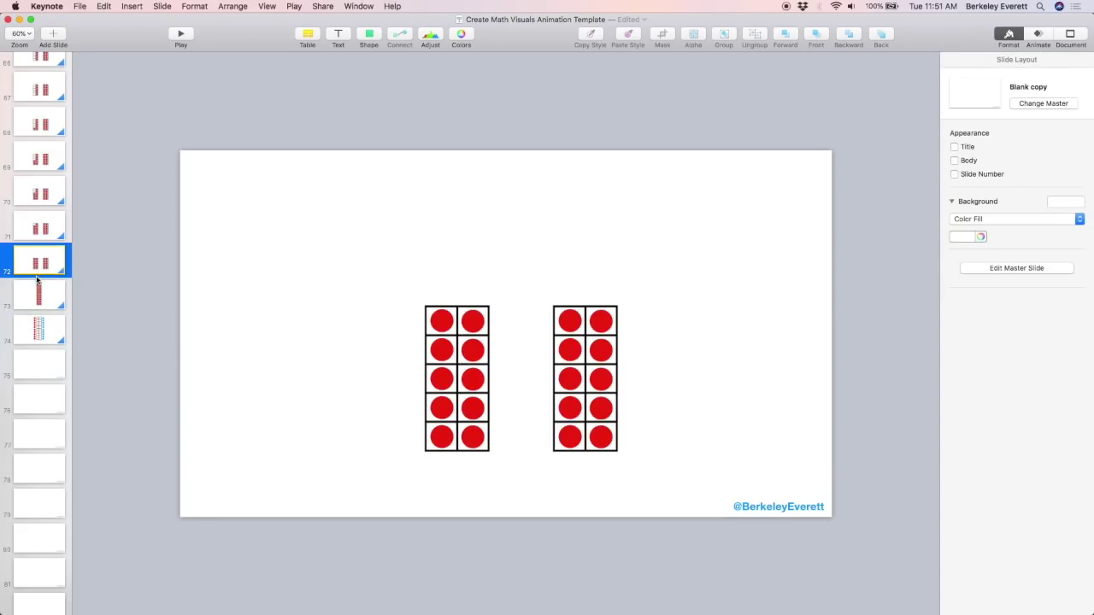
pyautogui.click(37, 296)
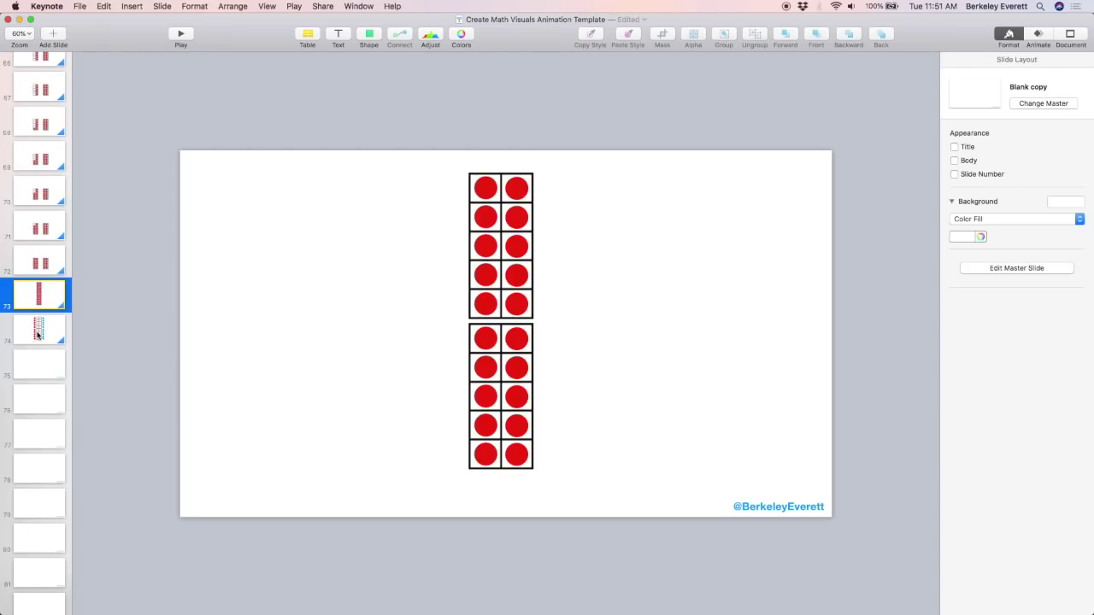
pyautogui.click(37, 335)
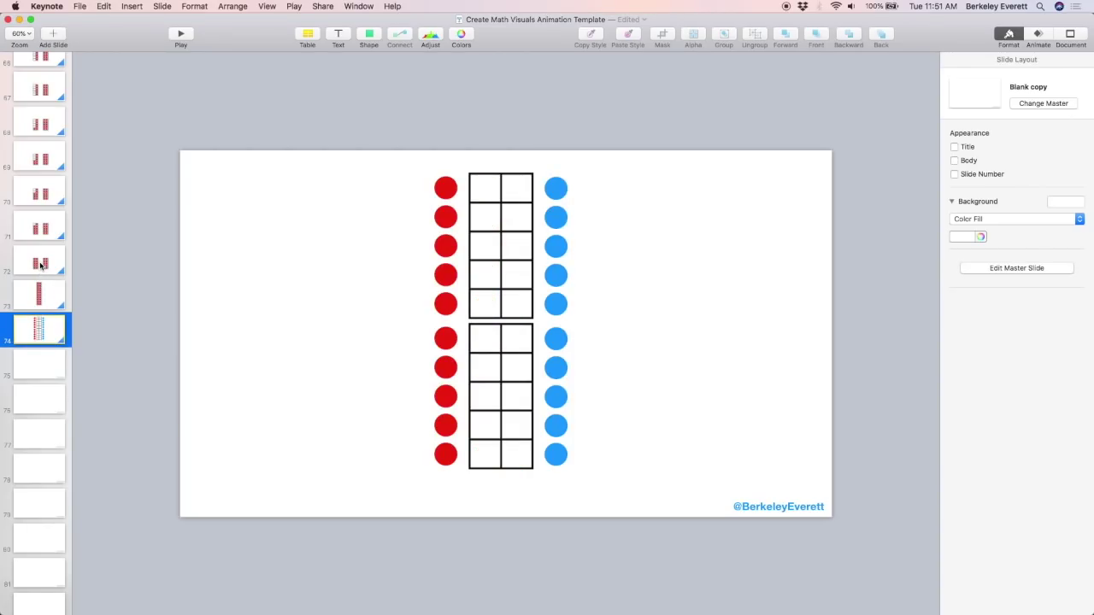
pyautogui.click(40, 265)
pyautogui.click(1036, 38)
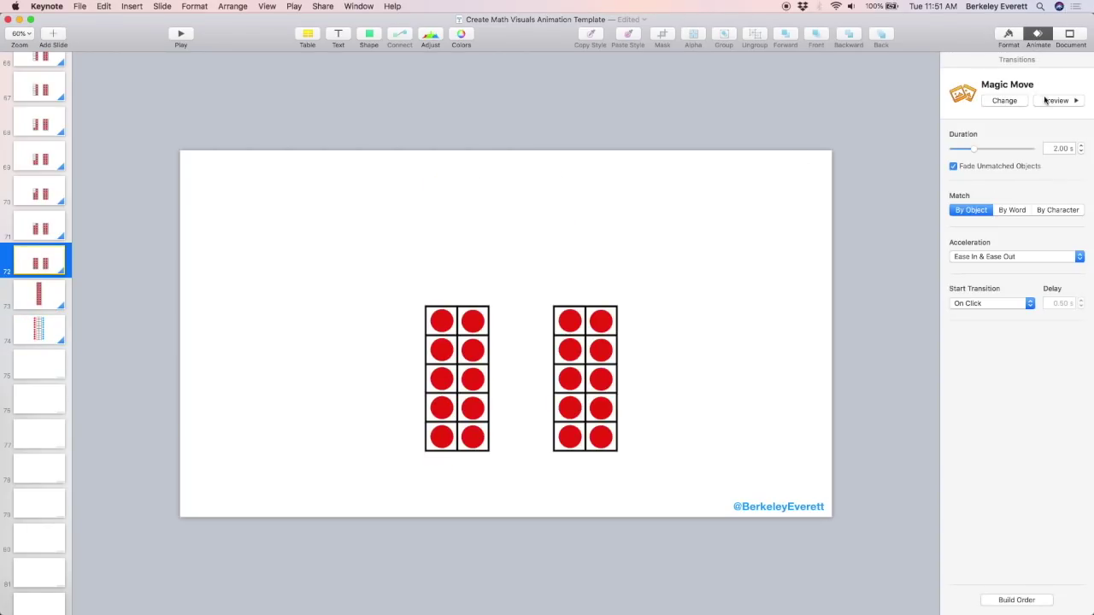
pyautogui.click(1055, 100)
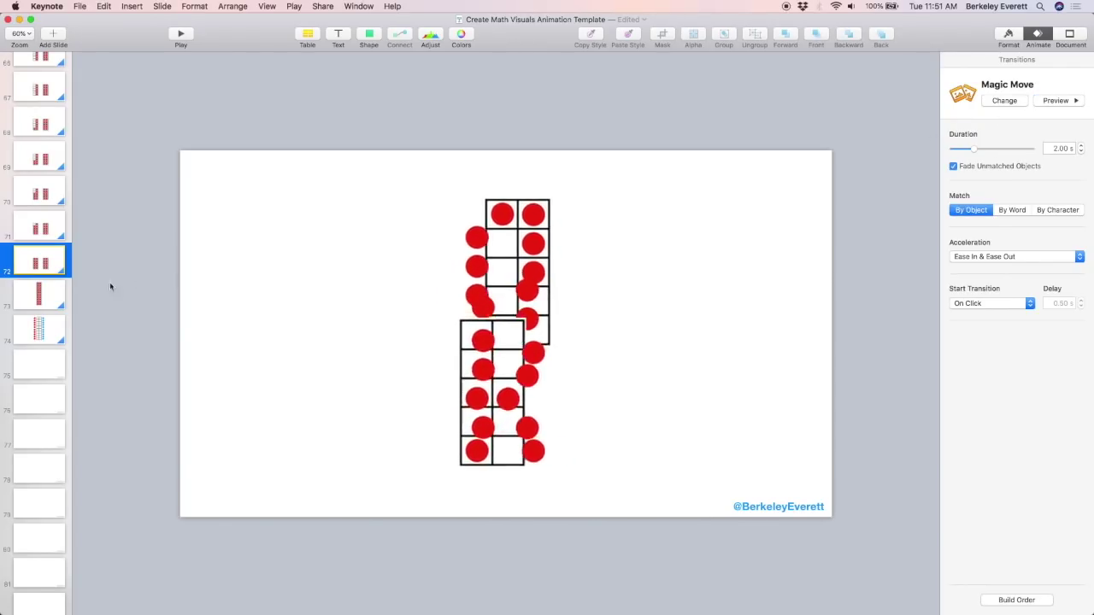
pyautogui.click(40, 295)
pyautogui.click(45, 339)
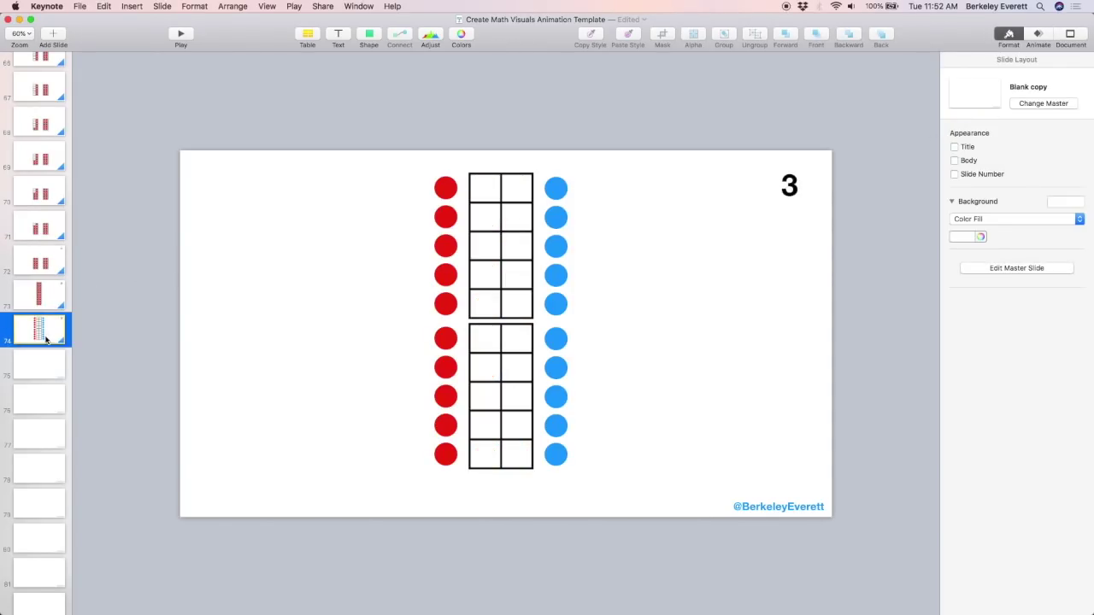
# - Duplicate slide 72, move the copy's number 1 down beside the ten-frames, and replace its text with "Extra"
pyautogui.click(44, 271)
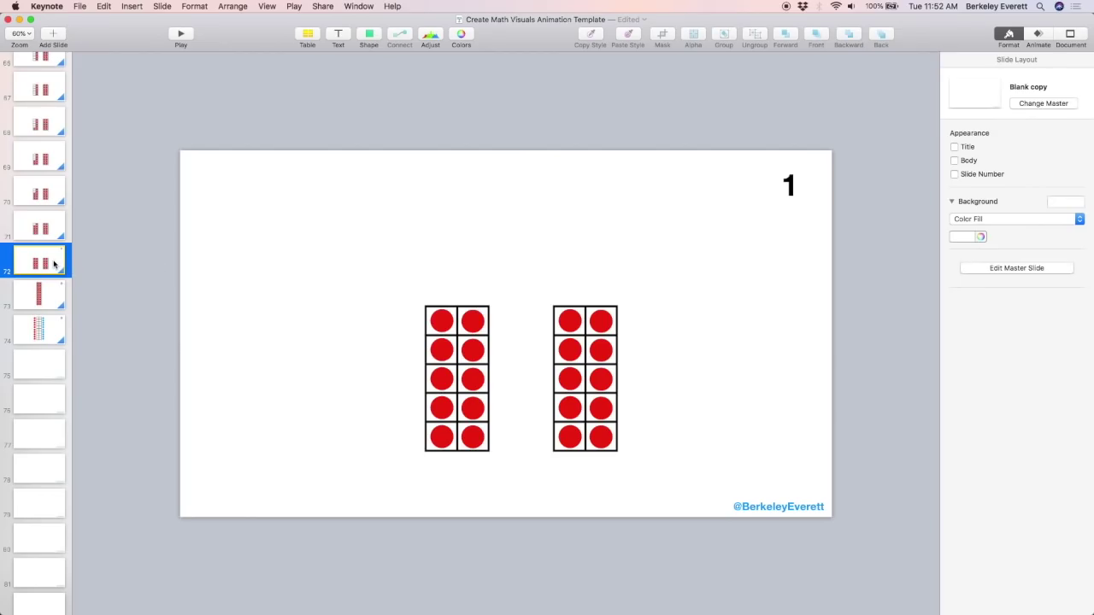
pyautogui.press('super+d')
pyautogui.click(789, 188)
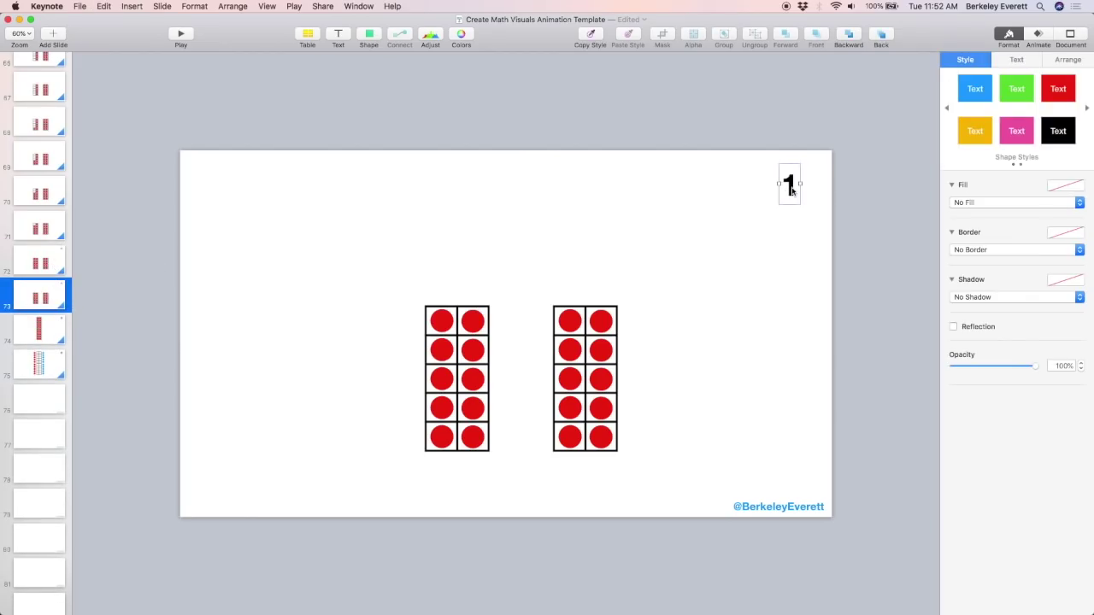
pyautogui.moveTo(790, 190); pyautogui.dragTo(786, 349)
pyautogui.doubleClick(786, 350)
pyautogui.press('BackSpace')
pyautogui.write('Extra')
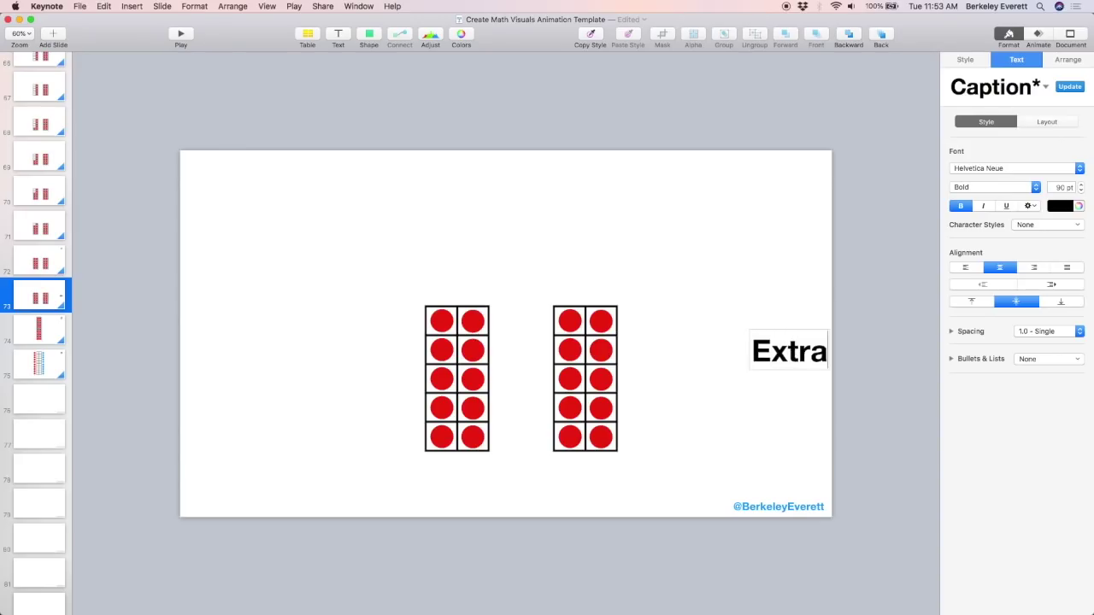
pyautogui.click(812, 408)
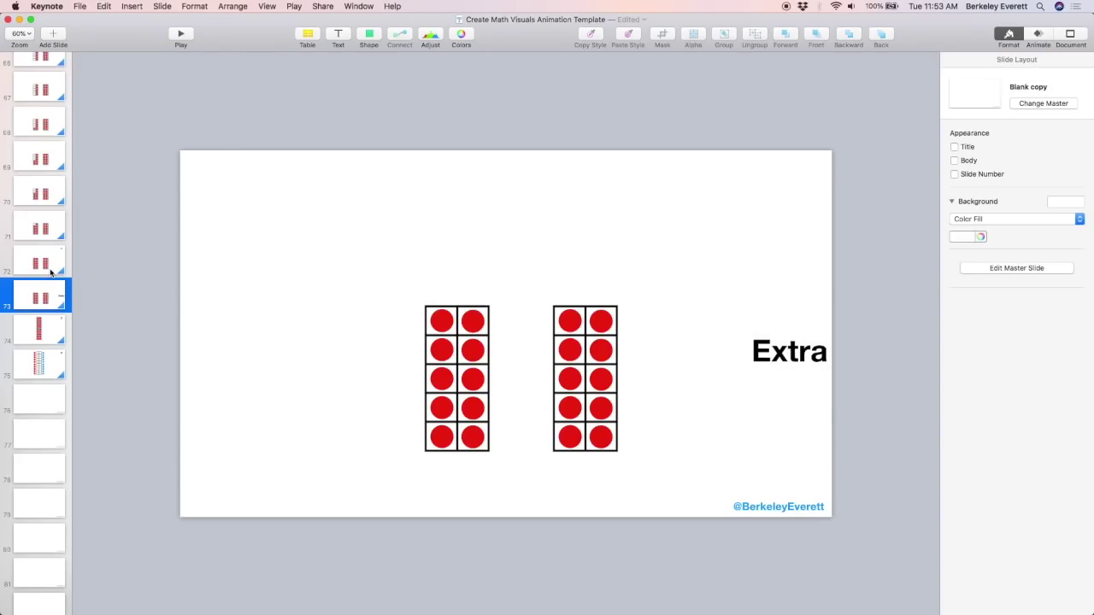
# - Group each of the two ten-frames with its red dots on the "Extra" slide
pyautogui.moveTo(391, 300); pyautogui.dragTo(484, 456)
pyautogui.click(726, 37)
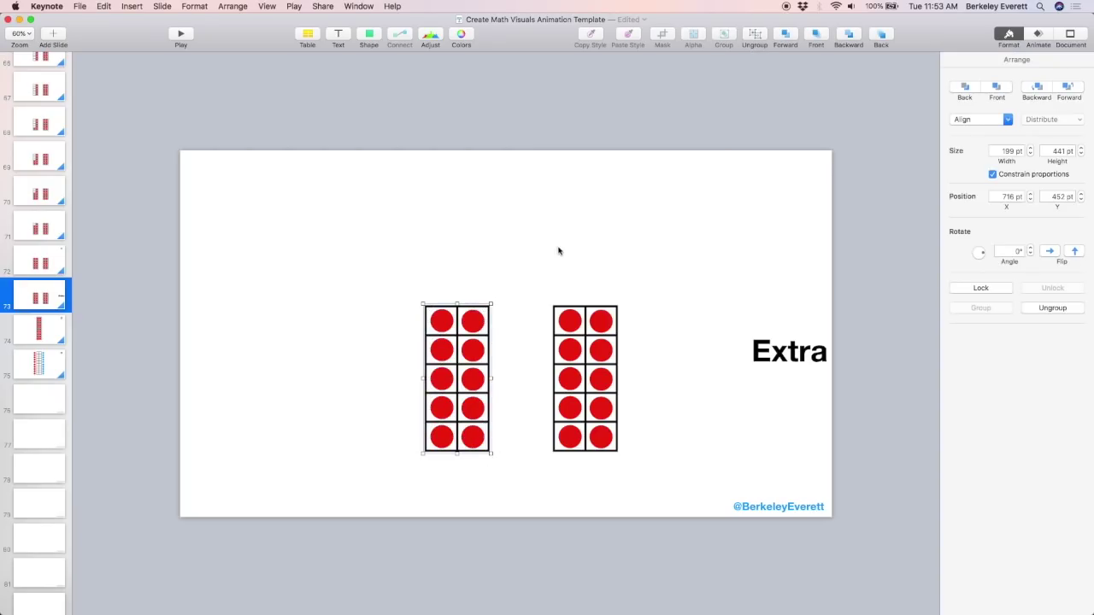
pyautogui.moveTo(530, 286); pyautogui.dragTo(636, 491)
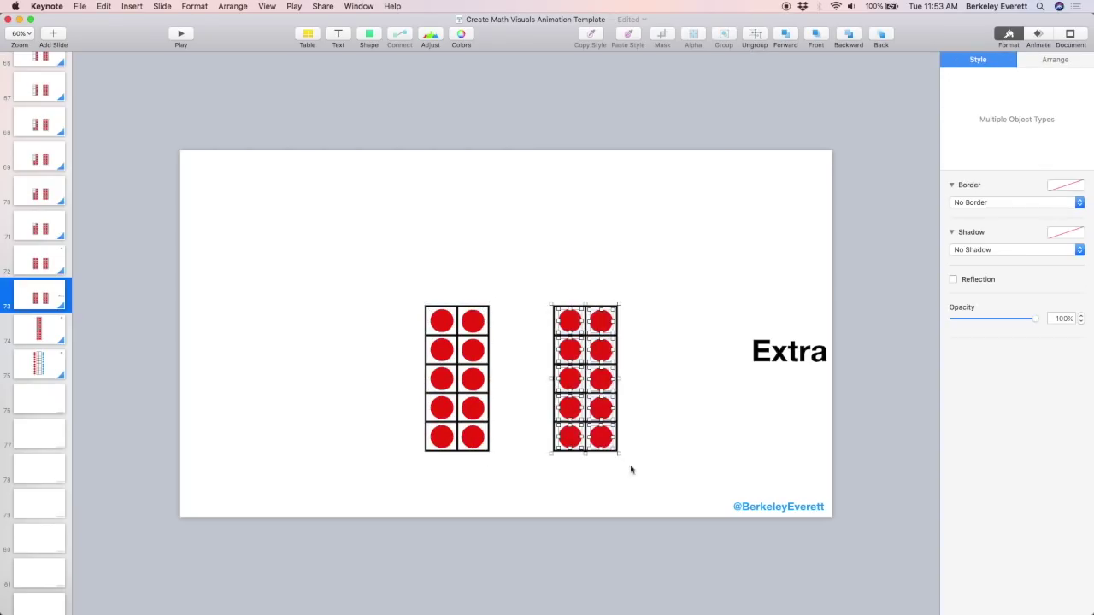
pyautogui.click(722, 36)
# - Remove the Magic Move transition from slide 72
pyautogui.click(42, 265)
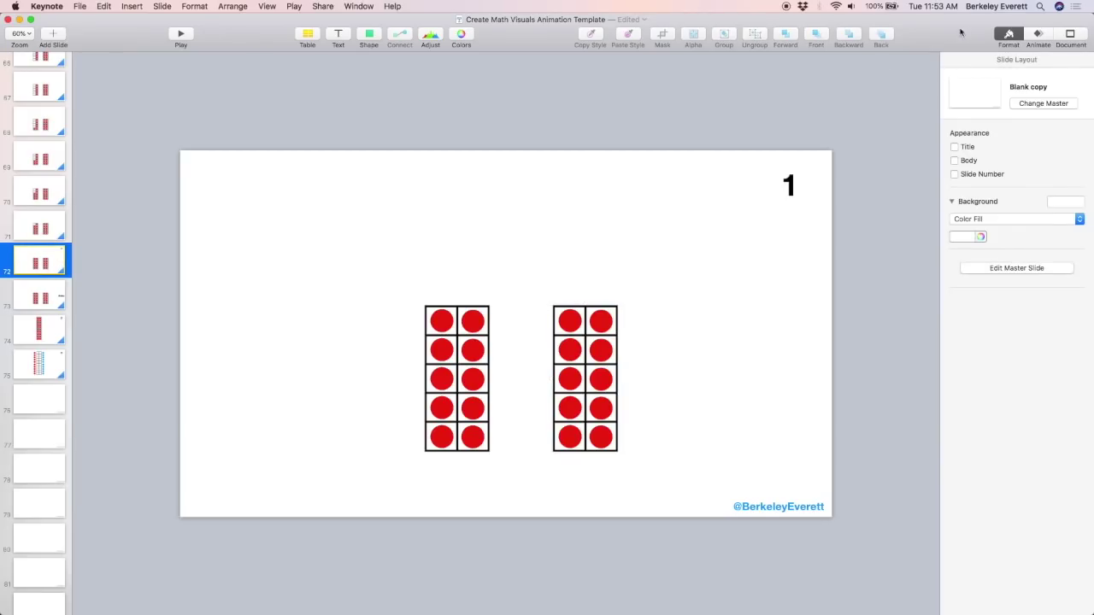
pyautogui.click(1035, 34)
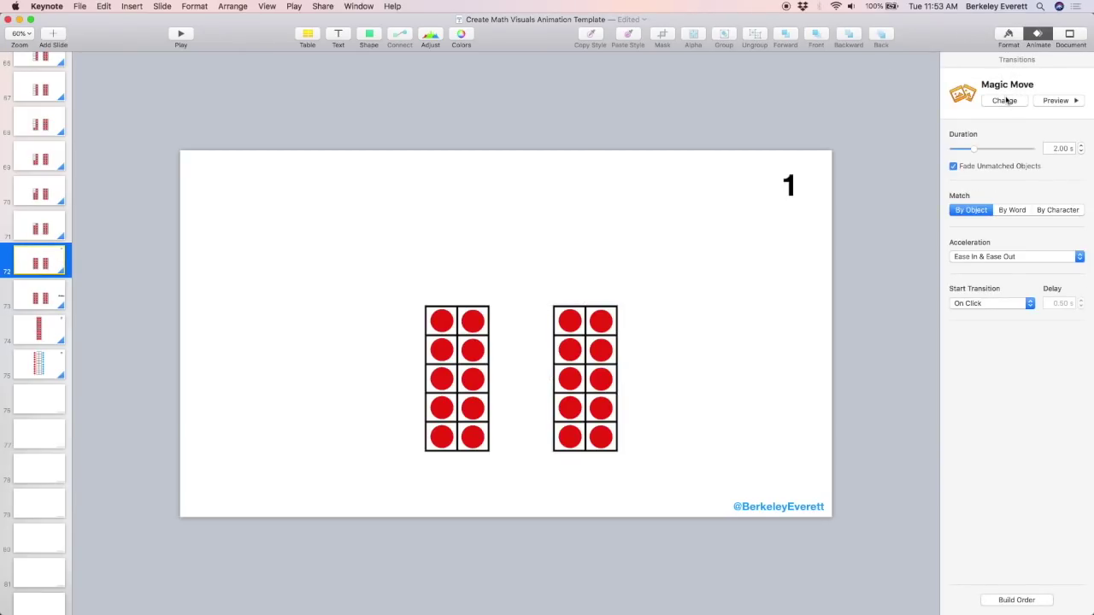
pyautogui.click(1005, 101)
pyautogui.click(983, 133)
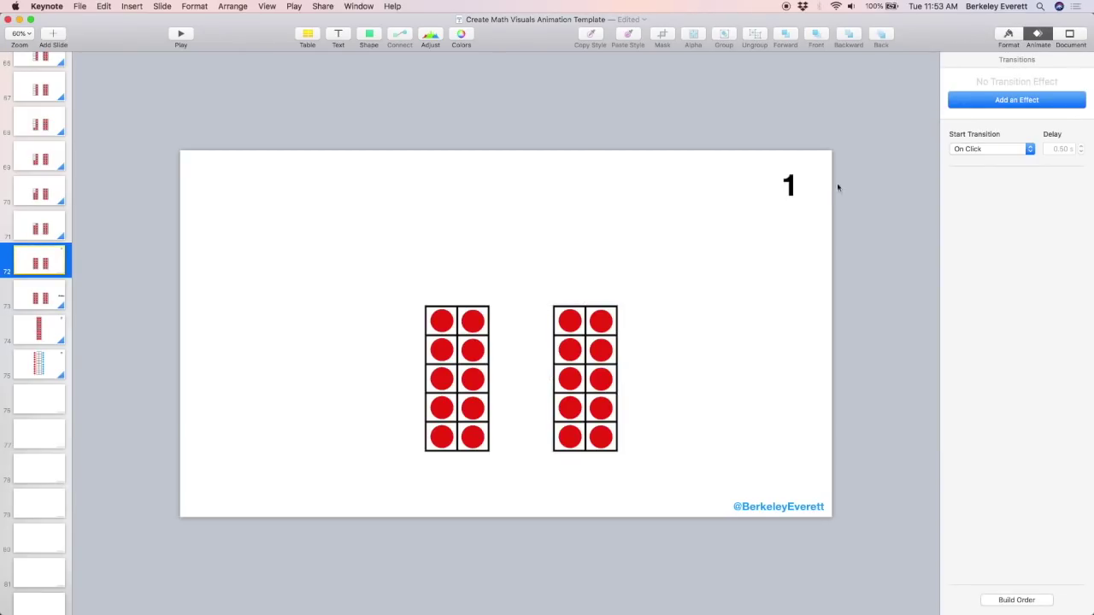
# - Group each of the two stacked ten-frames with its red dots on slide 74
pyautogui.click(52, 301)
pyautogui.click(58, 323)
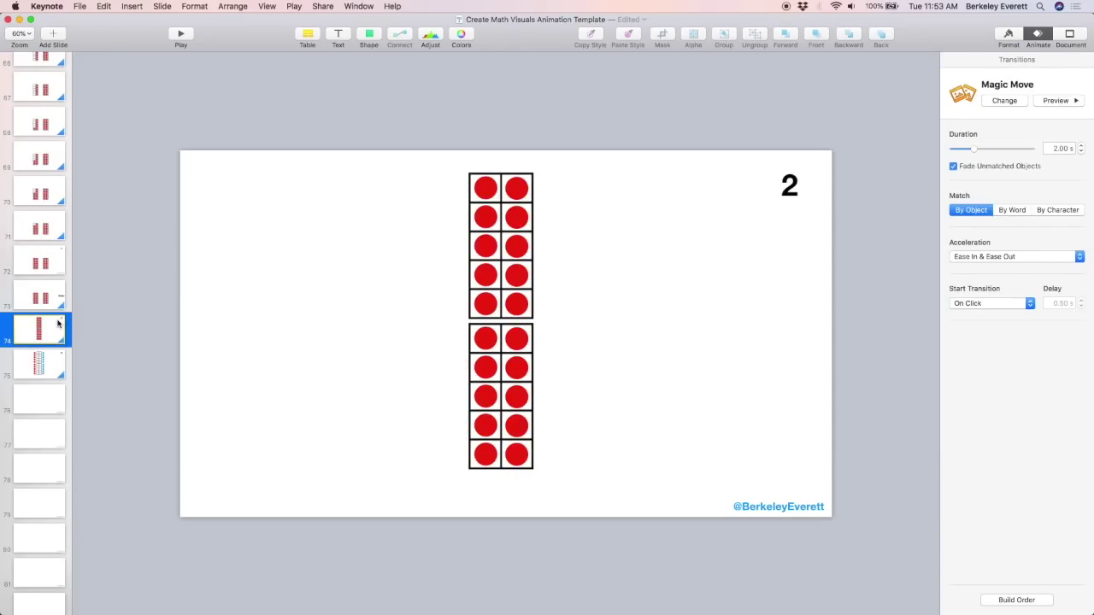
pyautogui.moveTo(448, 181); pyautogui.dragTo(574, 309)
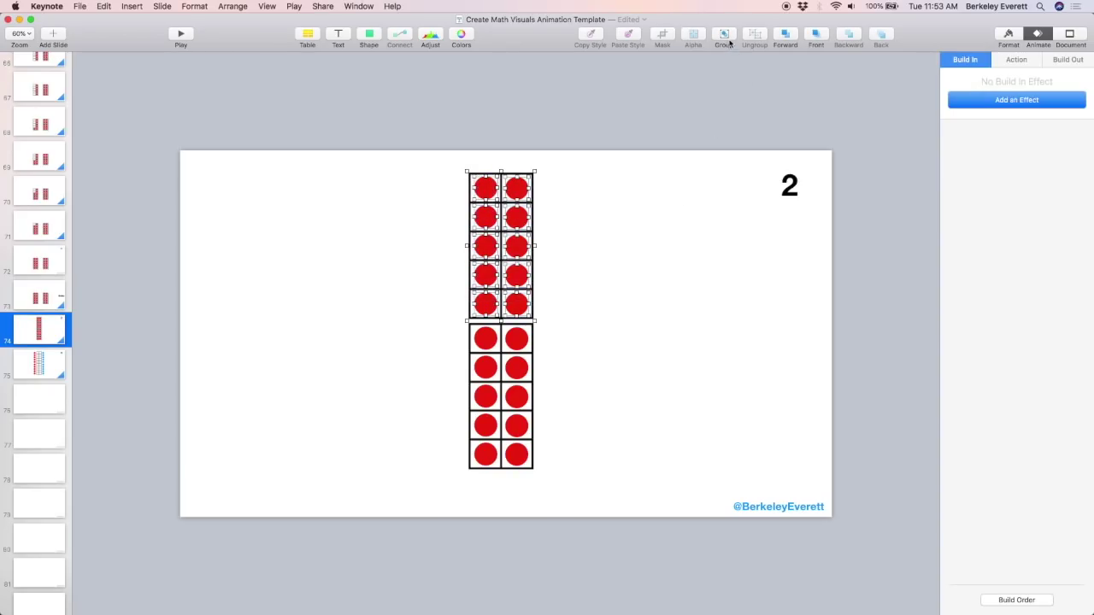
pyautogui.click(624, 277)
pyautogui.moveTo(564, 508); pyautogui.dragTo(458, 327)
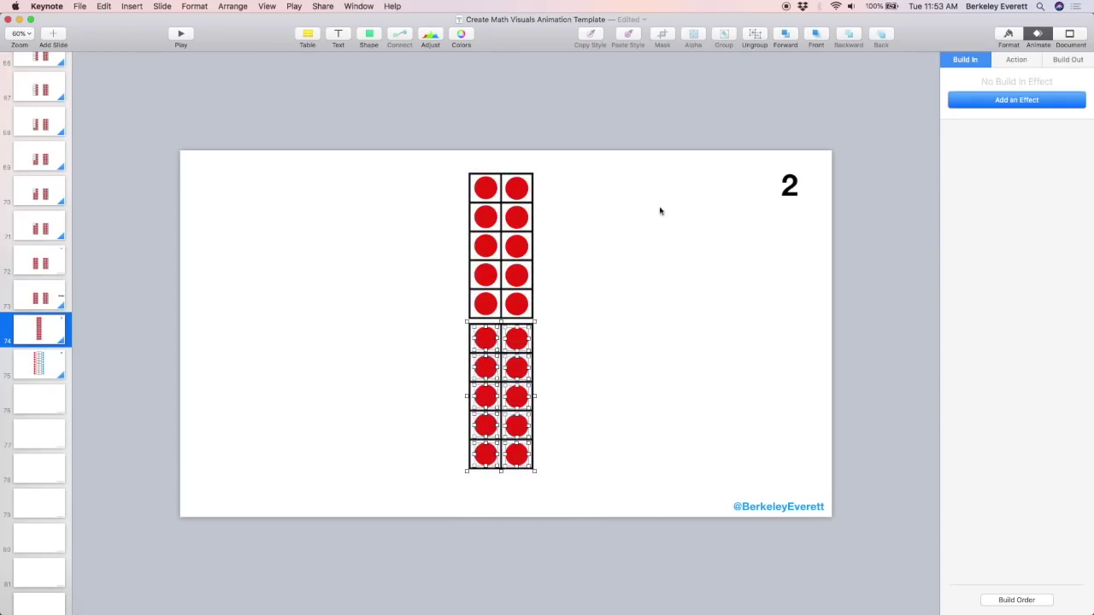
pyautogui.click(724, 33)
# - Duplicate slide 74, move the copy's number 2 down beside the ten-frames, and replace its text with "Extra"
pyautogui.click(51, 303)
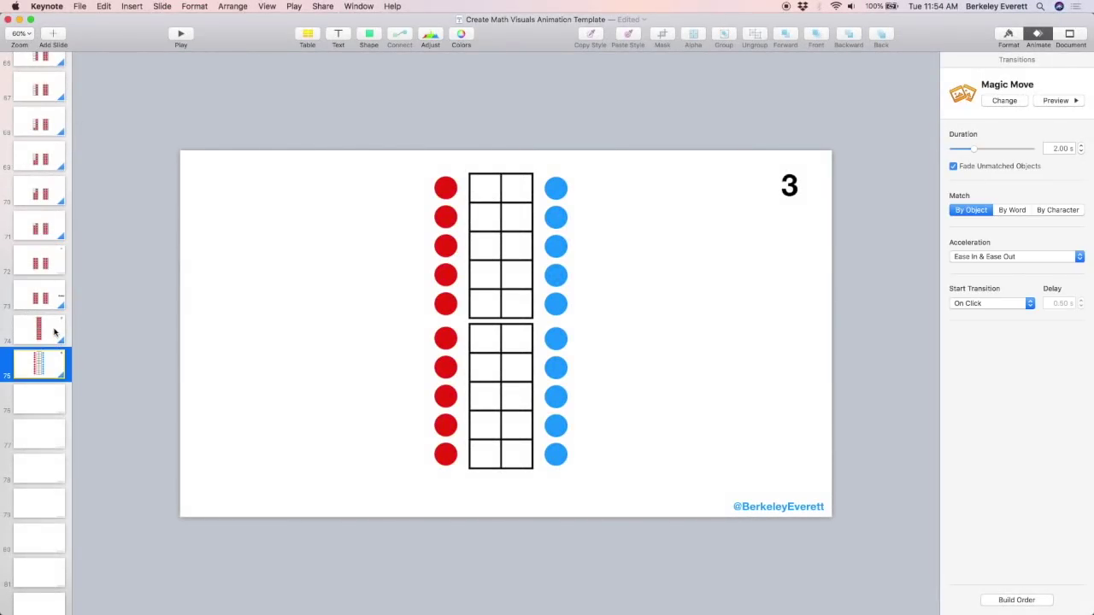
pyautogui.click(55, 332)
pyautogui.click(53, 331)
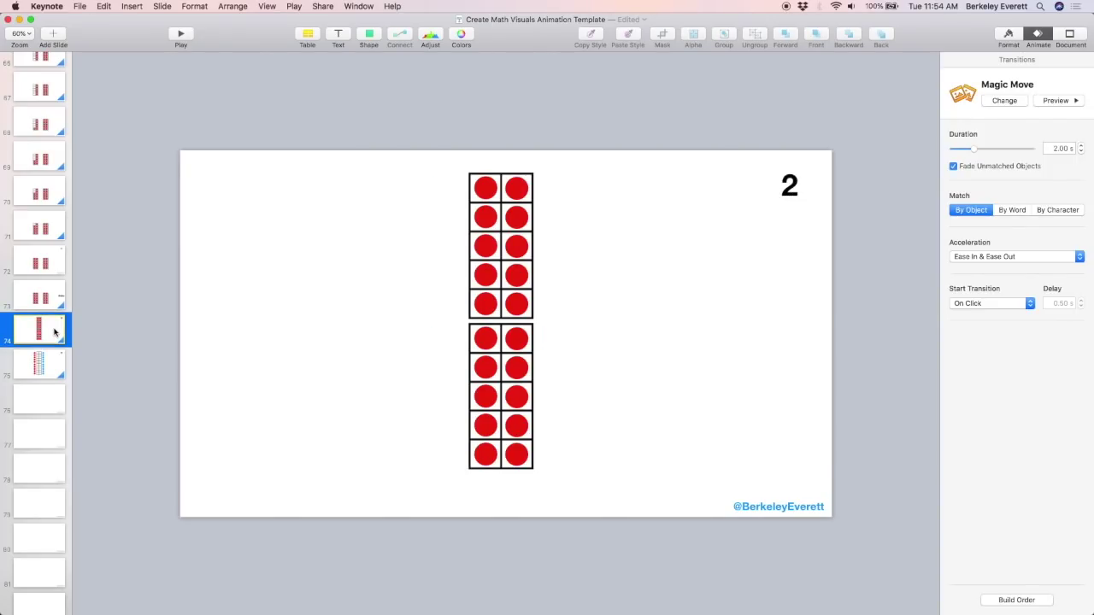
pyautogui.press('super+d')
pyautogui.moveTo(796, 190); pyautogui.dragTo(803, 327)
pyautogui.write('Extra')
pyautogui.click(621, 295)
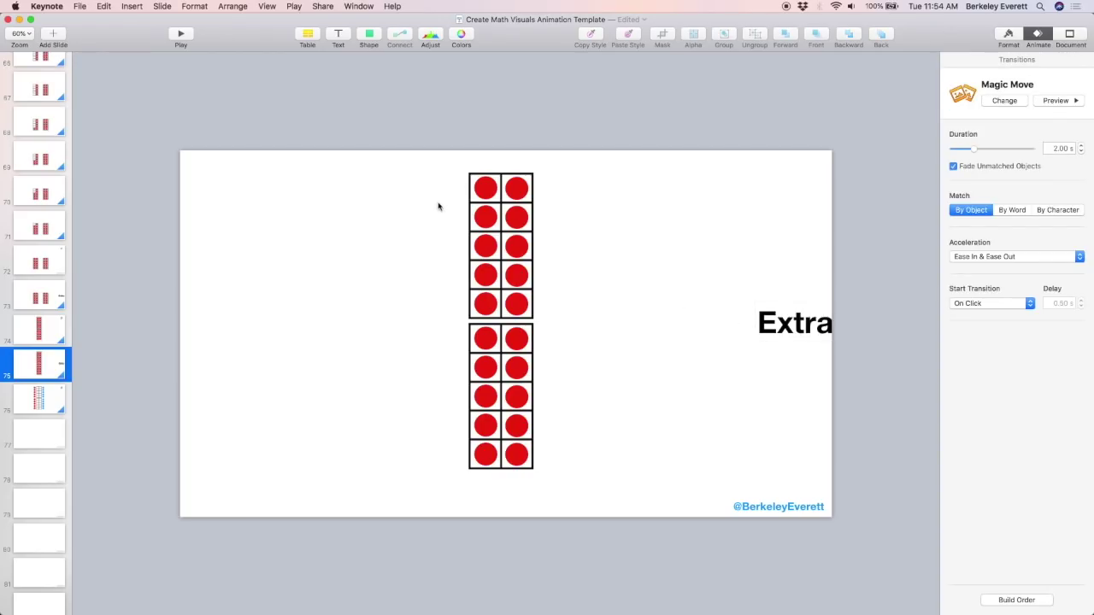
# - Compare the new "Extra" slide 75 with slide 76 and preview the Magic Move transition between them
pyautogui.click(48, 402)
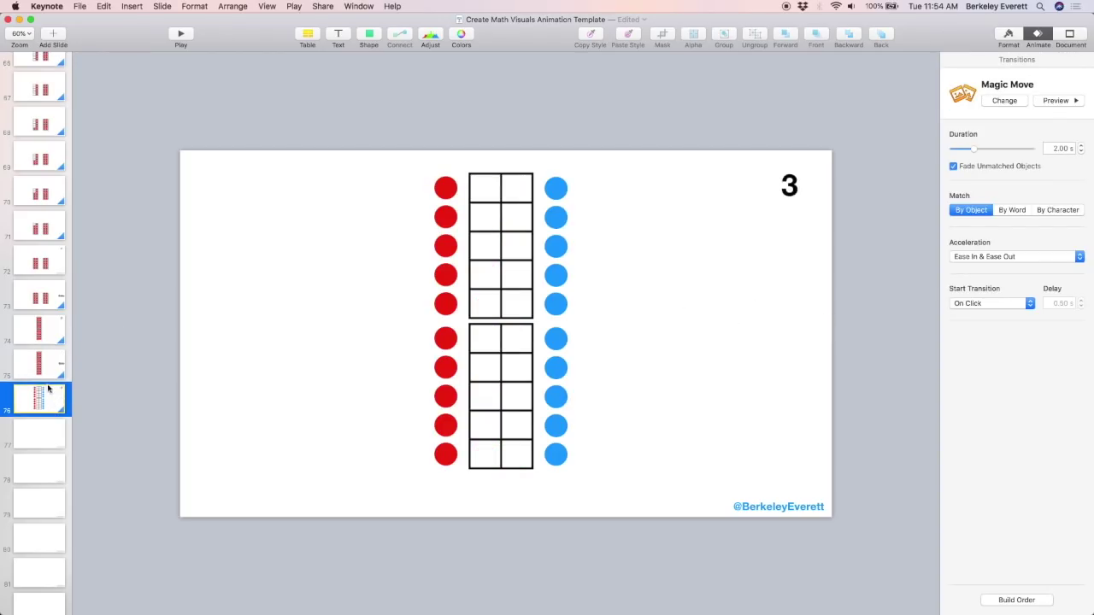
pyautogui.click(49, 373)
pyautogui.click(479, 190)
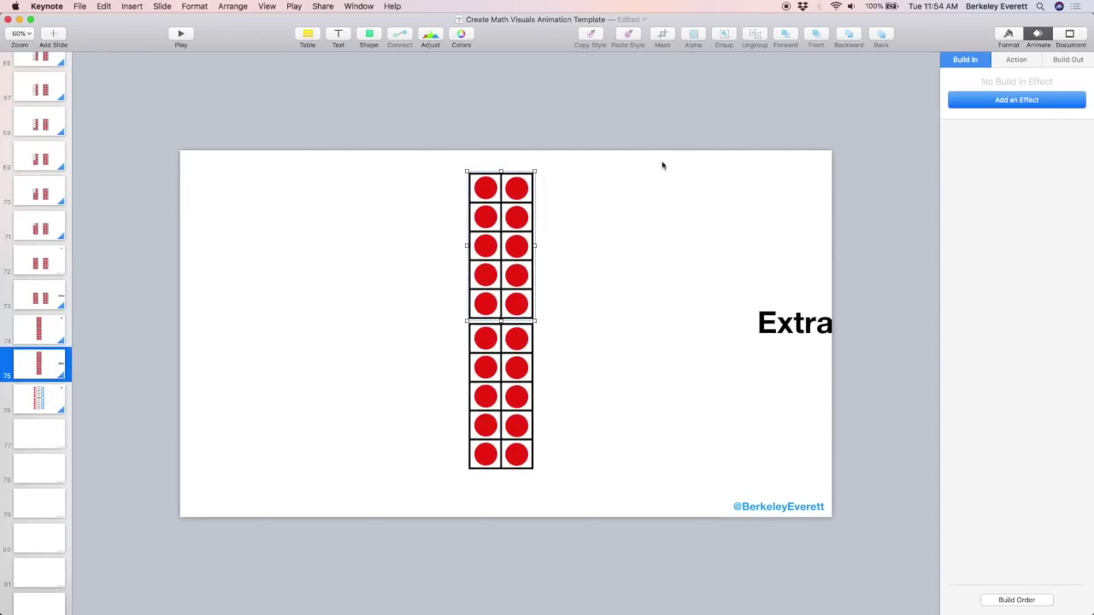
pyautogui.click(60, 361)
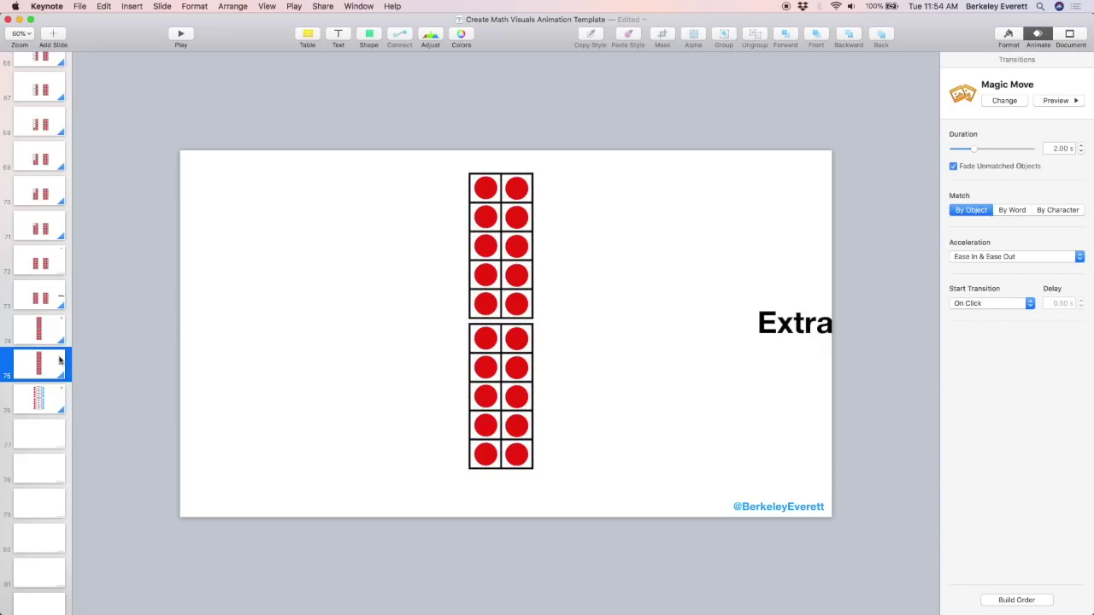
pyautogui.click(1048, 100)
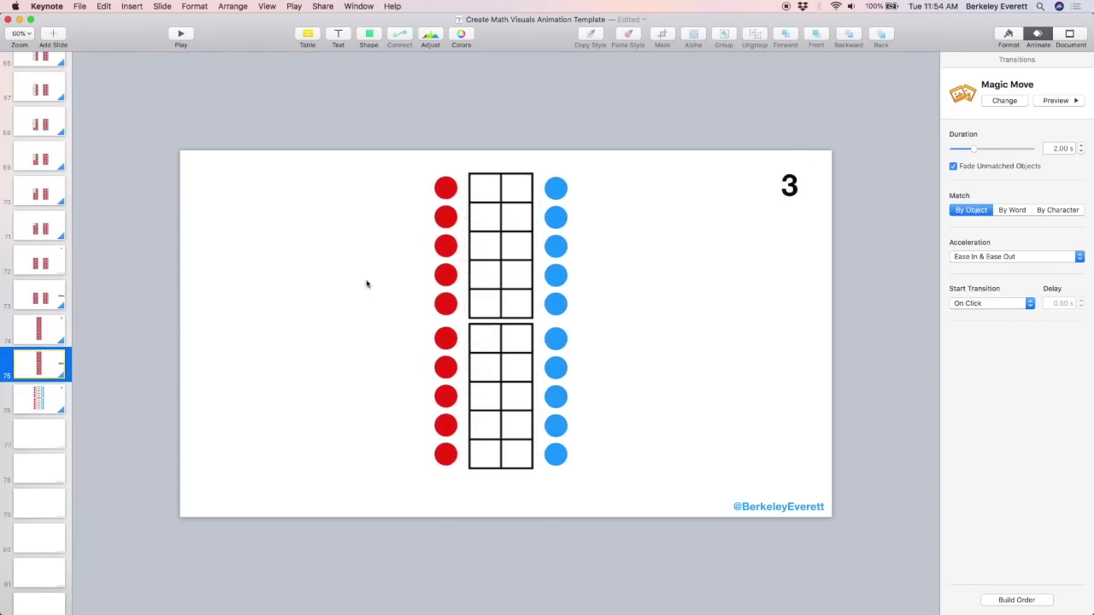
# - Remove the Magic Move transition from slide 74
pyautogui.press('Up')
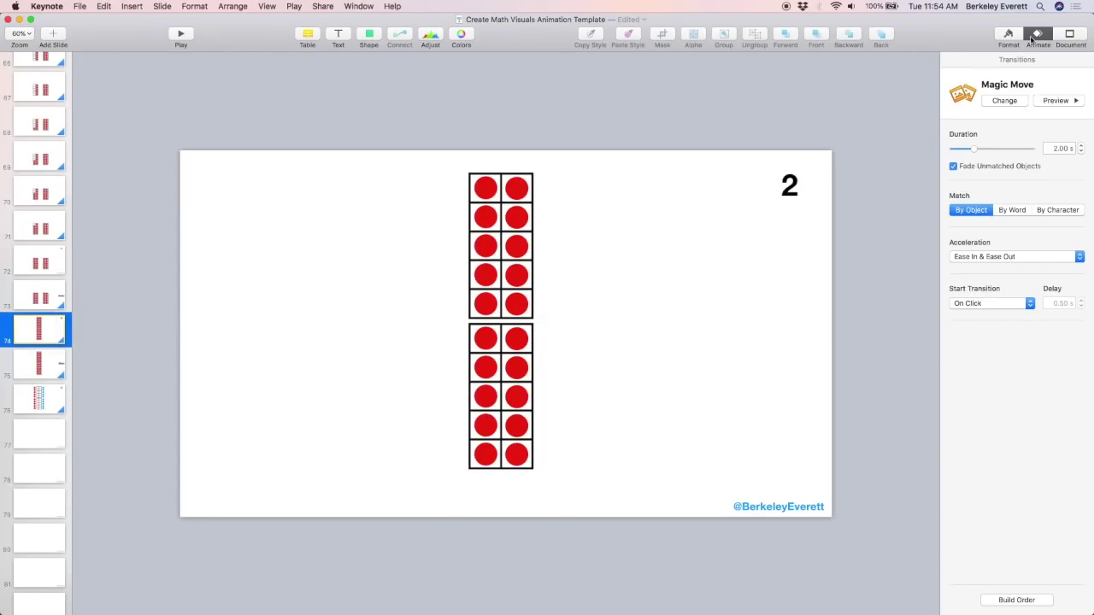
pyautogui.click(1000, 100)
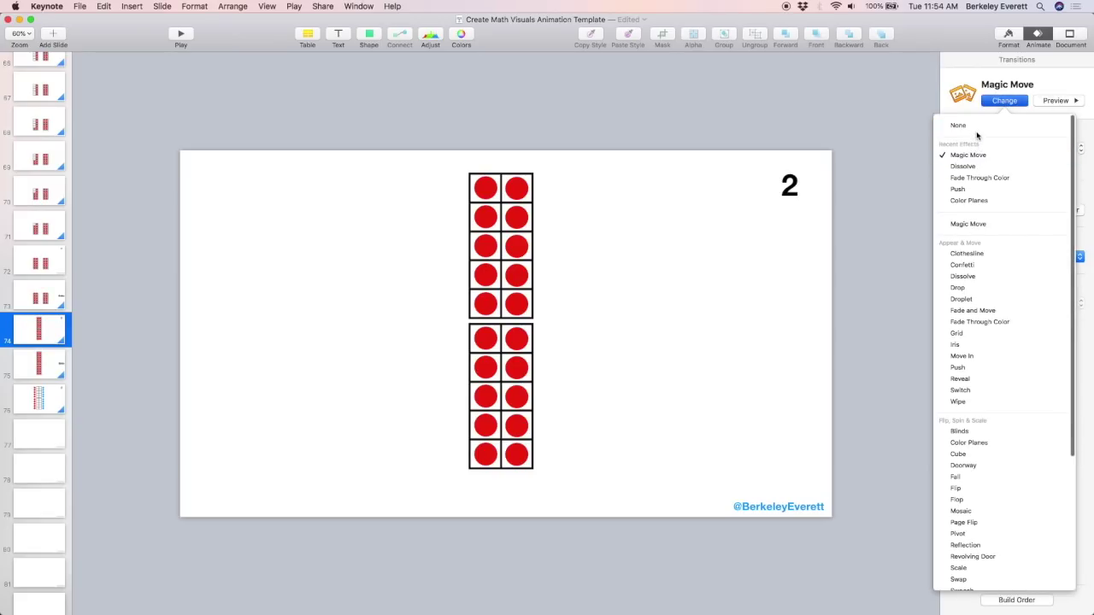
pyautogui.click(975, 127)
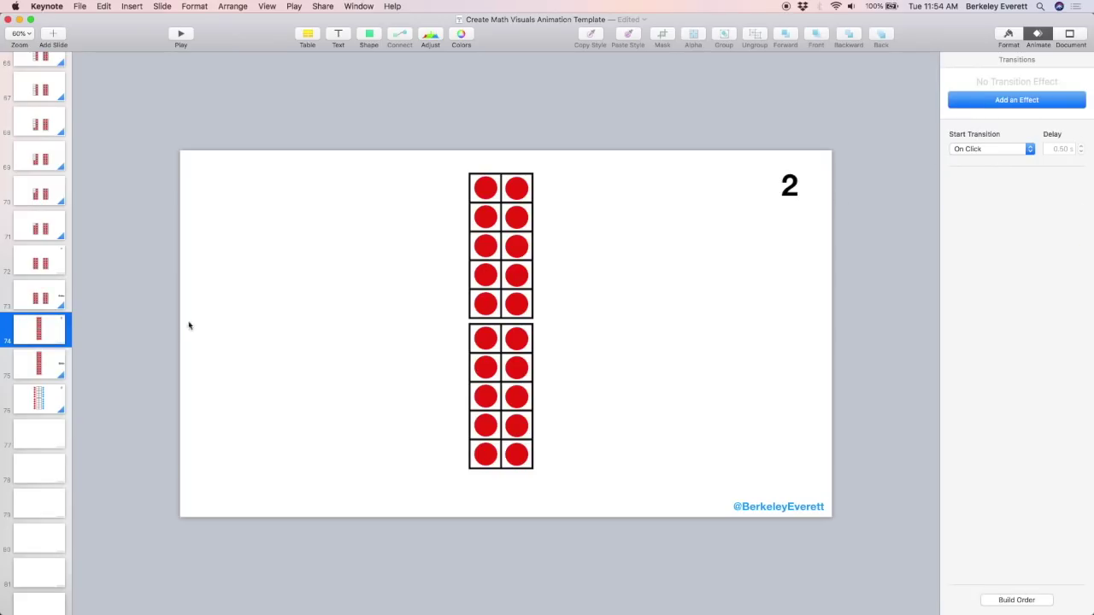
pyautogui.click(50, 366)
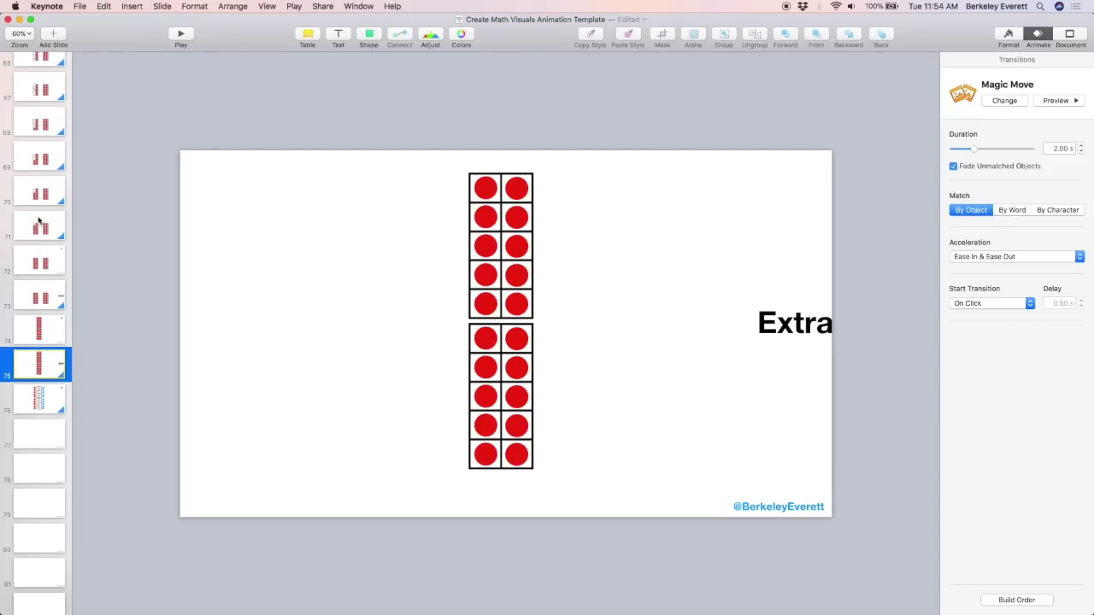
pyautogui.click(41, 232)
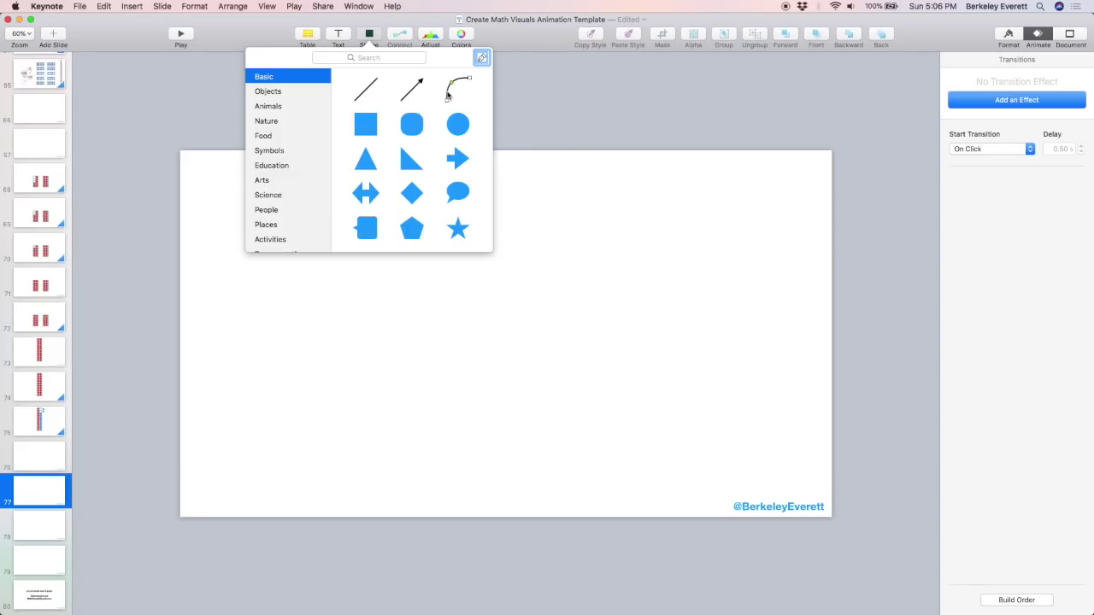
# - Add a curved line to blank slide 77 and place it as a shallow arc near the slide's centre
pyautogui.click(448, 96)
pyautogui.moveTo(524, 317); pyautogui.dragTo(593, 348)
pyautogui.click(595, 380)
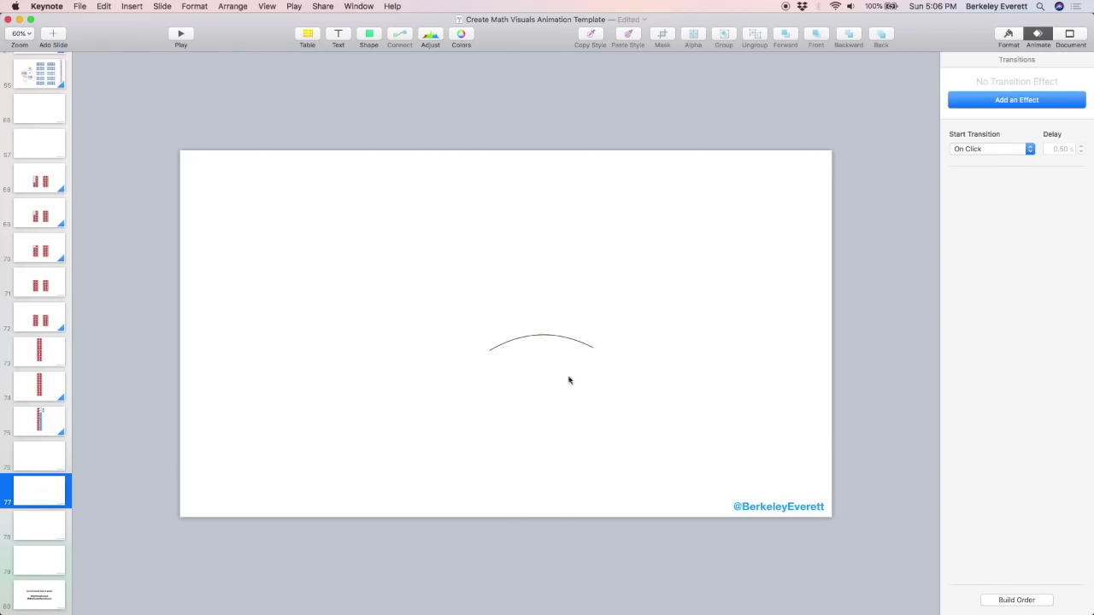
# - Add a straight line to slide 77 and place it horizontally to the left of the arc
pyautogui.click(370, 35)
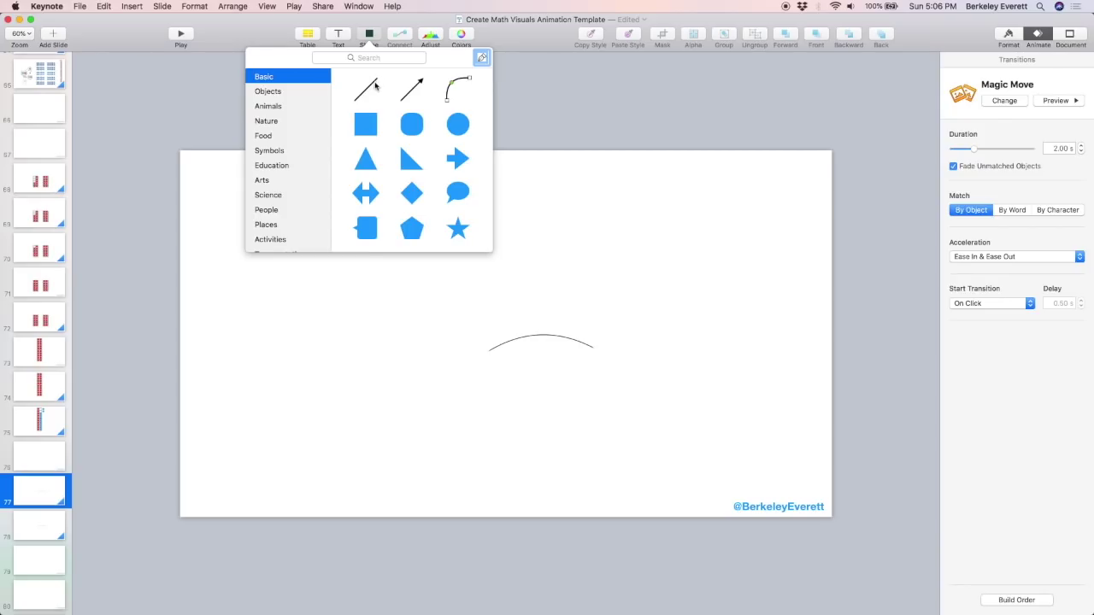
pyautogui.click(374, 85)
pyautogui.moveTo(515, 329); pyautogui.dragTo(419, 360)
# - Make the straight line editable and raise its midpoint to bend it into a shallow arc
pyautogui.rightClick(349, 363)
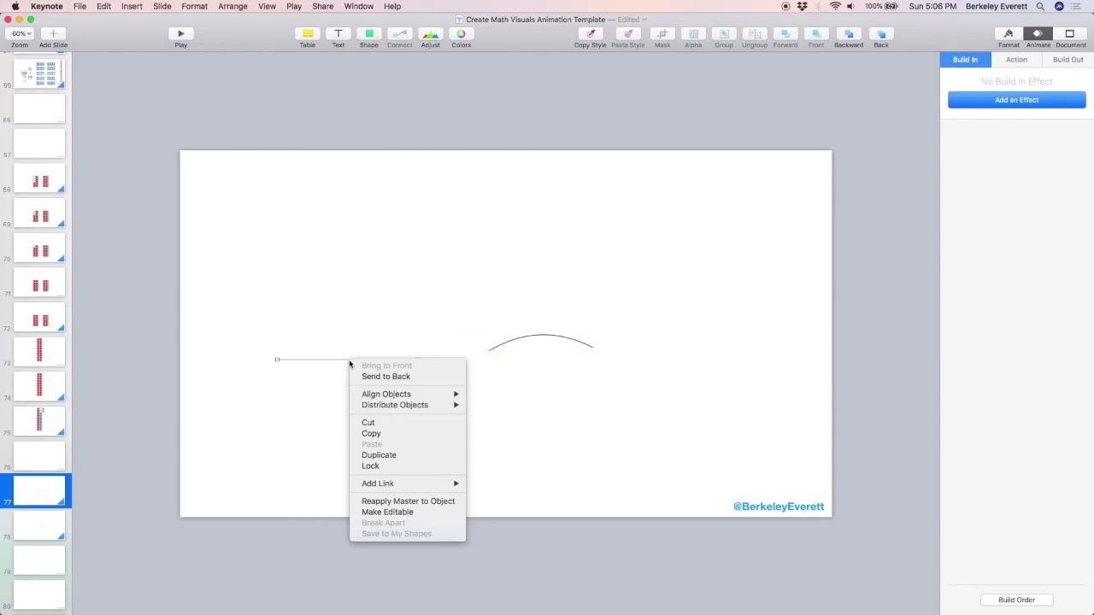
pyautogui.click(385, 512)
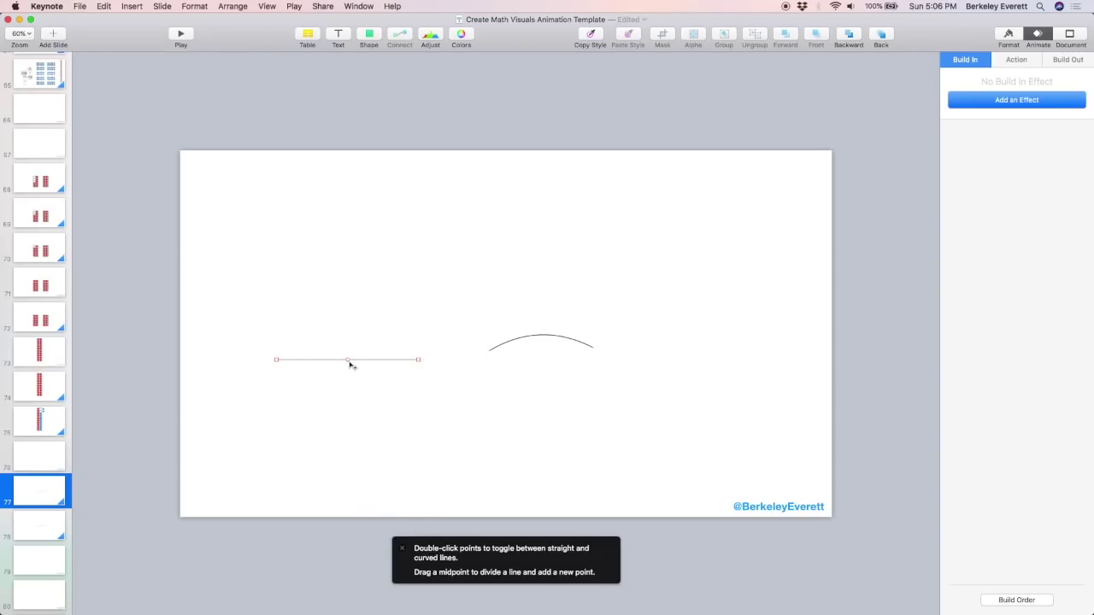
pyautogui.moveTo(348, 361); pyautogui.dragTo(349, 343)
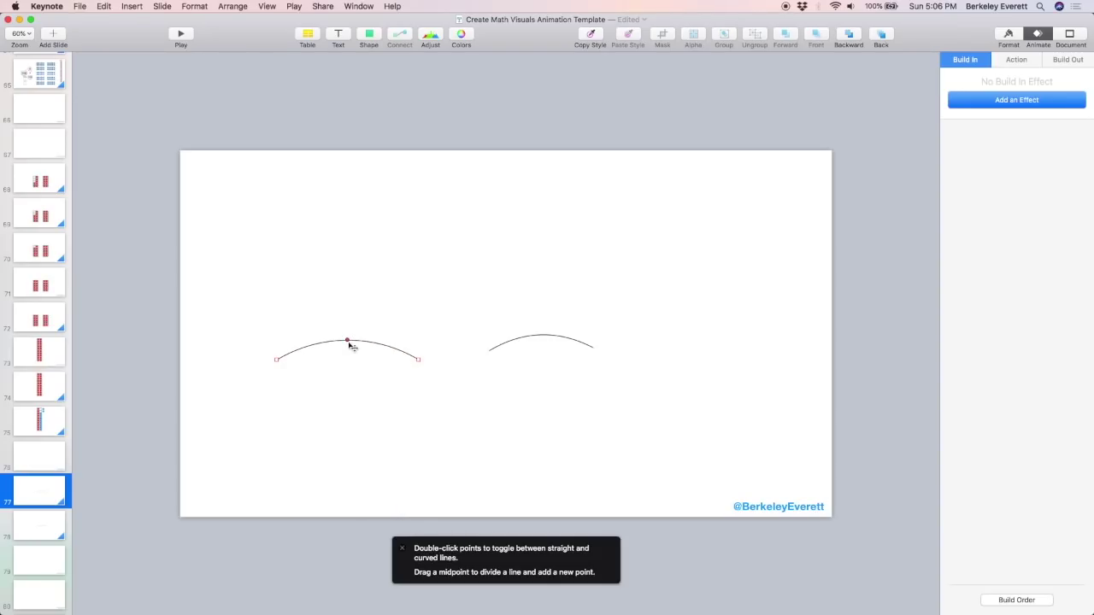